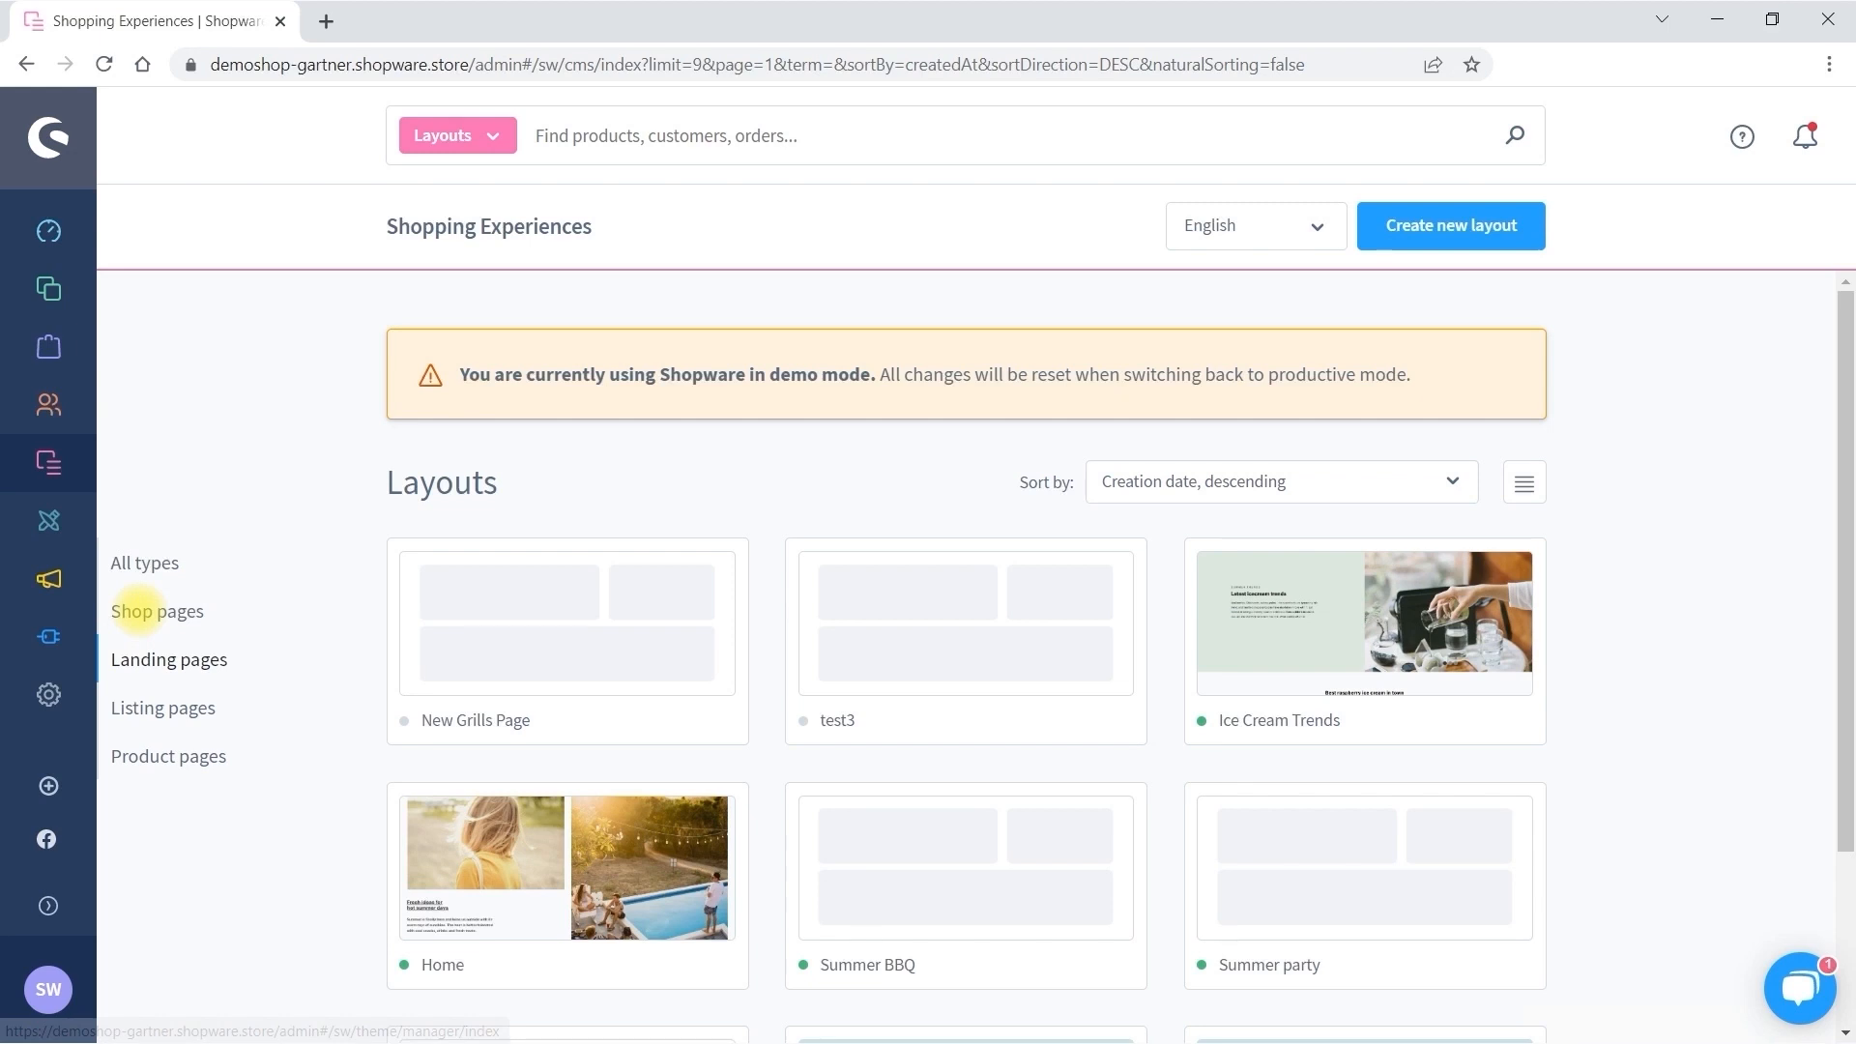
pyautogui.click(145, 611)
pyautogui.scroll(-3, 783, 610)
pyautogui.scroll(3, 764, 609)
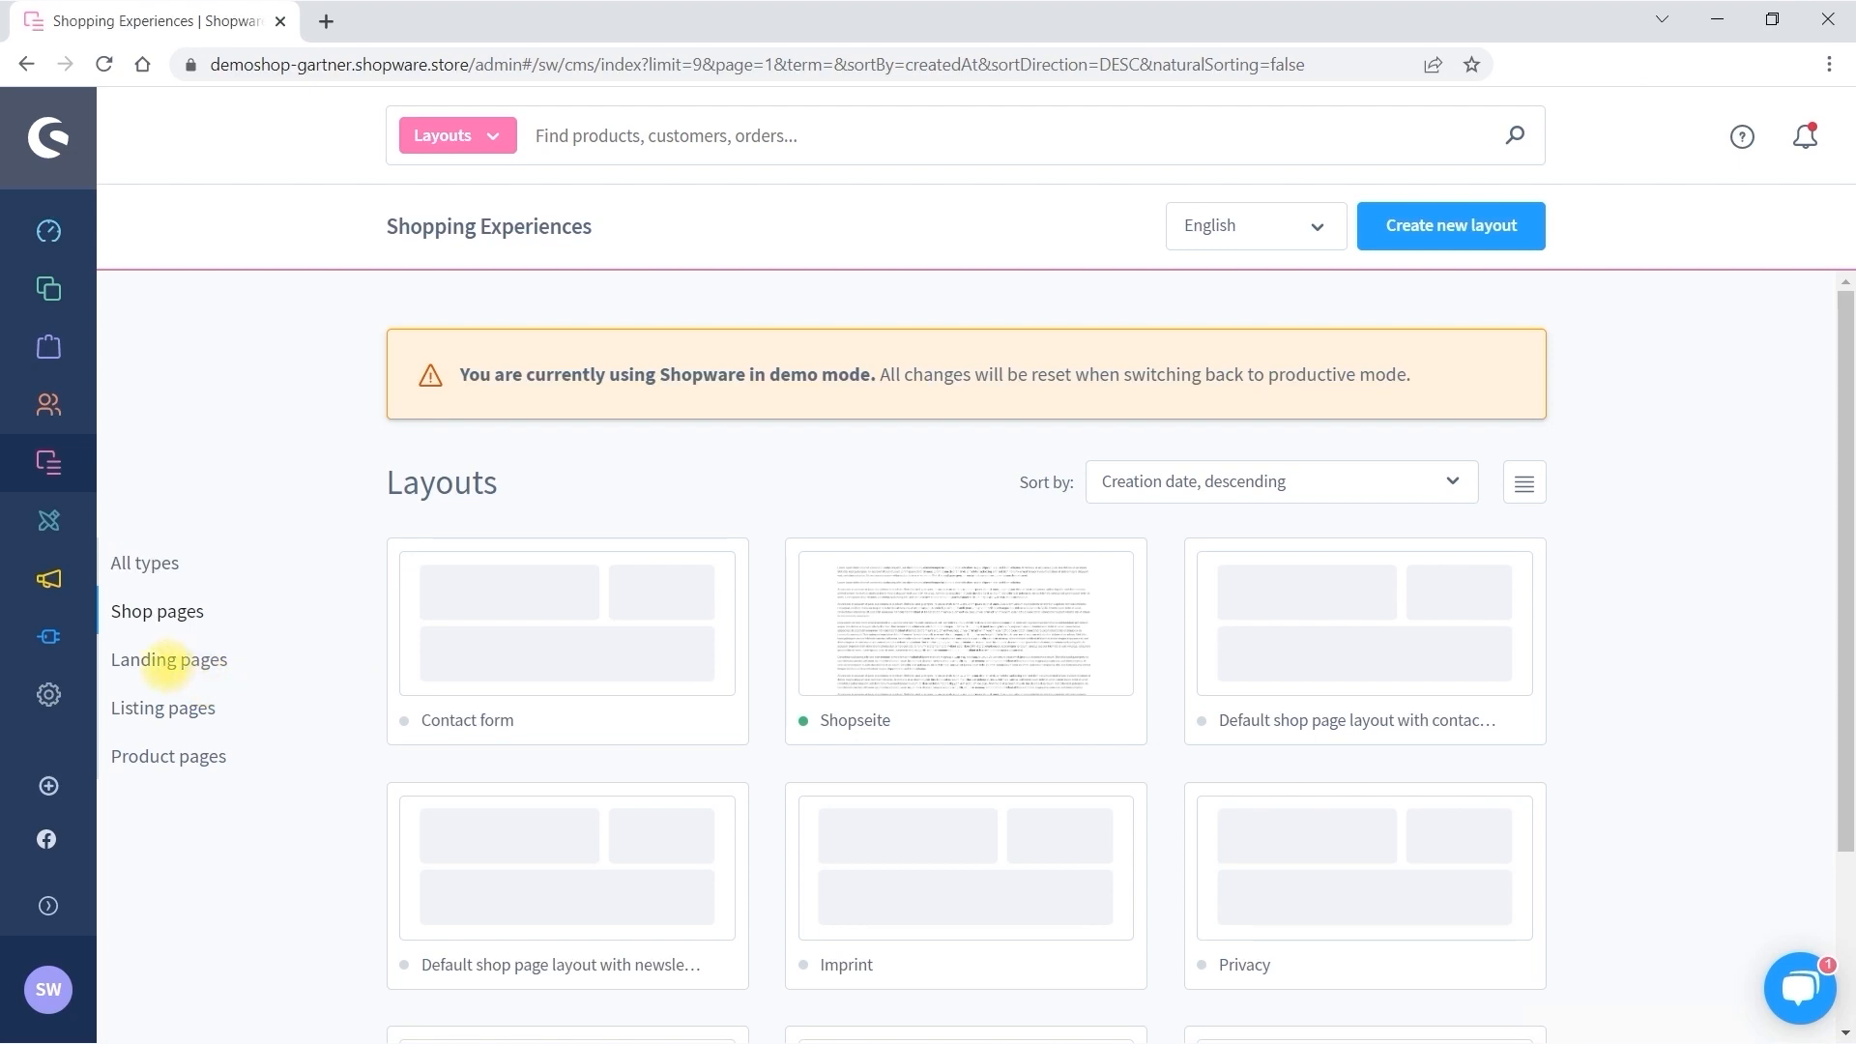
pyautogui.click(166, 709)
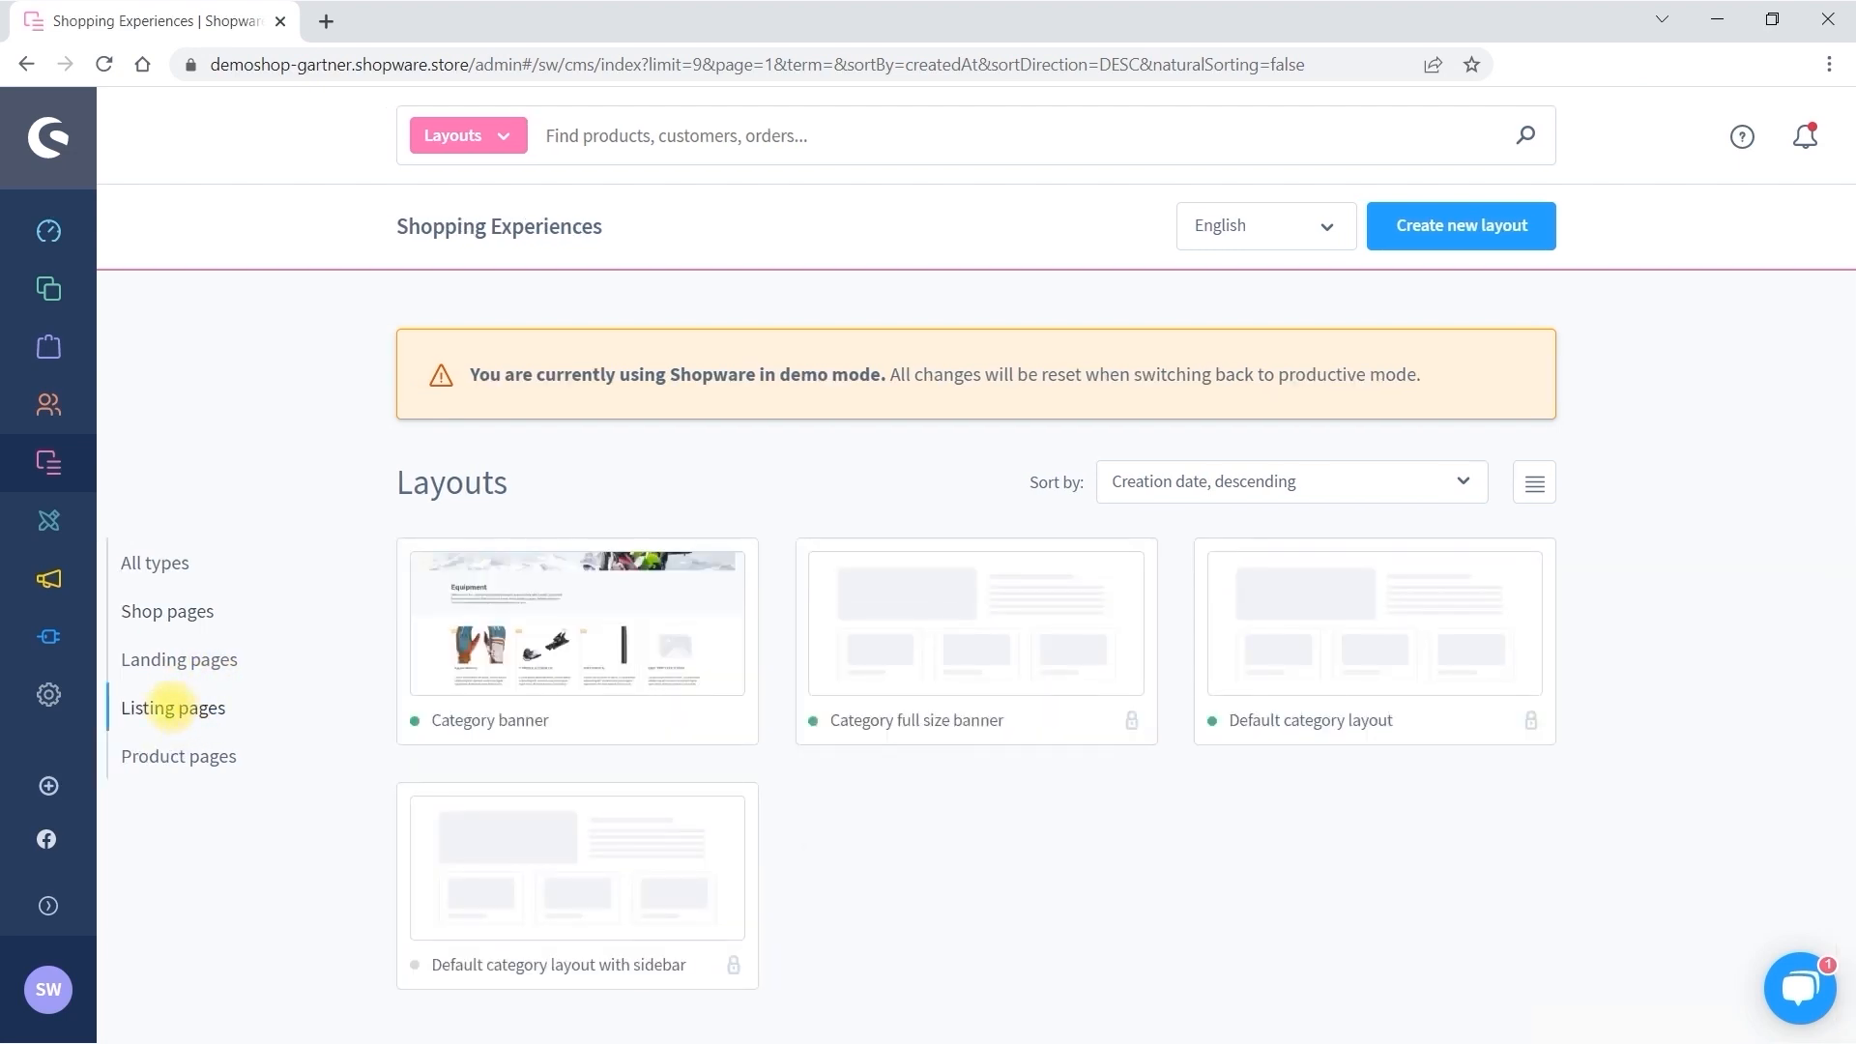
pyautogui.click(170, 757)
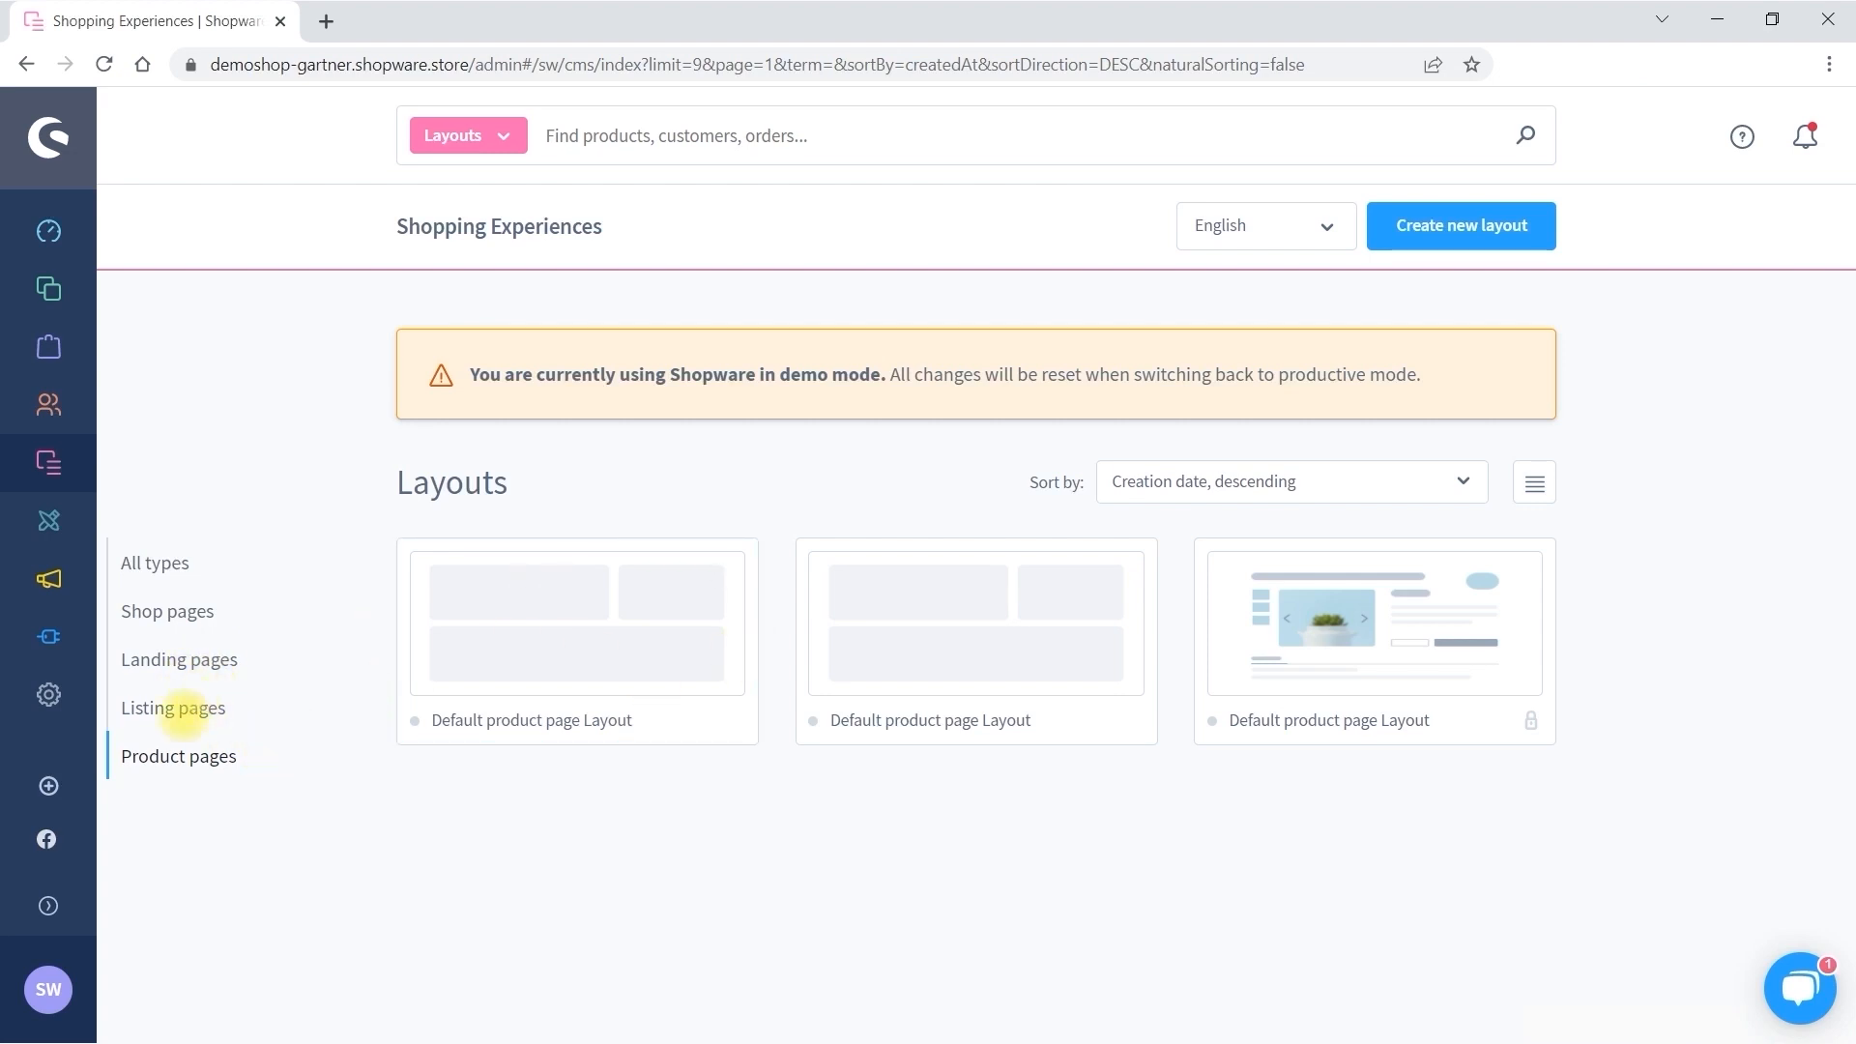
pyautogui.click(171, 708)
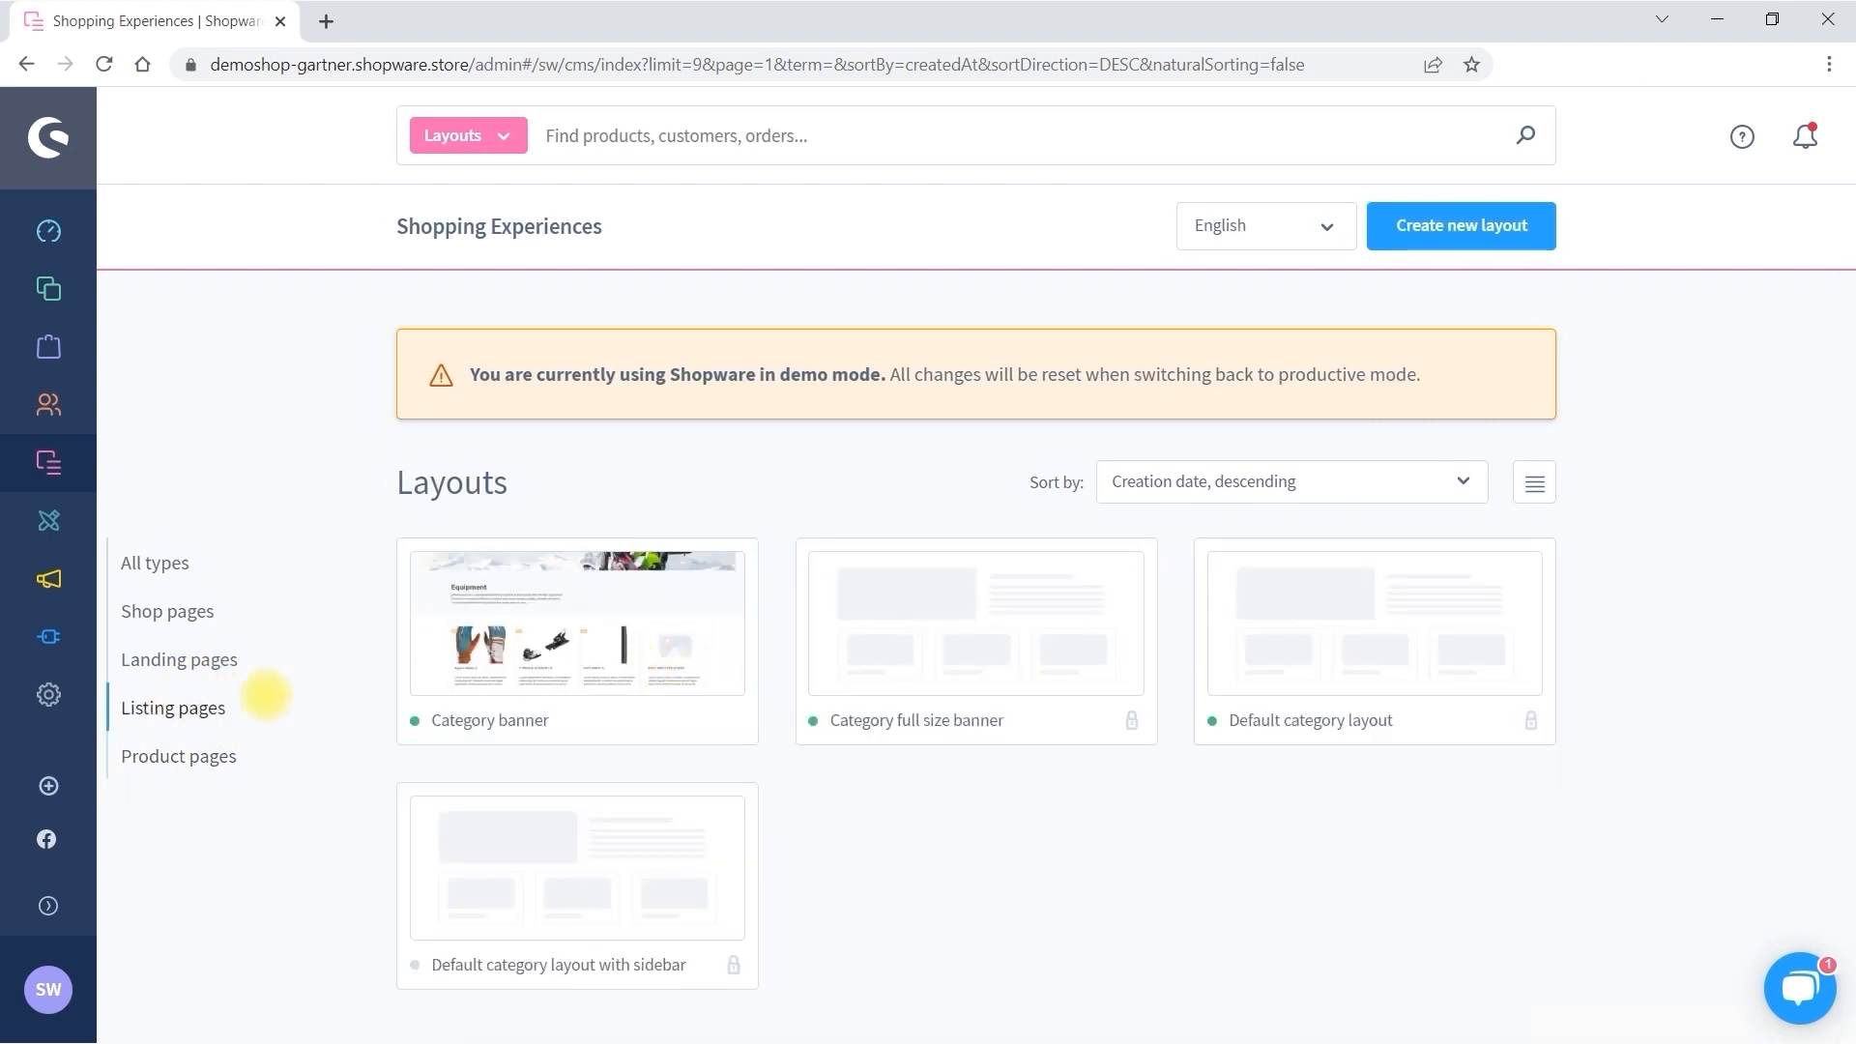
pyautogui.click(181, 657)
pyautogui.scroll(-3, 629, 671)
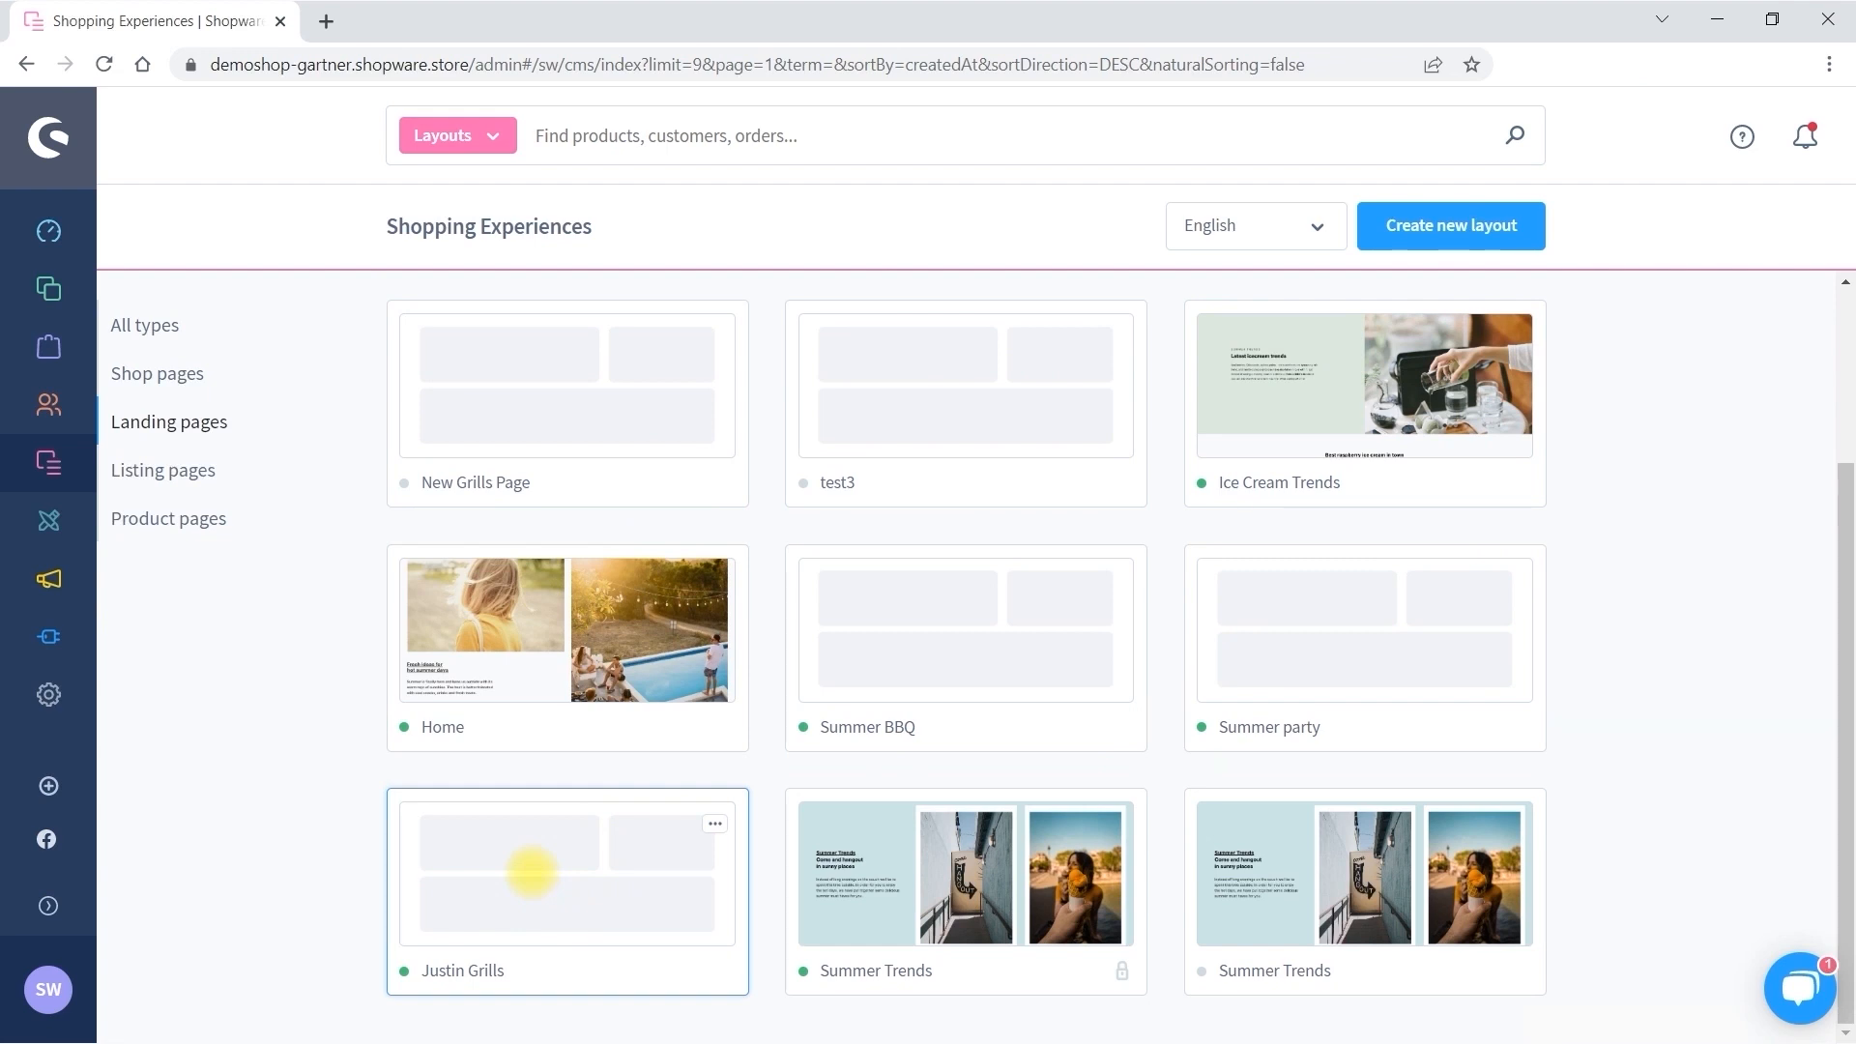
# Open the Justin Grills layout and keep its layout type as Landing page in settings.
pyautogui.click(531, 873)
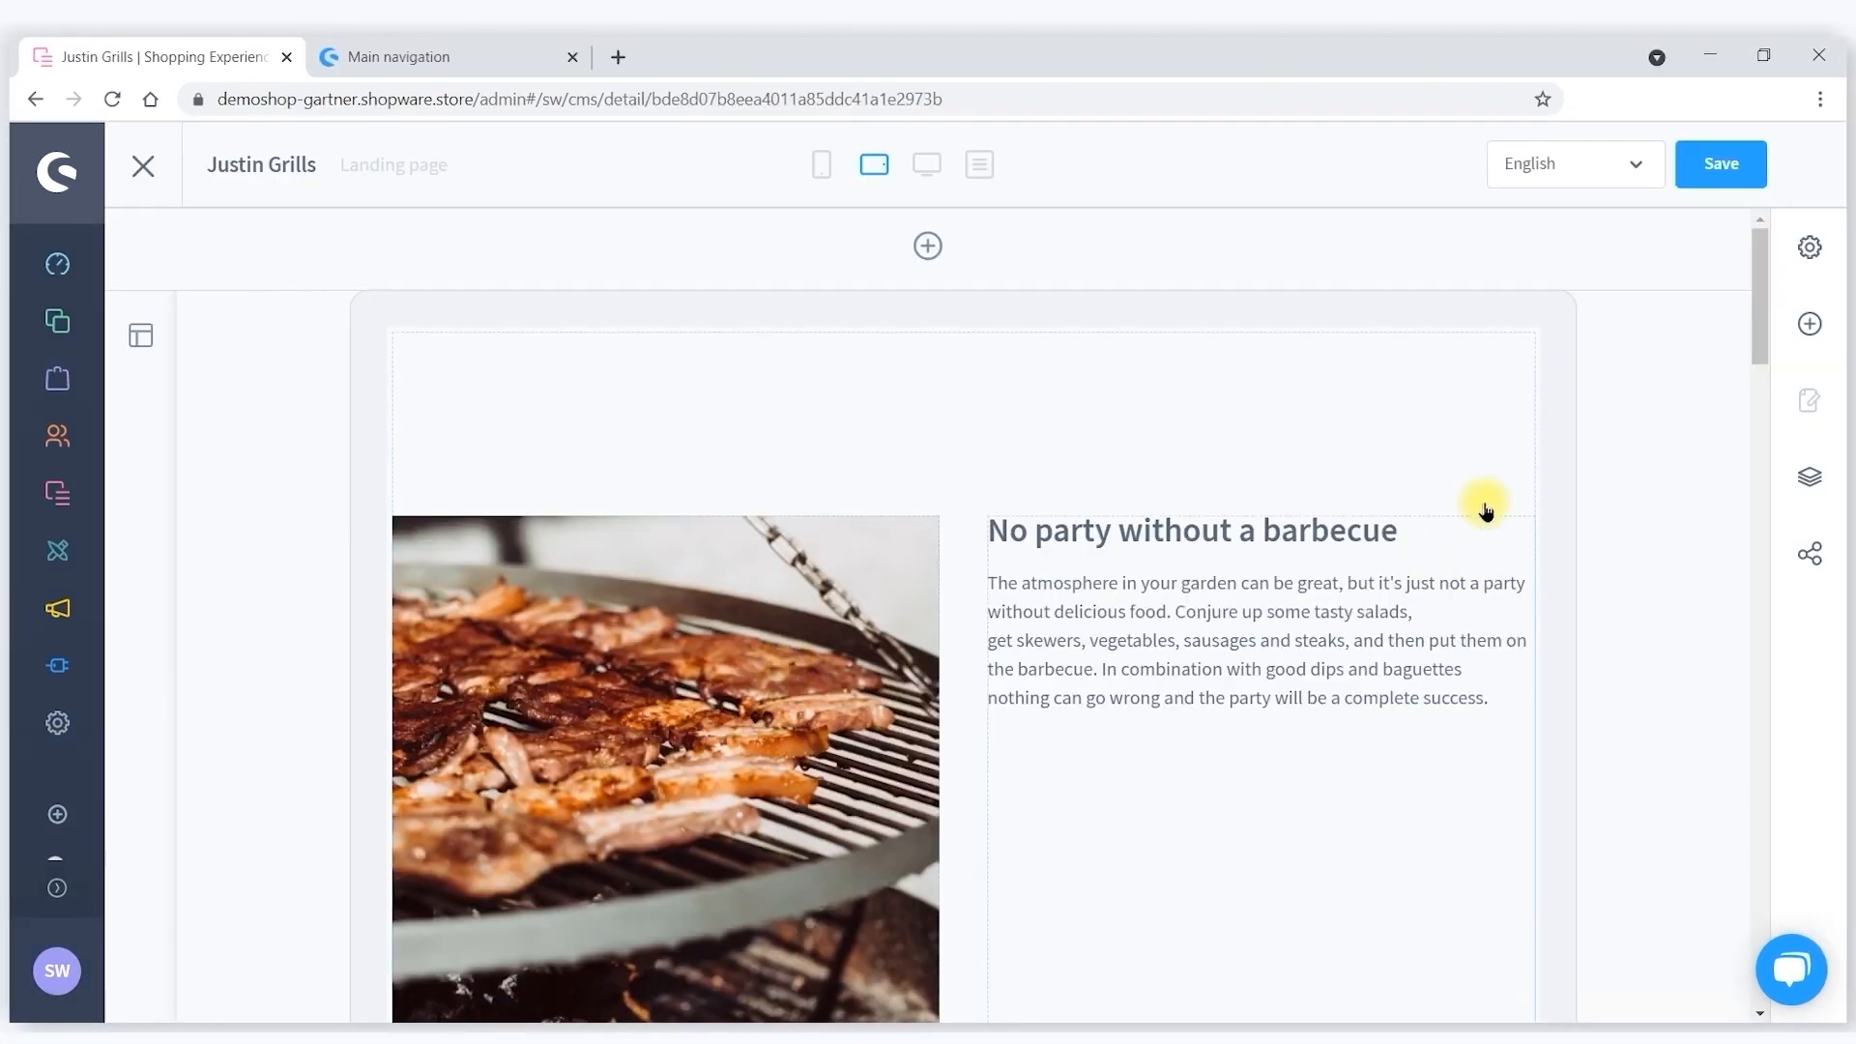
pyautogui.click(1810, 249)
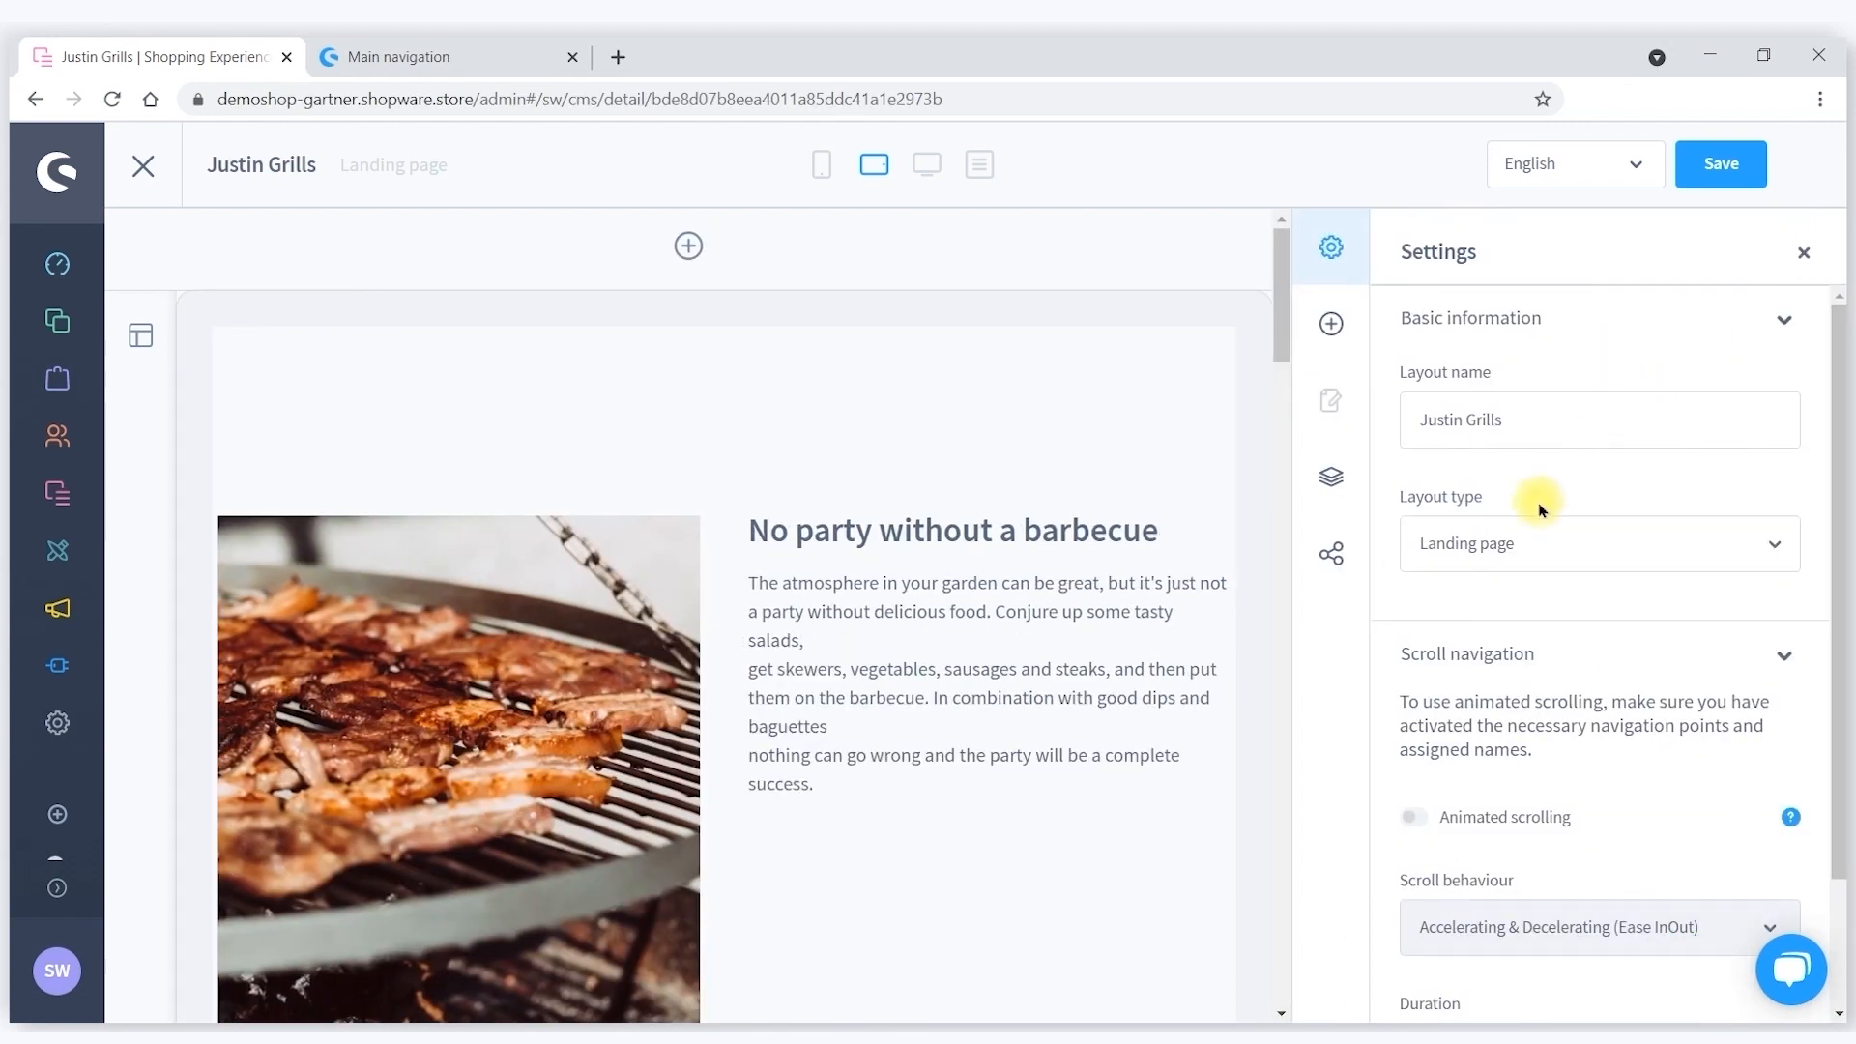
pyautogui.click(1490, 547)
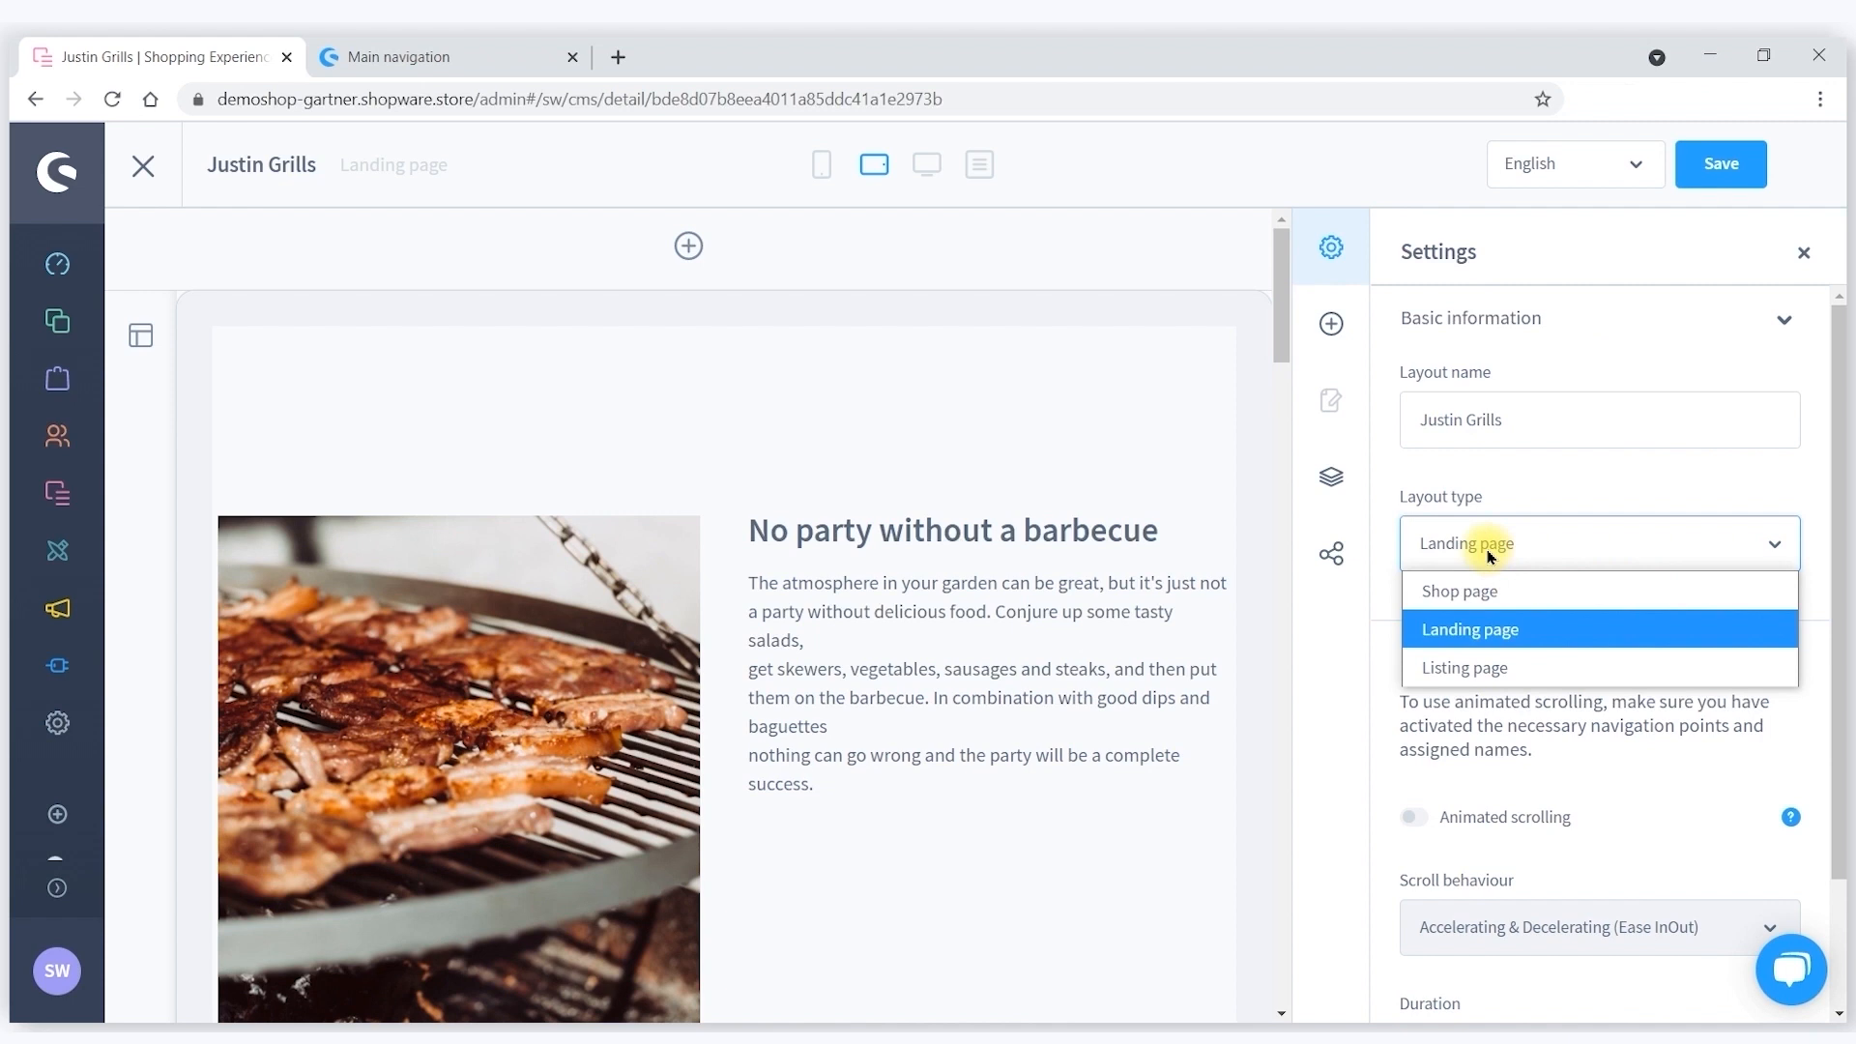
pyautogui.click(1489, 553)
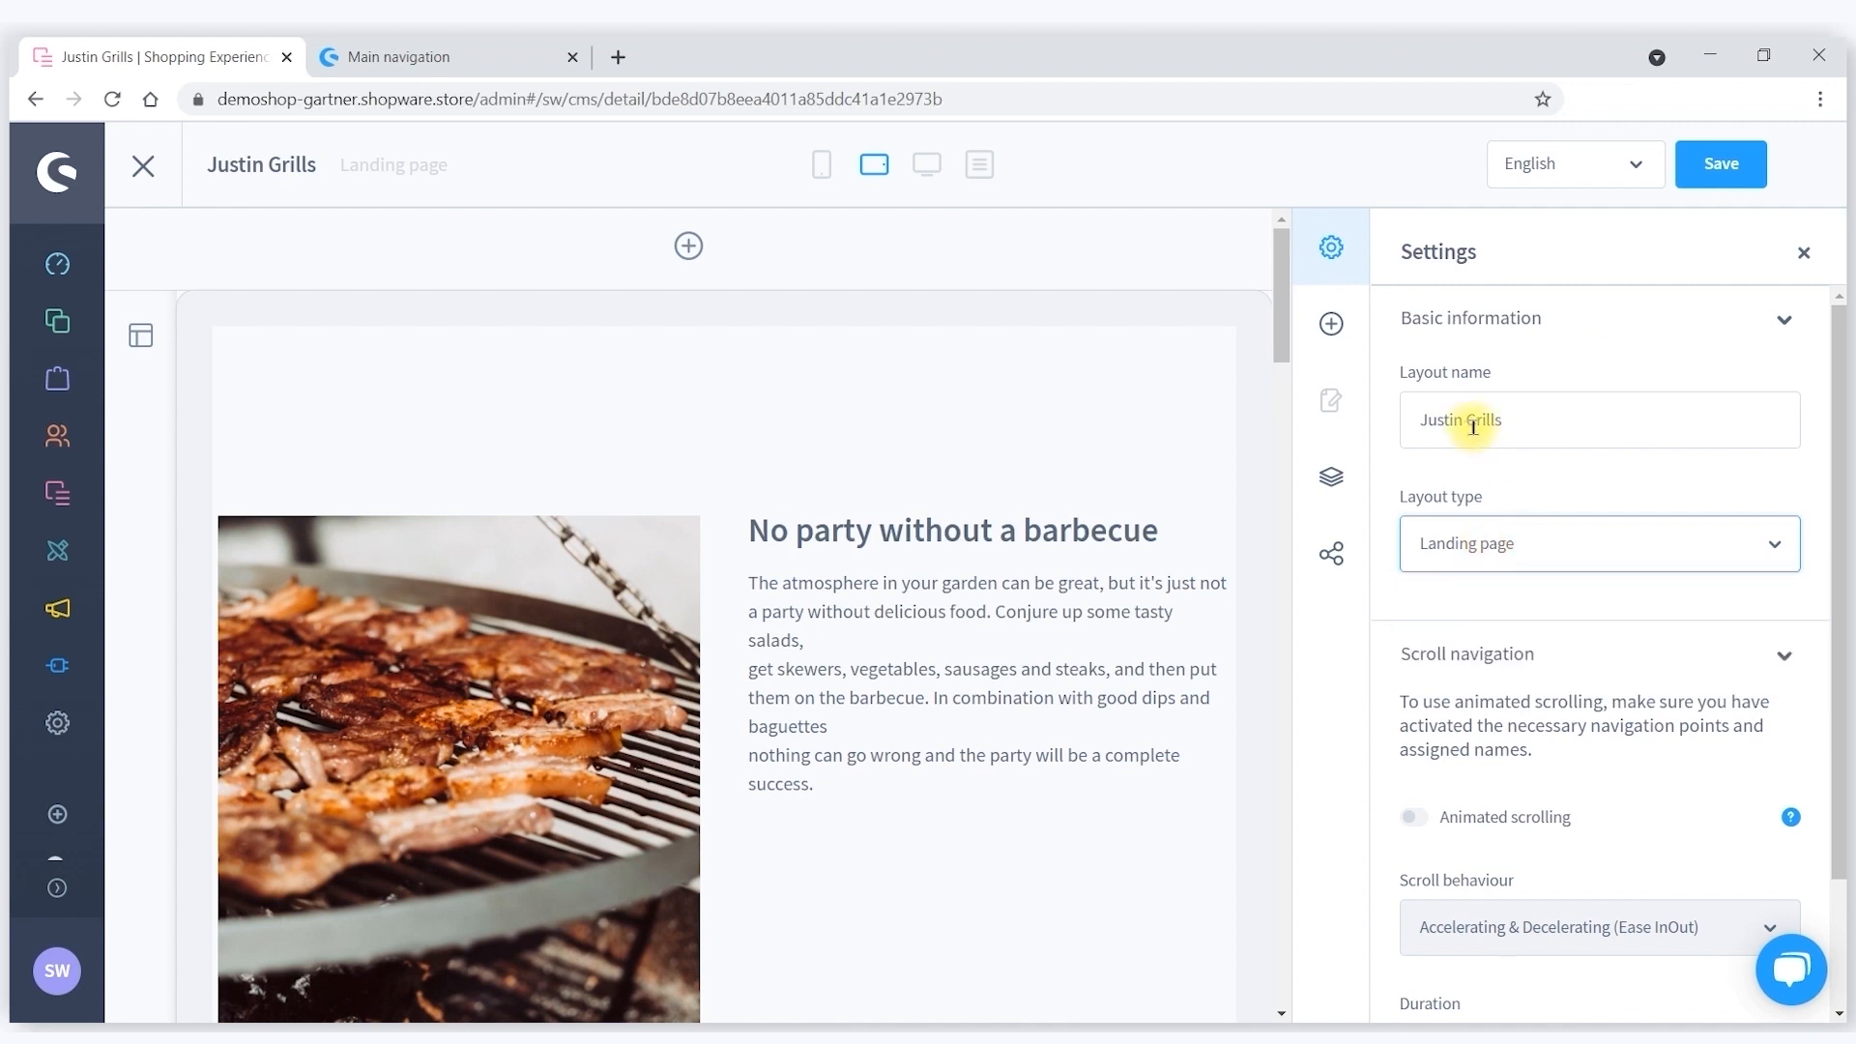
pyautogui.scroll(-2, 1478, 426)
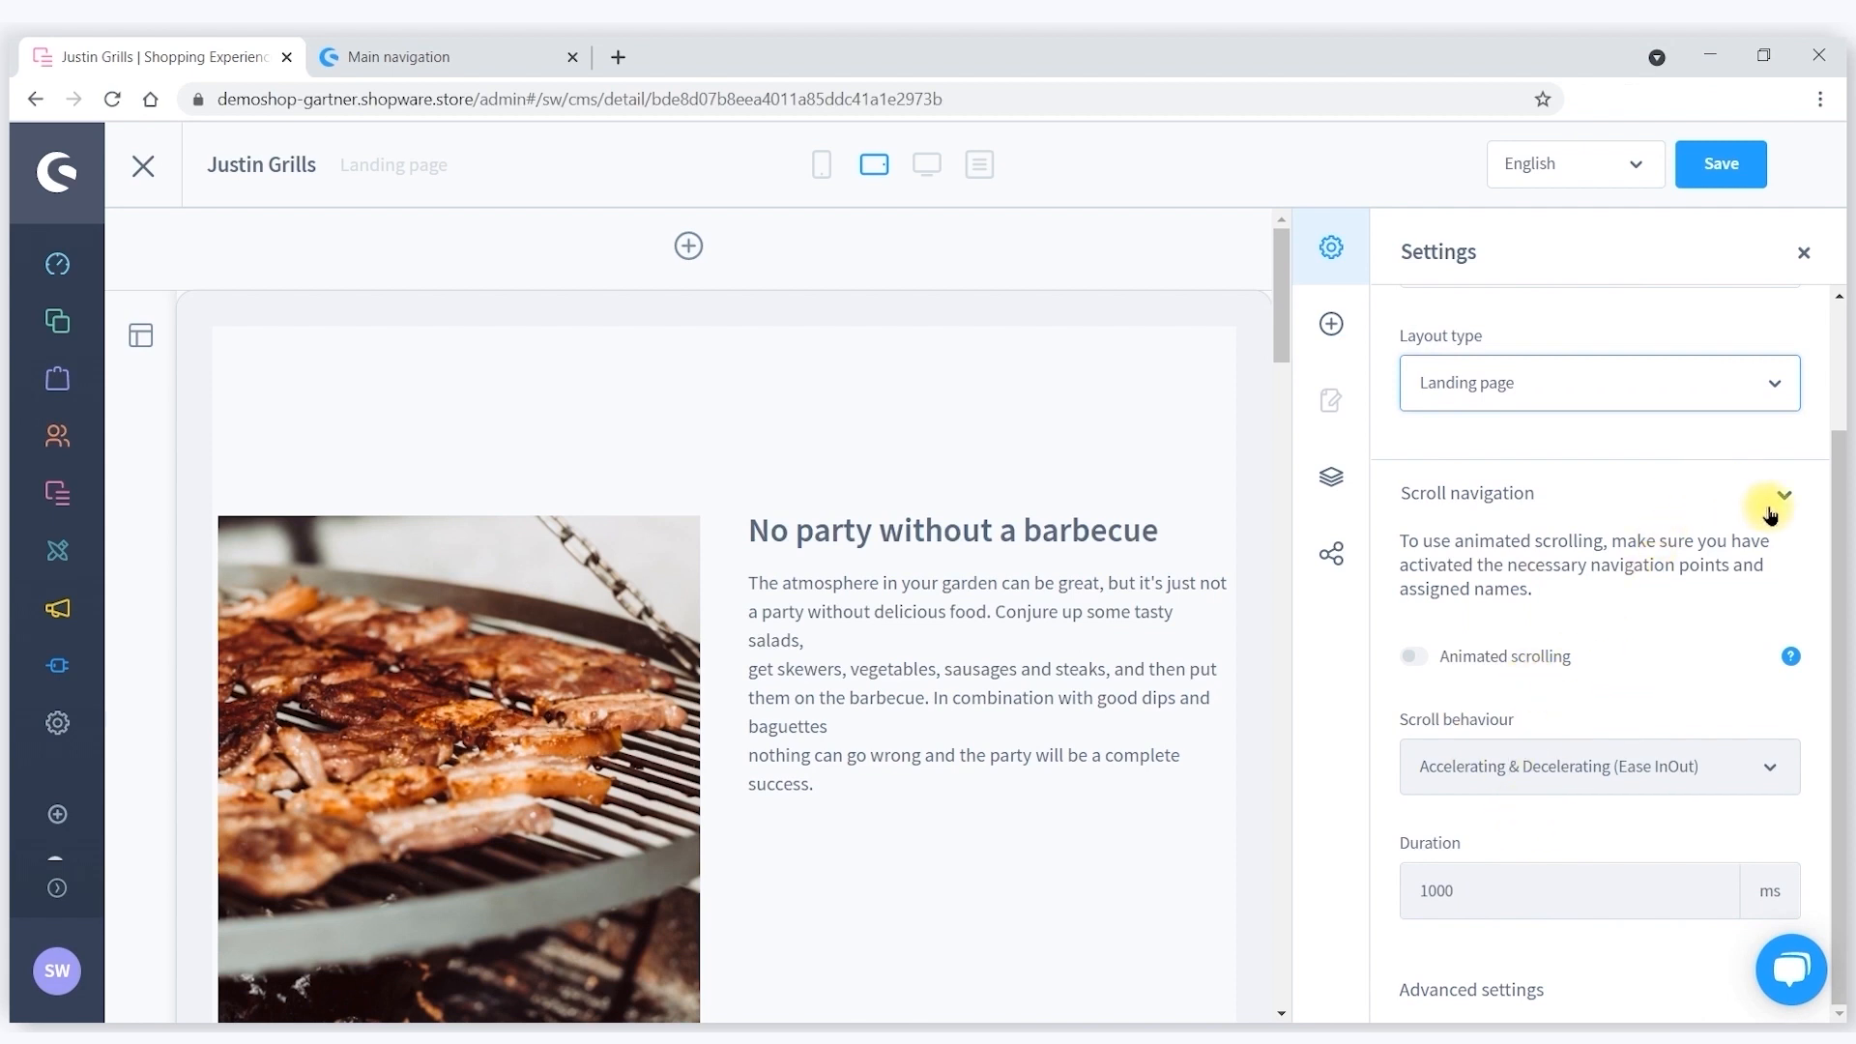
# Open the block library and browse the Images, Video and Text & images block categories.
pyautogui.click(1332, 327)
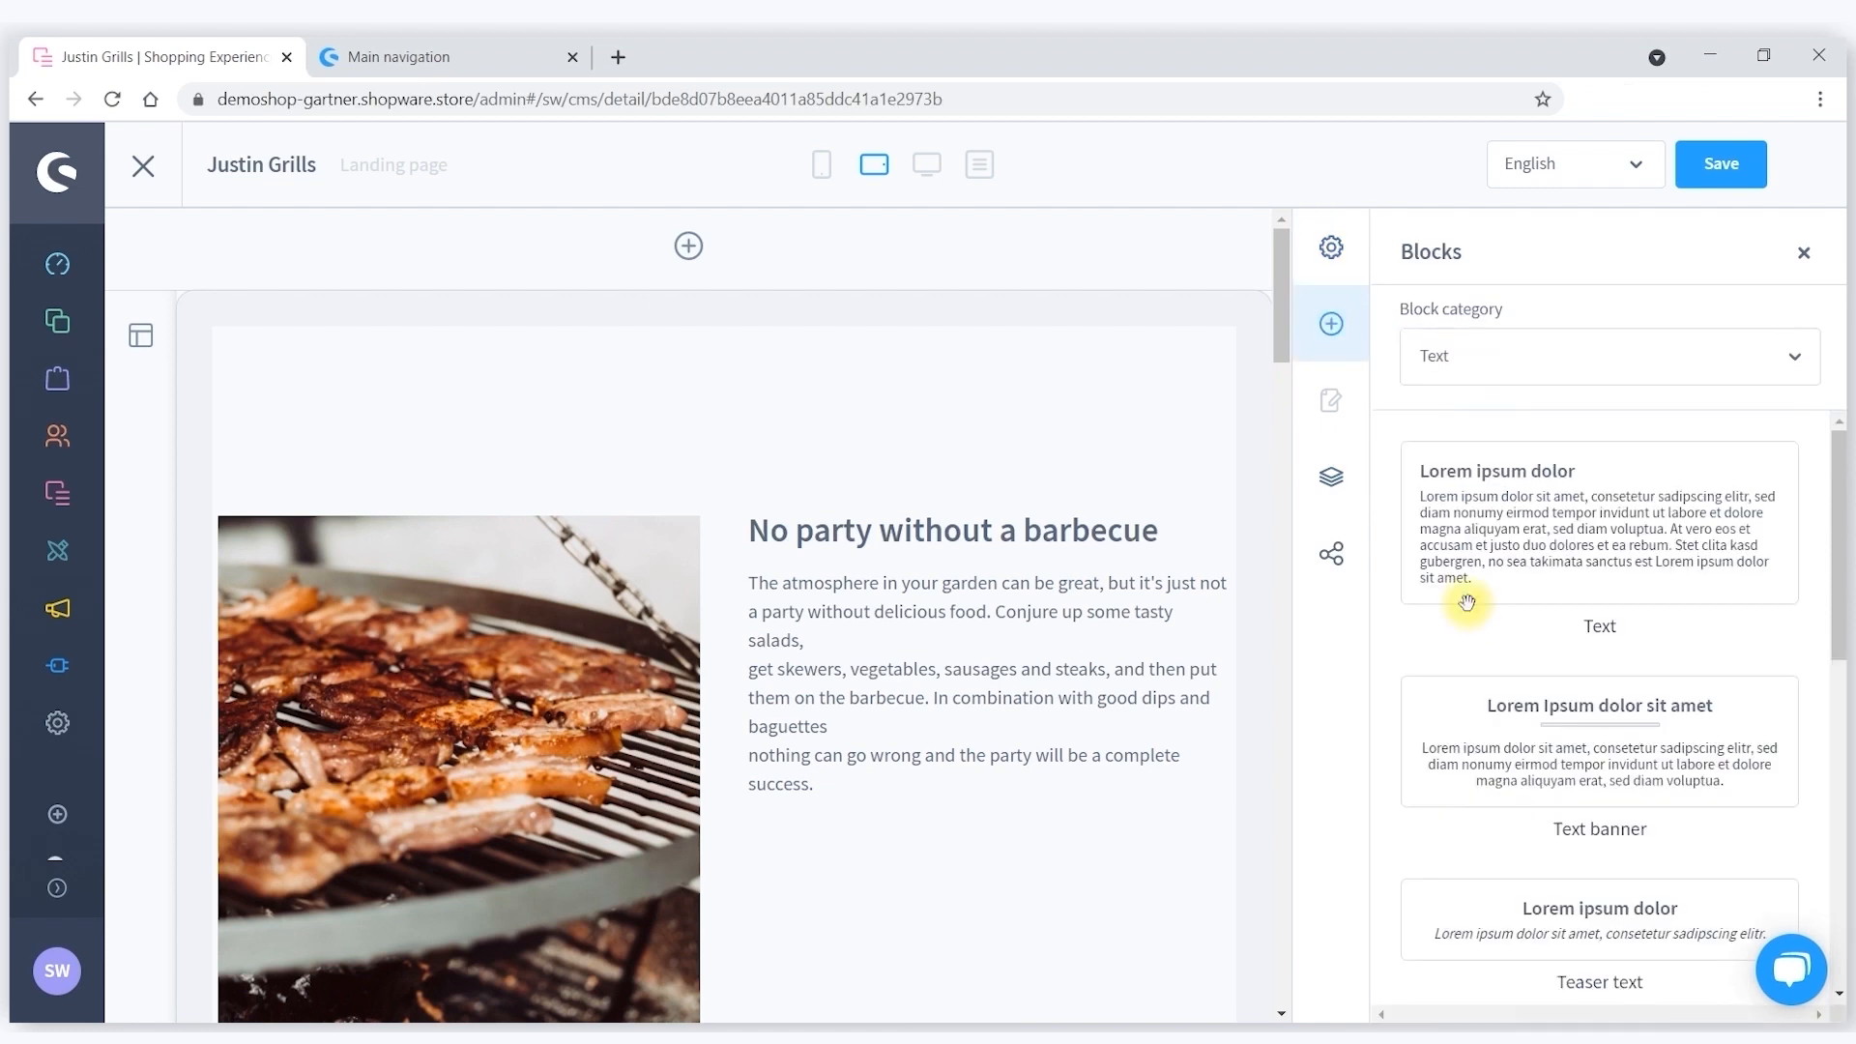
pyautogui.scroll(-2, 1489, 648)
pyautogui.scroll(-5, 1480, 666)
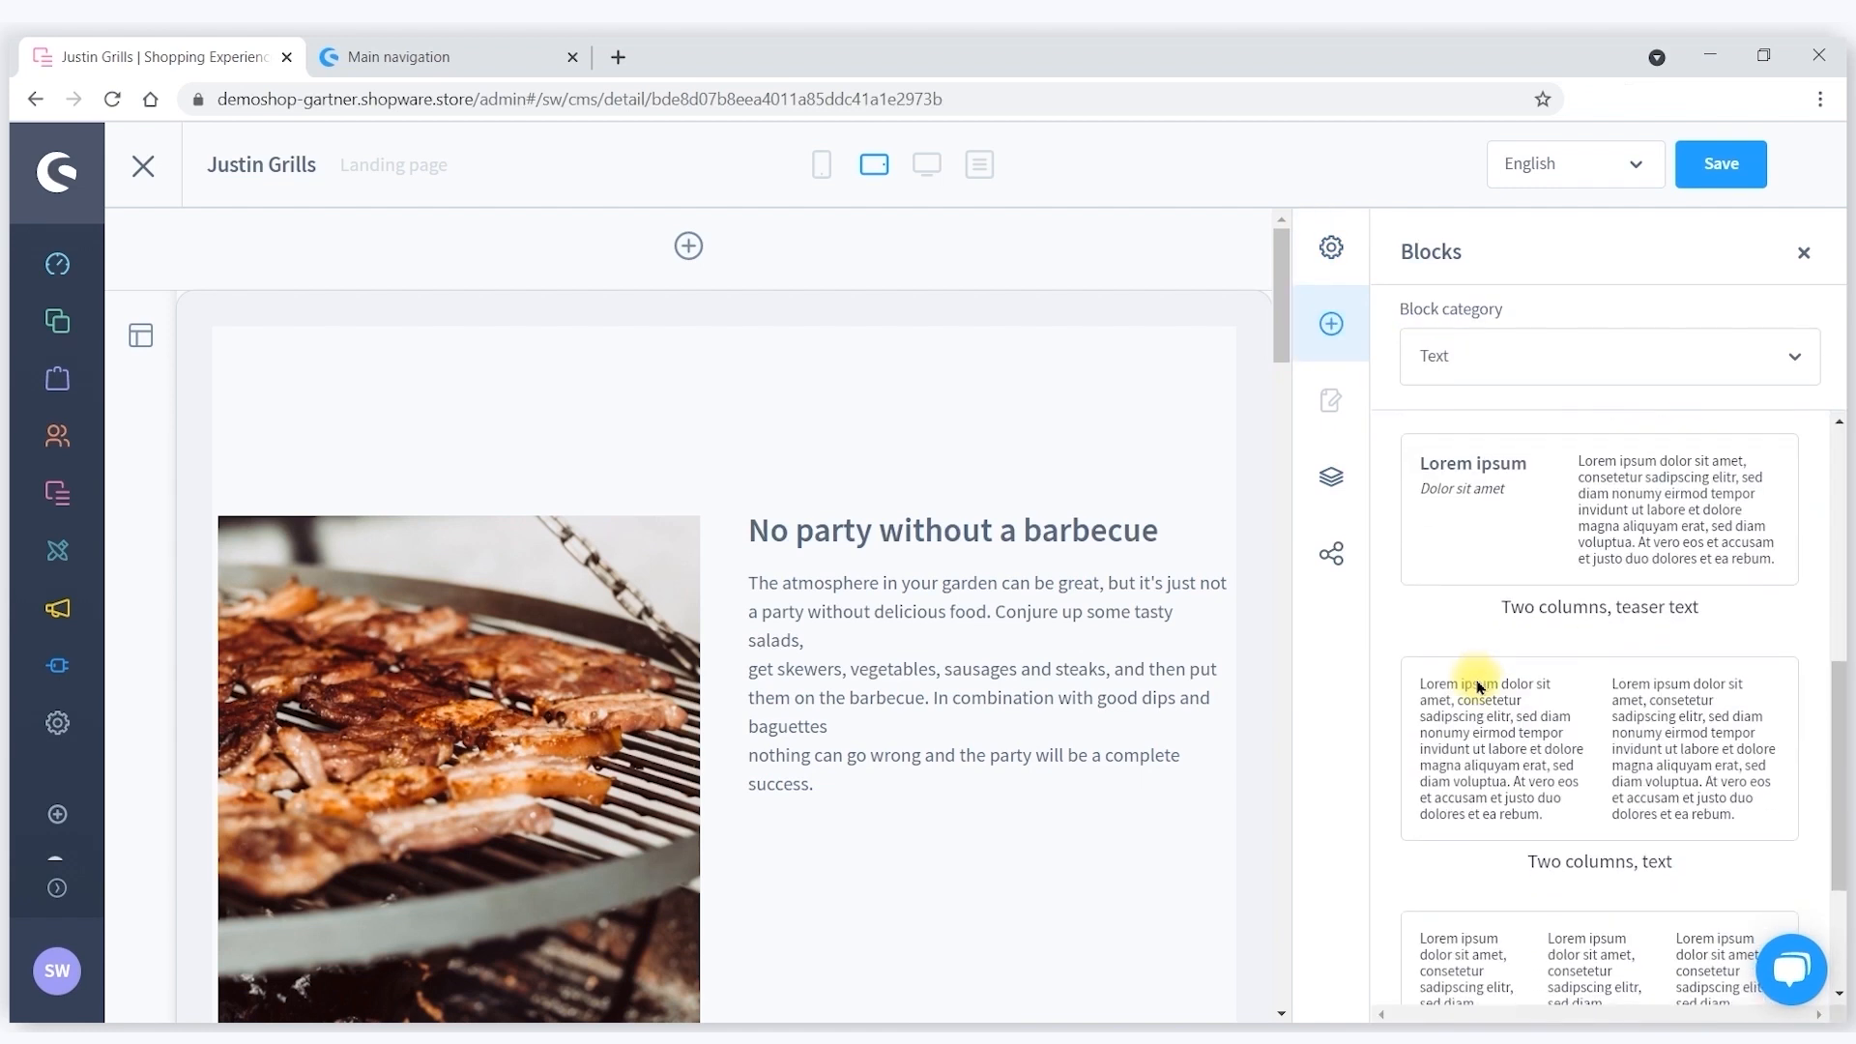
pyautogui.scroll(7, 1476, 677)
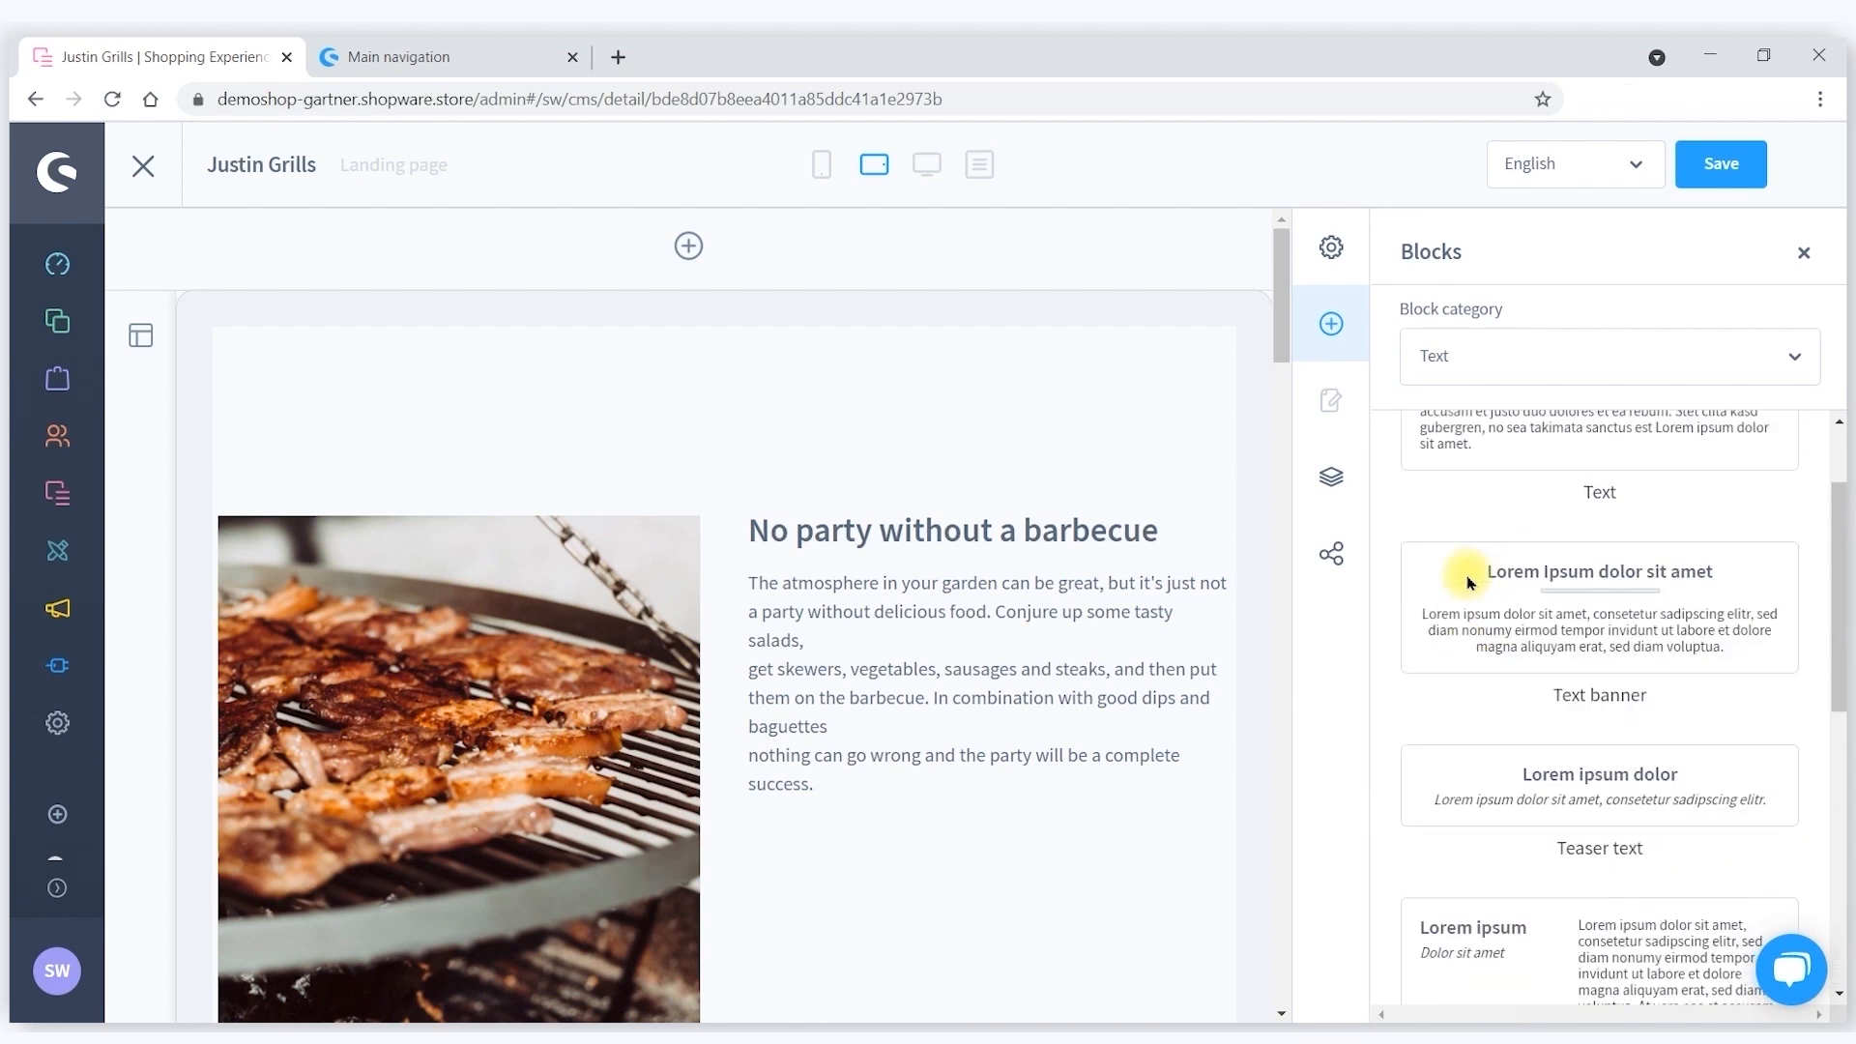
pyautogui.scroll(-8, 1508, 653)
pyautogui.click(1437, 356)
pyautogui.click(1463, 443)
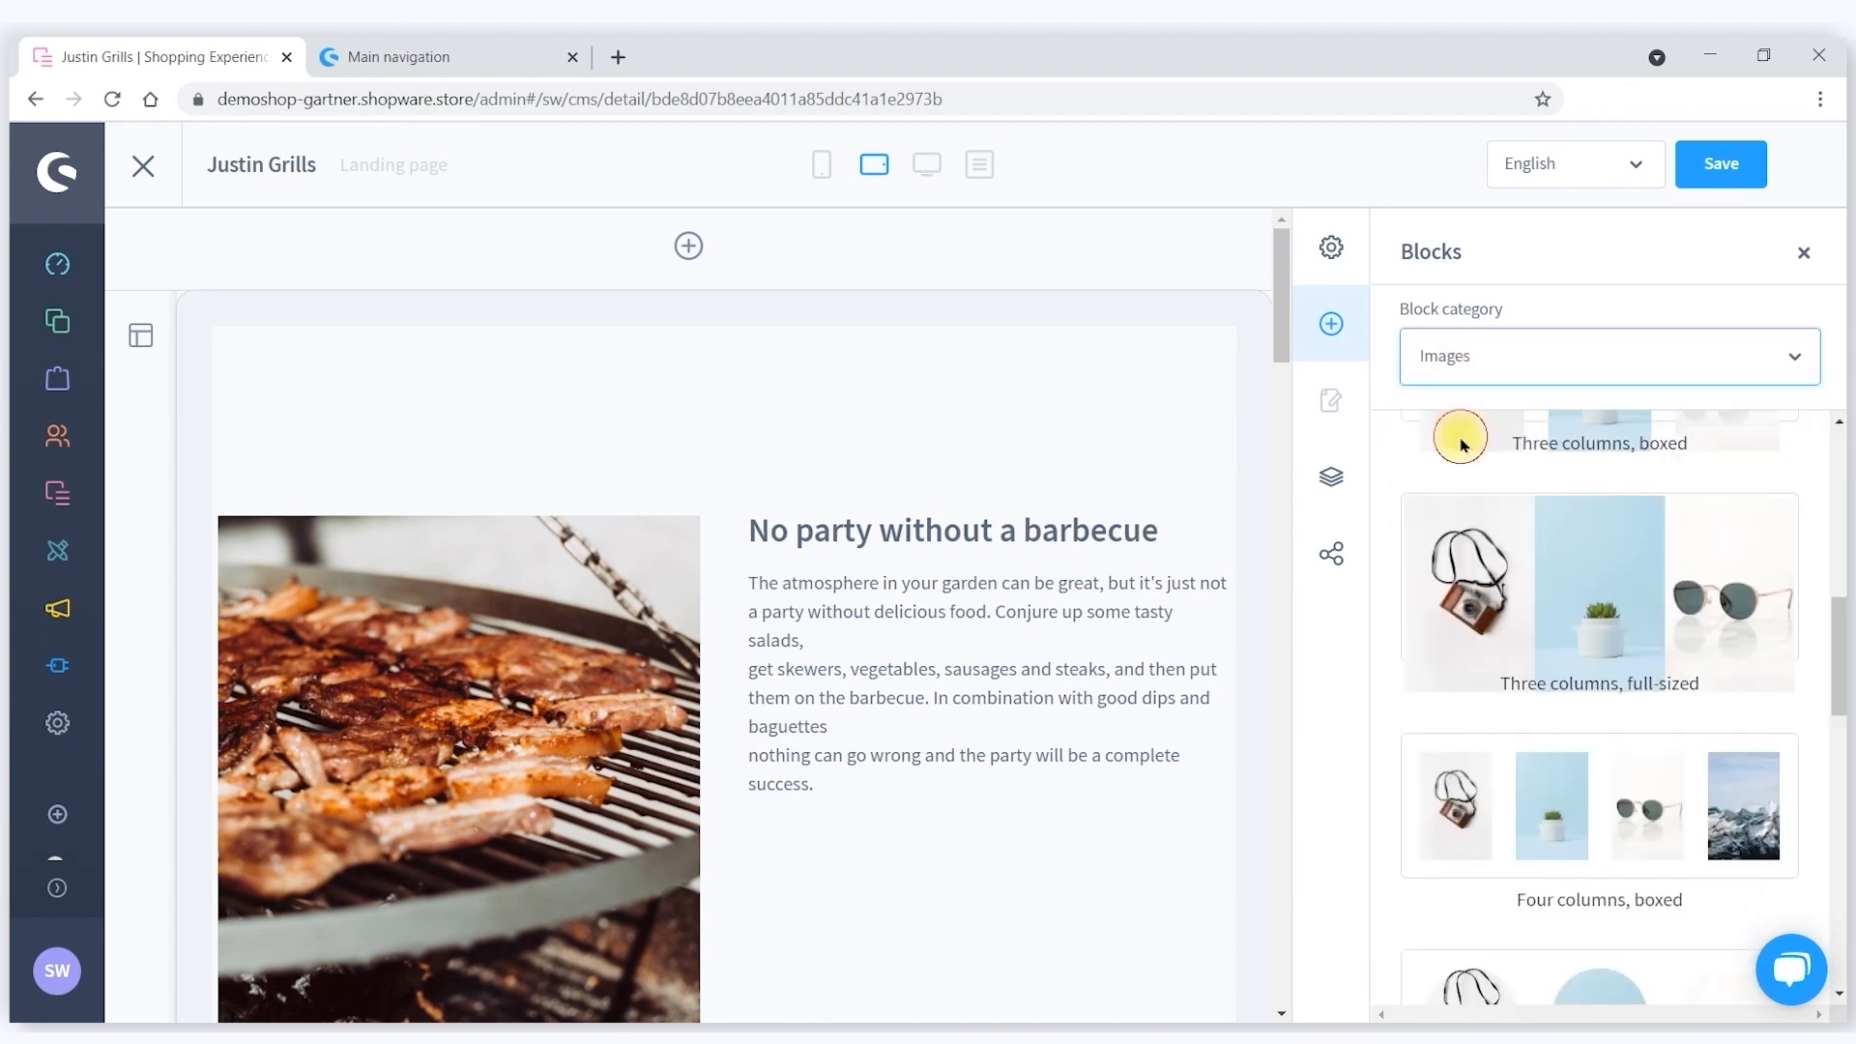
pyautogui.click(1450, 356)
pyautogui.click(1460, 481)
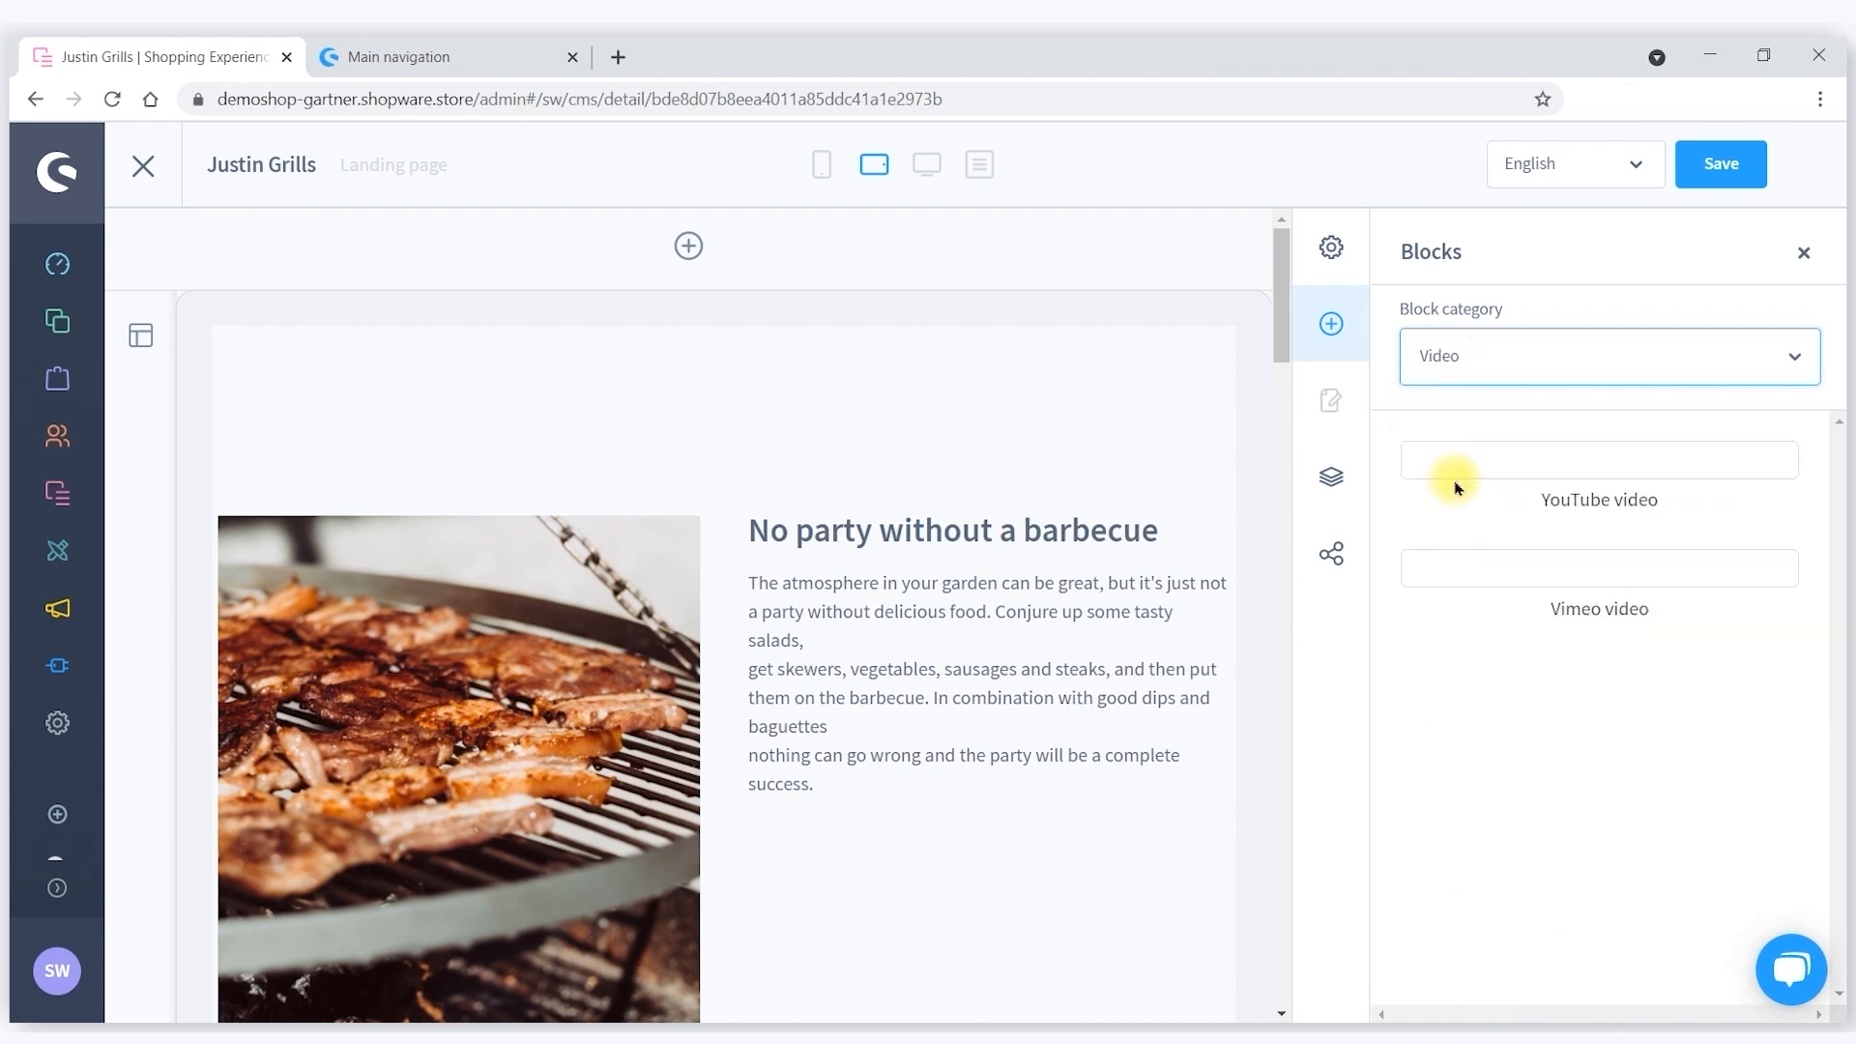
pyautogui.click(1457, 360)
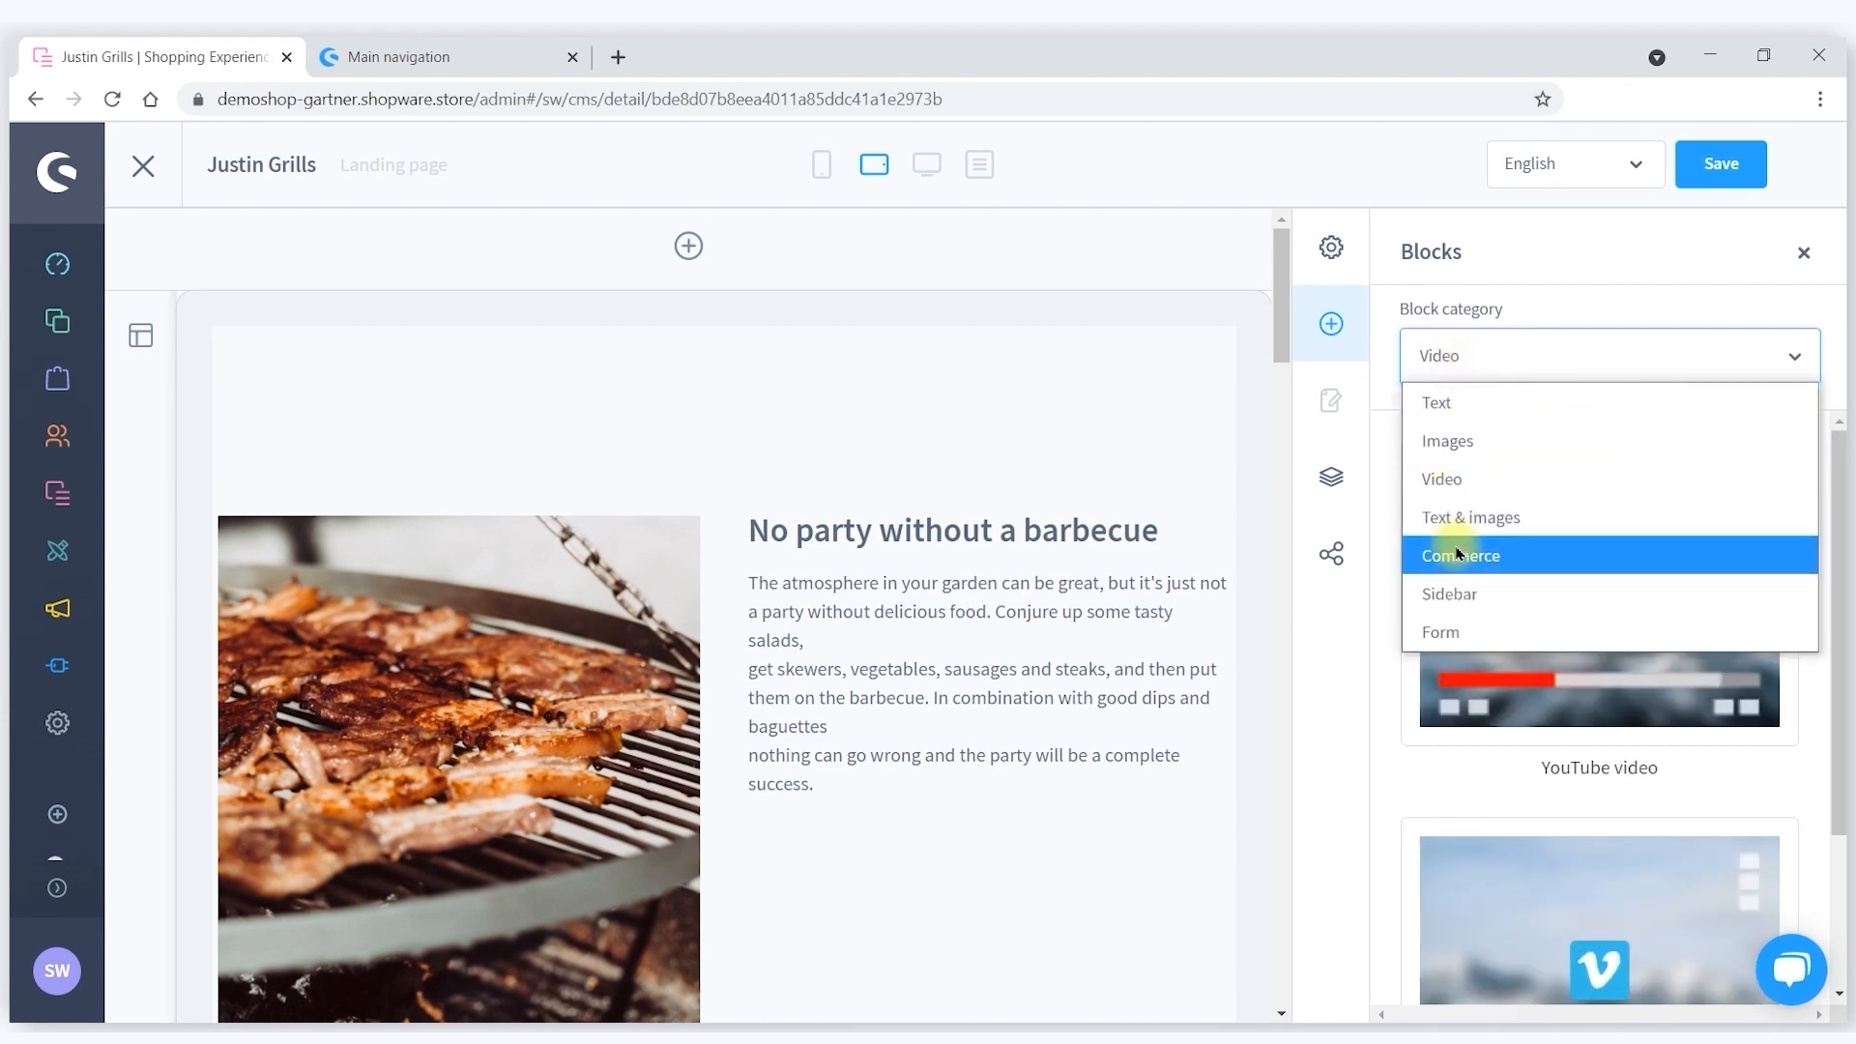
pyautogui.click(1464, 520)
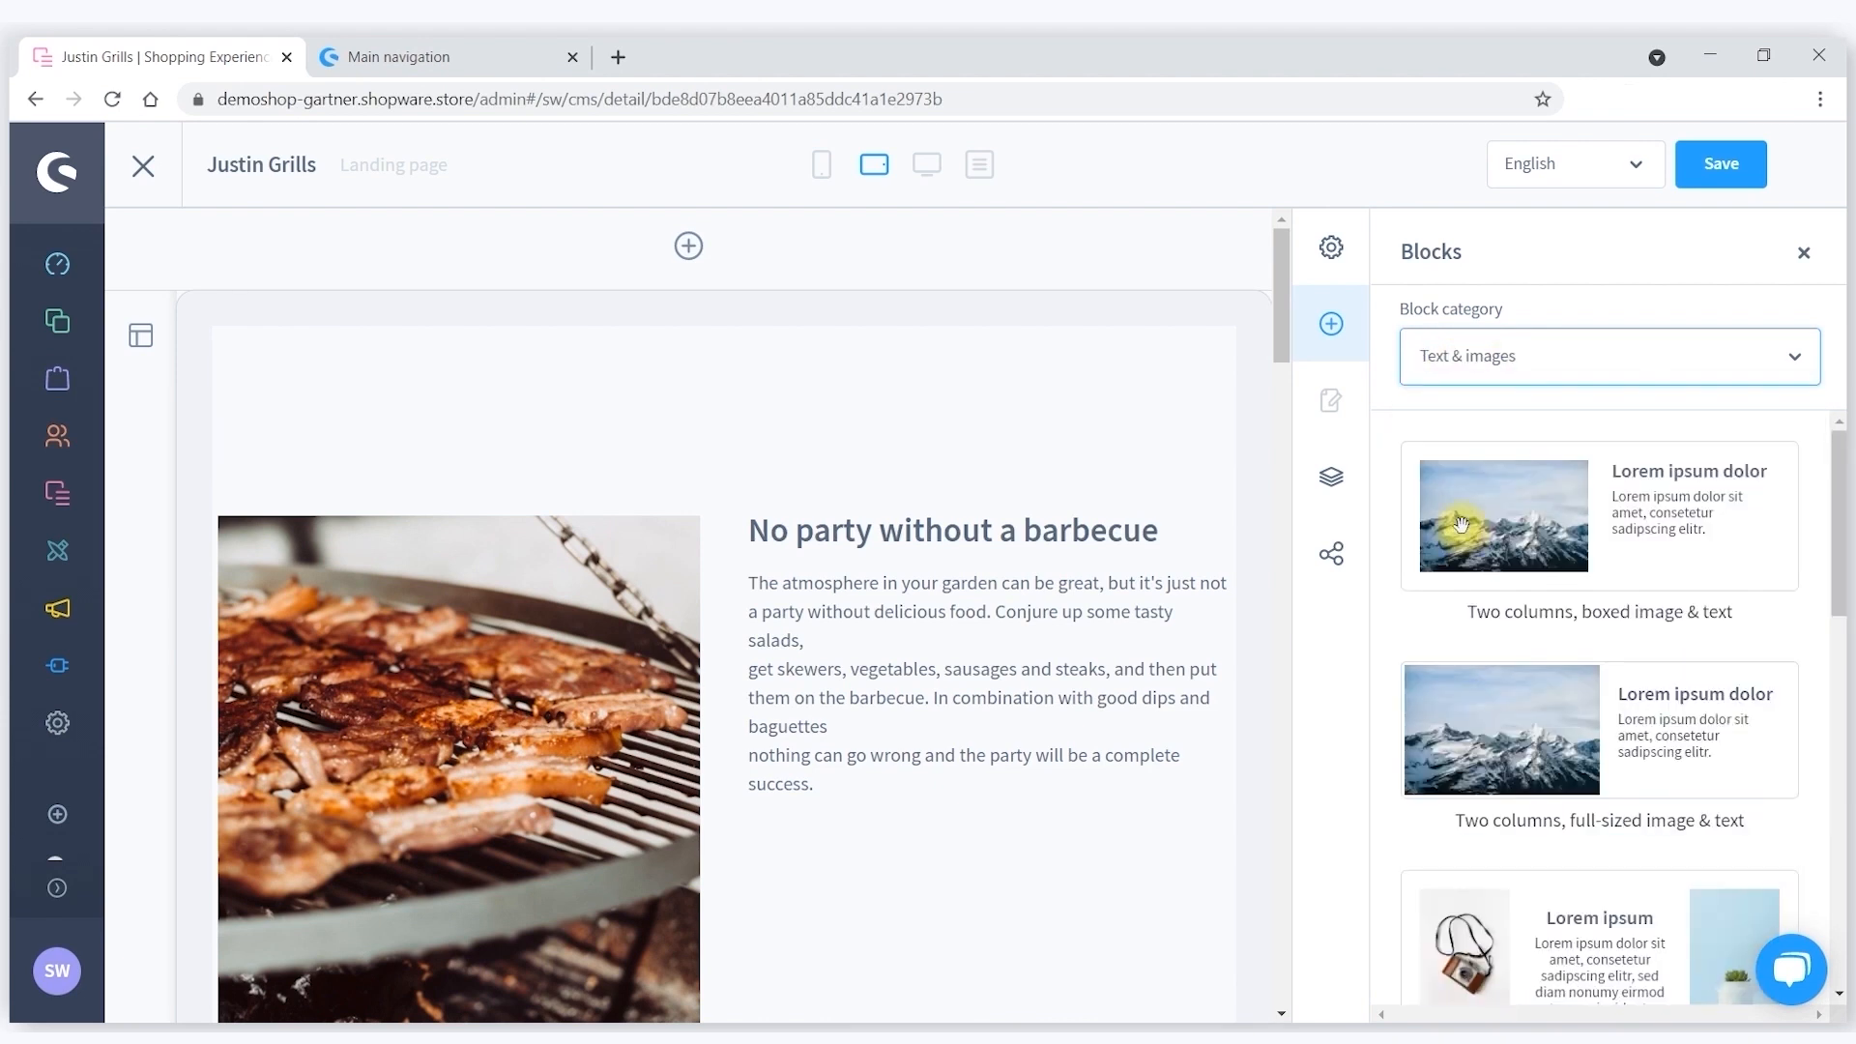
# Continue through the Commerce, Sidebar and Form block categories, ending on Form.
pyautogui.click(1496, 357)
pyautogui.click(1487, 555)
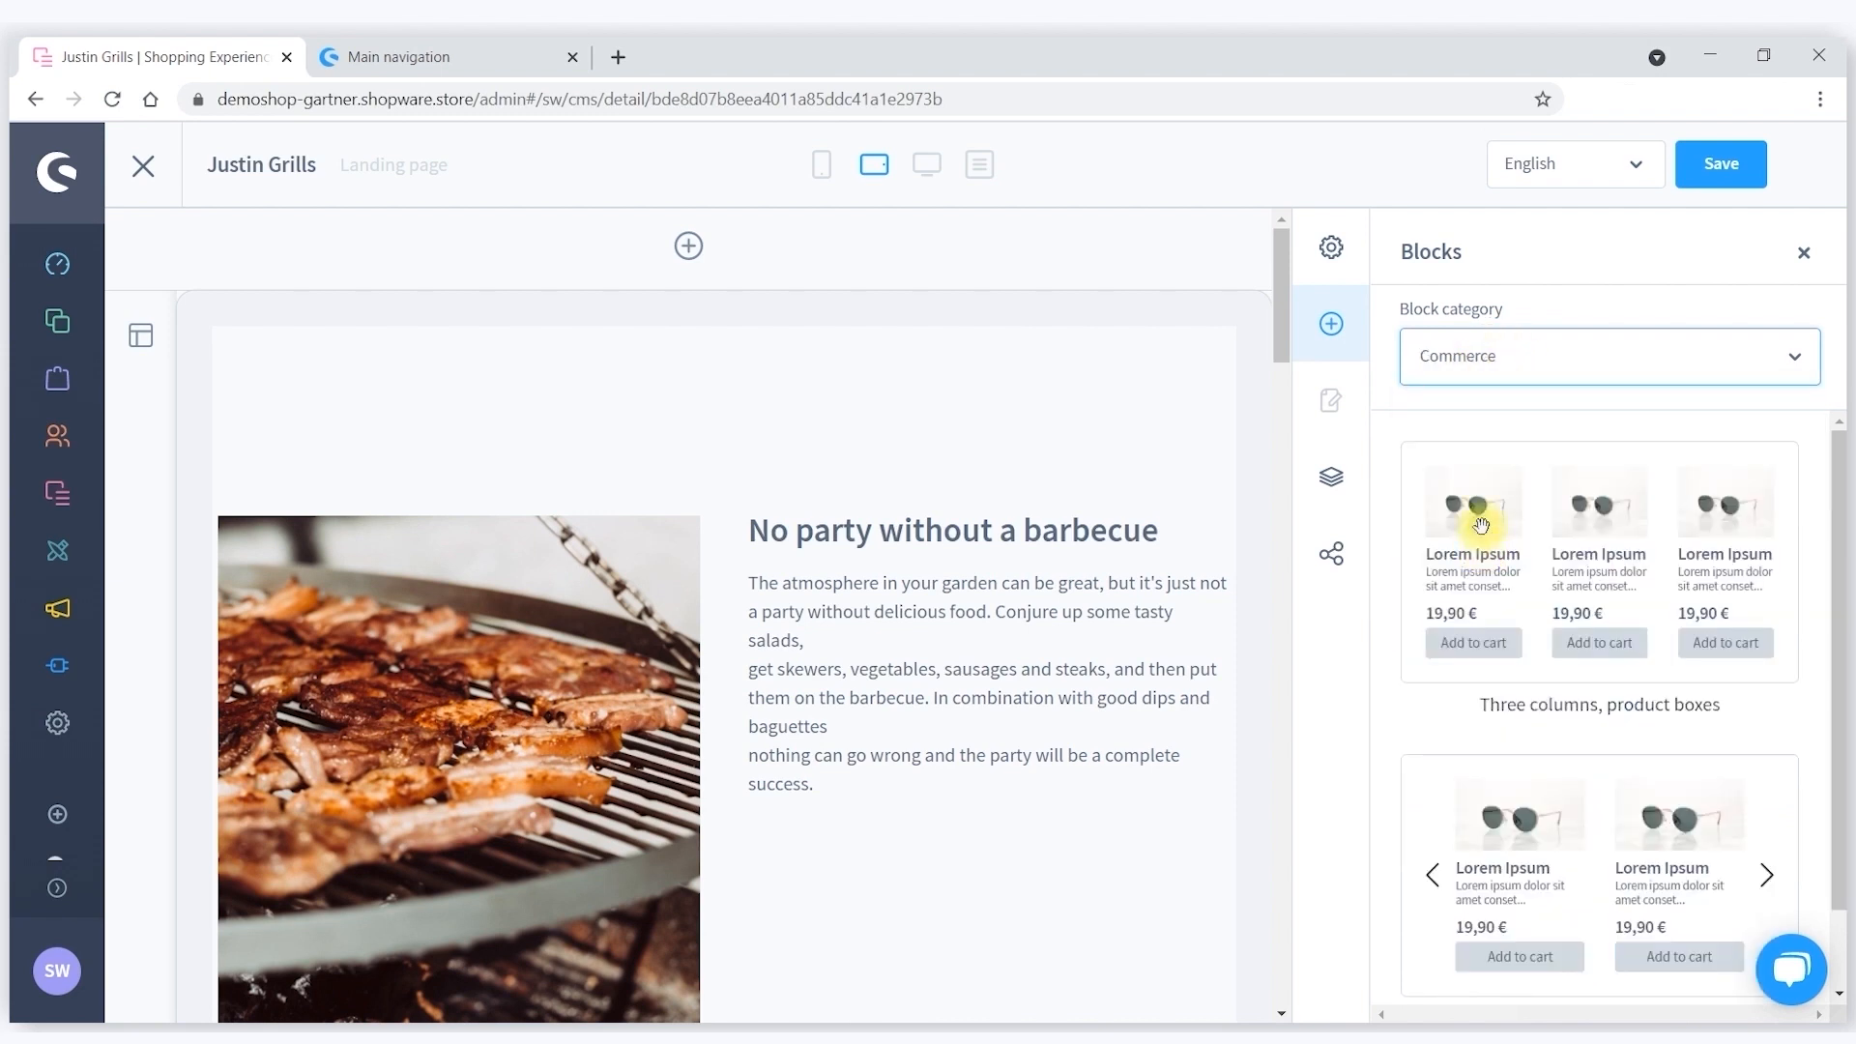
pyautogui.click(1479, 359)
pyautogui.click(1471, 609)
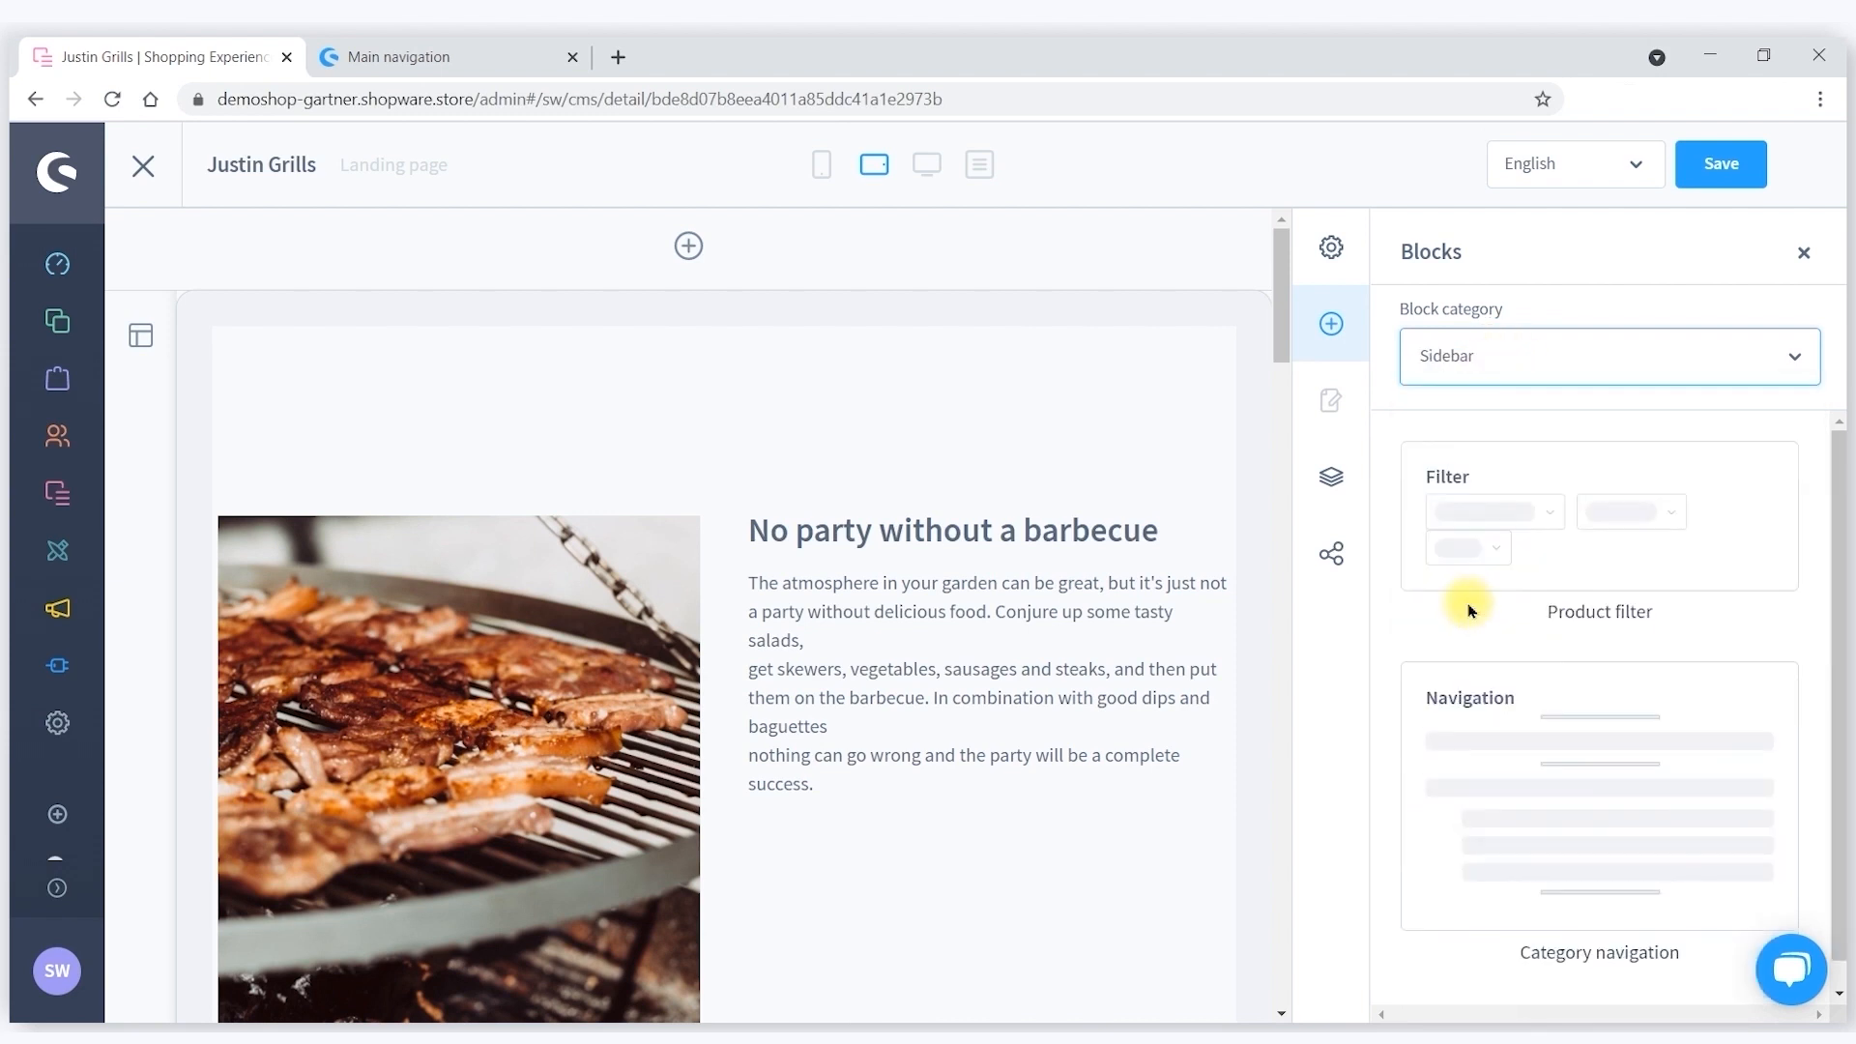
pyautogui.click(1450, 357)
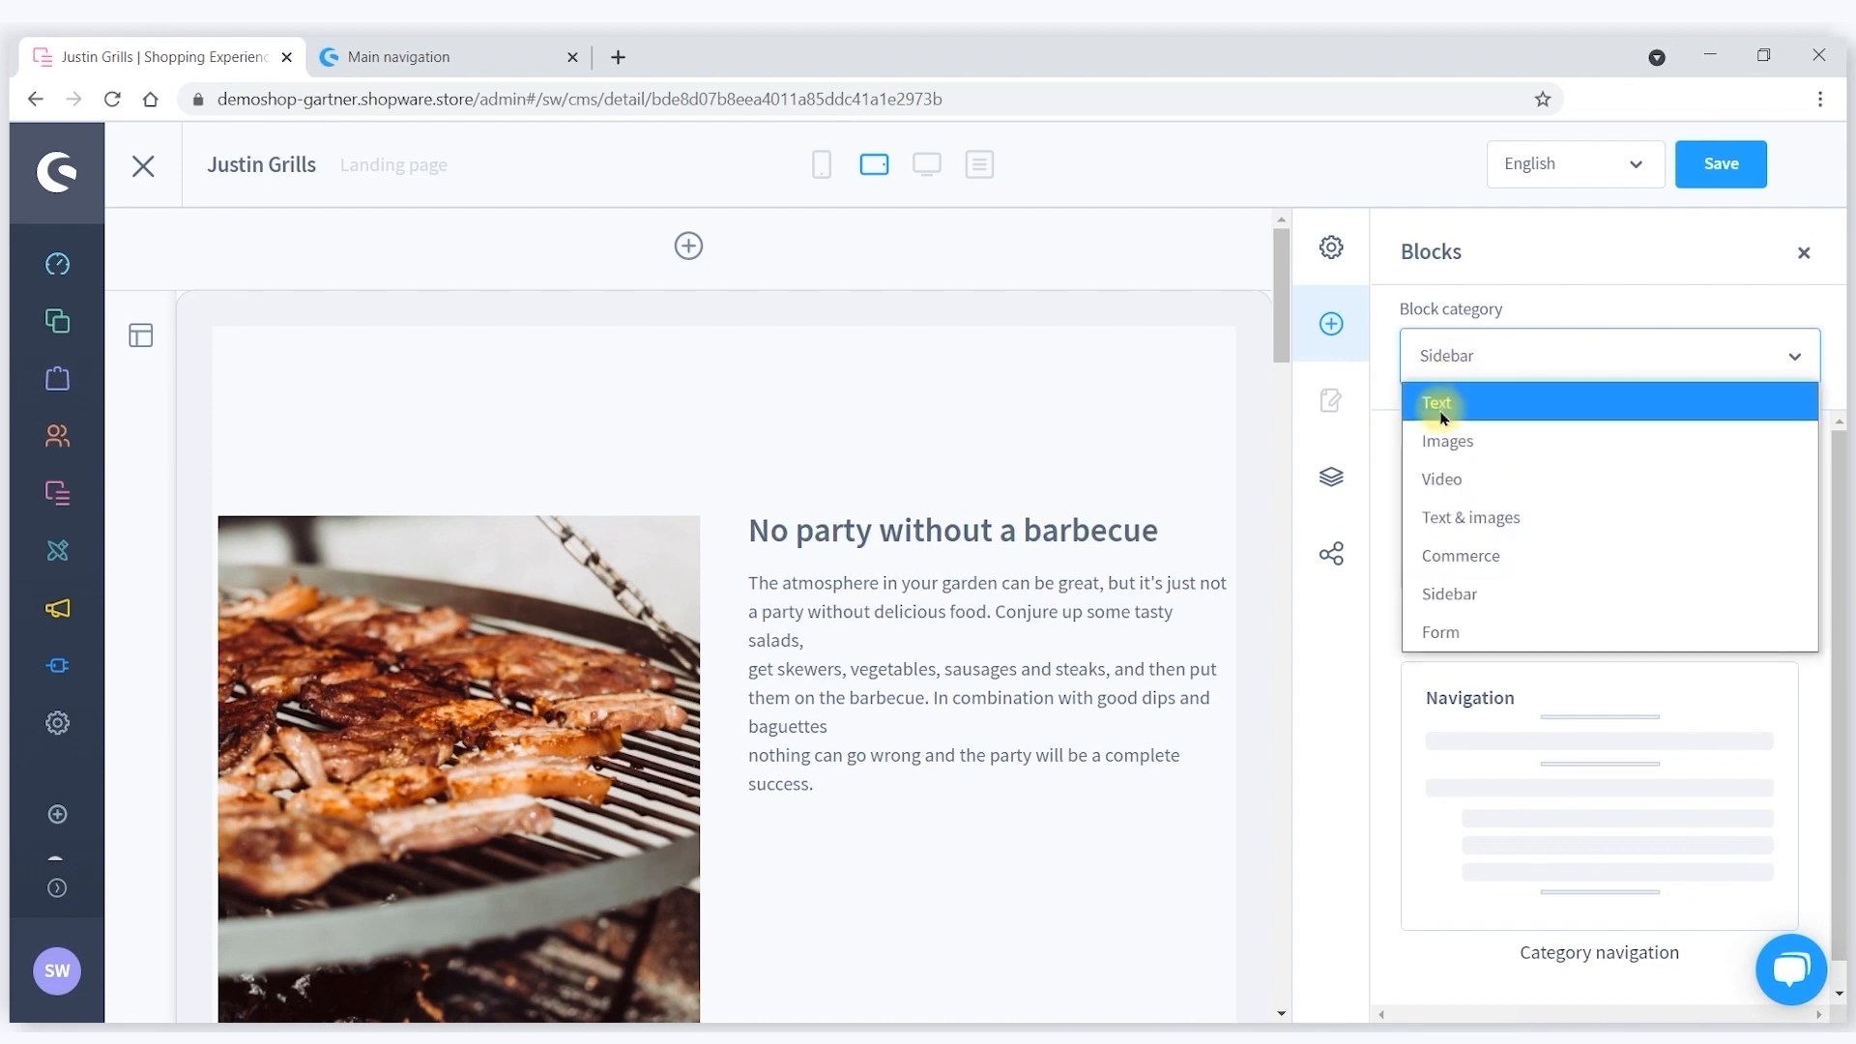
pyautogui.click(1469, 632)
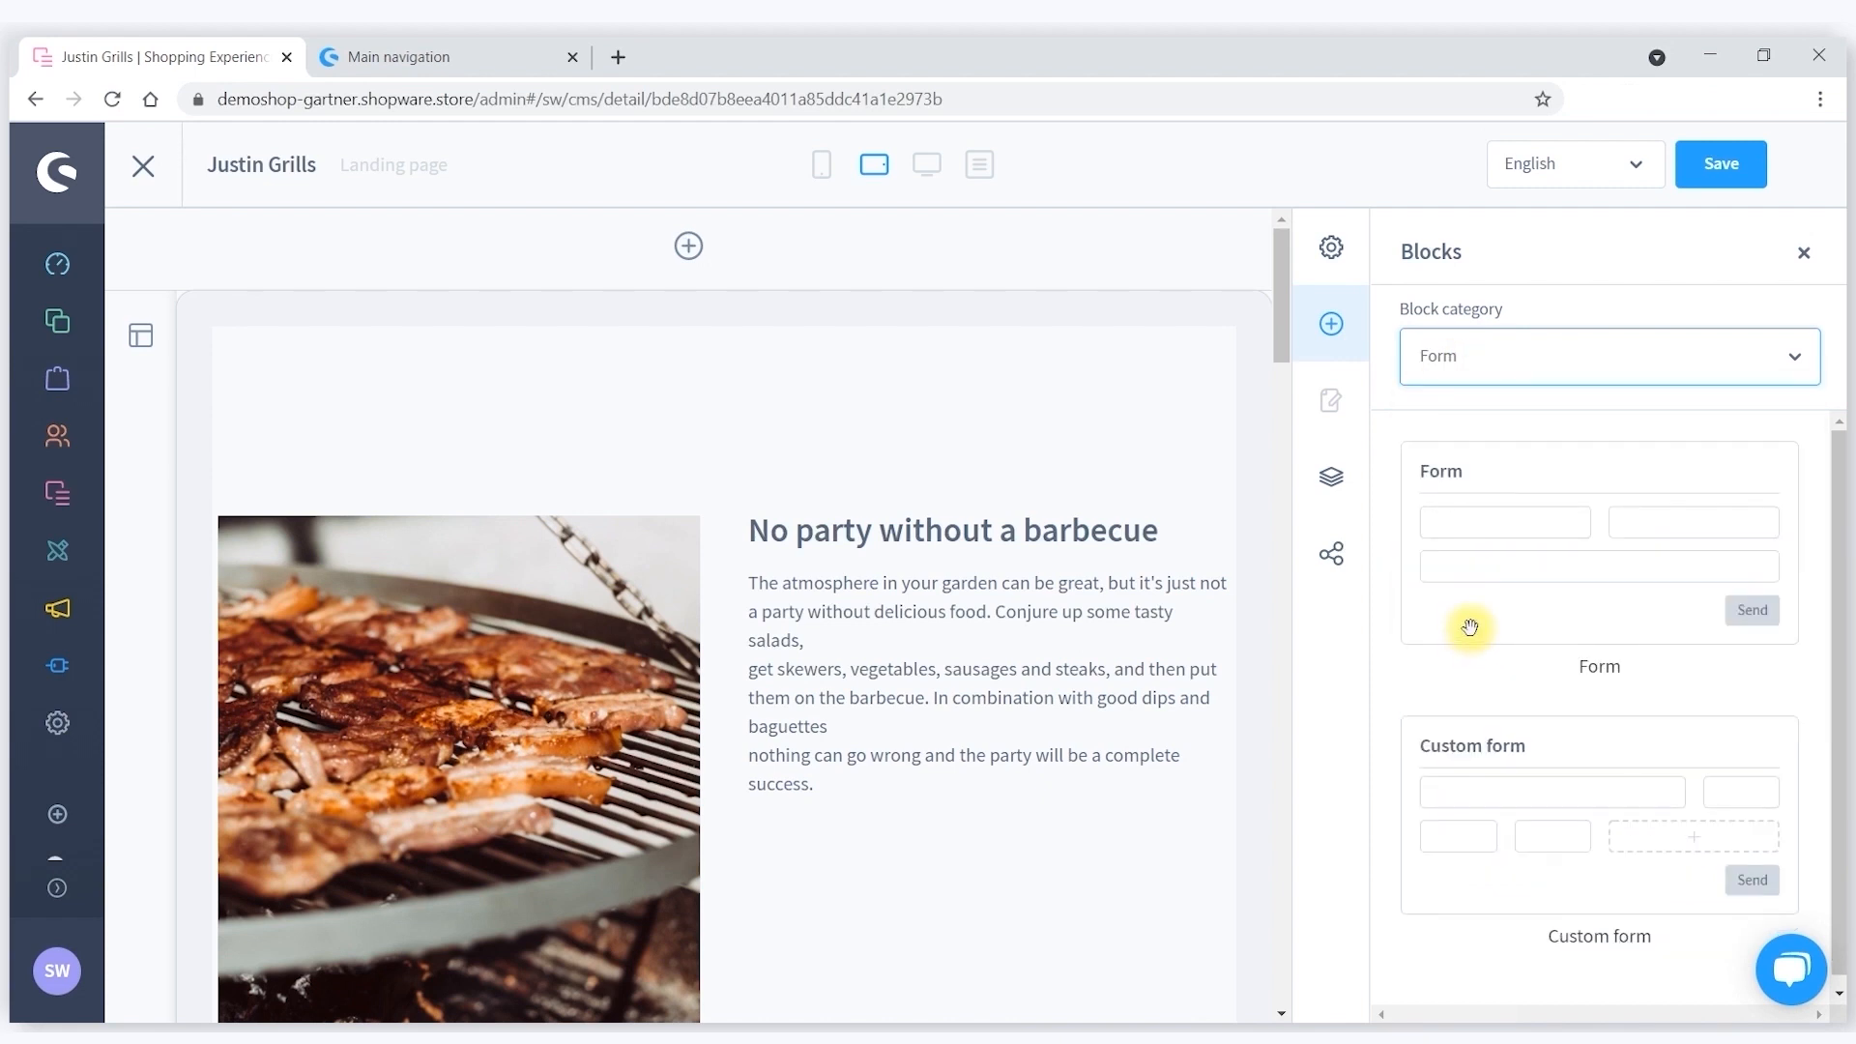
pyautogui.click(1412, 350)
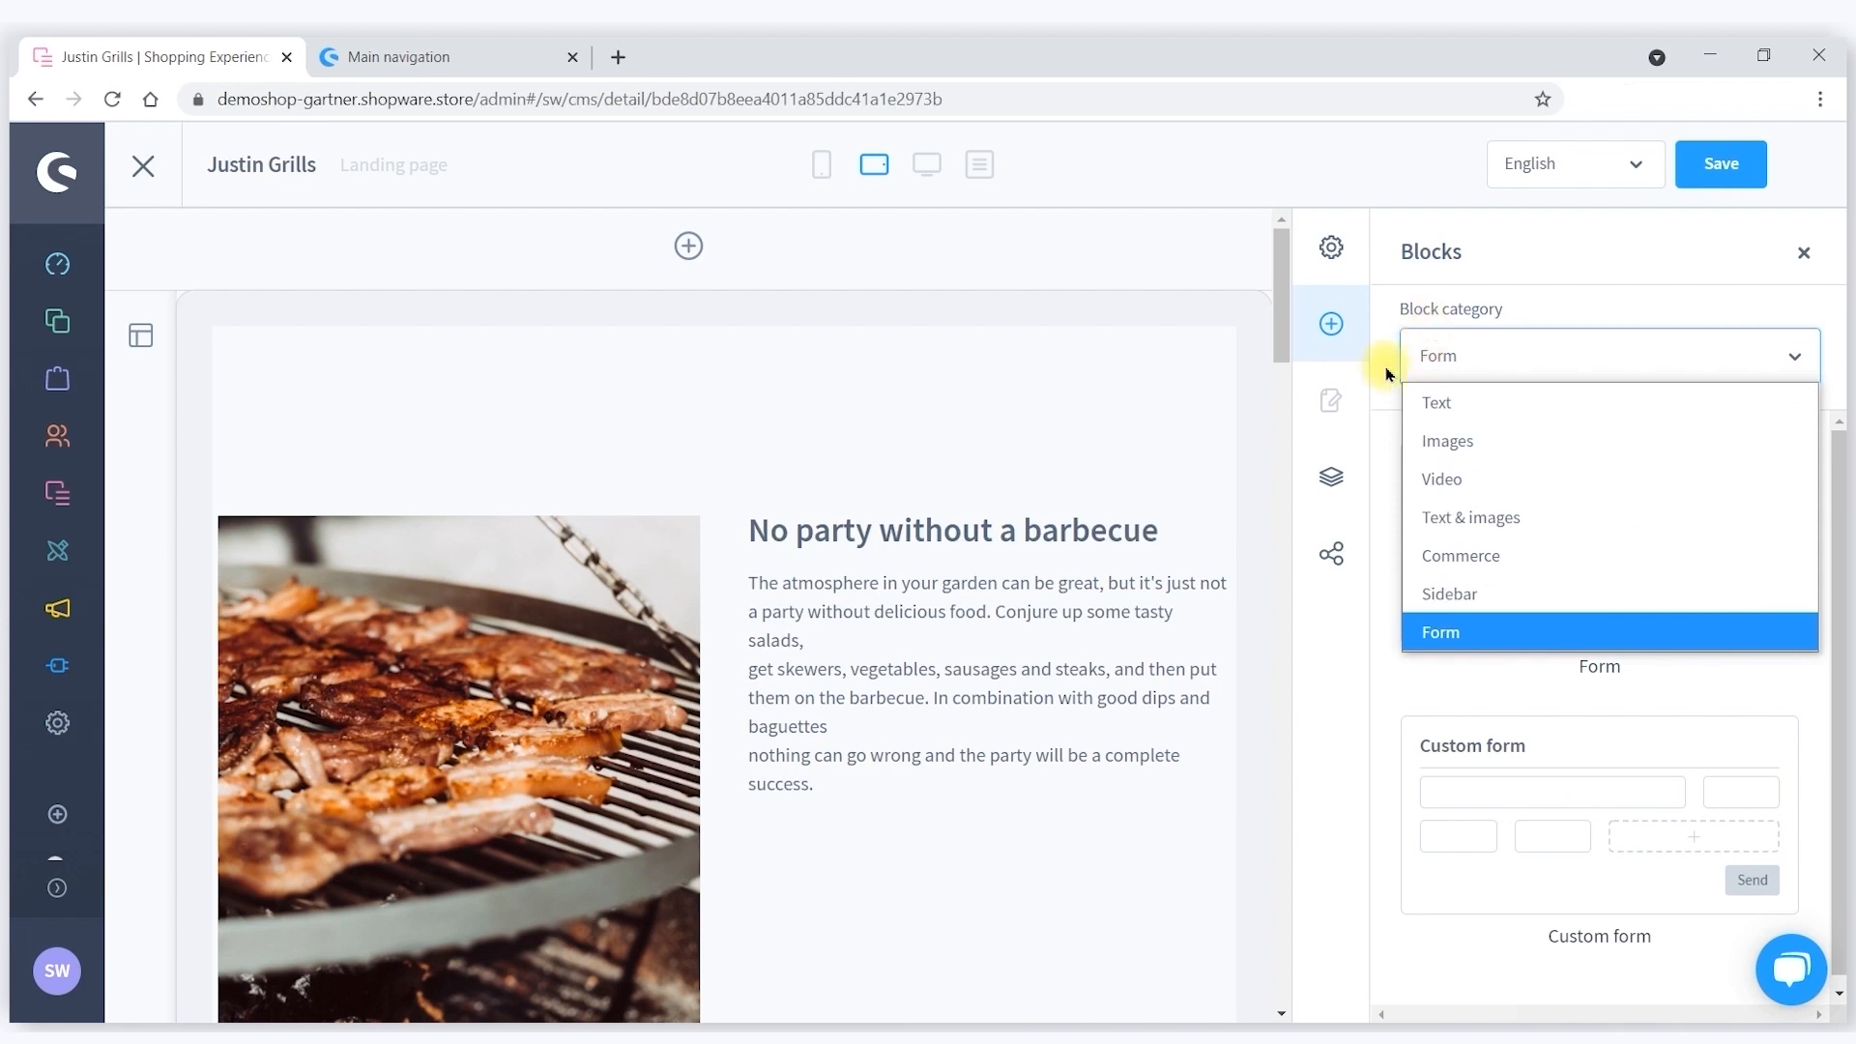
pyautogui.scroll(-5, 828, 671)
pyautogui.scroll(5, 961, 696)
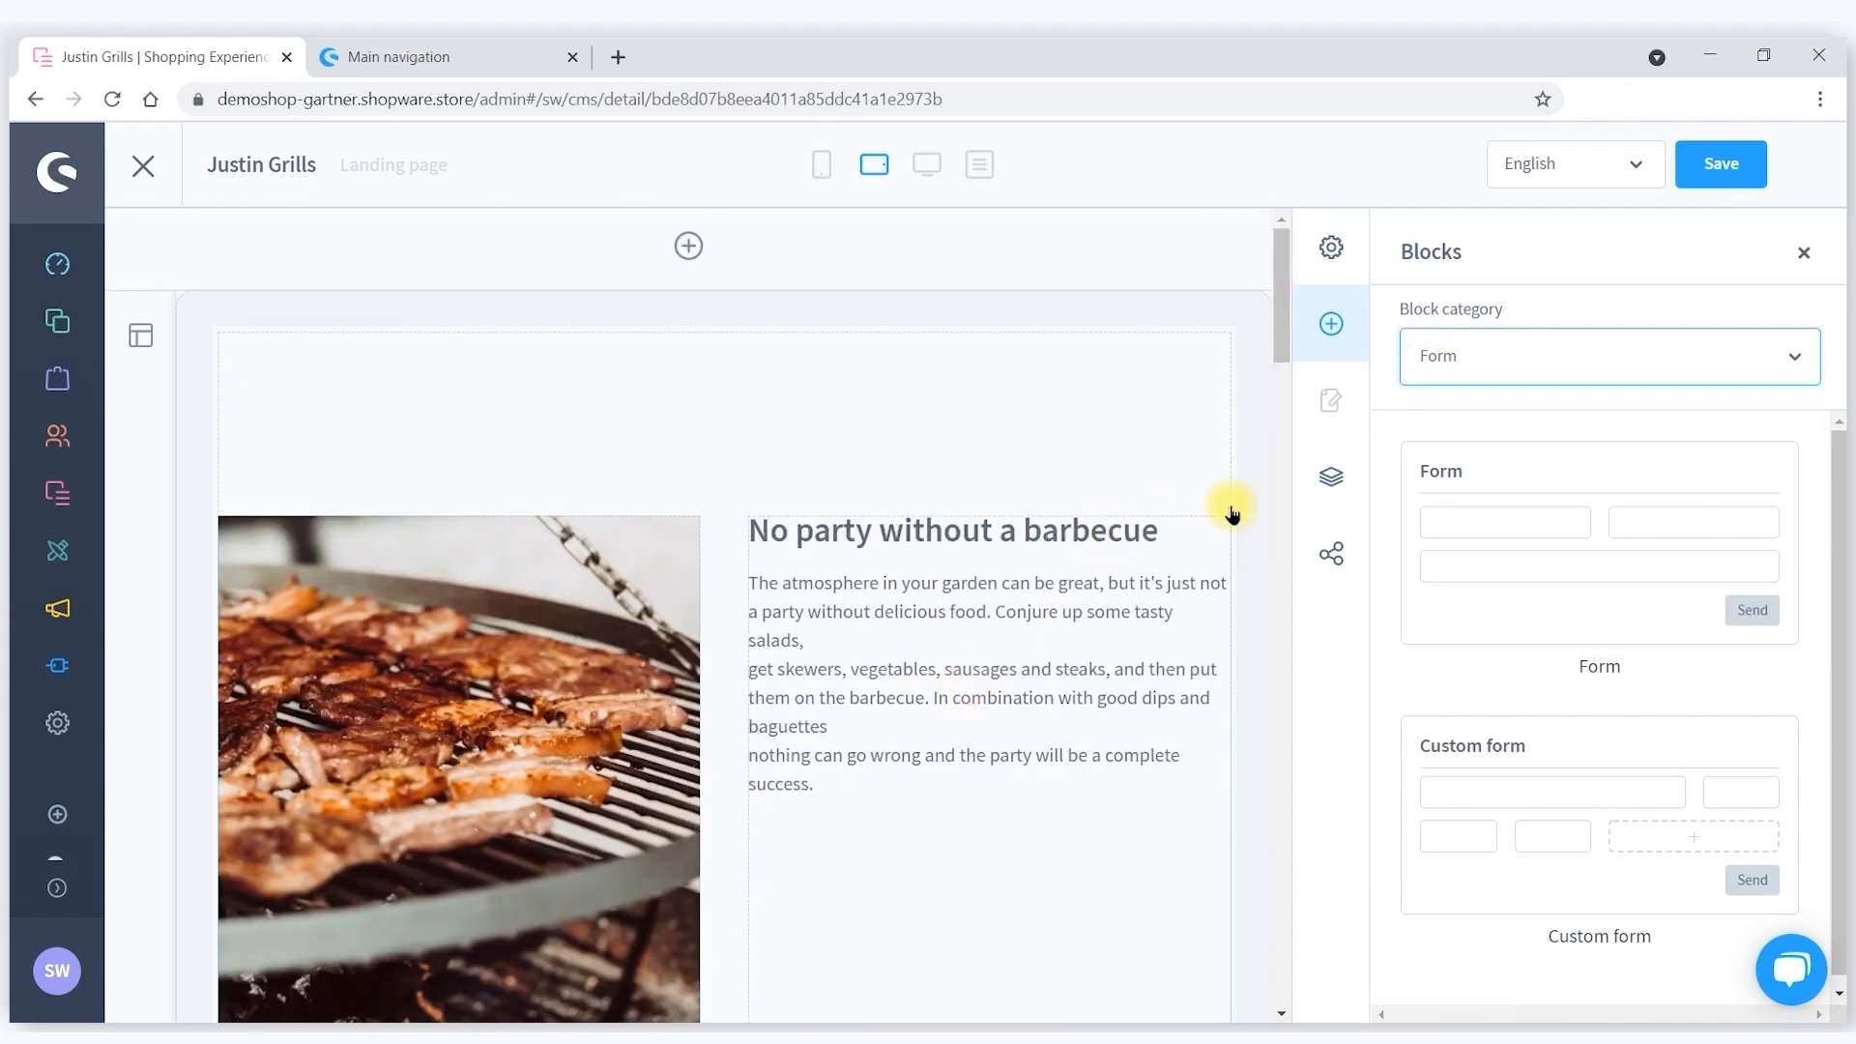
# Select the barbecue image-and-text block and inspect its image element settings.
pyautogui.click(817, 633)
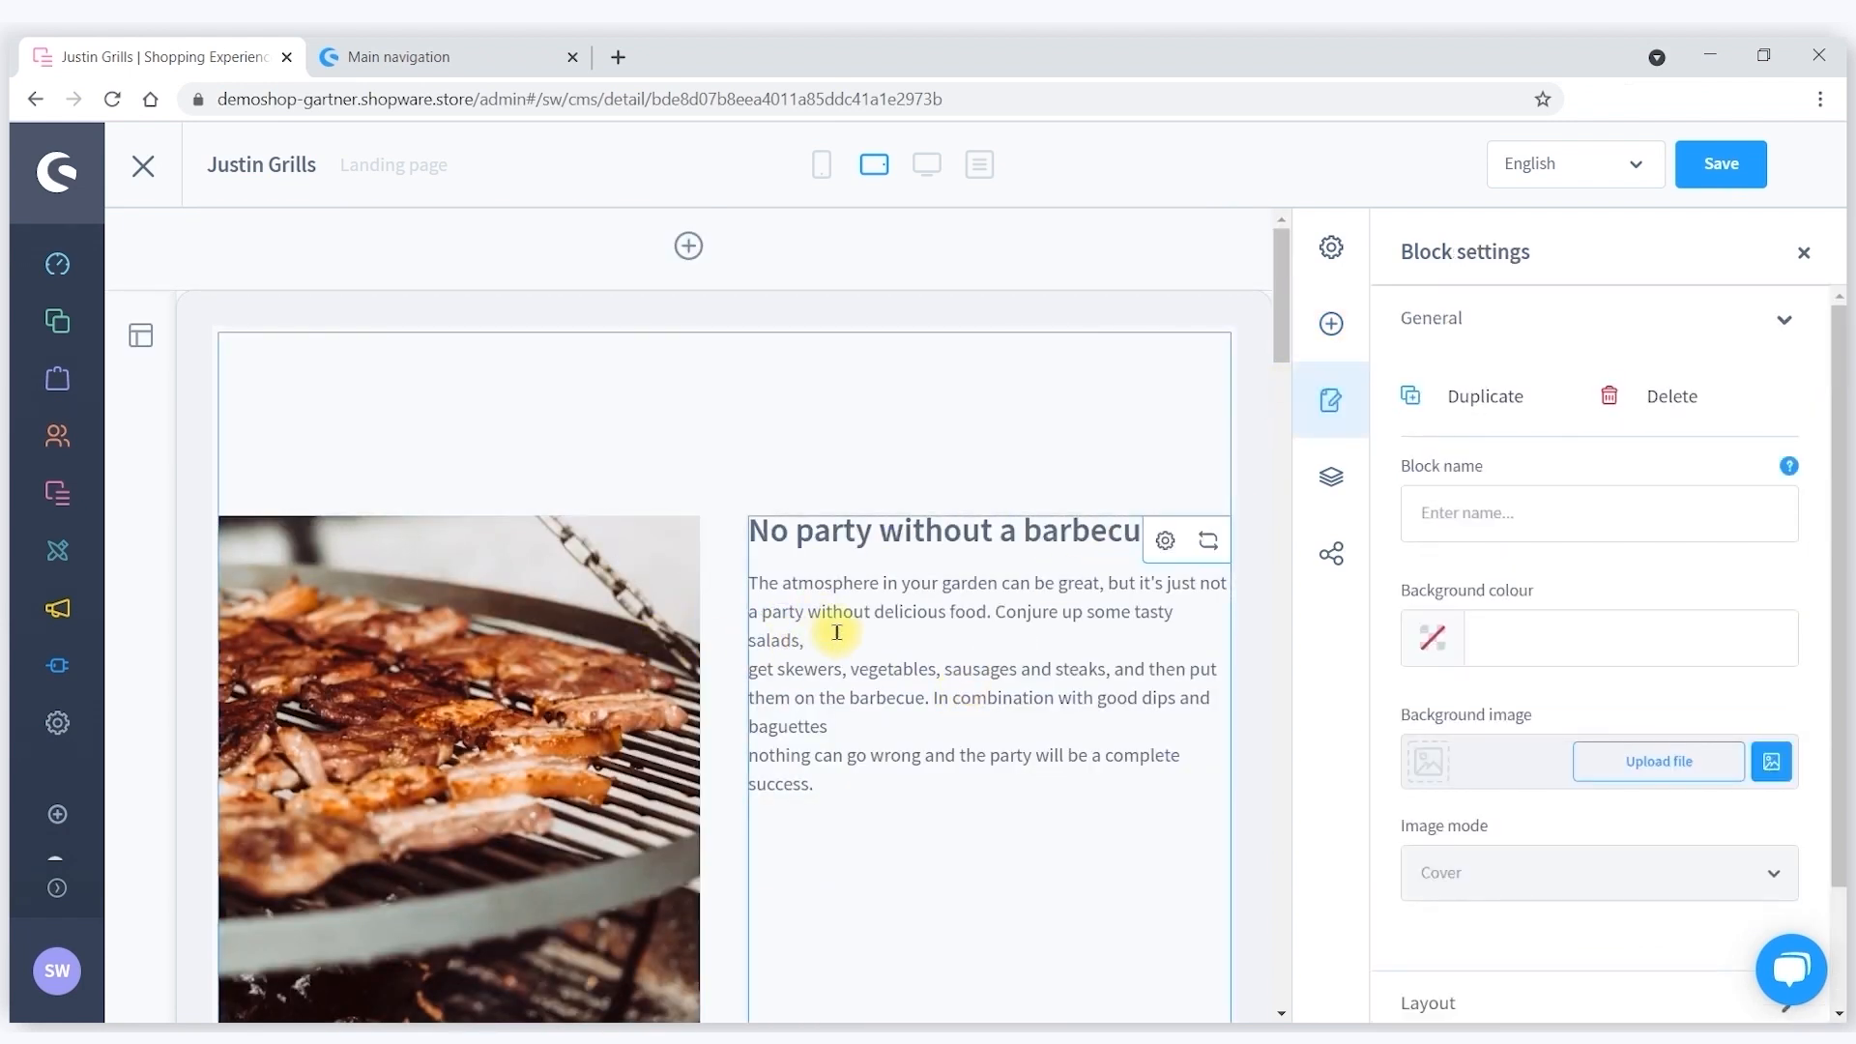
pyautogui.moveTo(614, 633)
pyautogui.click(635, 541)
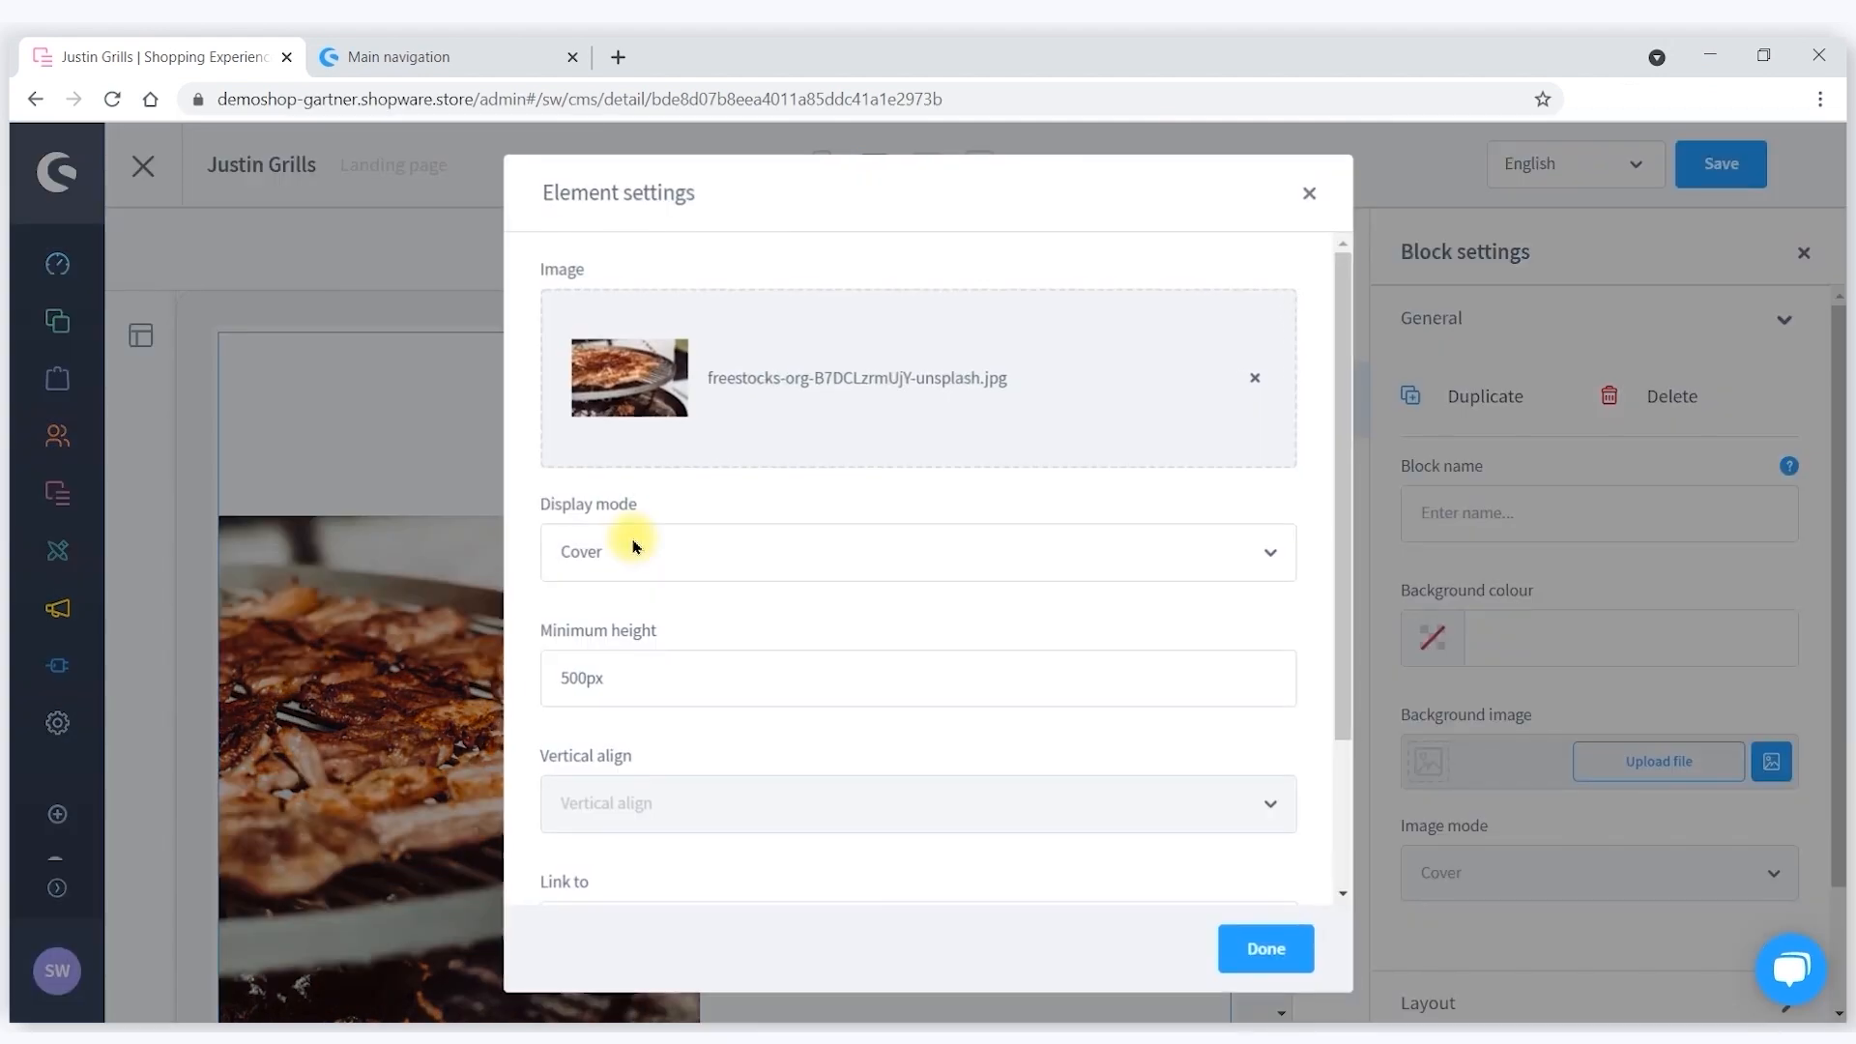
pyautogui.scroll(-2, 725, 675)
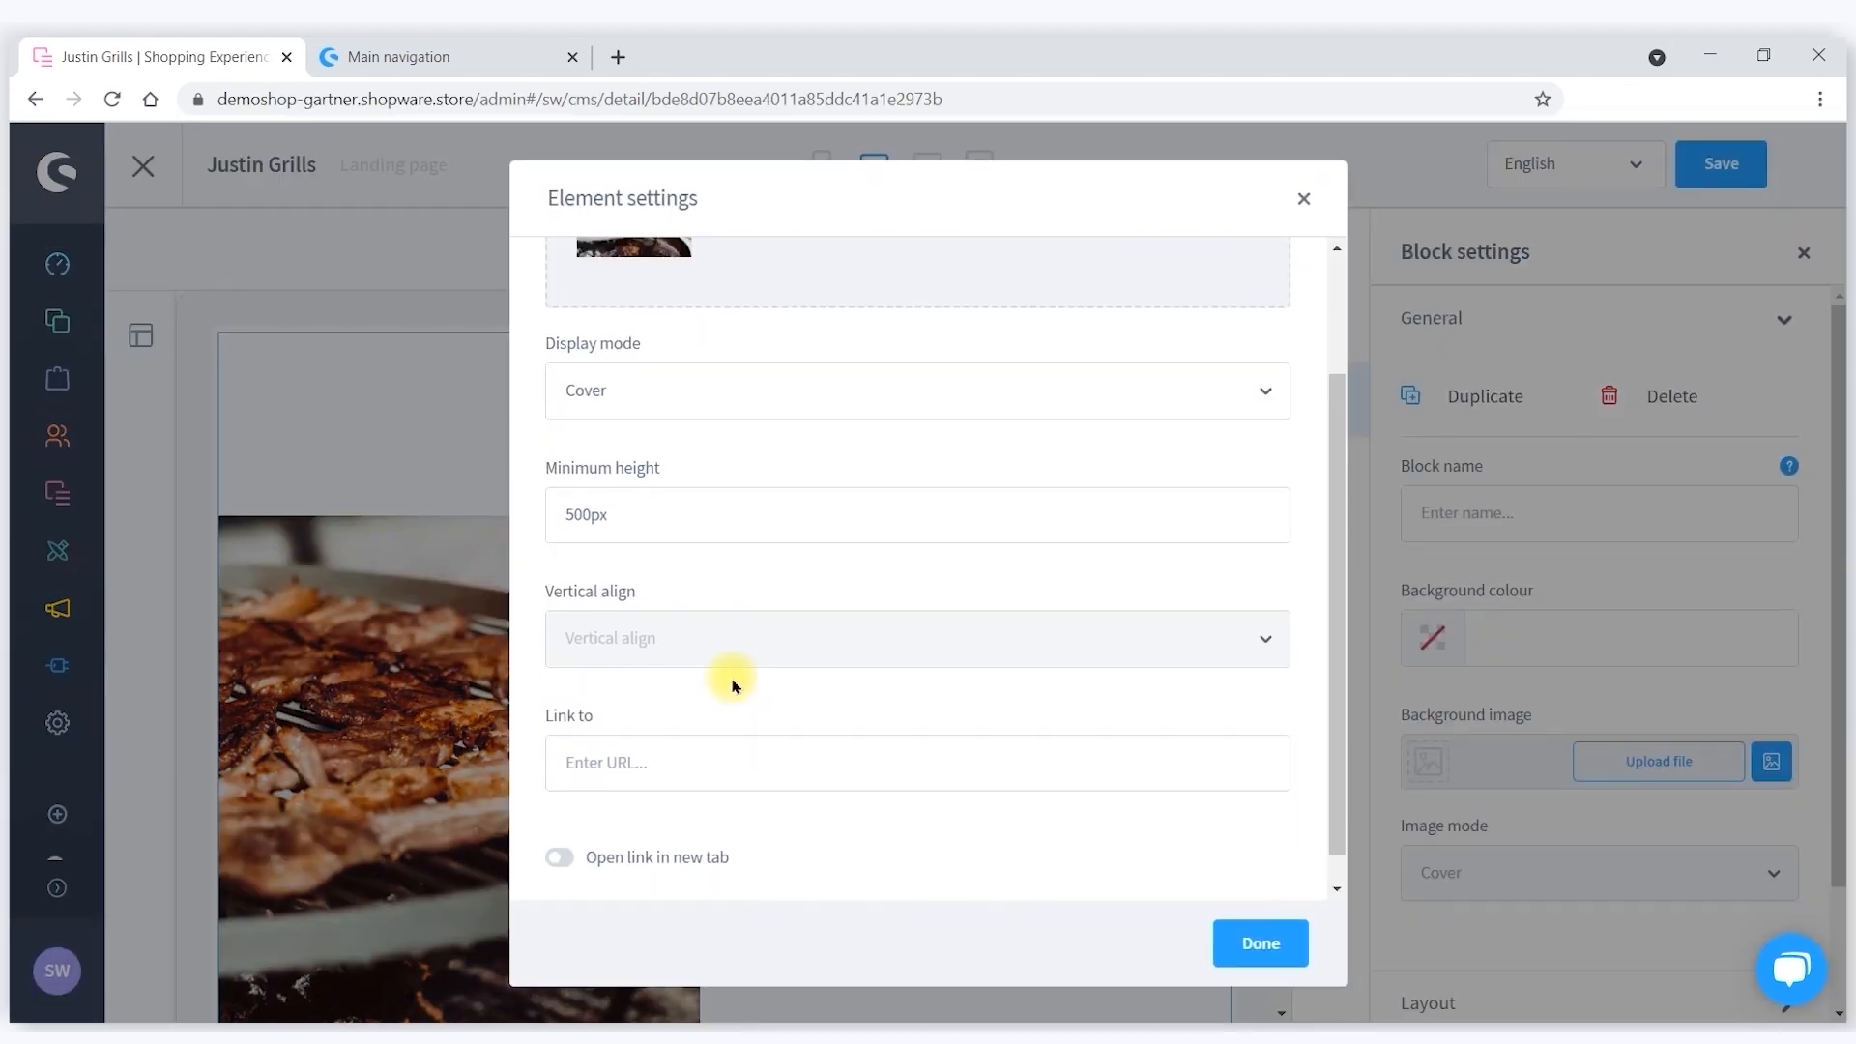
pyautogui.scroll(2, 731, 685)
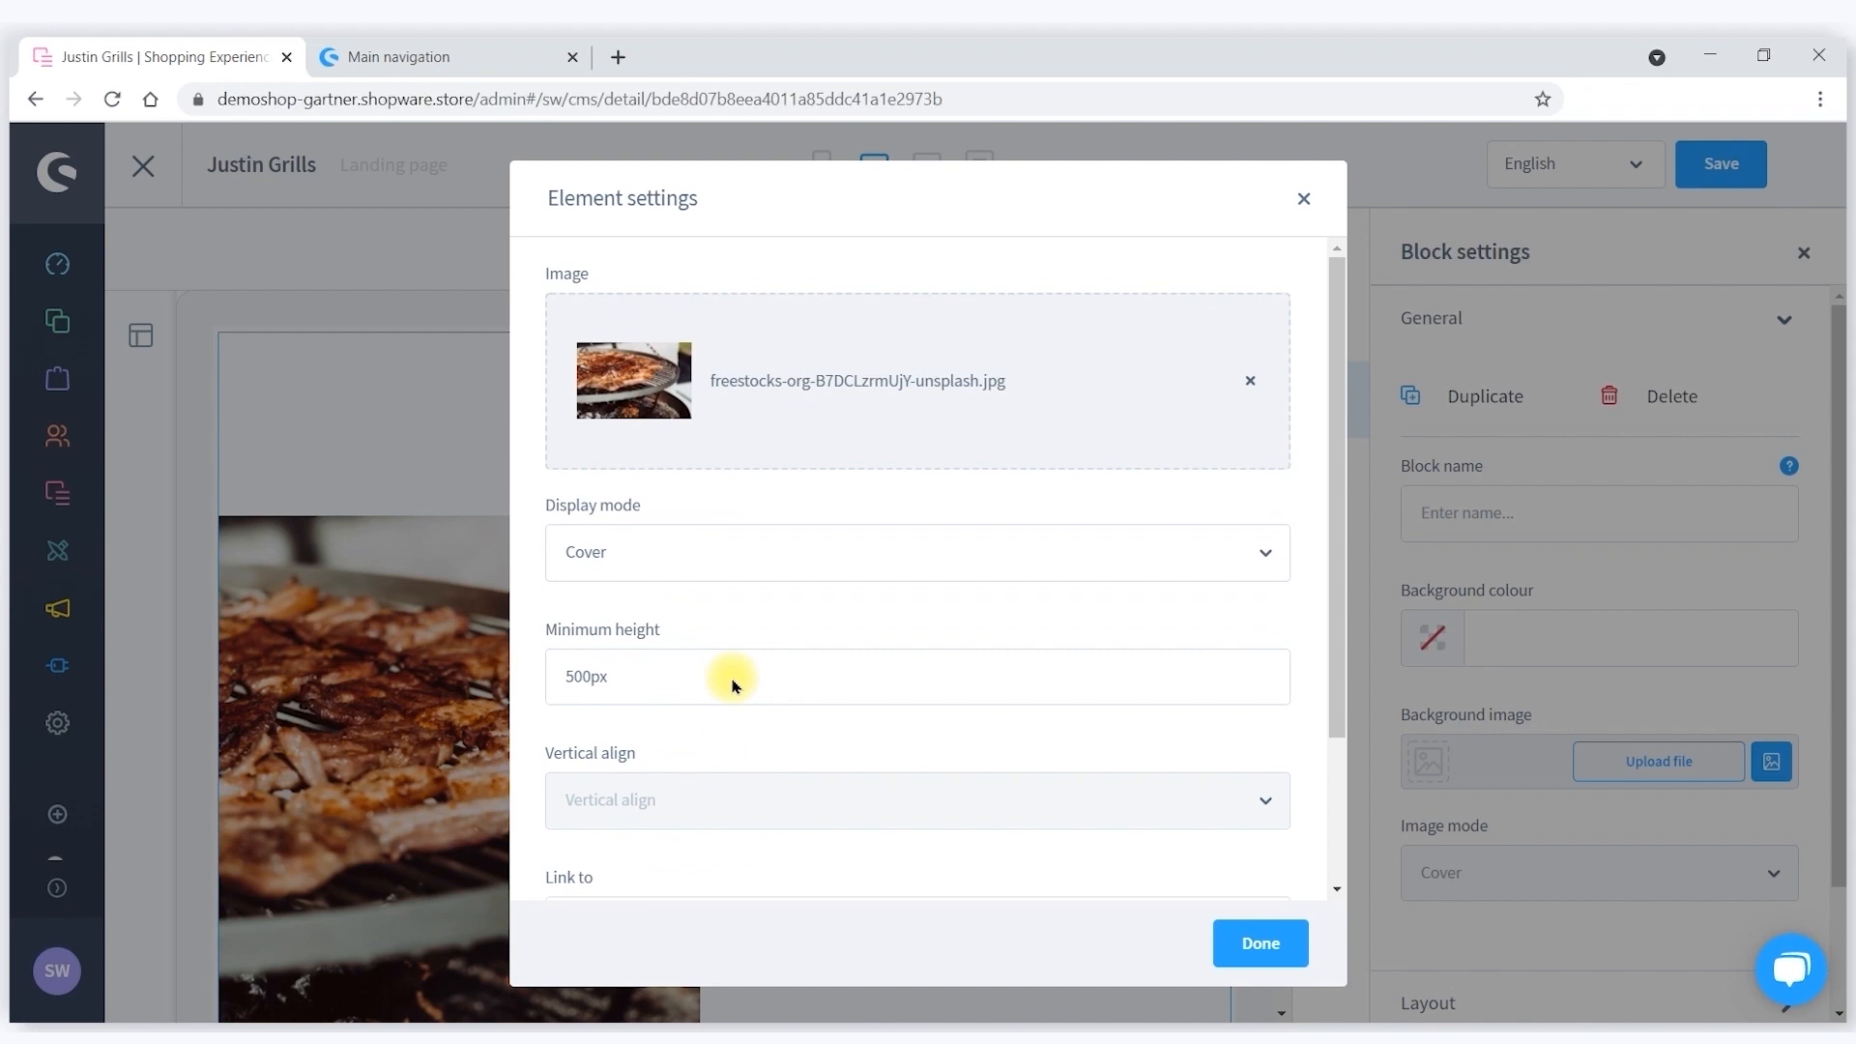
pyautogui.scroll(-2, 732, 685)
pyautogui.scroll(1, 732, 685)
pyautogui.scroll(-1, 732, 685)
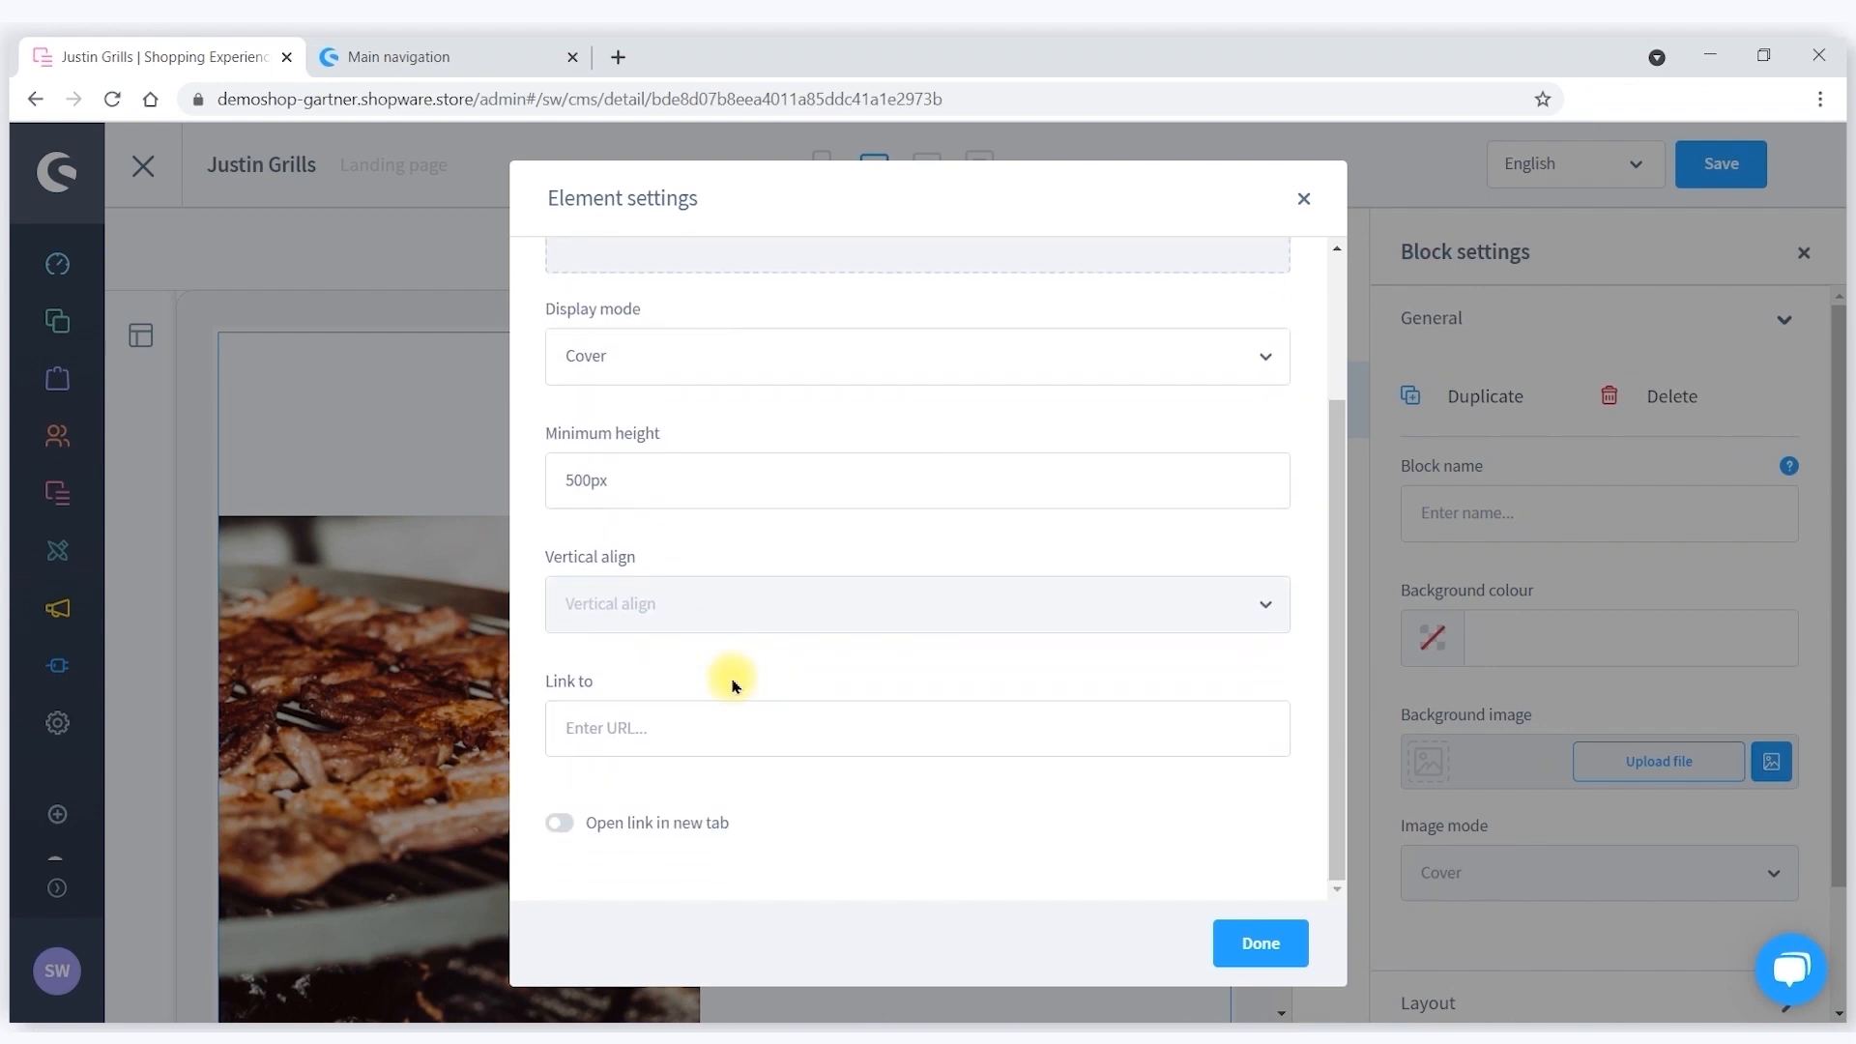
pyautogui.scroll(2, 732, 686)
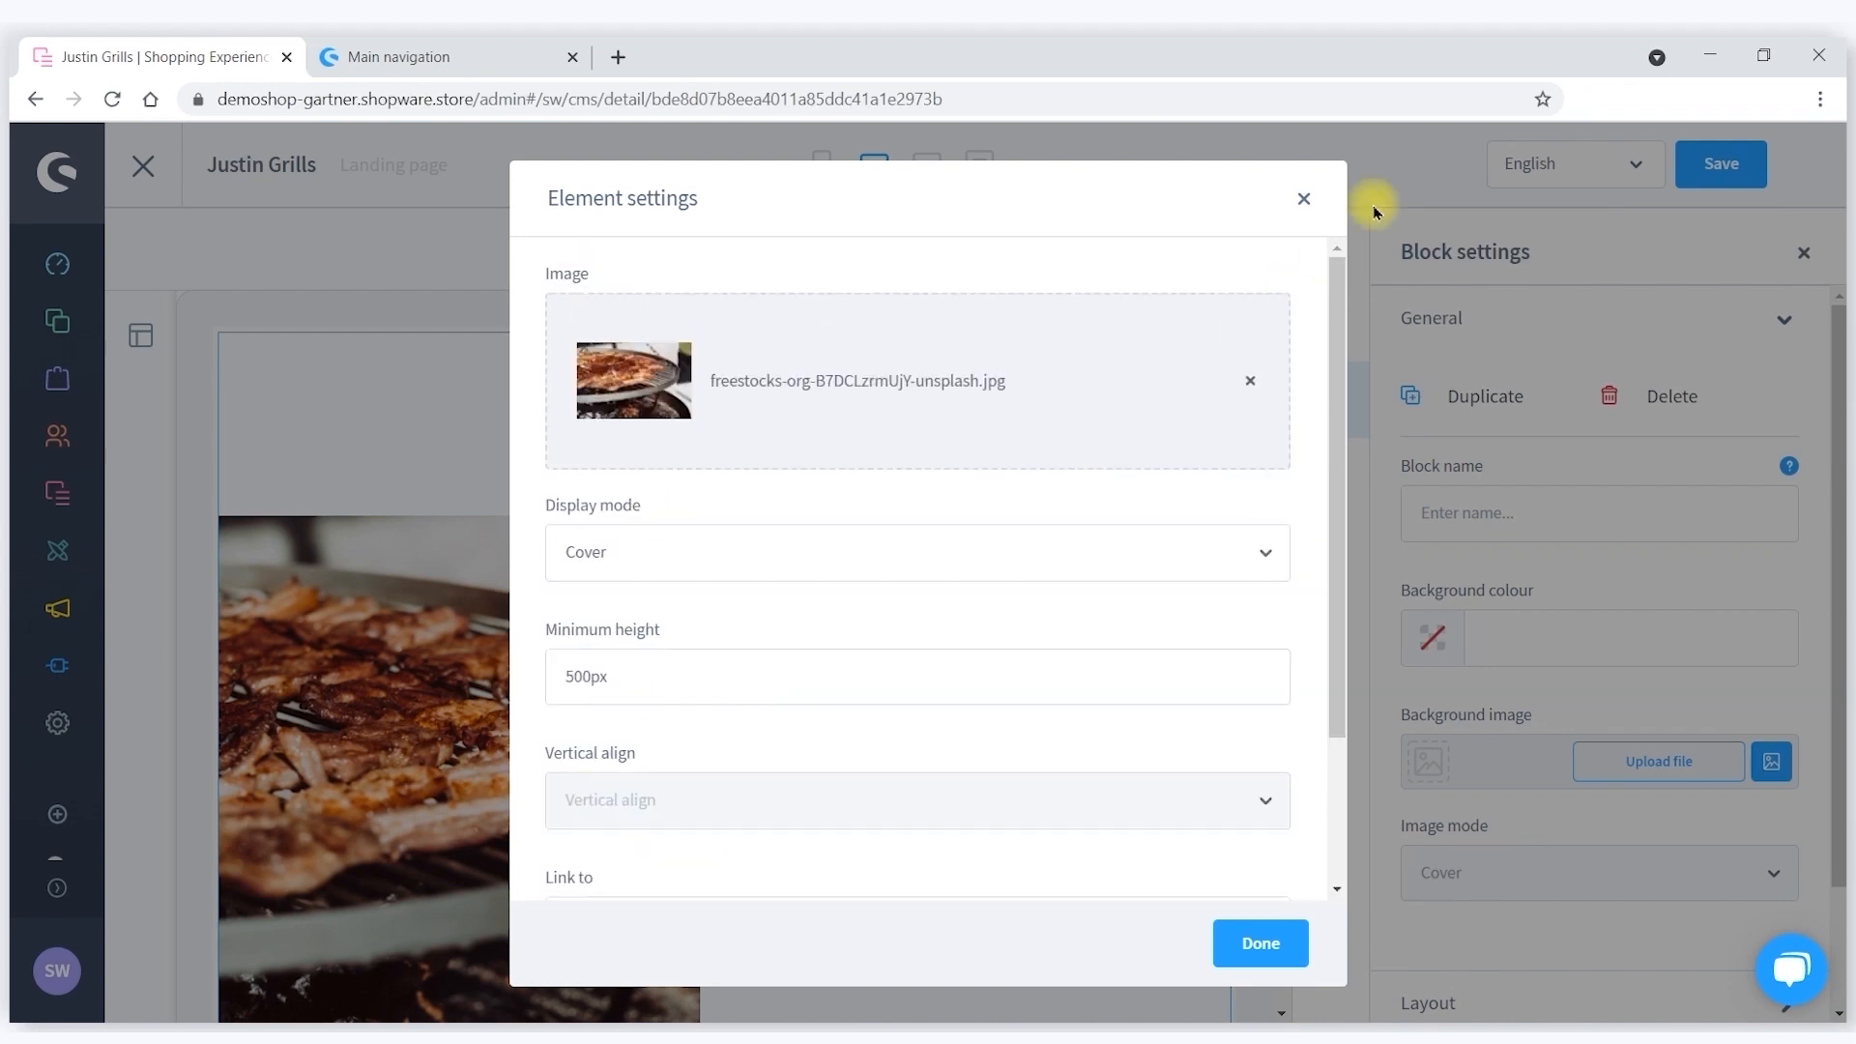
# Close the image element settings and review the block's settings panel.
pyautogui.click(1302, 198)
pyautogui.scroll(-2, 1564, 680)
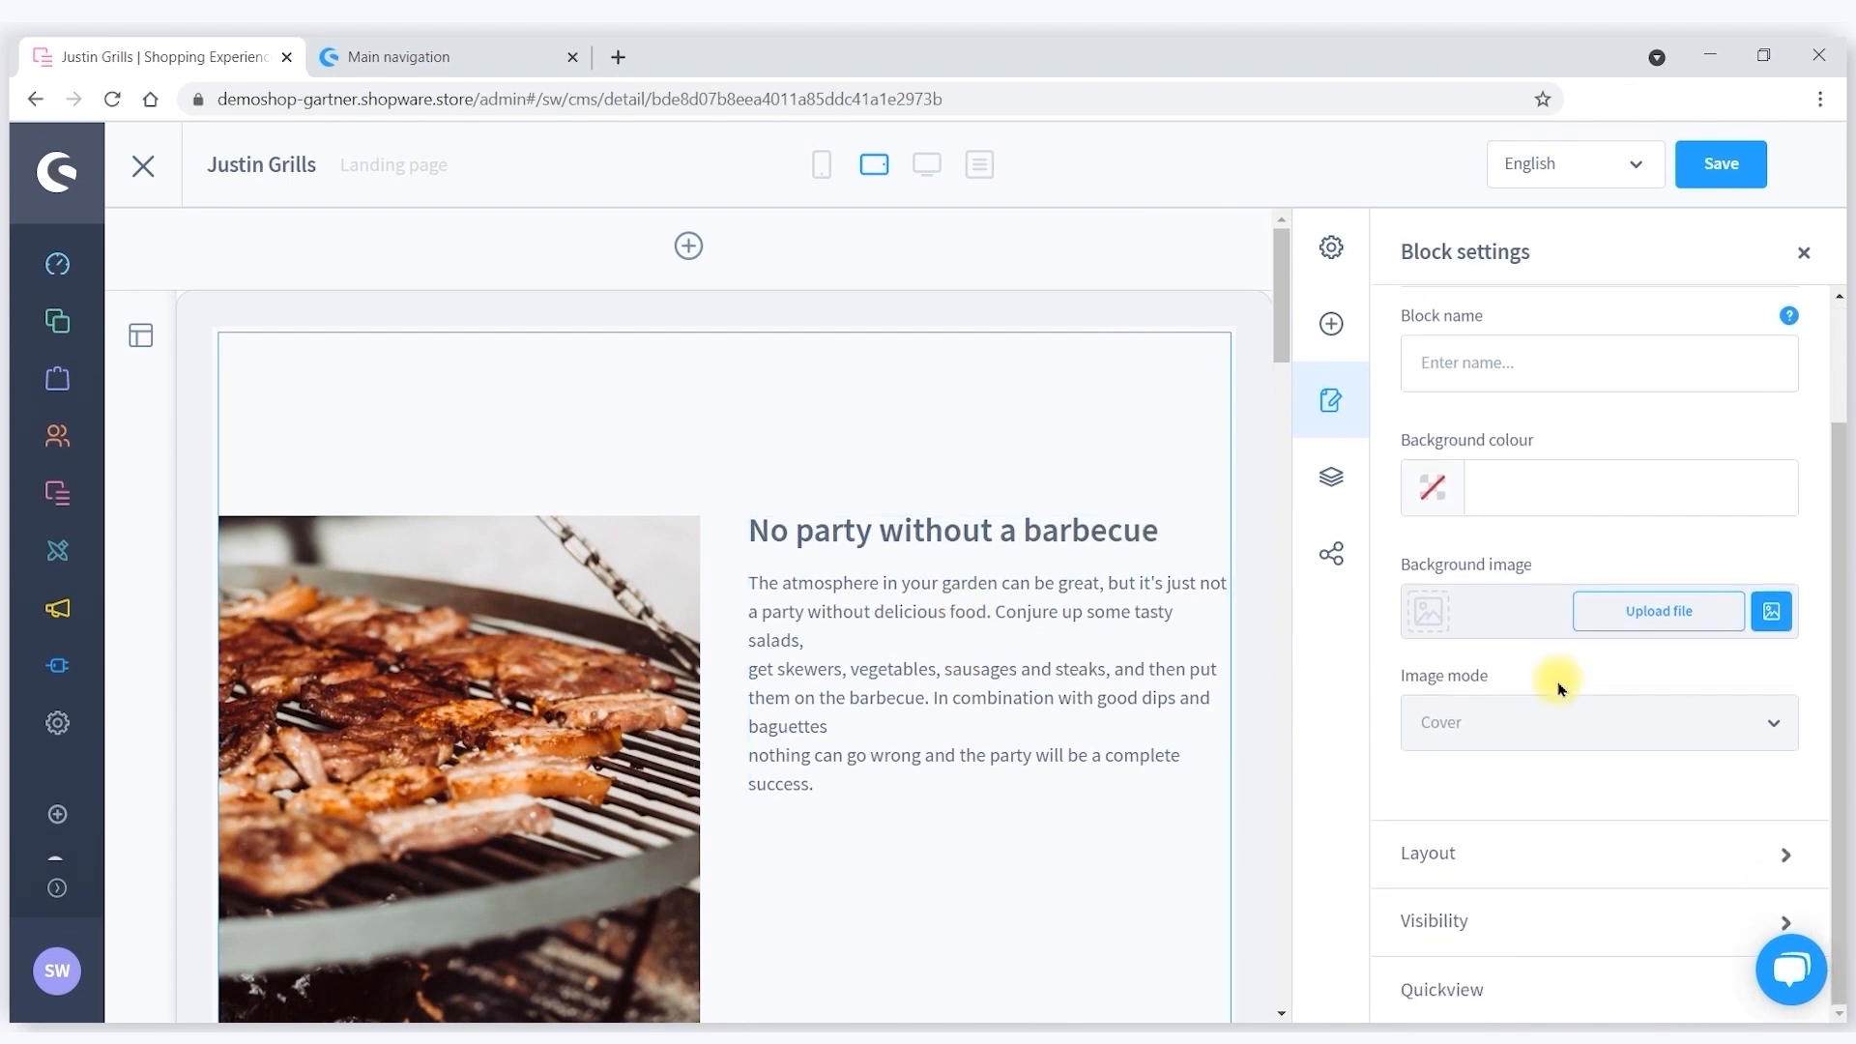
pyautogui.scroll(2, 1529, 580)
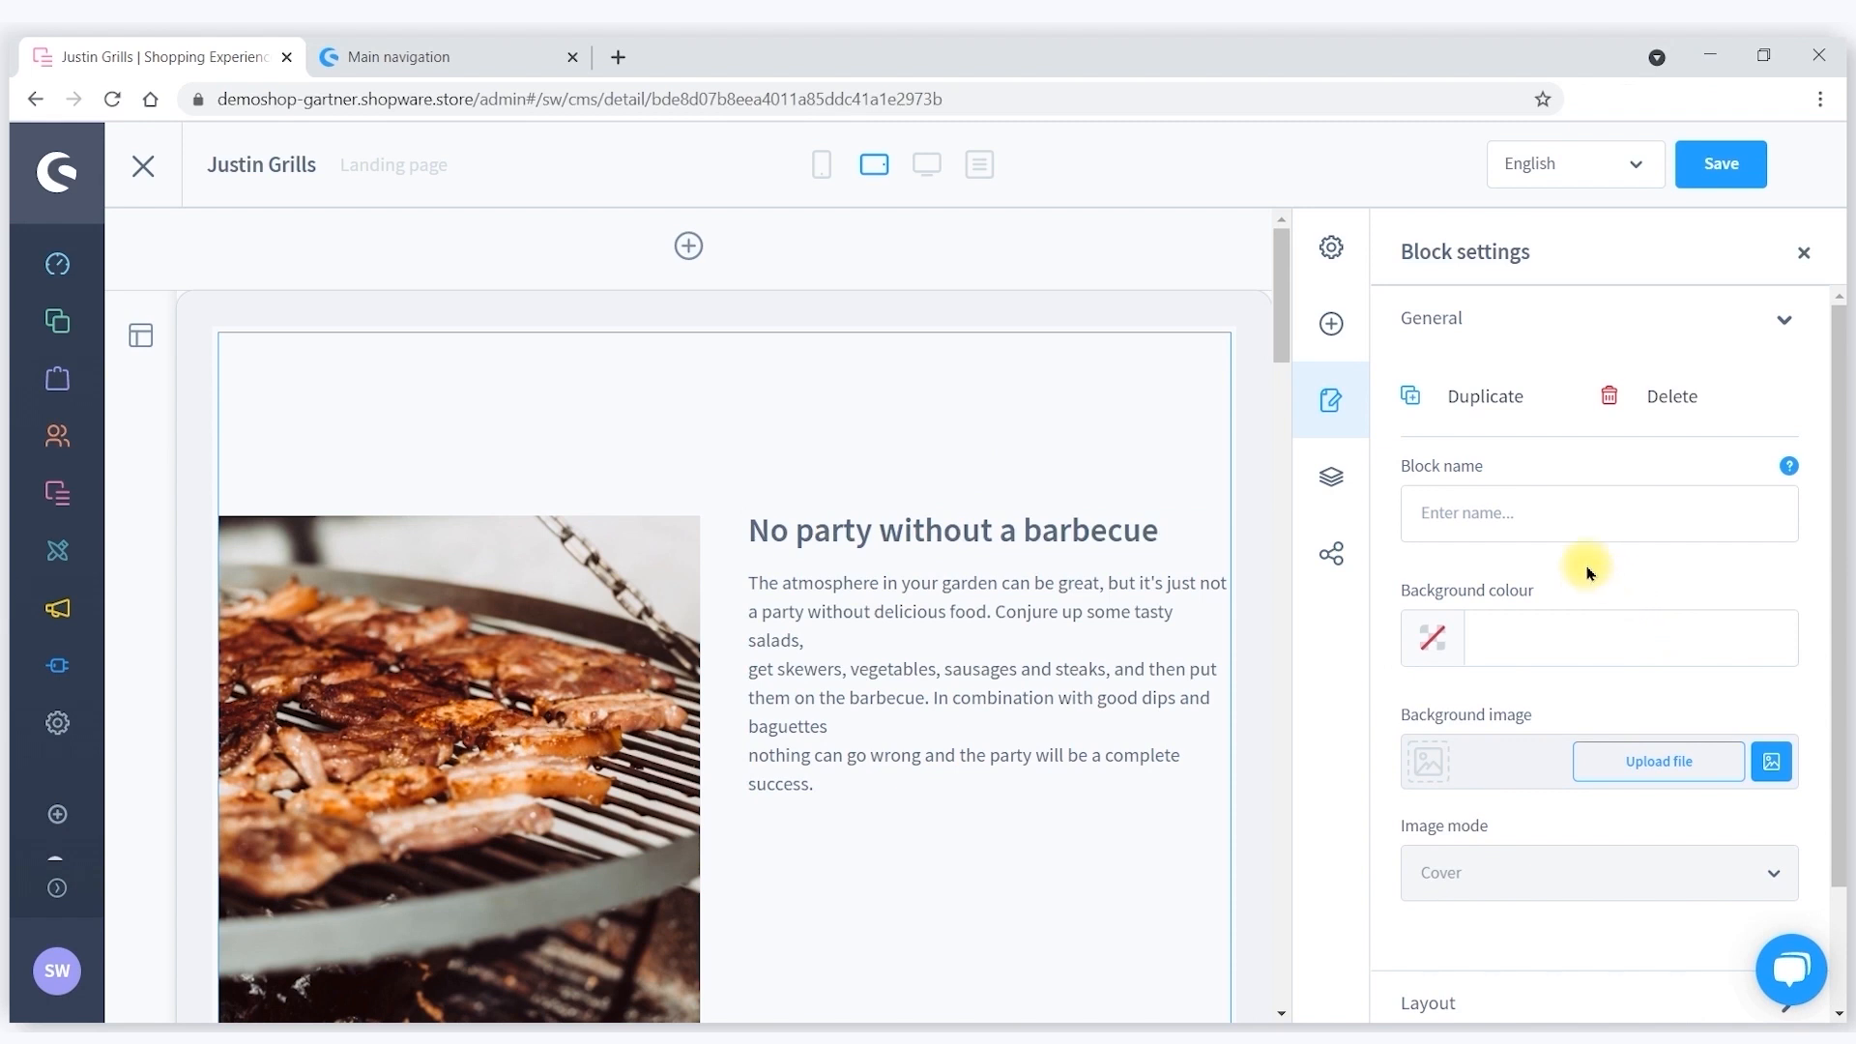
# Expand the block's Layout and Visibility sections in Block settings.
pyautogui.scroll(-2, 1591, 573)
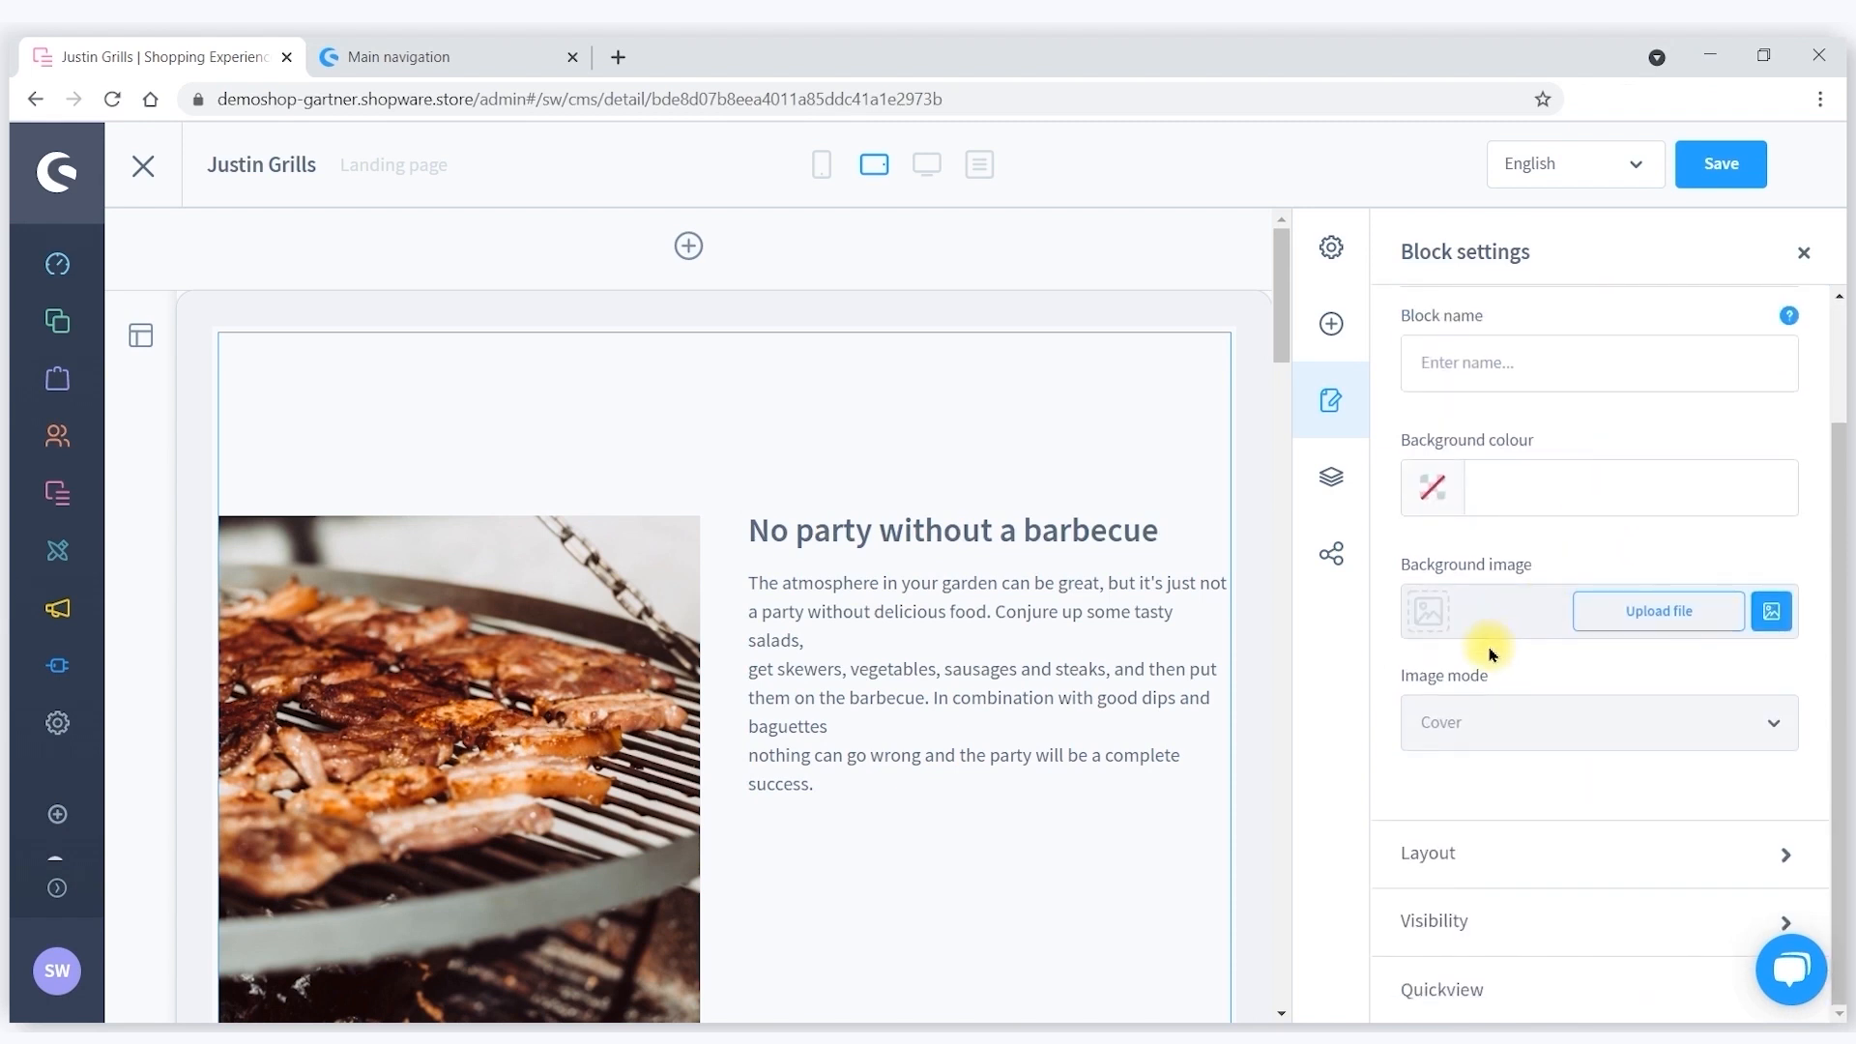
pyautogui.click(1479, 851)
pyautogui.scroll(-4, 1508, 773)
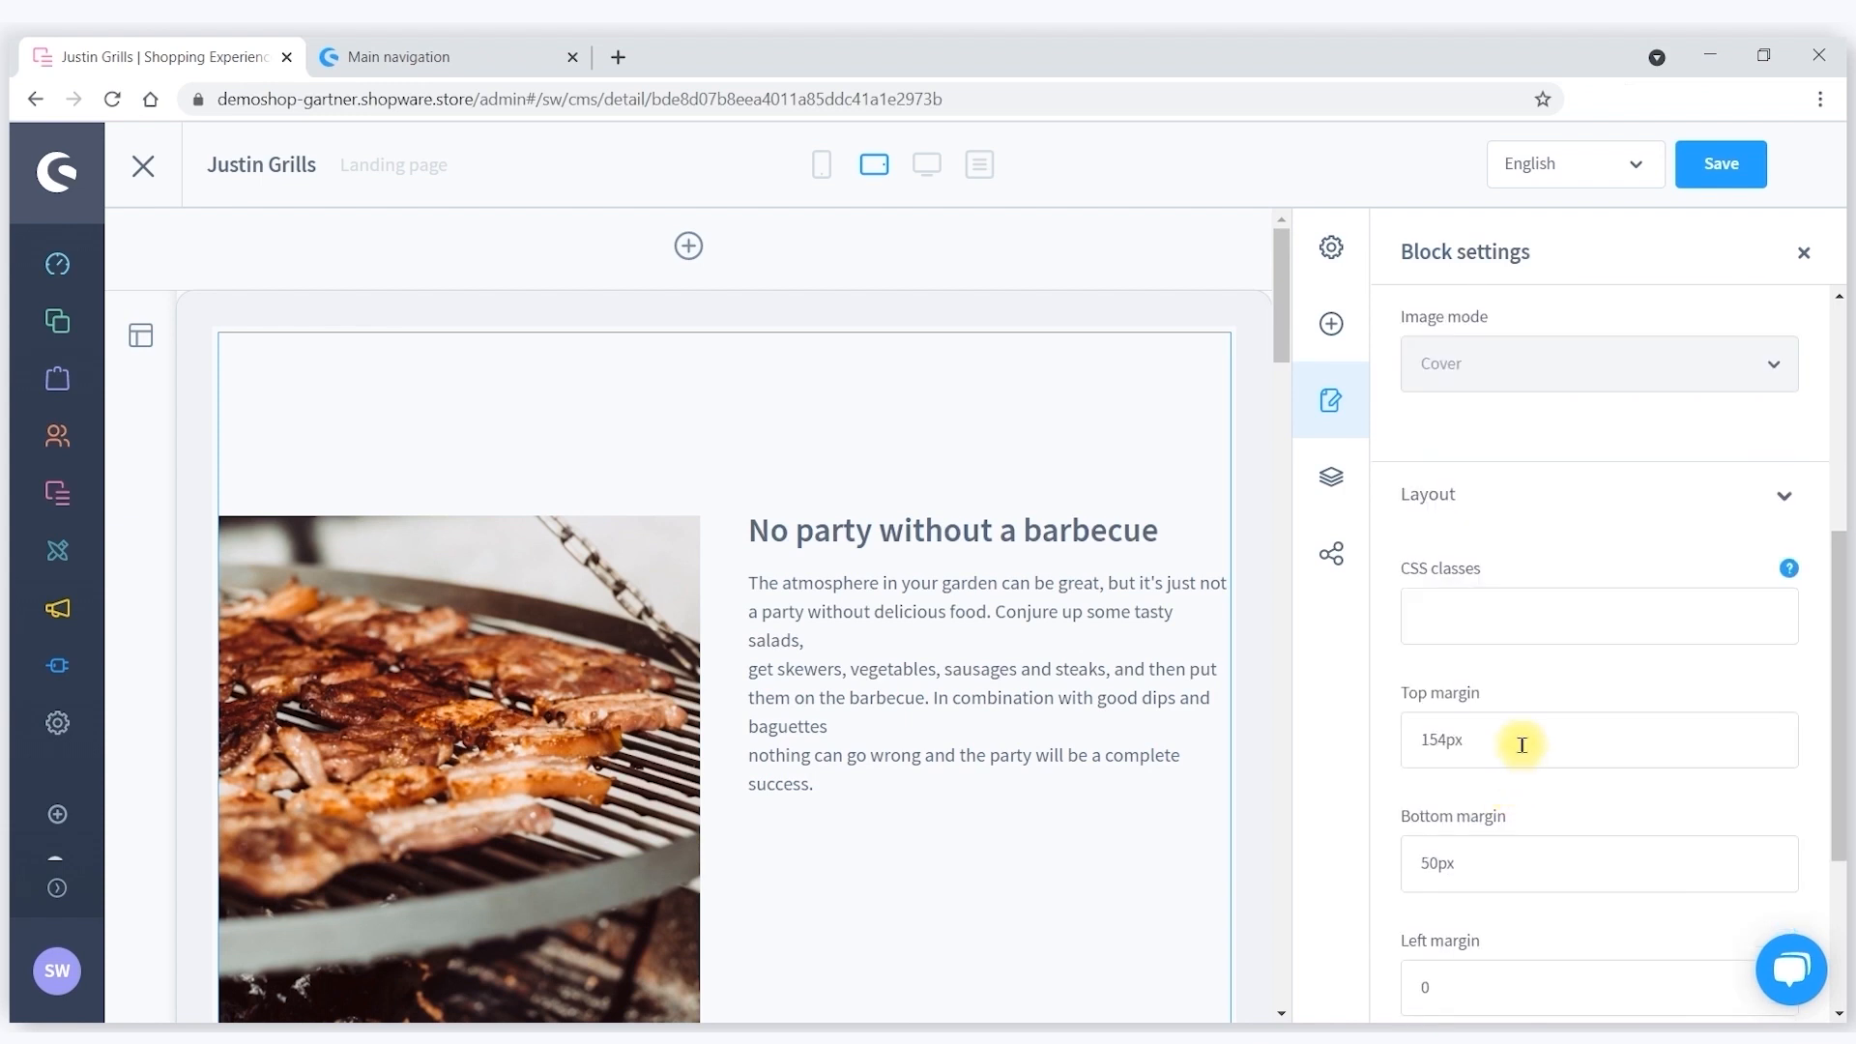
pyautogui.scroll(-3, 1520, 751)
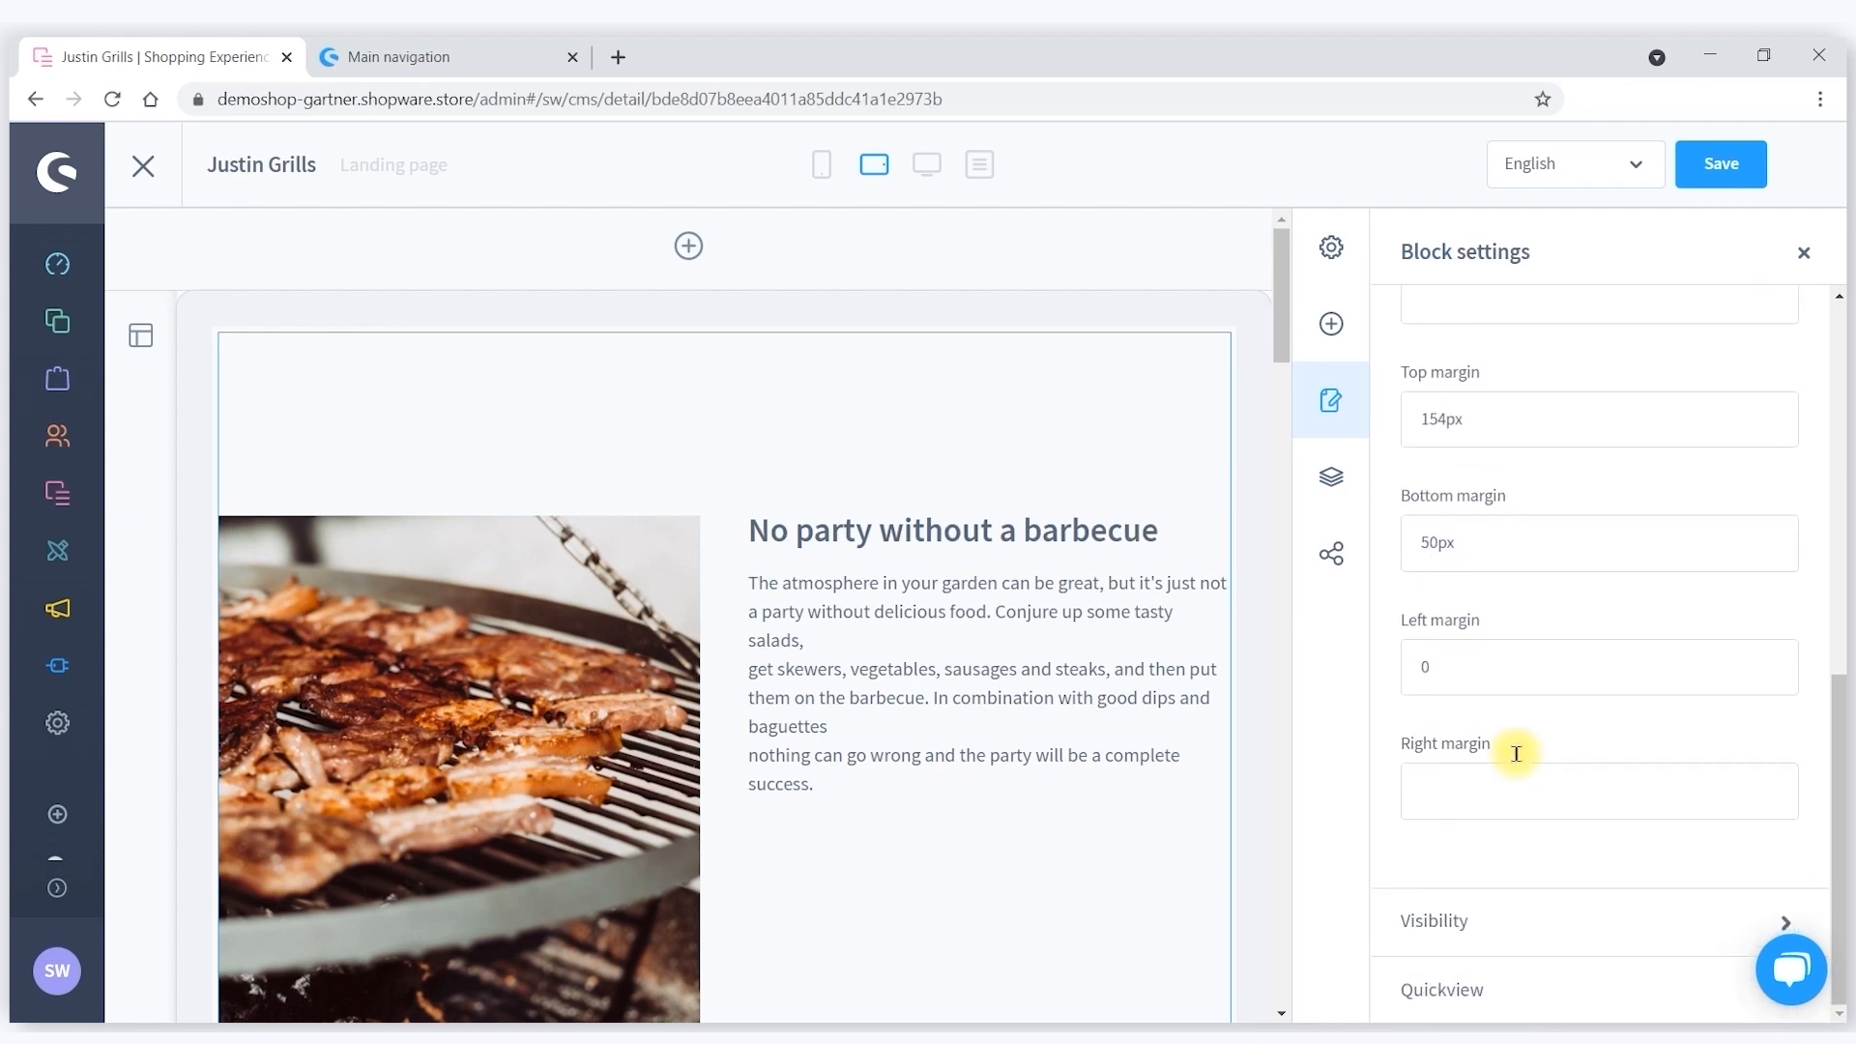
pyautogui.click(1417, 914)
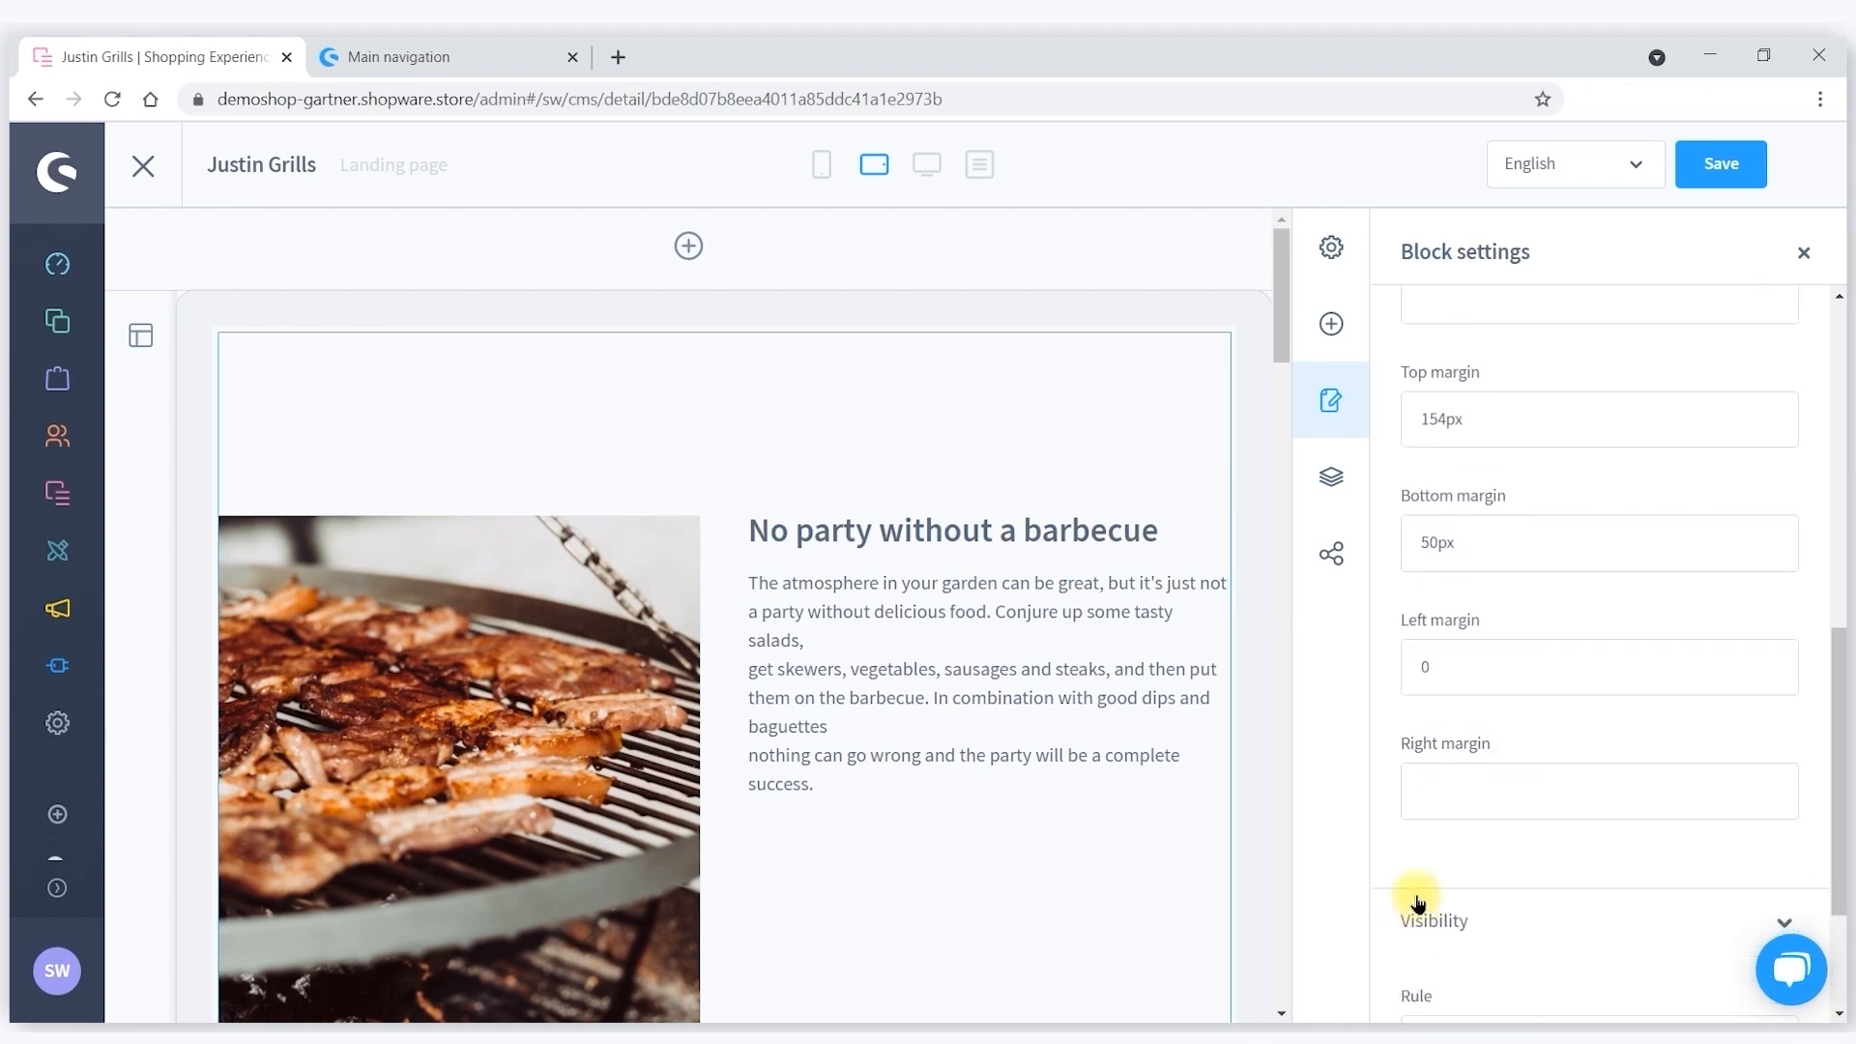
pyautogui.scroll(-2, 1451, 781)
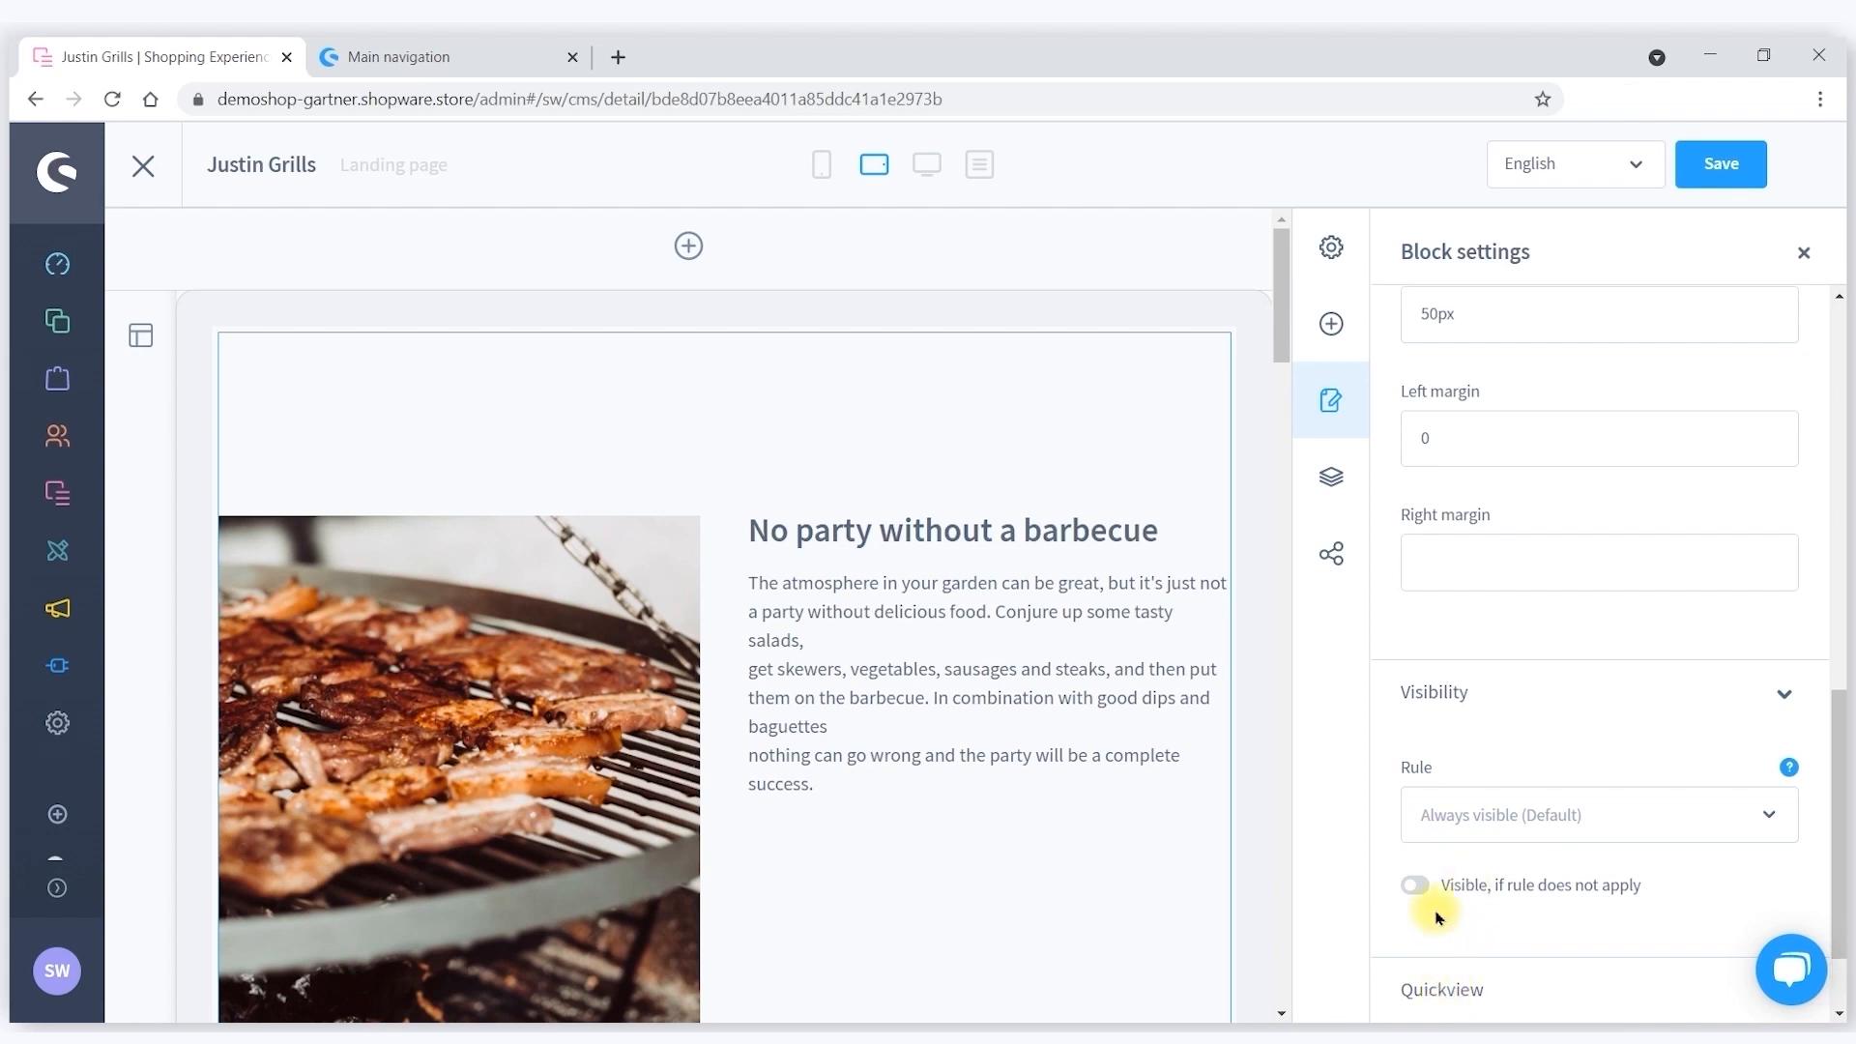
# Leave the visibility rule at Always visible (Default) and show the layout Navigator.
pyautogui.click(1770, 814)
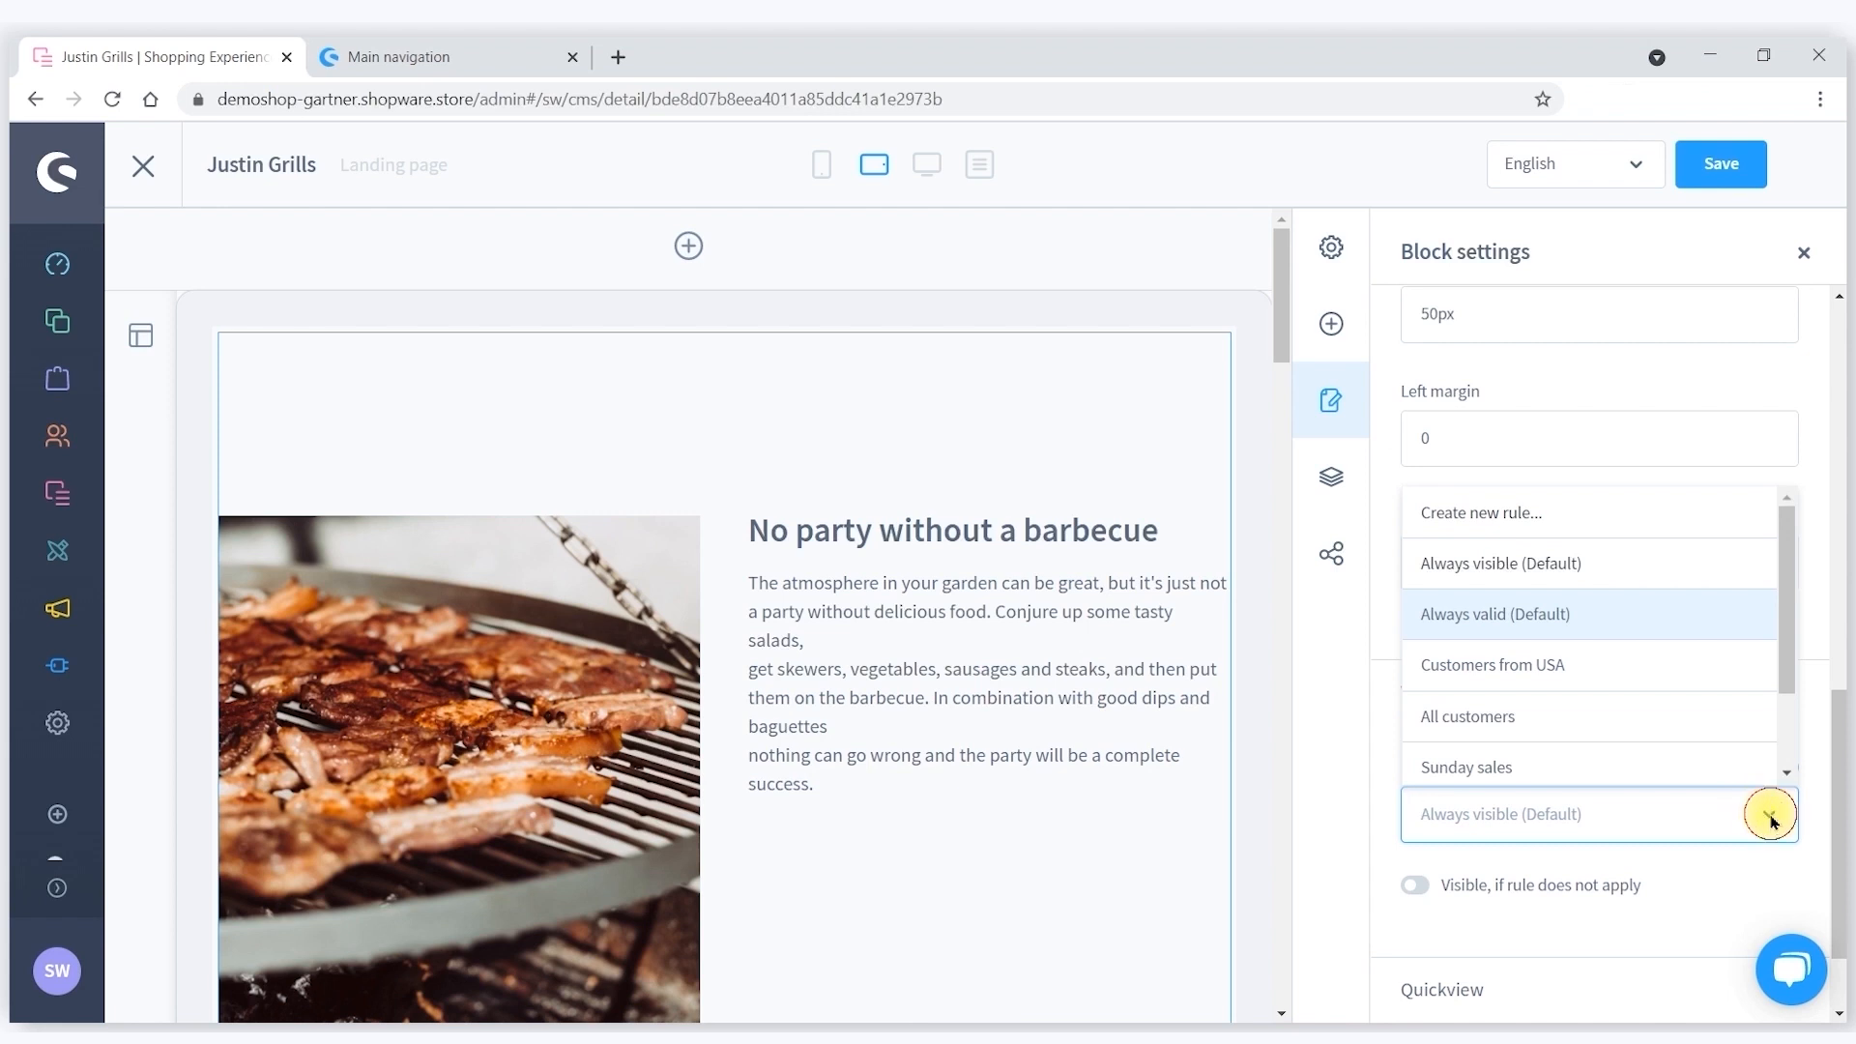
pyautogui.click(1589, 856)
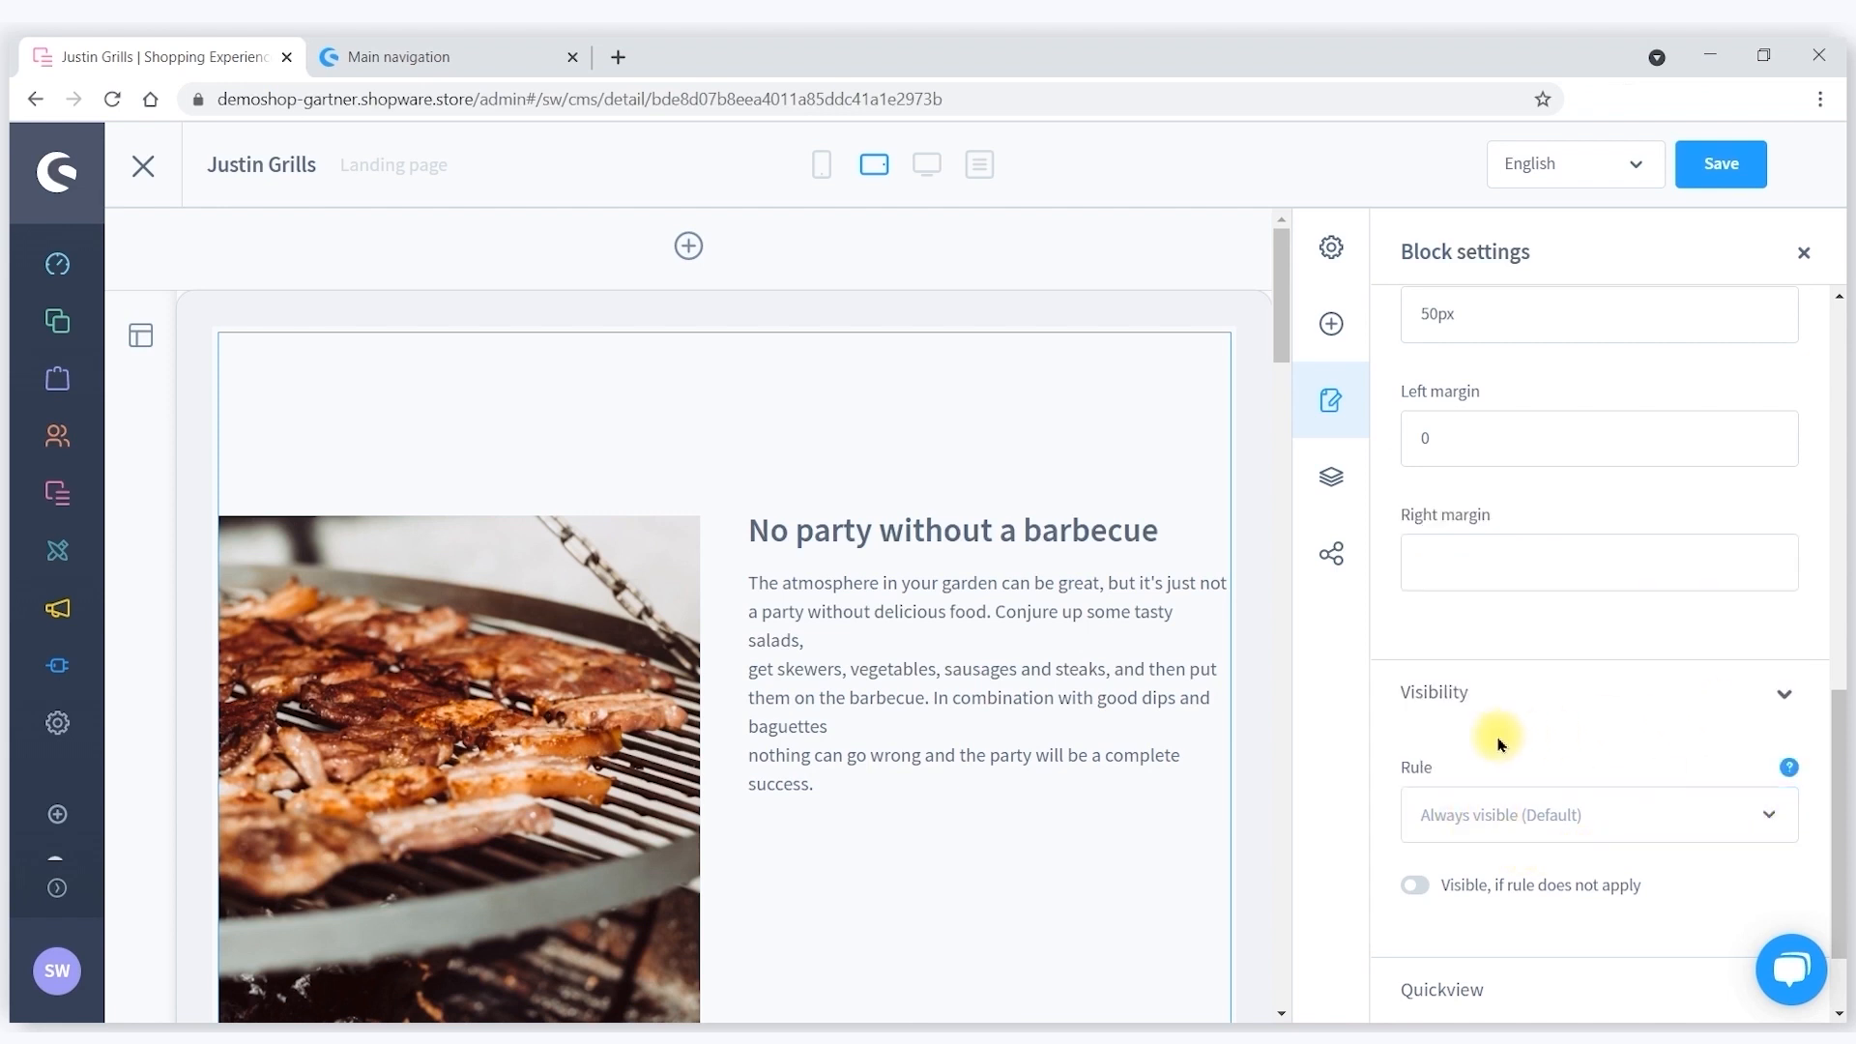
pyautogui.click(1500, 818)
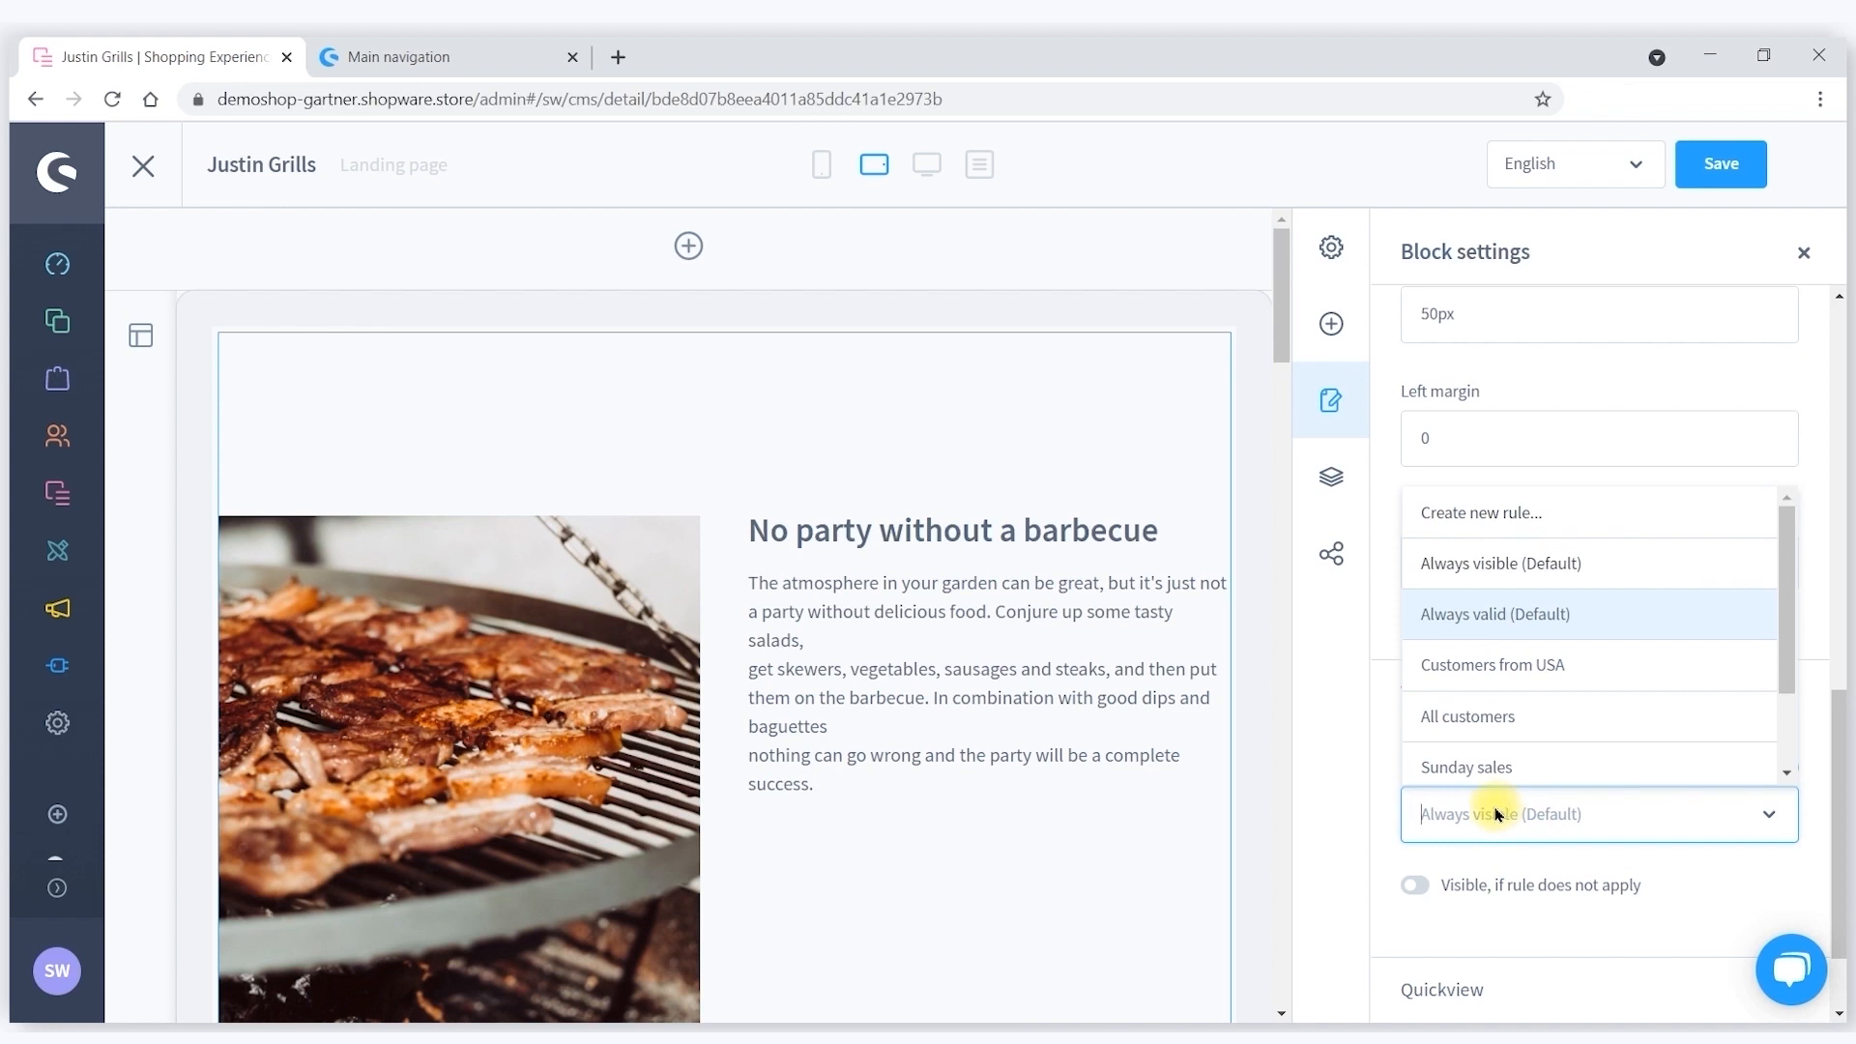
pyautogui.click(1521, 849)
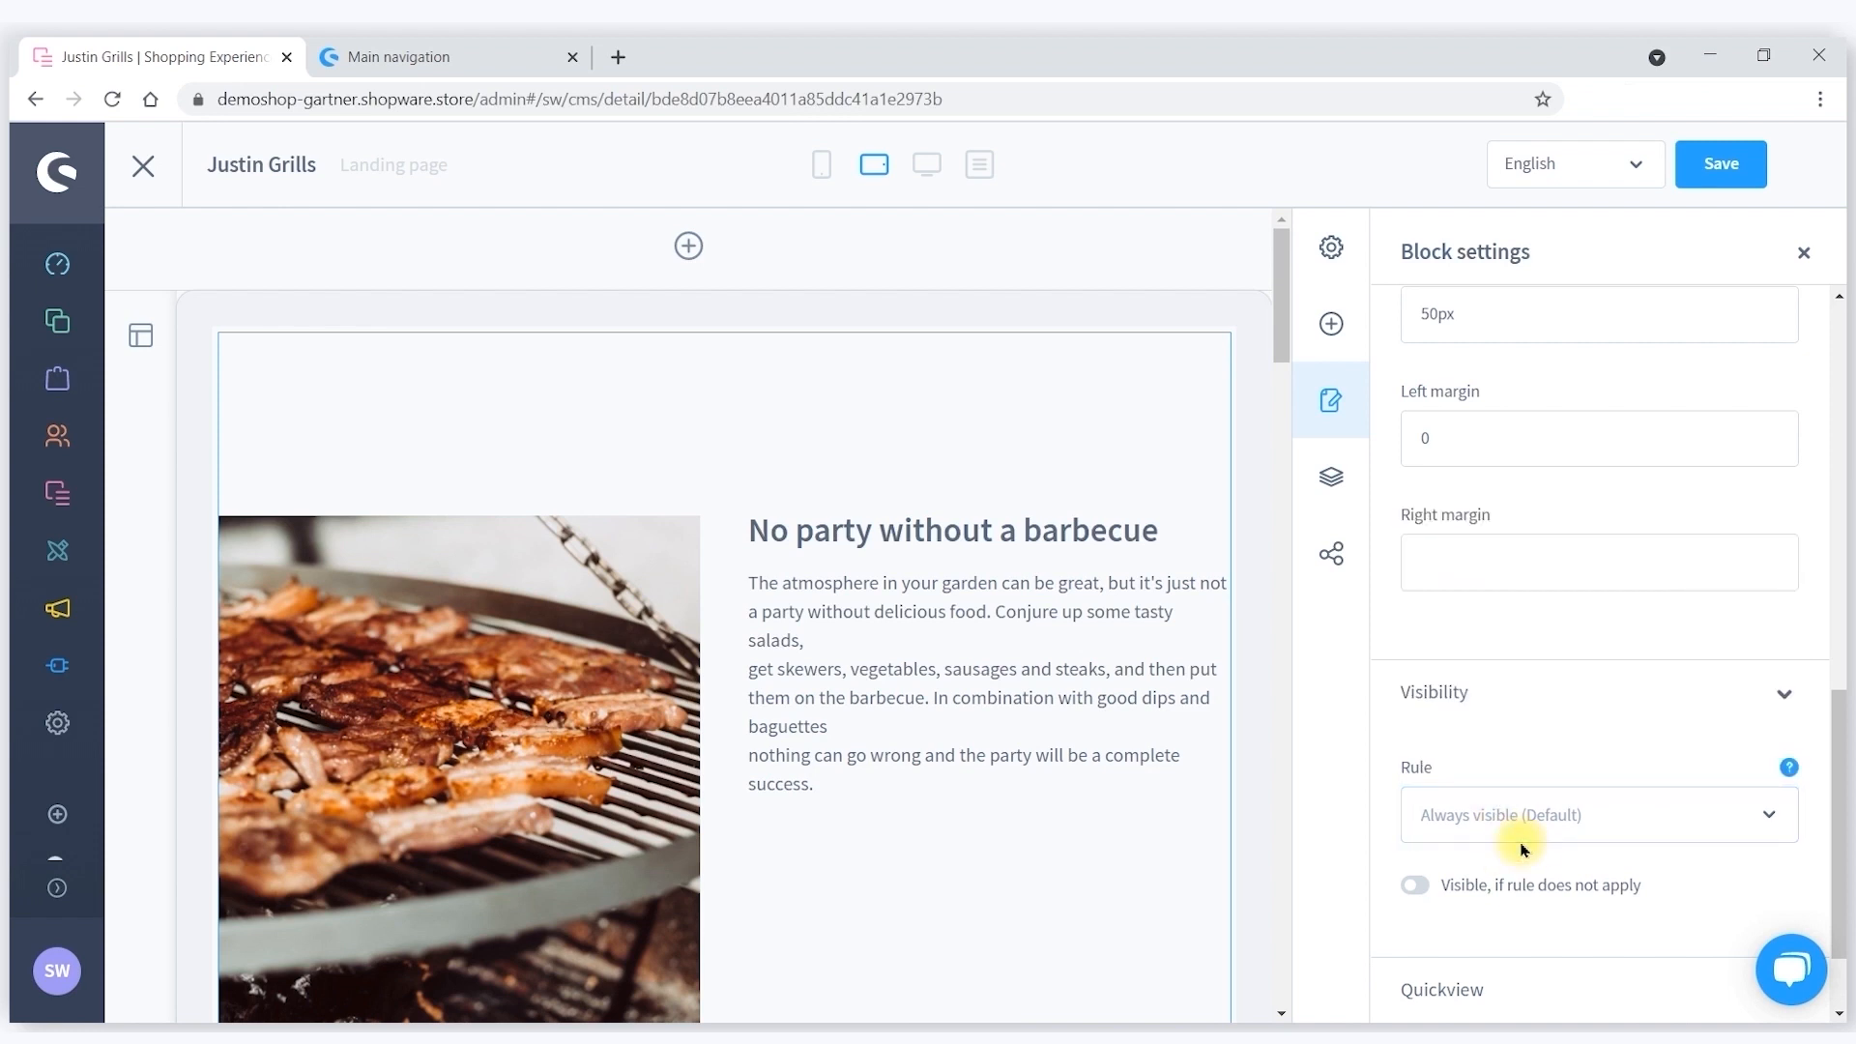
pyautogui.click(1327, 480)
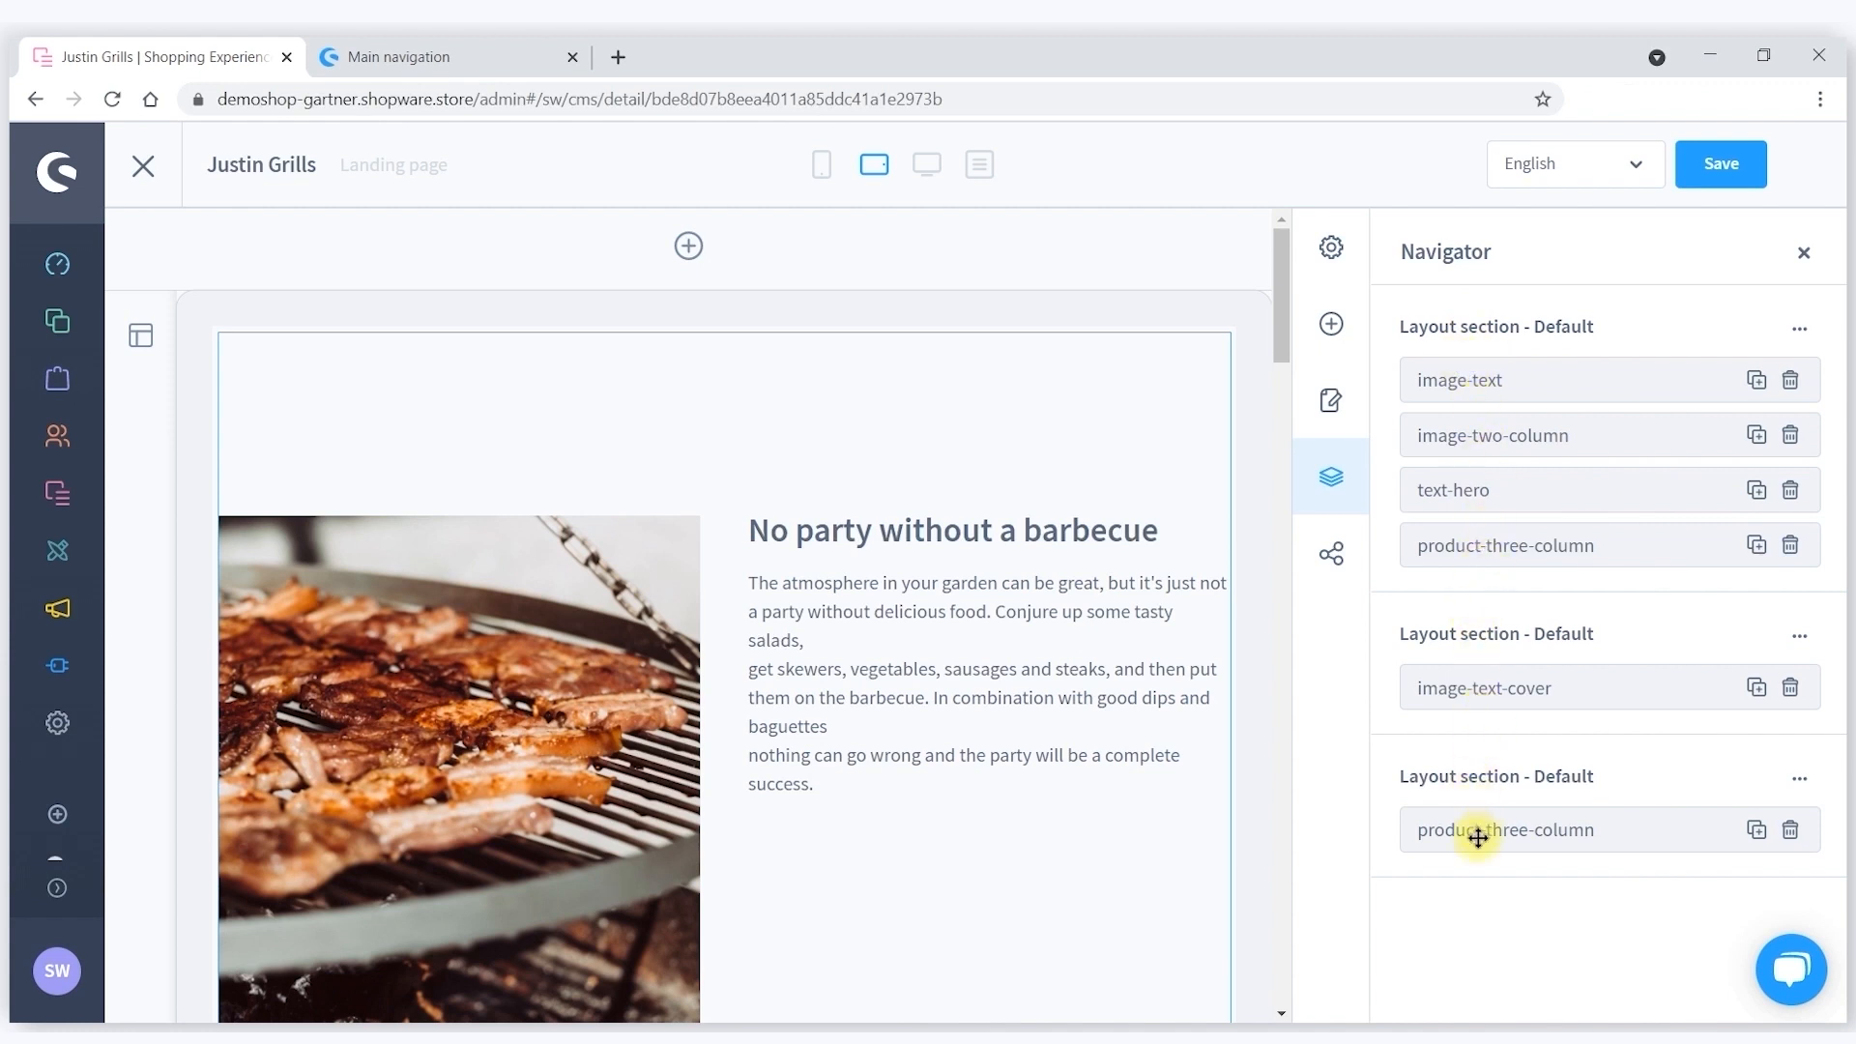
pyautogui.scroll(-7, 588, 738)
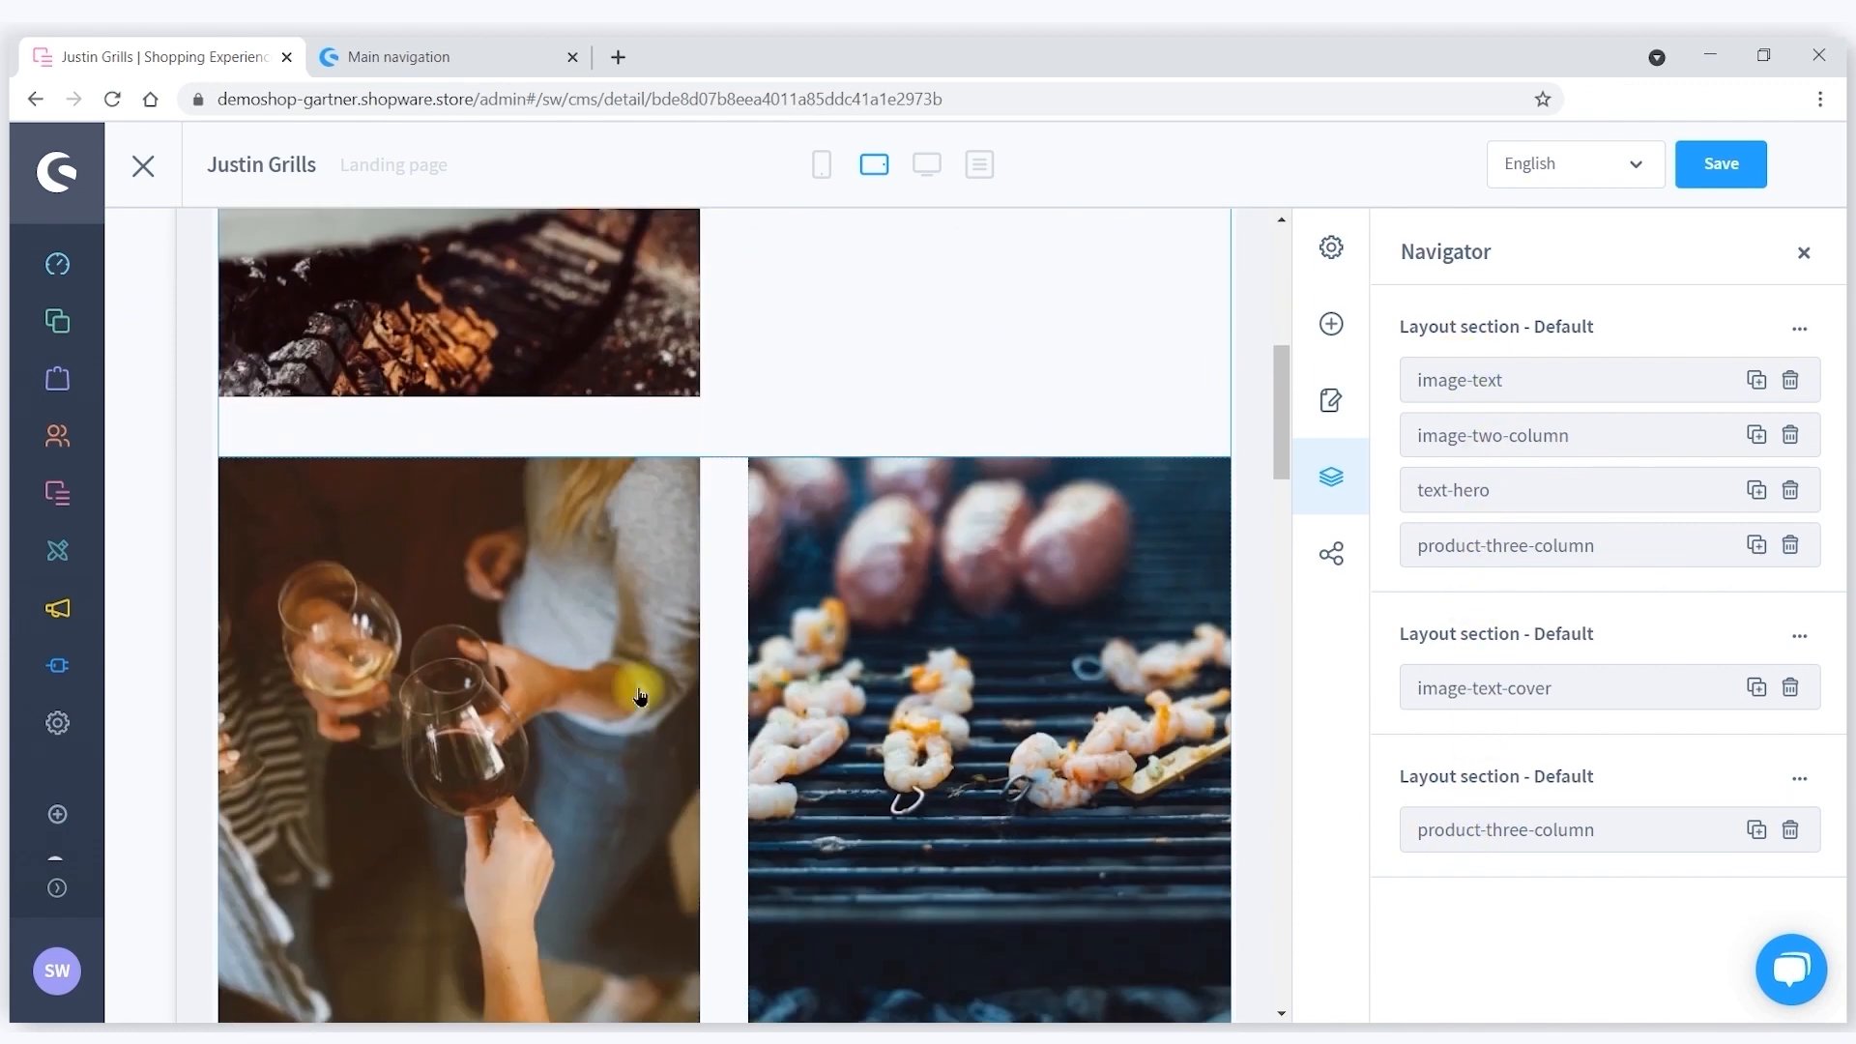
pyautogui.click(1332, 553)
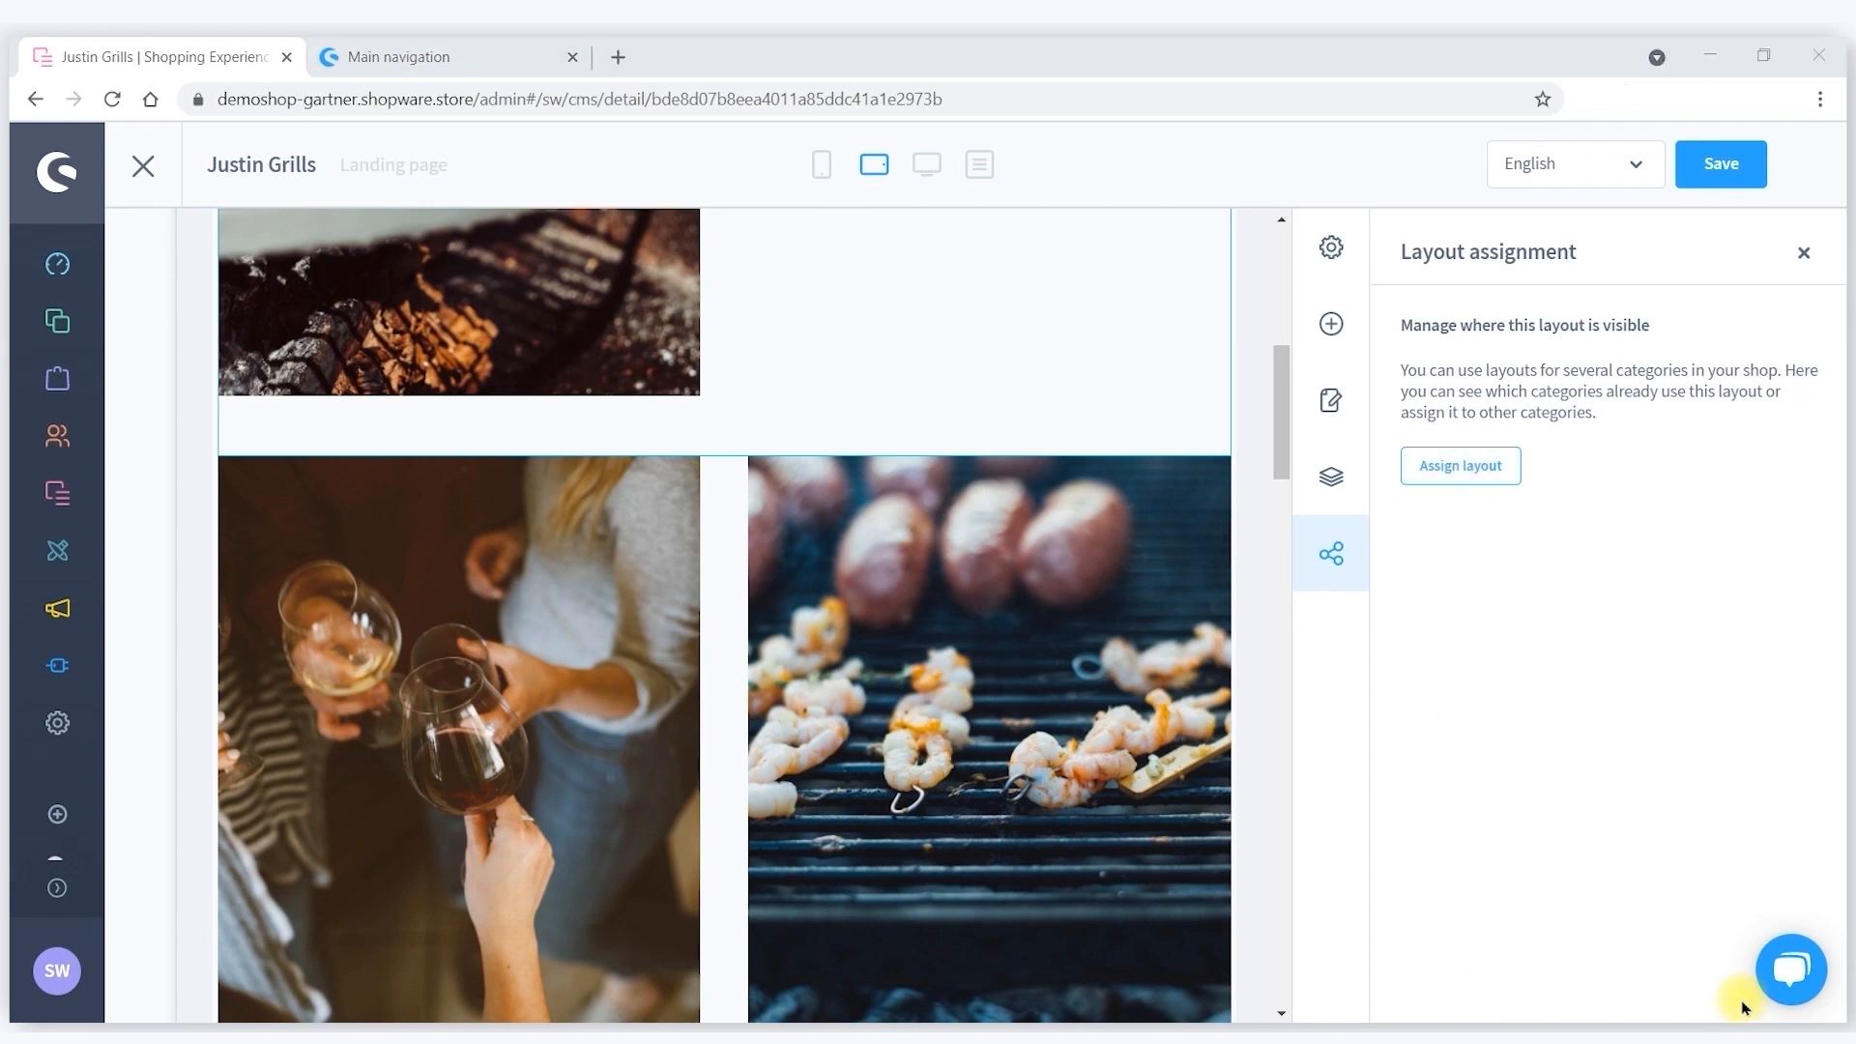
pyautogui.scroll(-6, 848, 757)
pyautogui.scroll(-10, 847, 747)
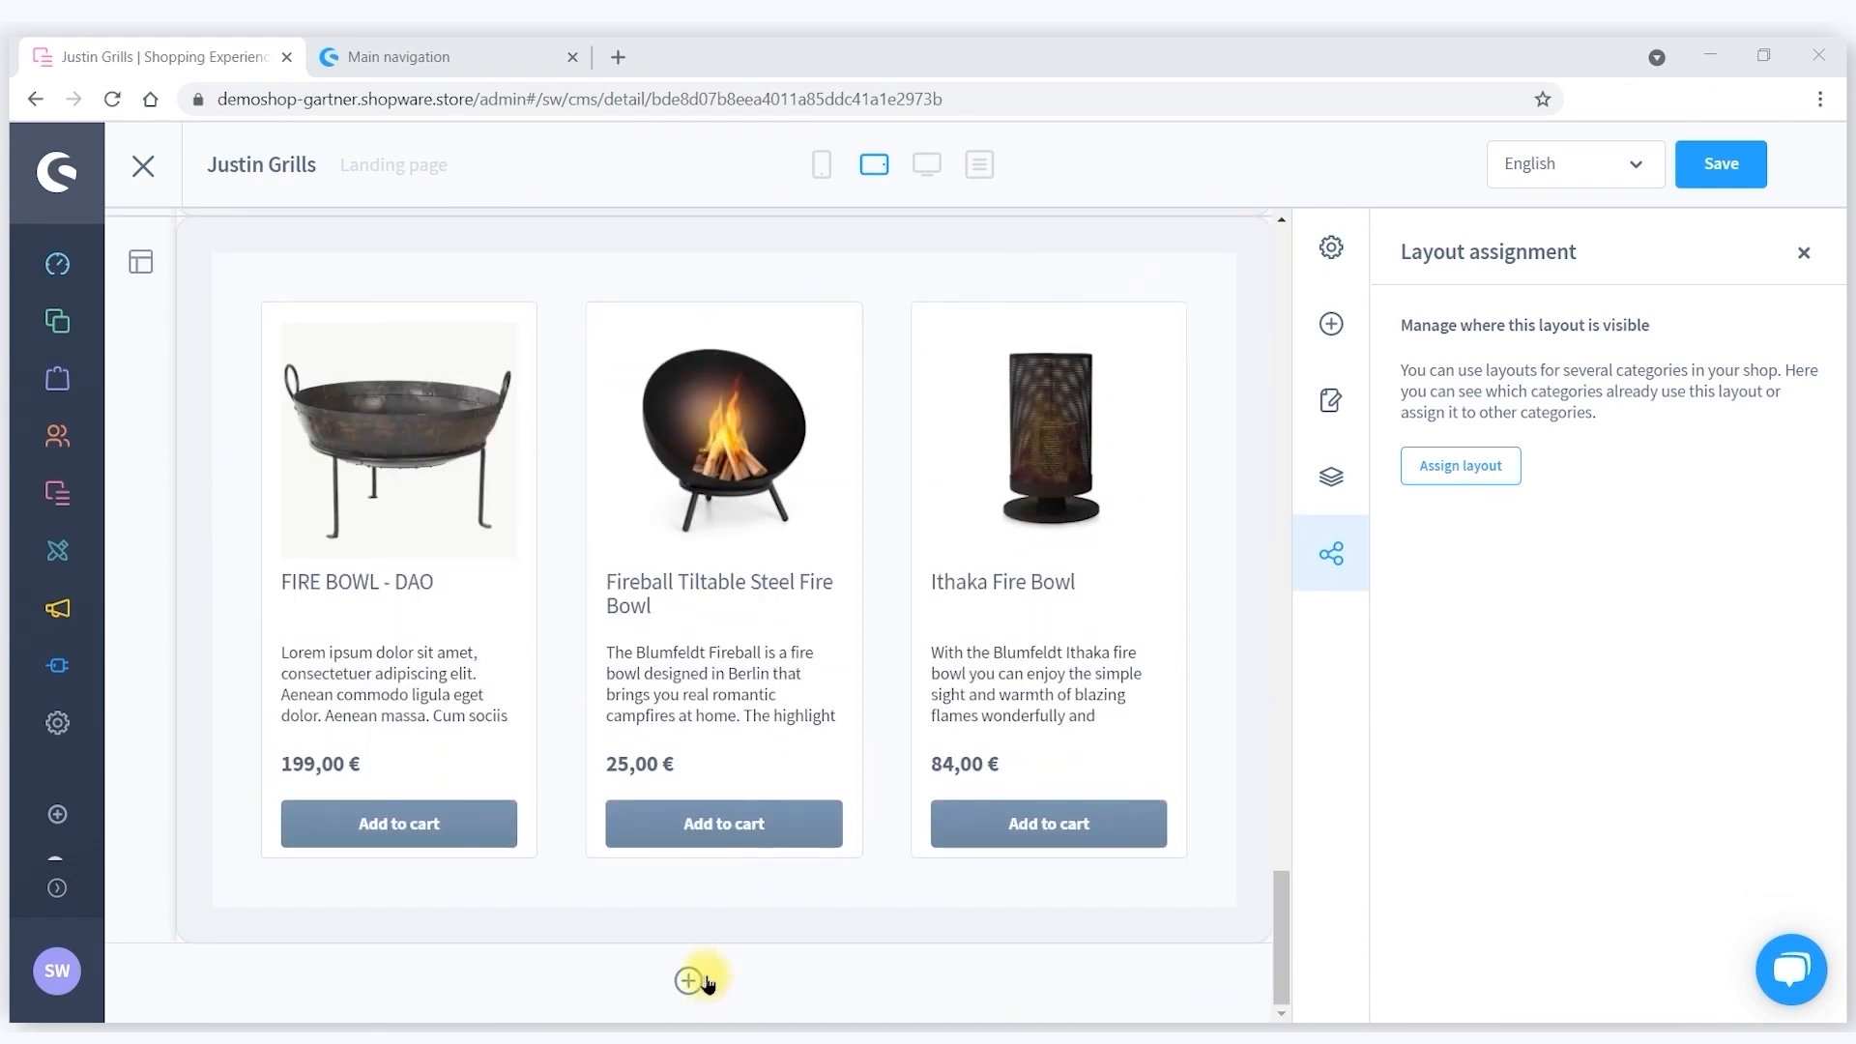
# Add a new full-width section at the end of the page.
pyautogui.click(692, 982)
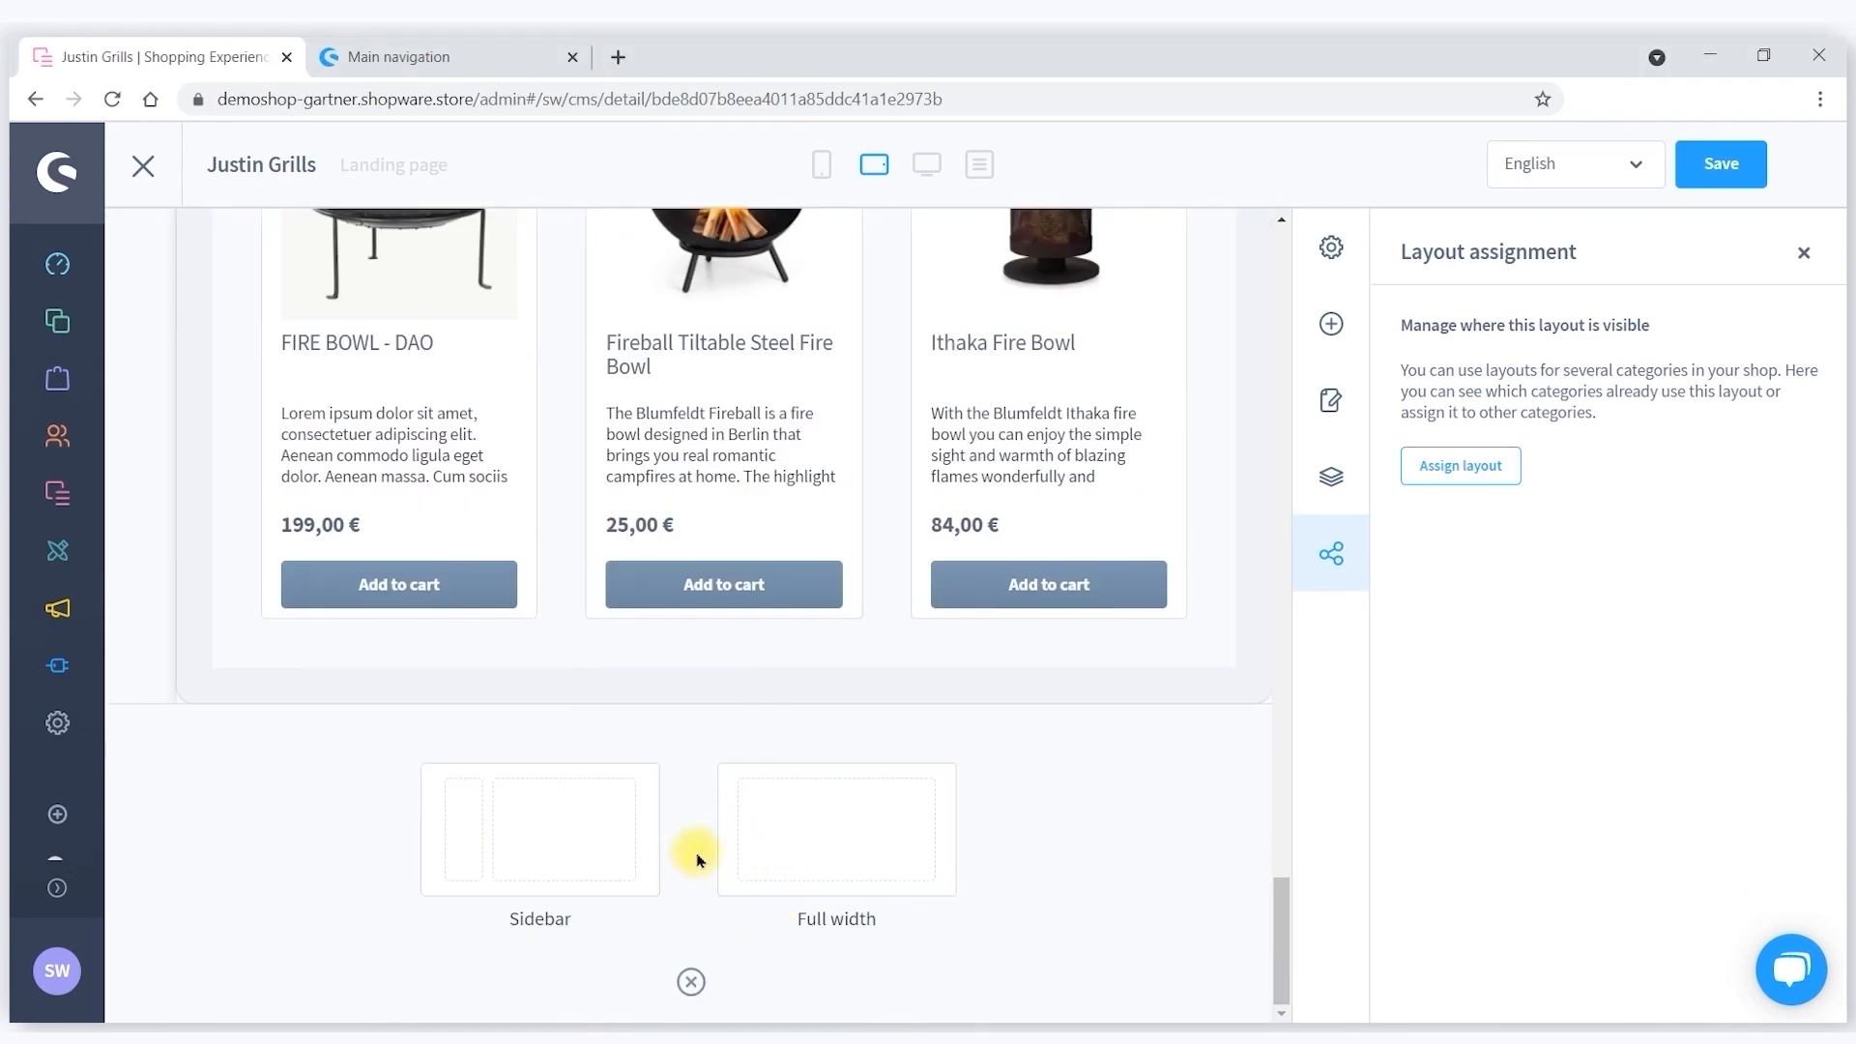
pyautogui.click(847, 850)
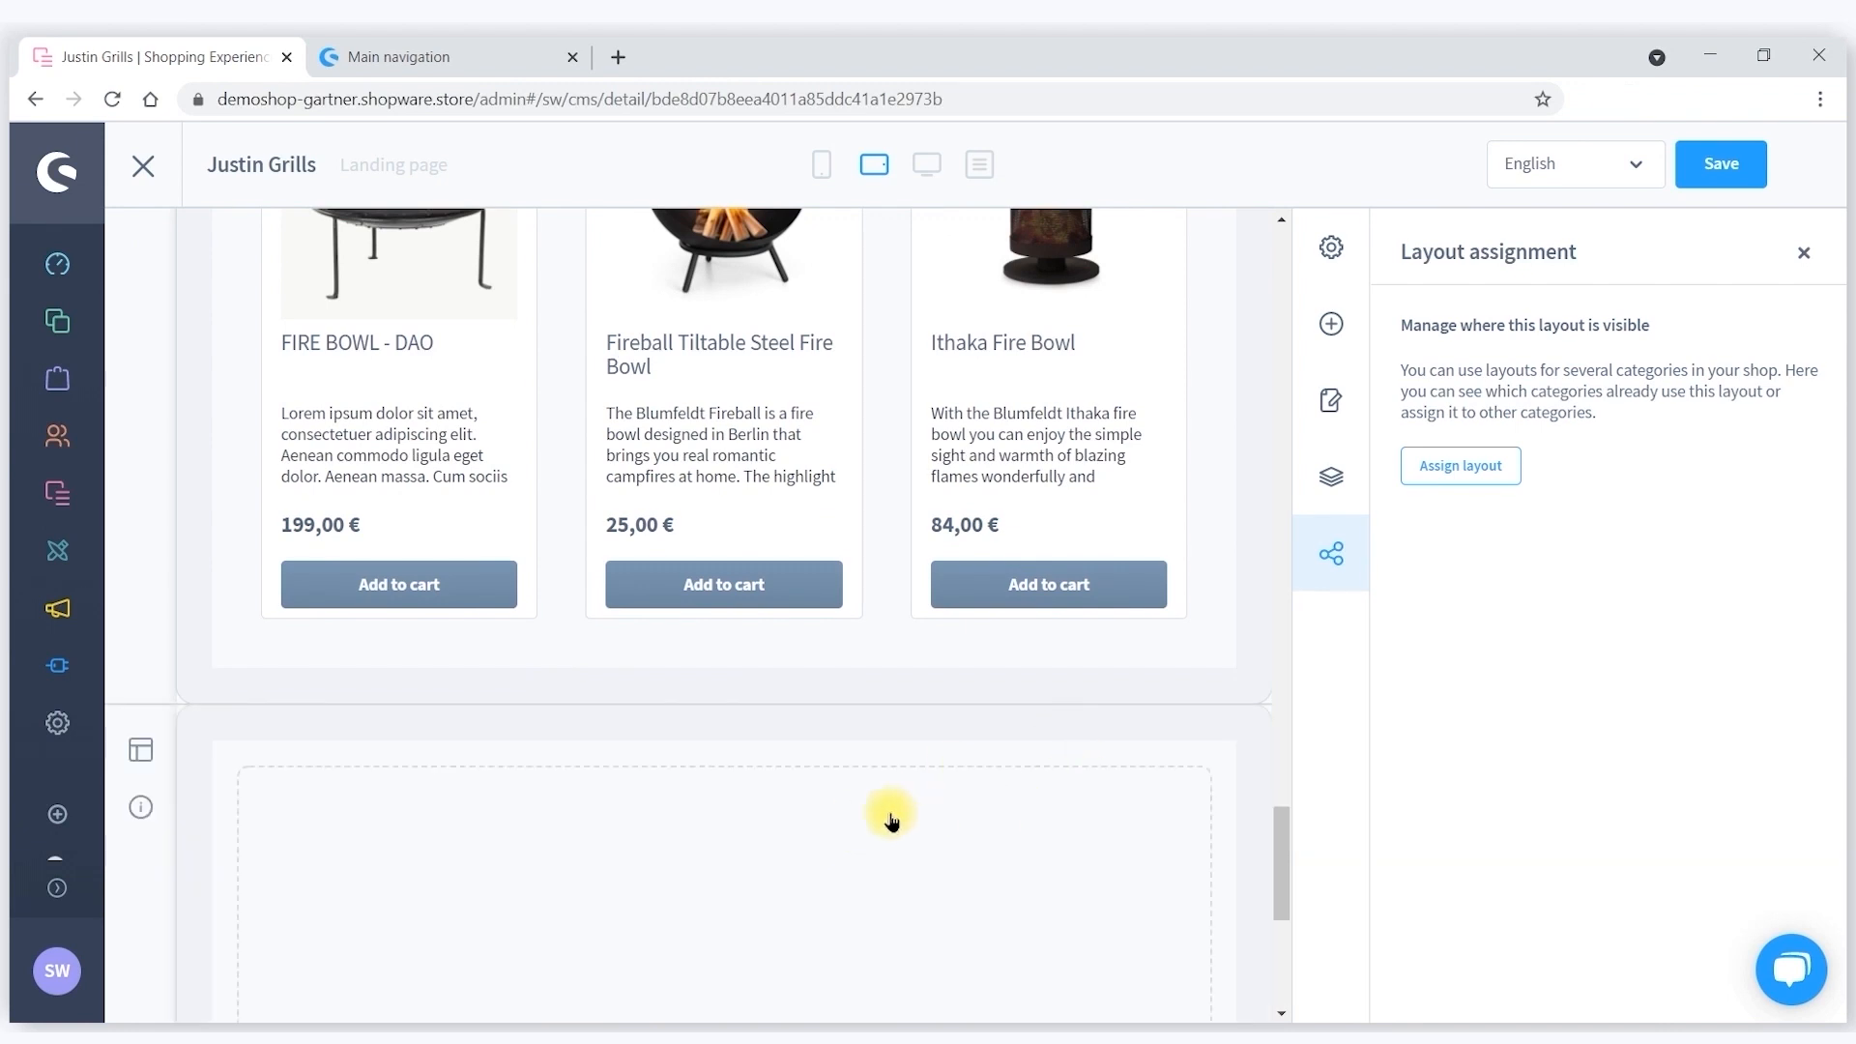
pyautogui.scroll(-2, 891, 820)
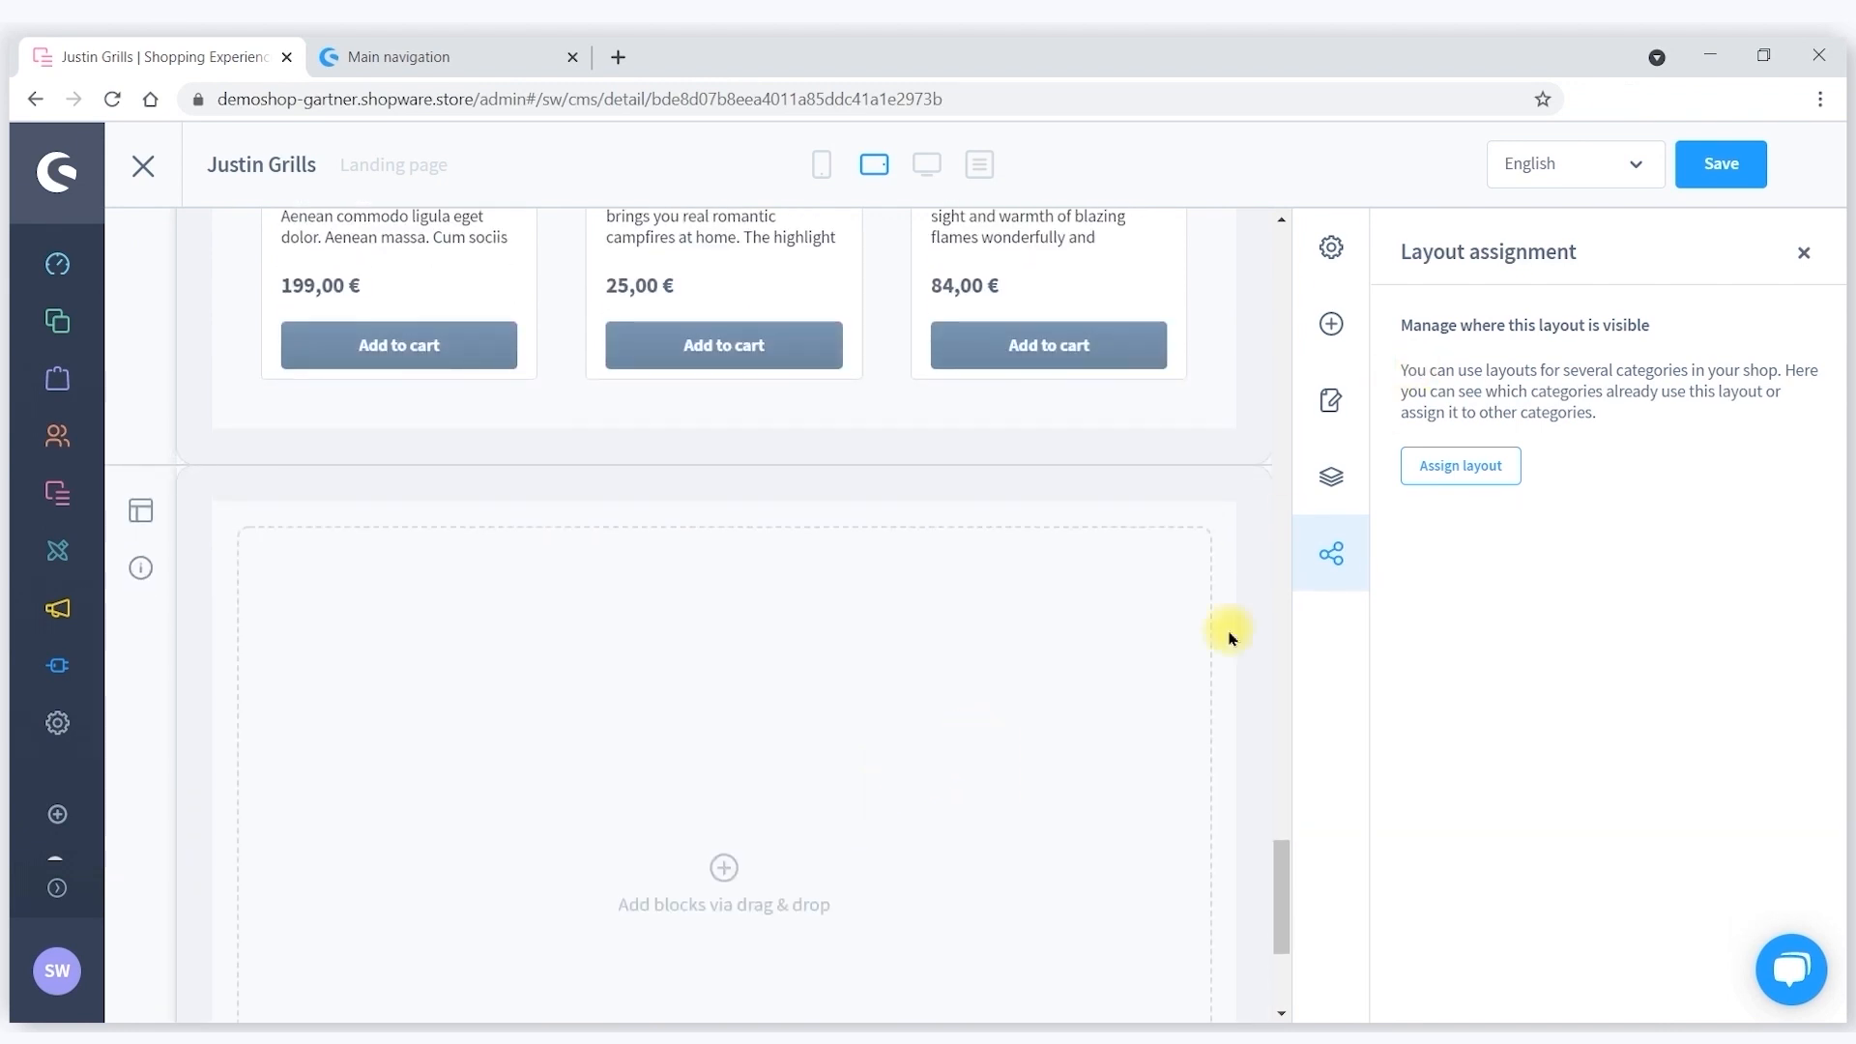
# Drag an Image block from the Images category into the new section.
pyautogui.click(1334, 326)
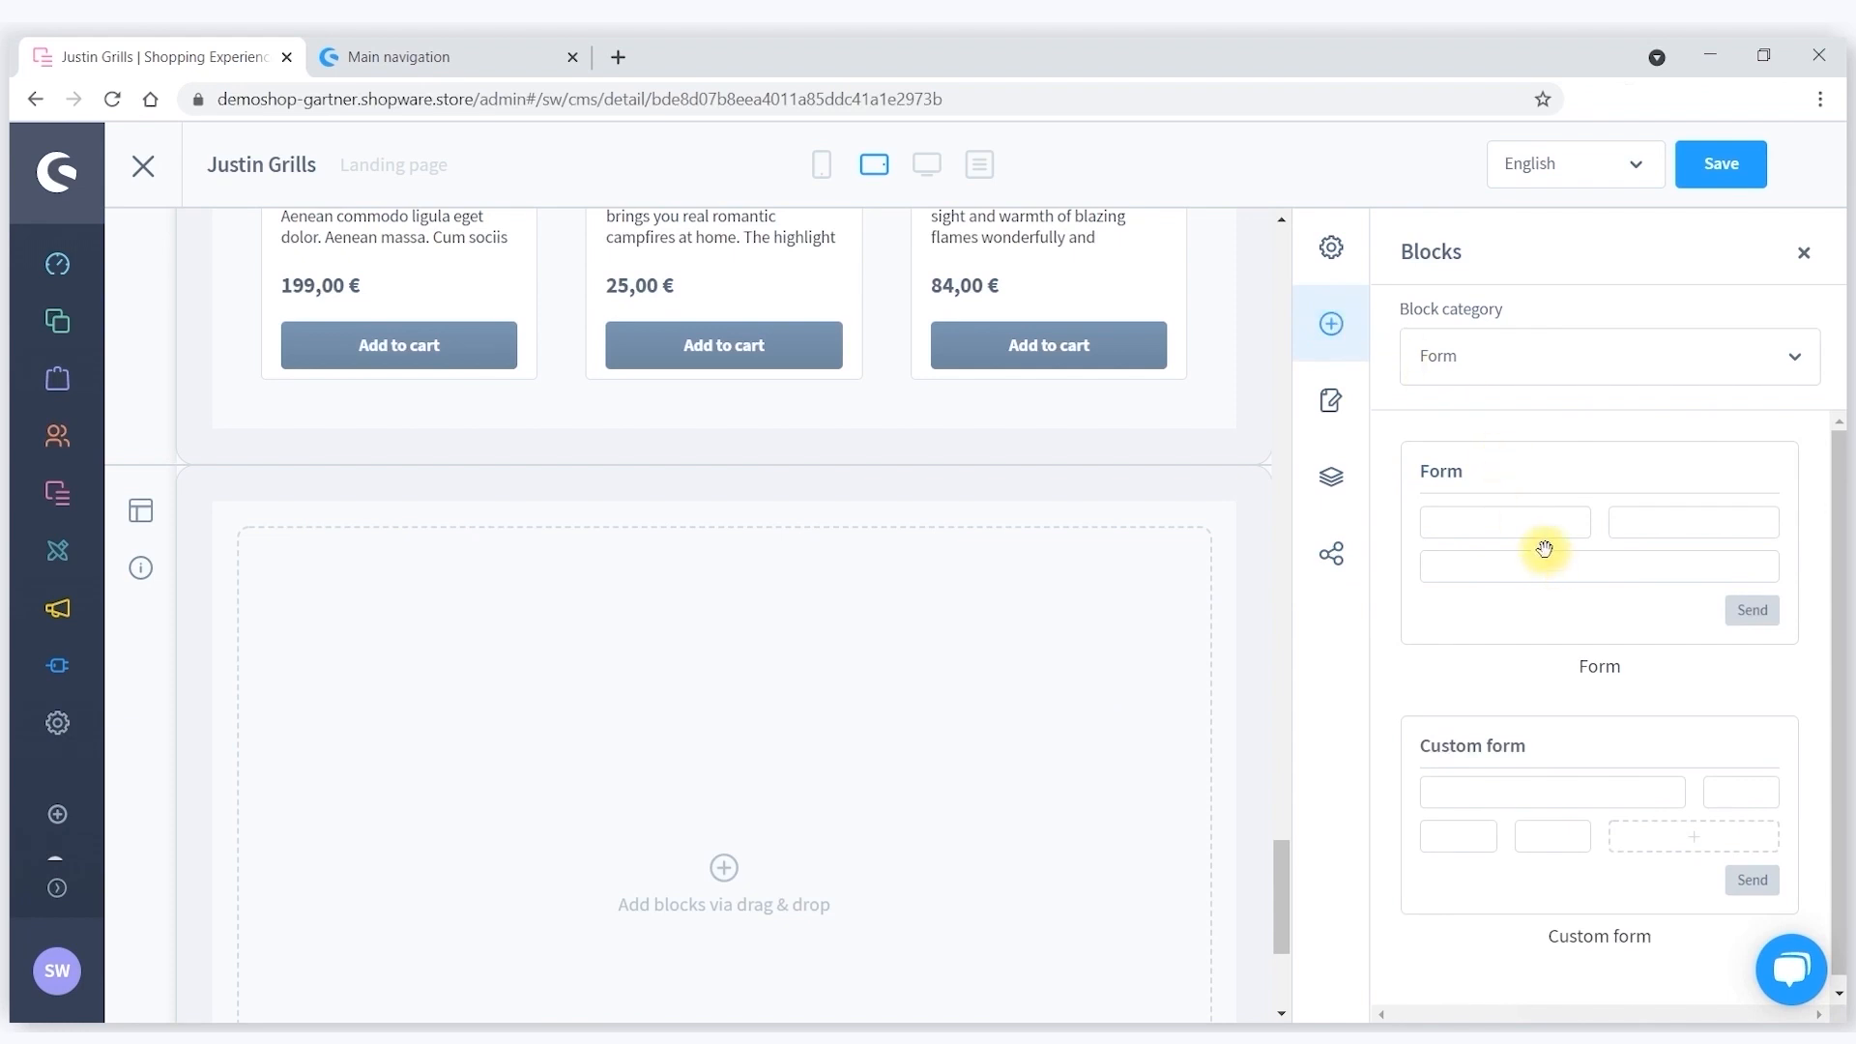
pyautogui.scroll(-1, 1548, 561)
pyautogui.click(1505, 376)
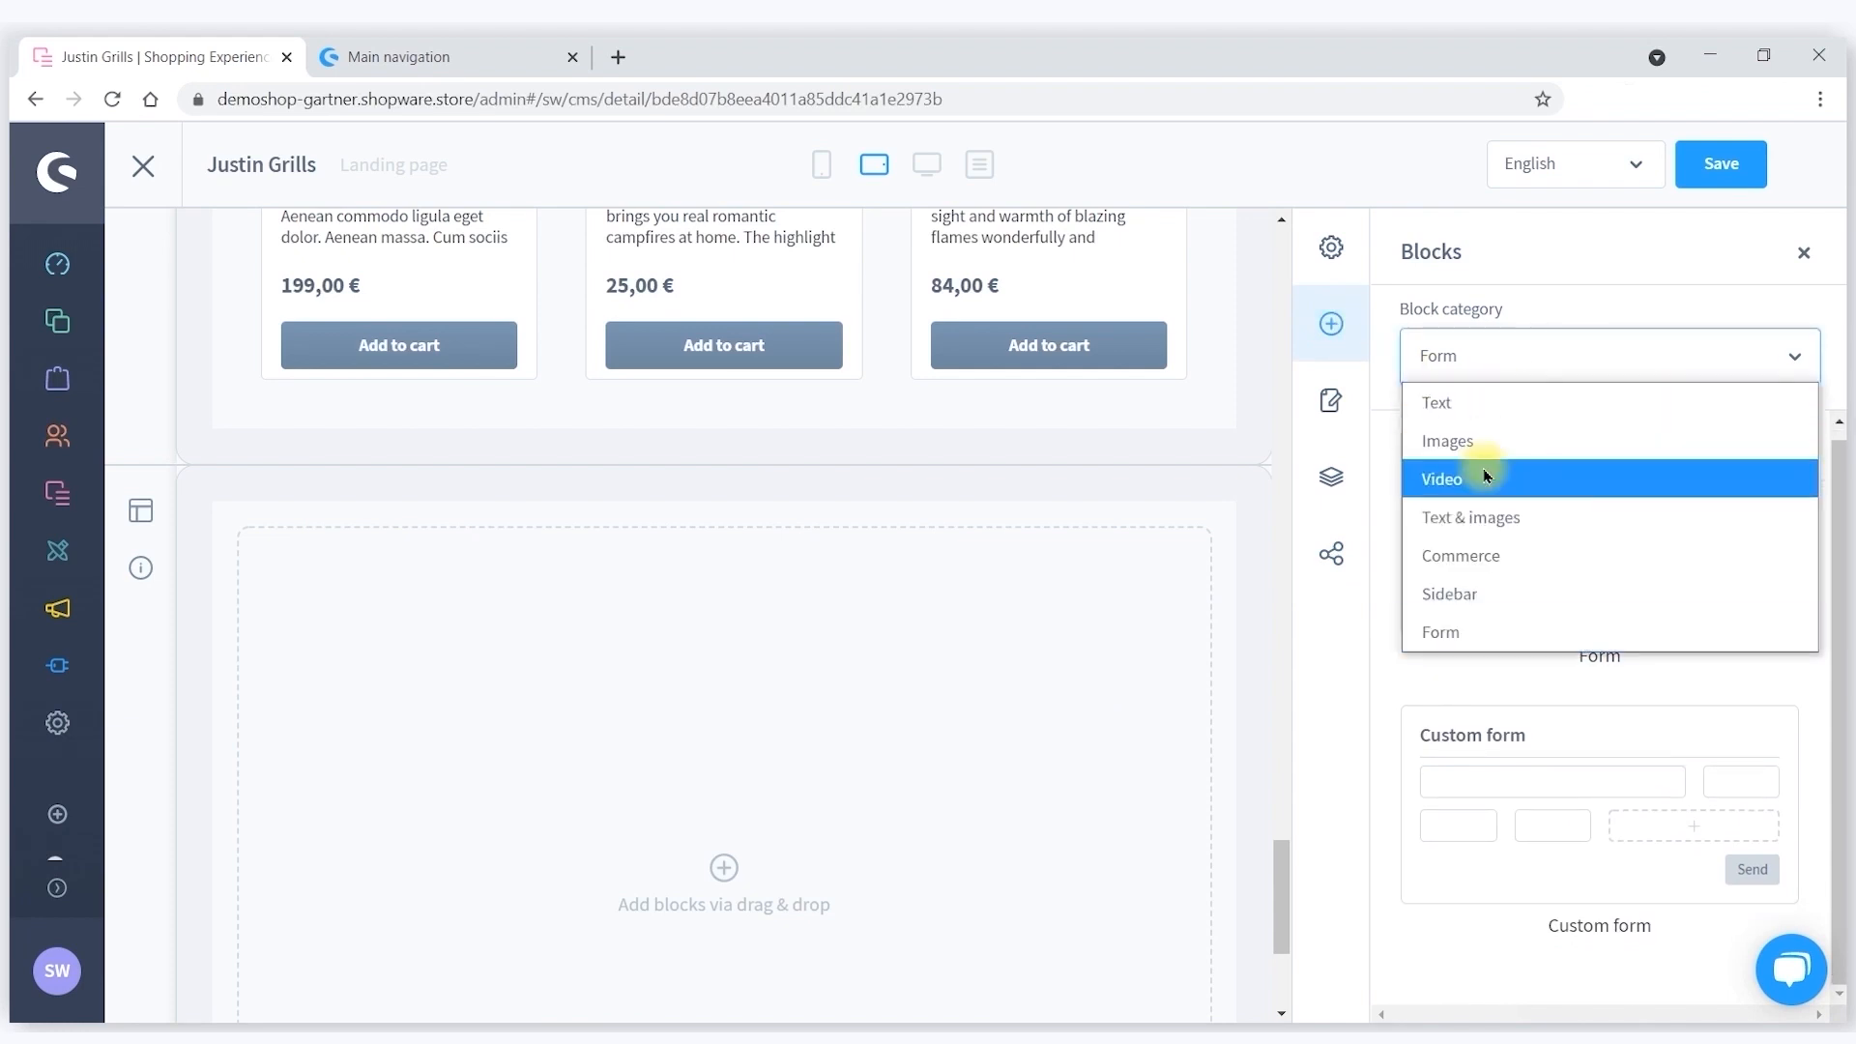
pyautogui.click(1487, 435)
pyautogui.moveTo(1604, 542); pyautogui.dragTo(598, 832)
# Set the new image block to alekon-pictures-1176470-unsplash-2.jpg from the media library.
pyautogui.click(1123, 575)
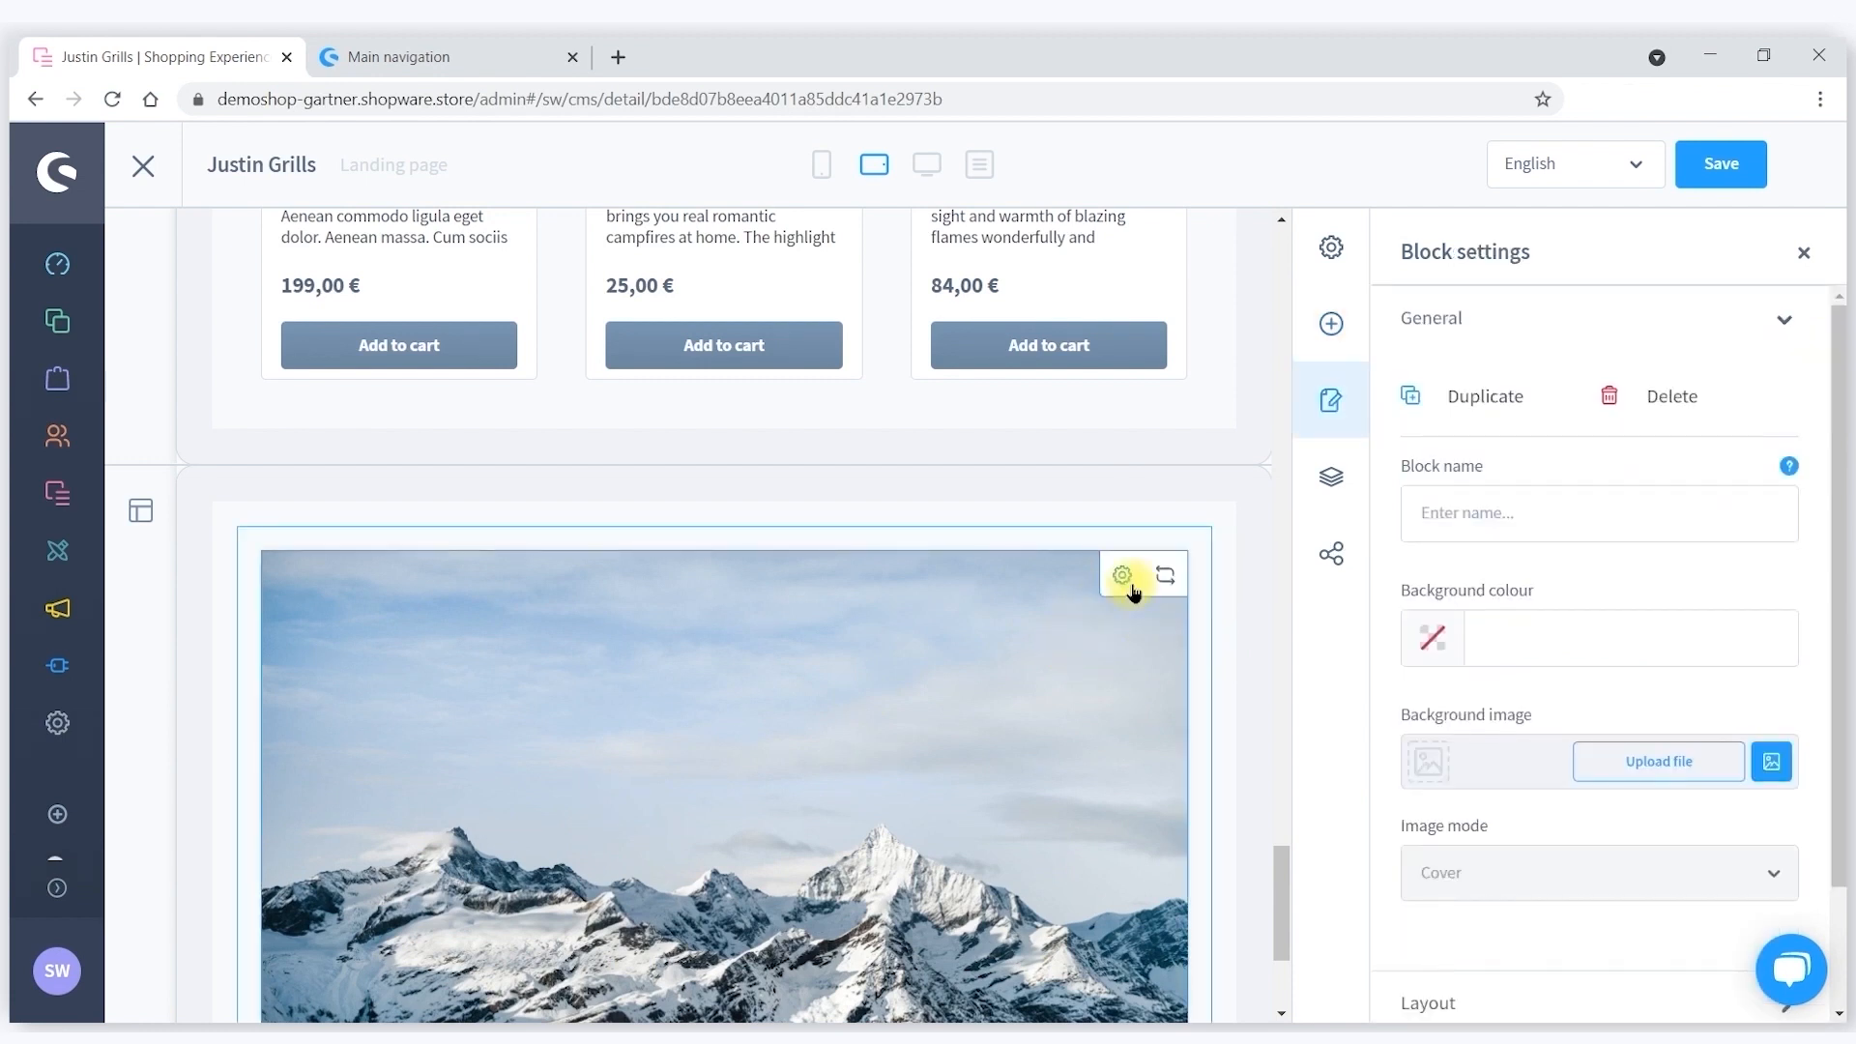
pyautogui.click(1122, 576)
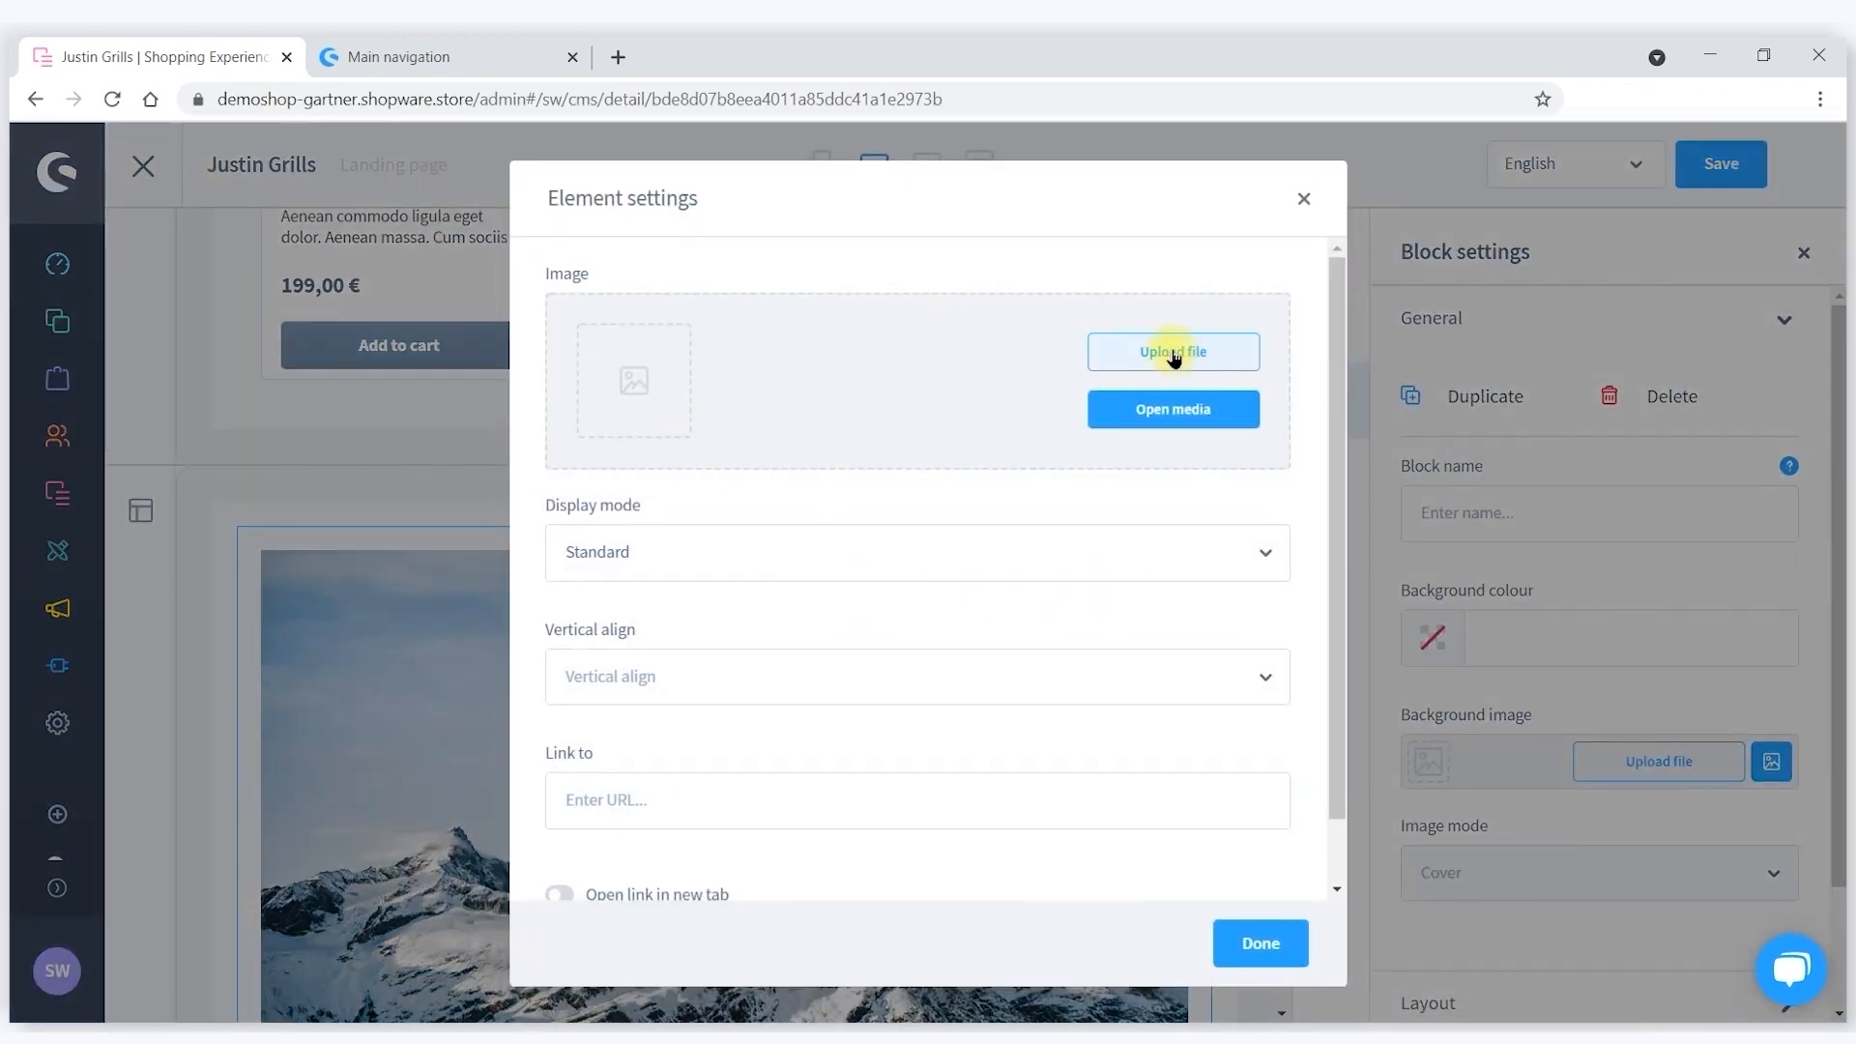
pyautogui.click(1204, 416)
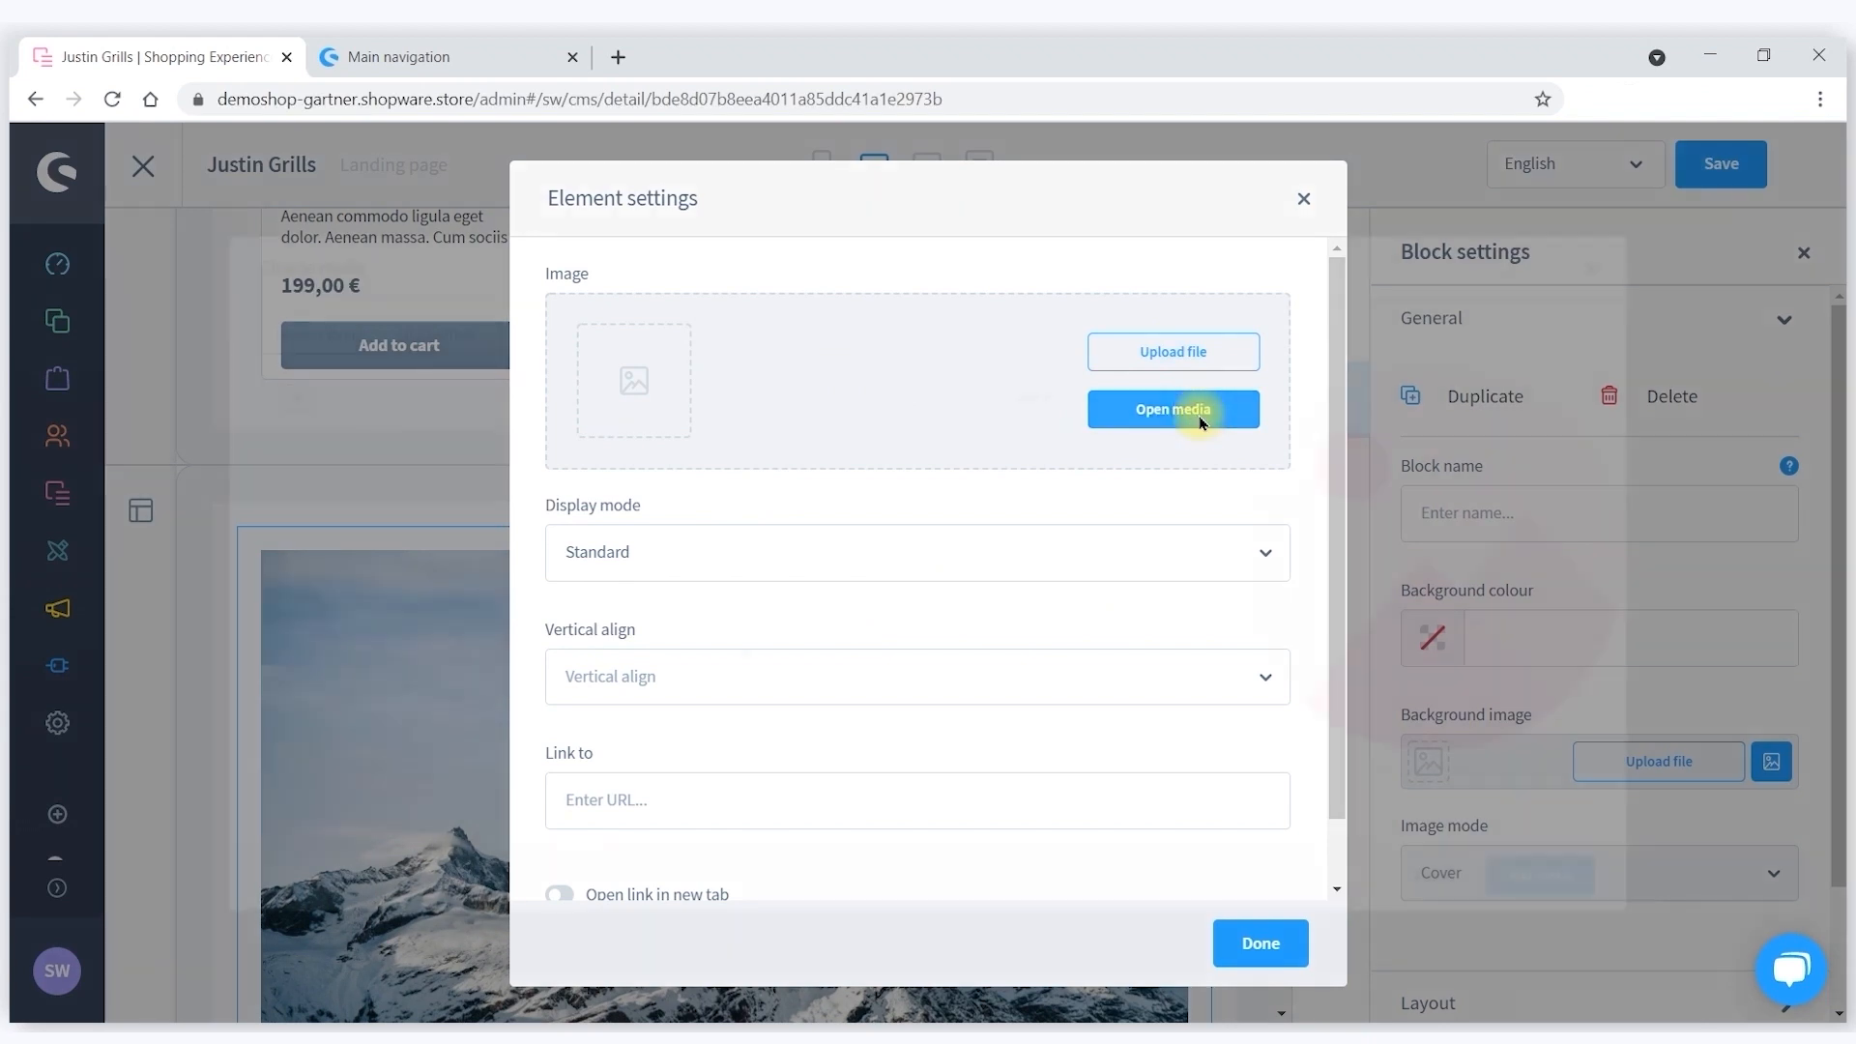
pyautogui.scroll(-5, 402, 601)
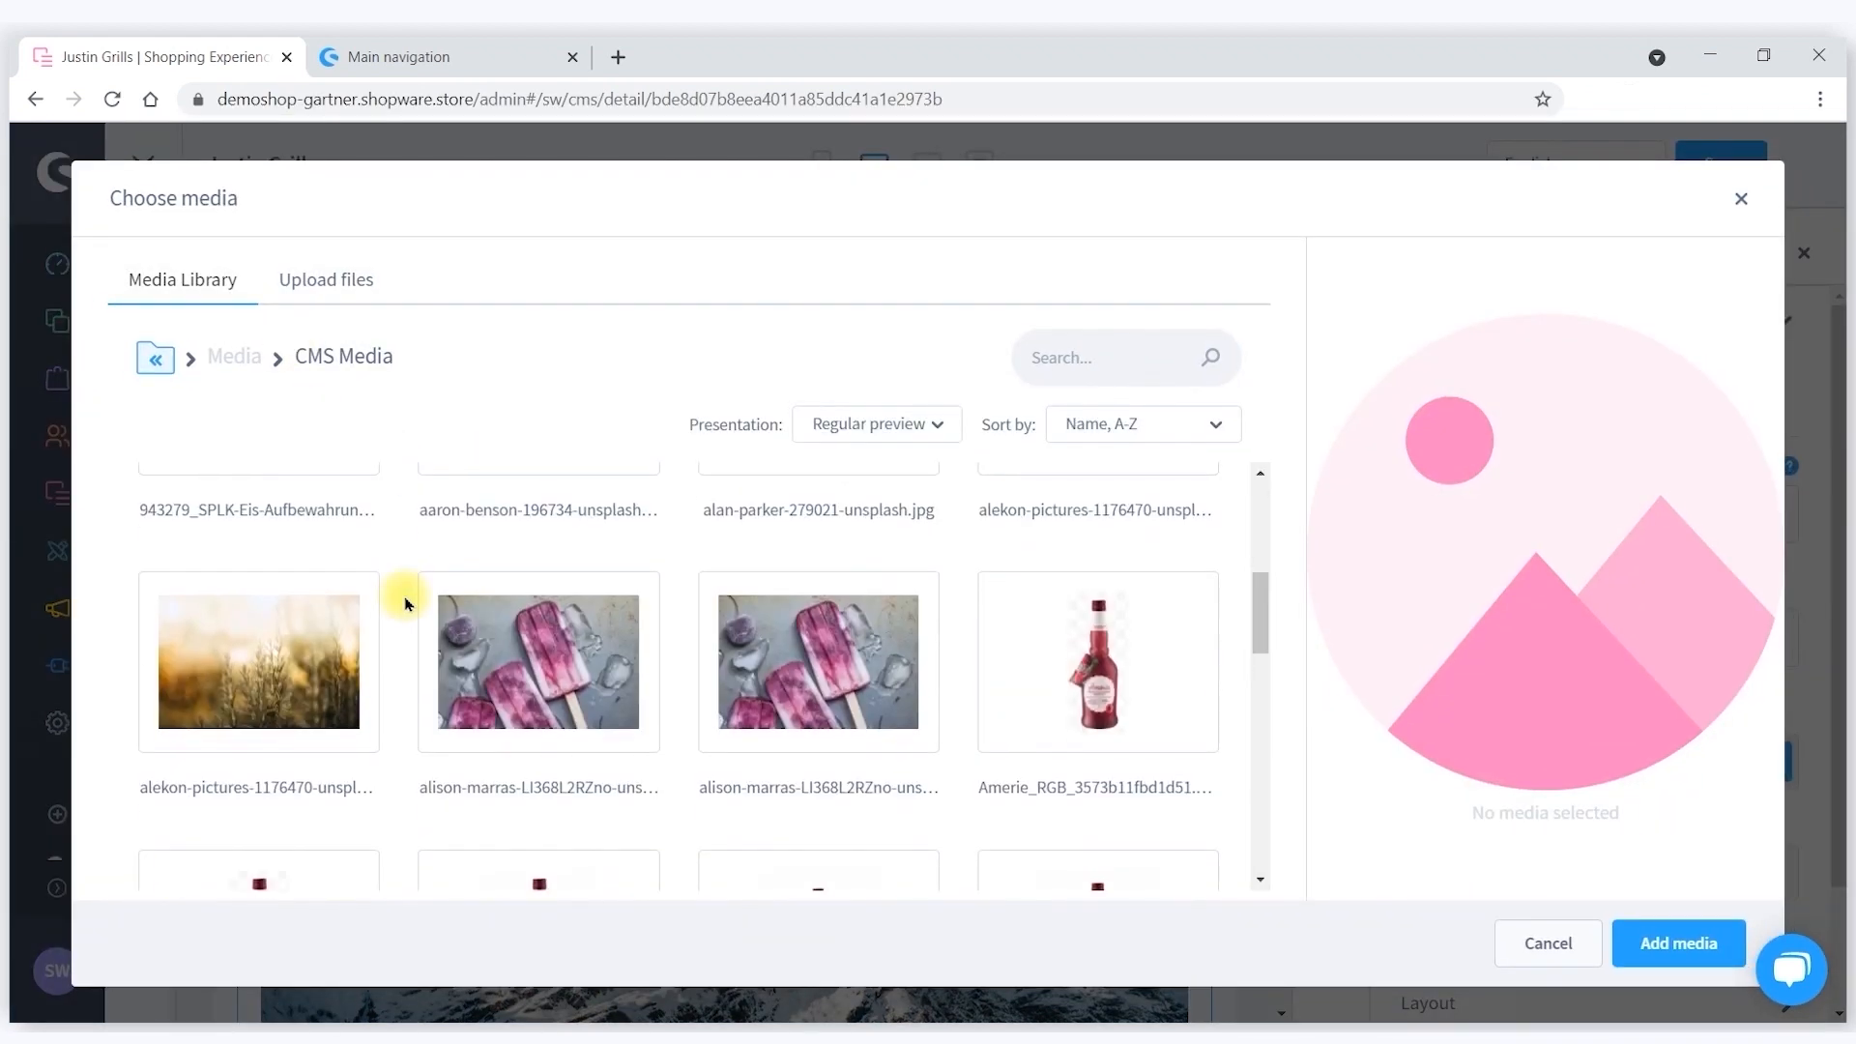
pyautogui.click(281, 665)
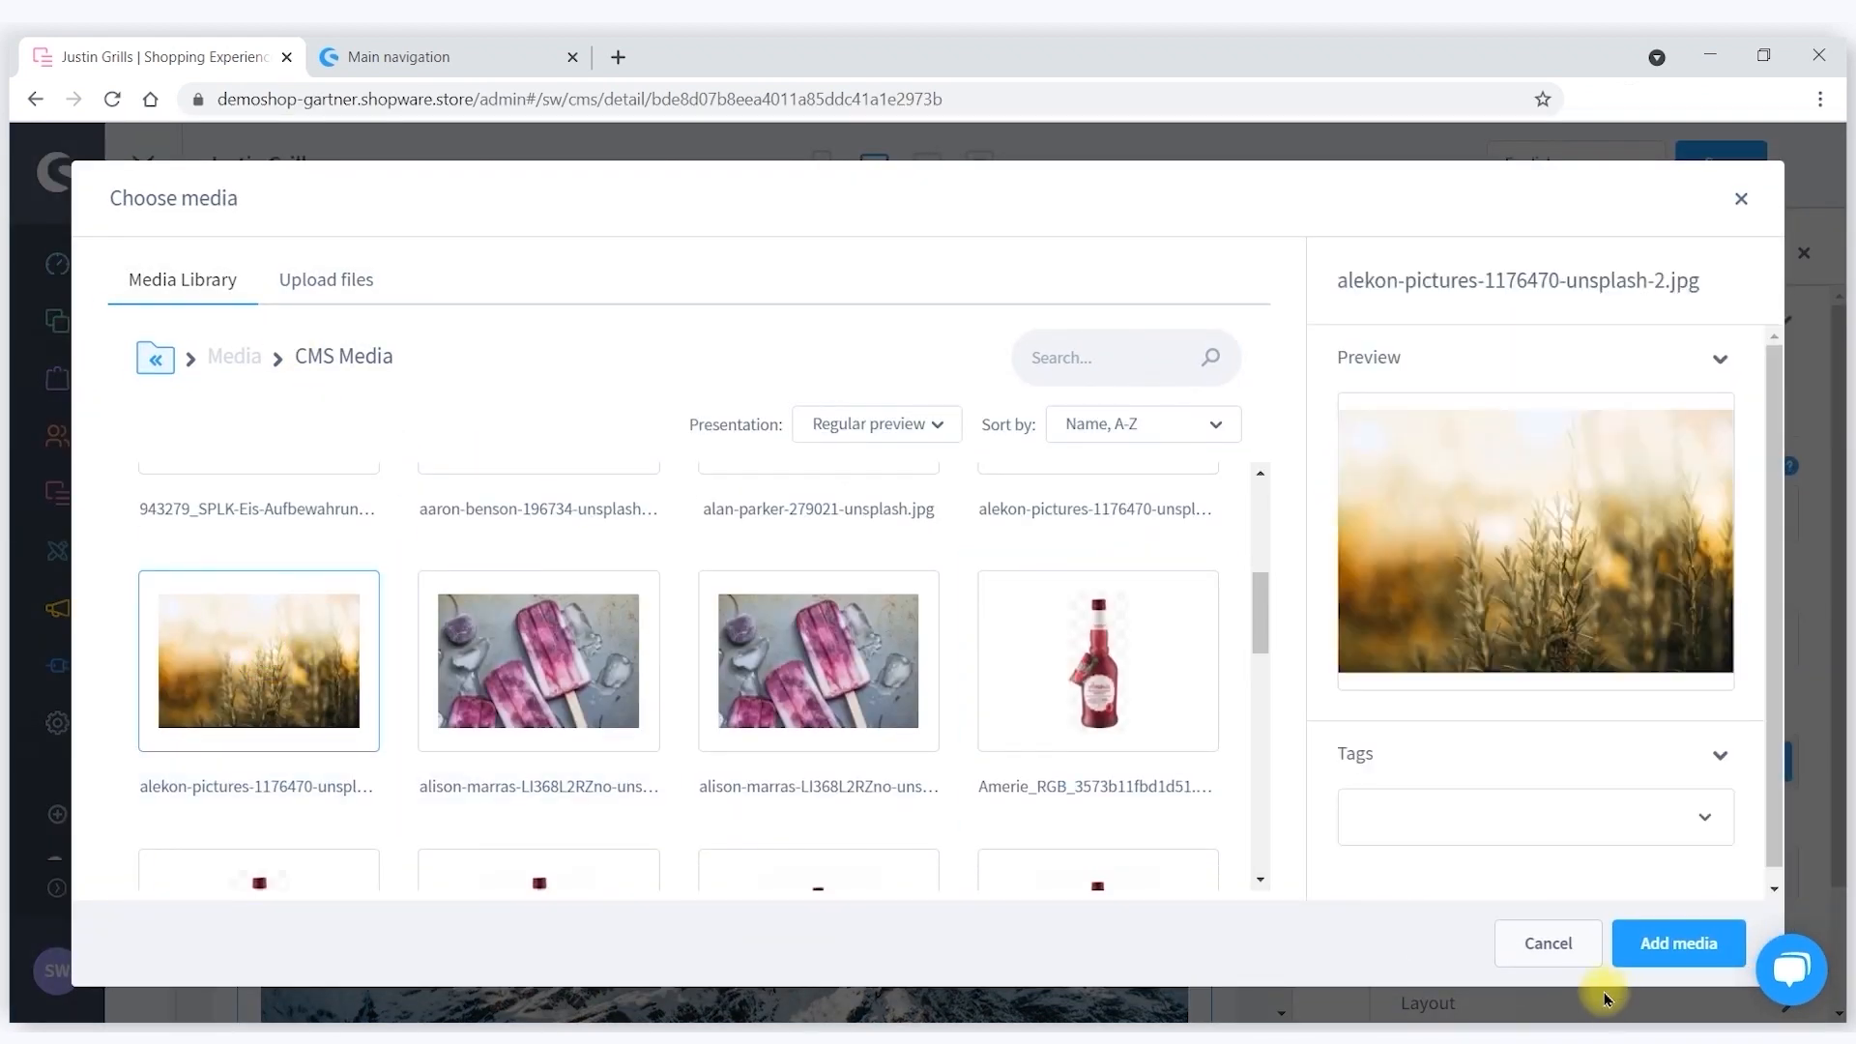
pyautogui.click(1678, 942)
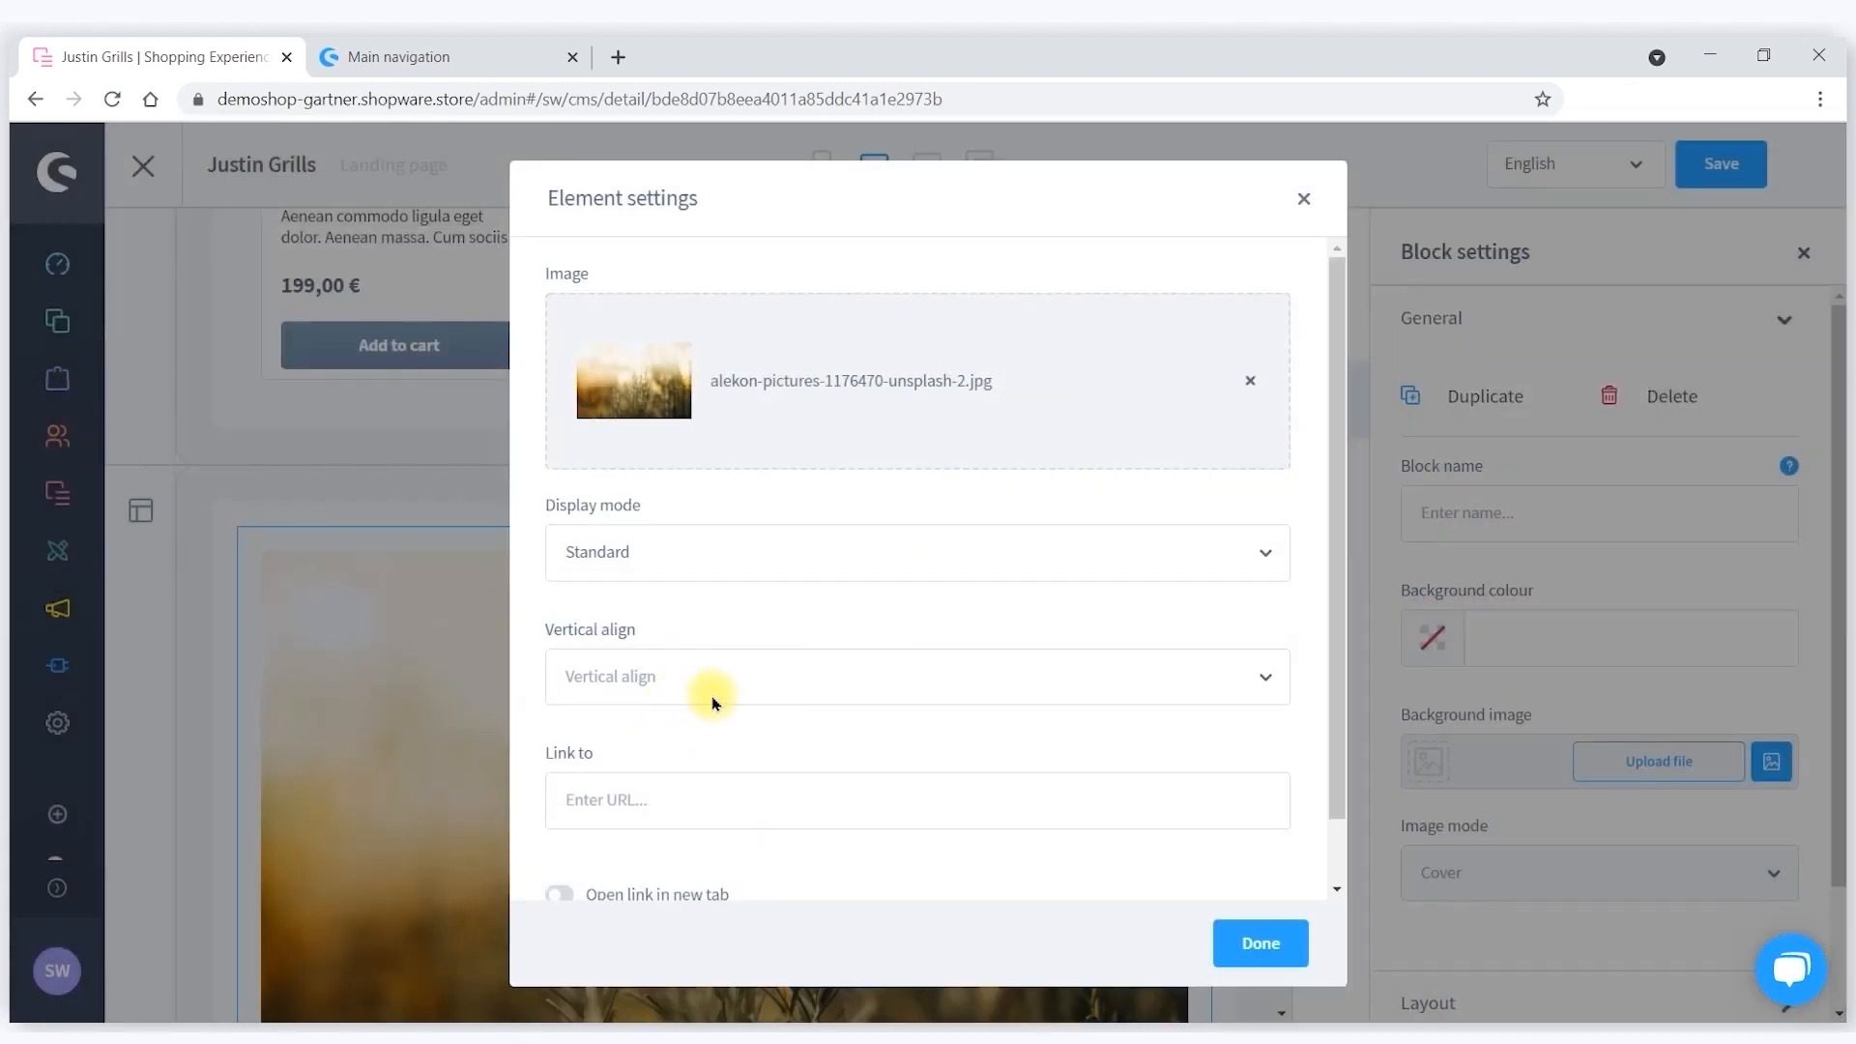
pyautogui.scroll(-1, 713, 703)
pyautogui.click(1253, 943)
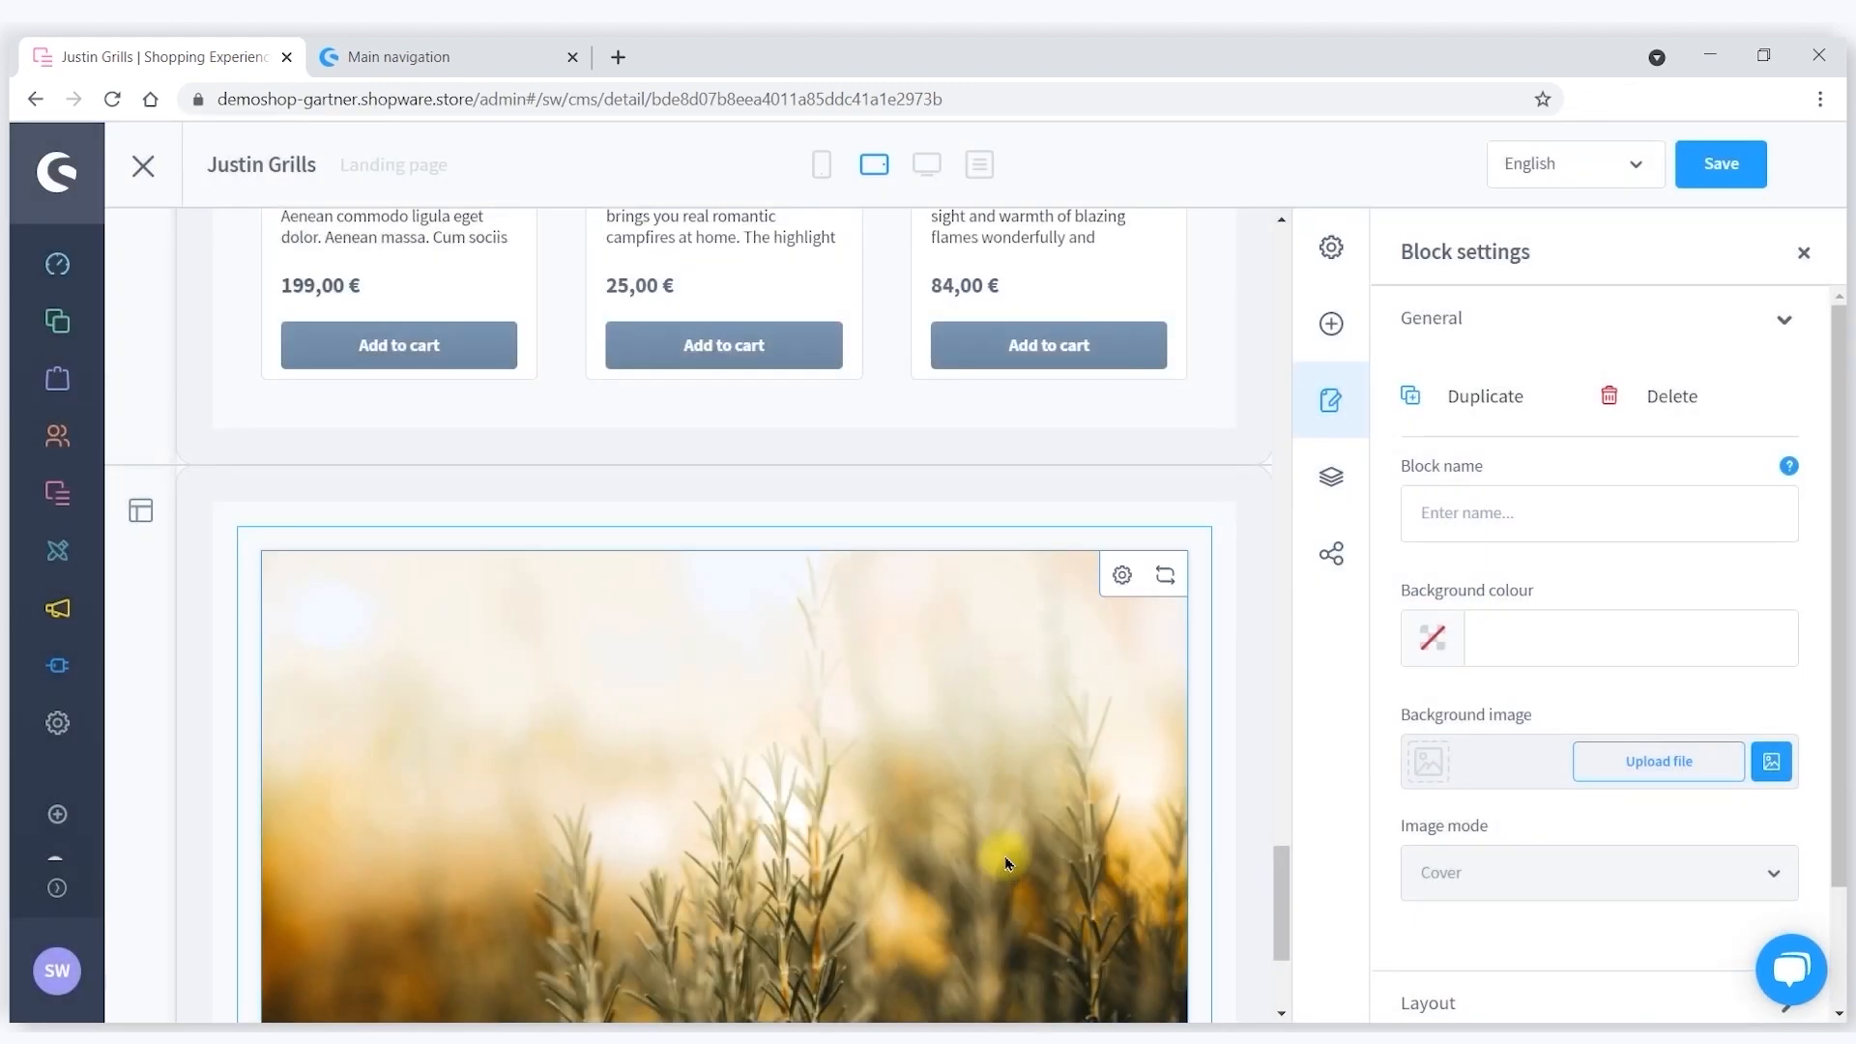
pyautogui.scroll(-3, 1000, 875)
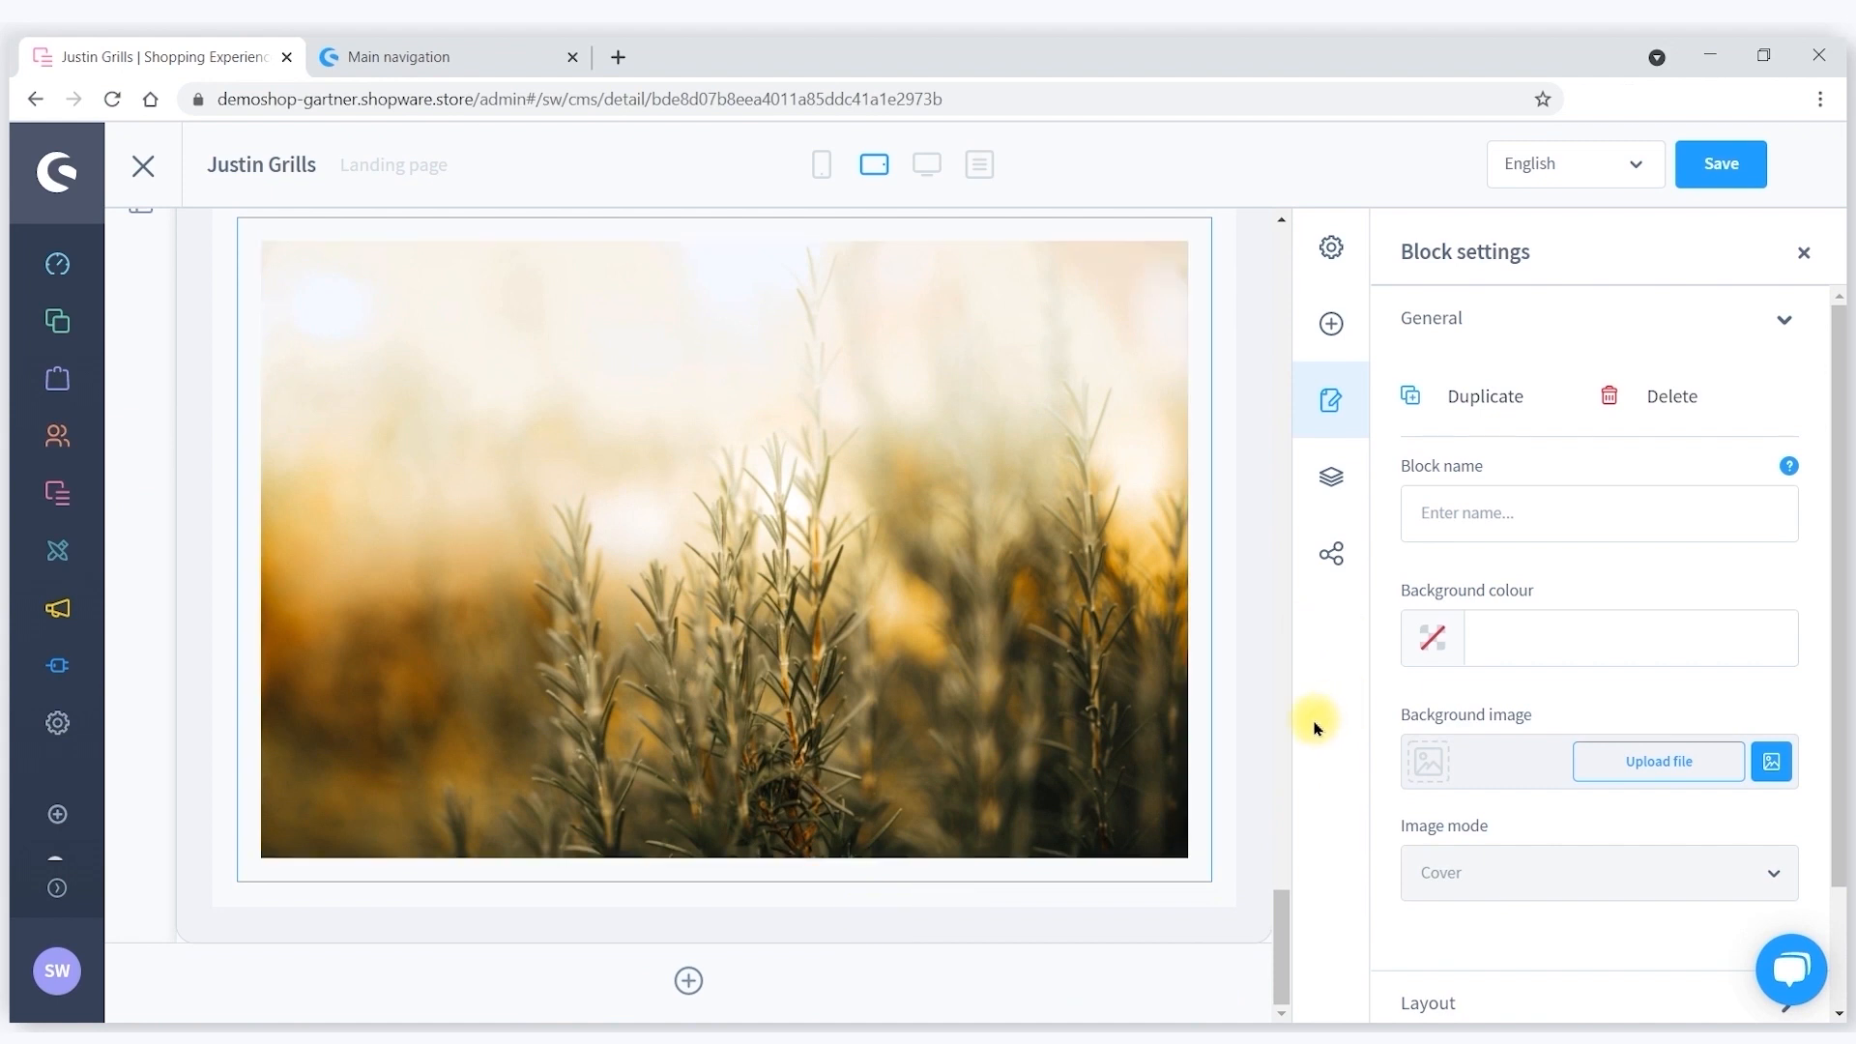
# Preview the Justin Grills layout at mobile, tablet and desktop widths.
pyautogui.scroll(10, 1112, 674)
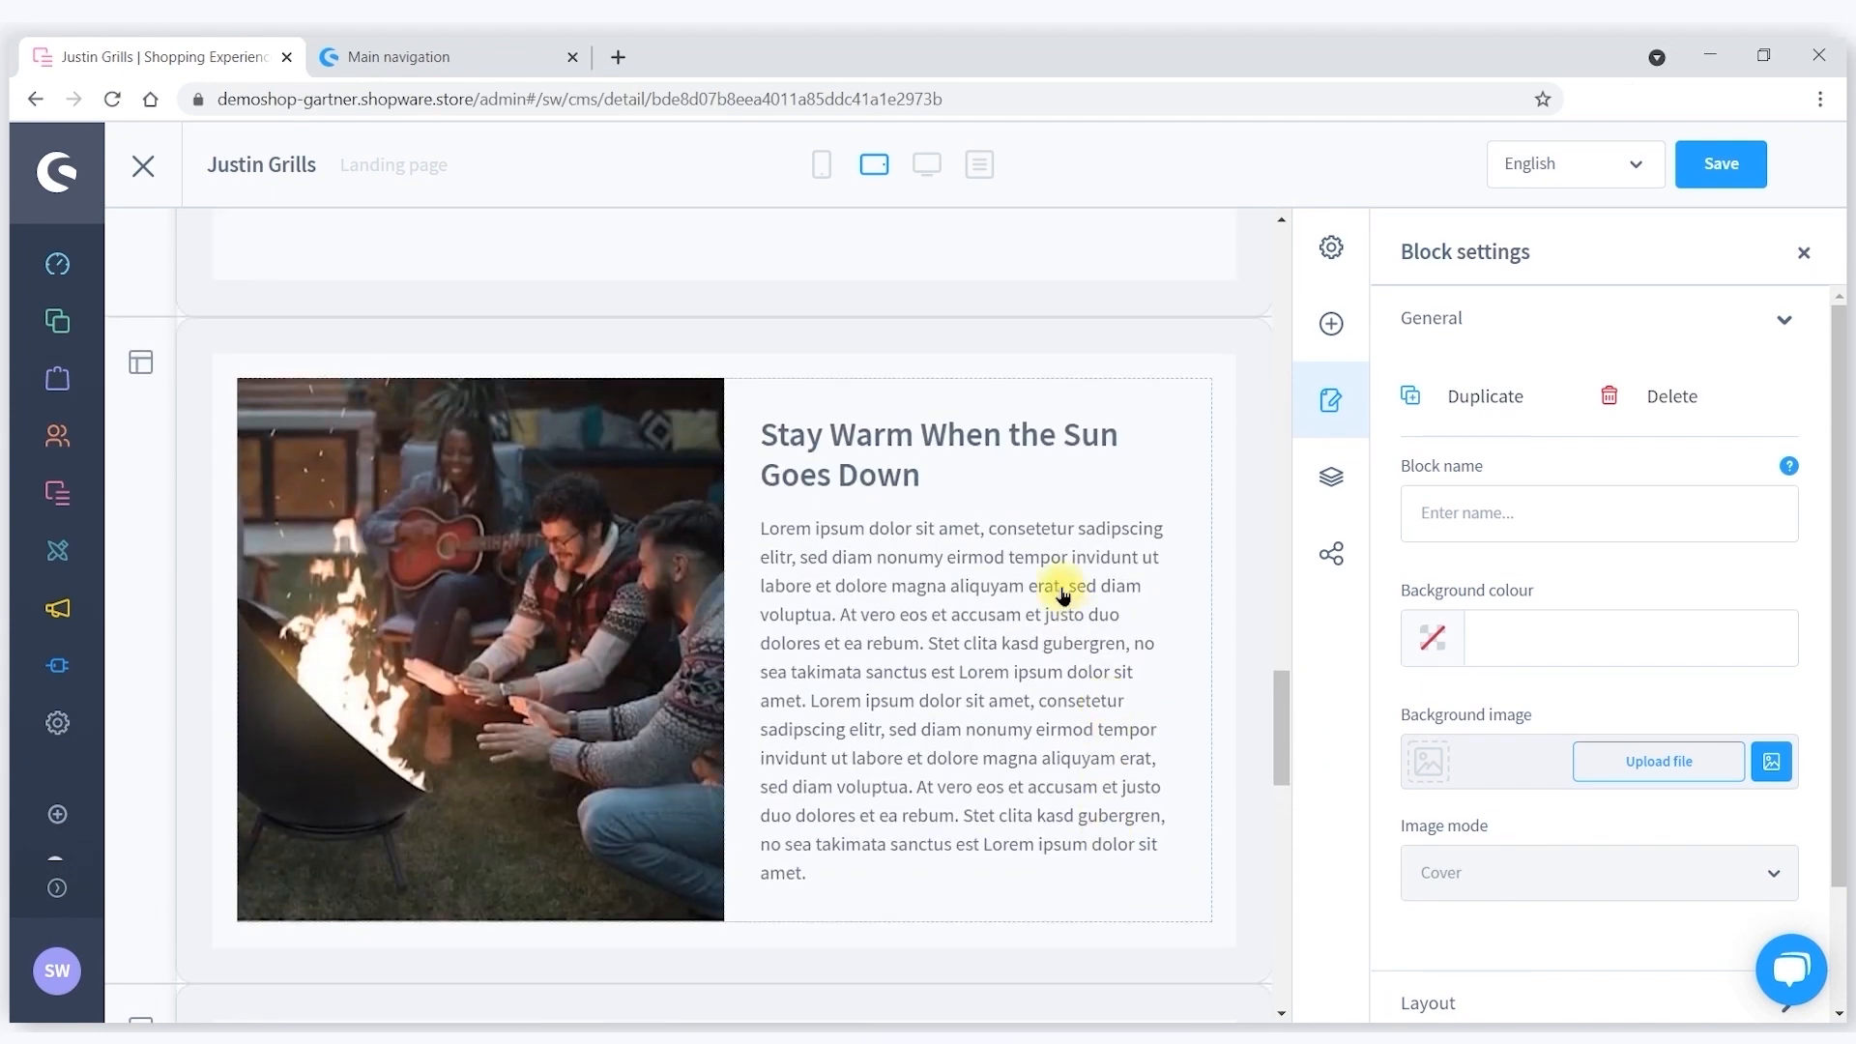
pyautogui.scroll(15, 1059, 628)
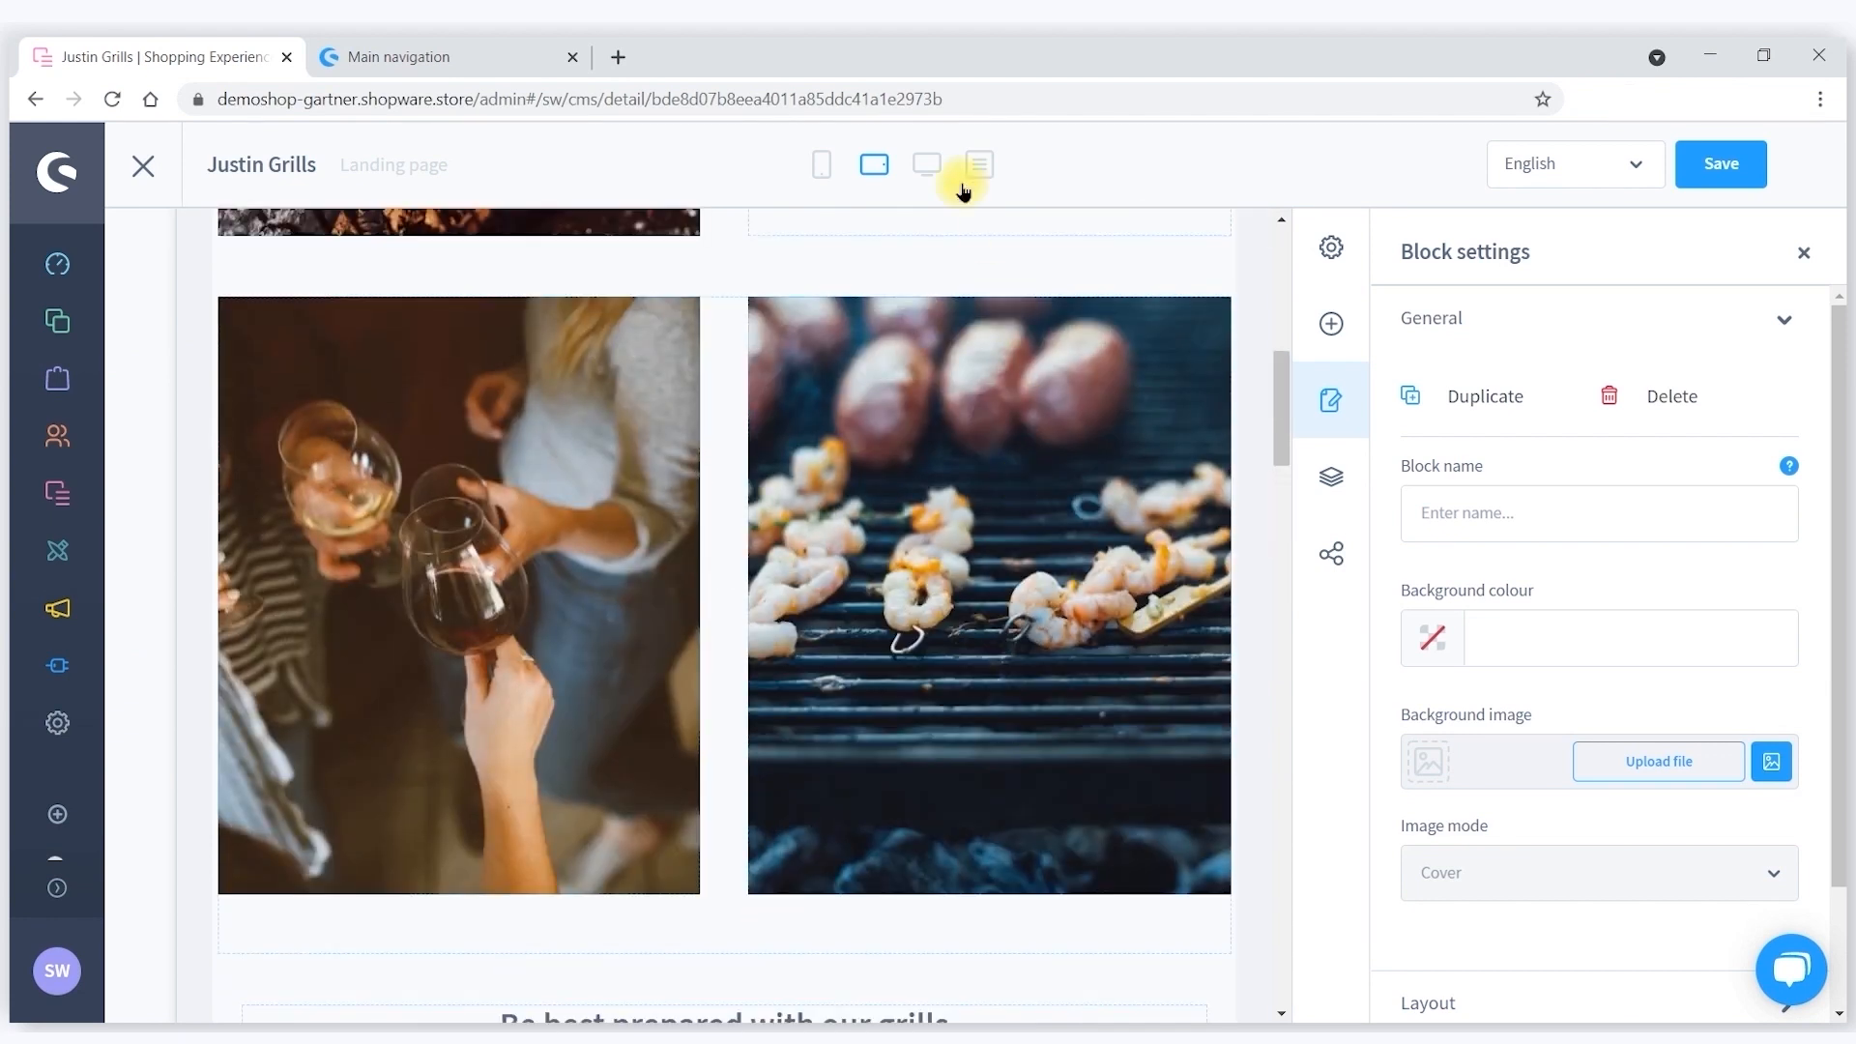
pyautogui.click(823, 165)
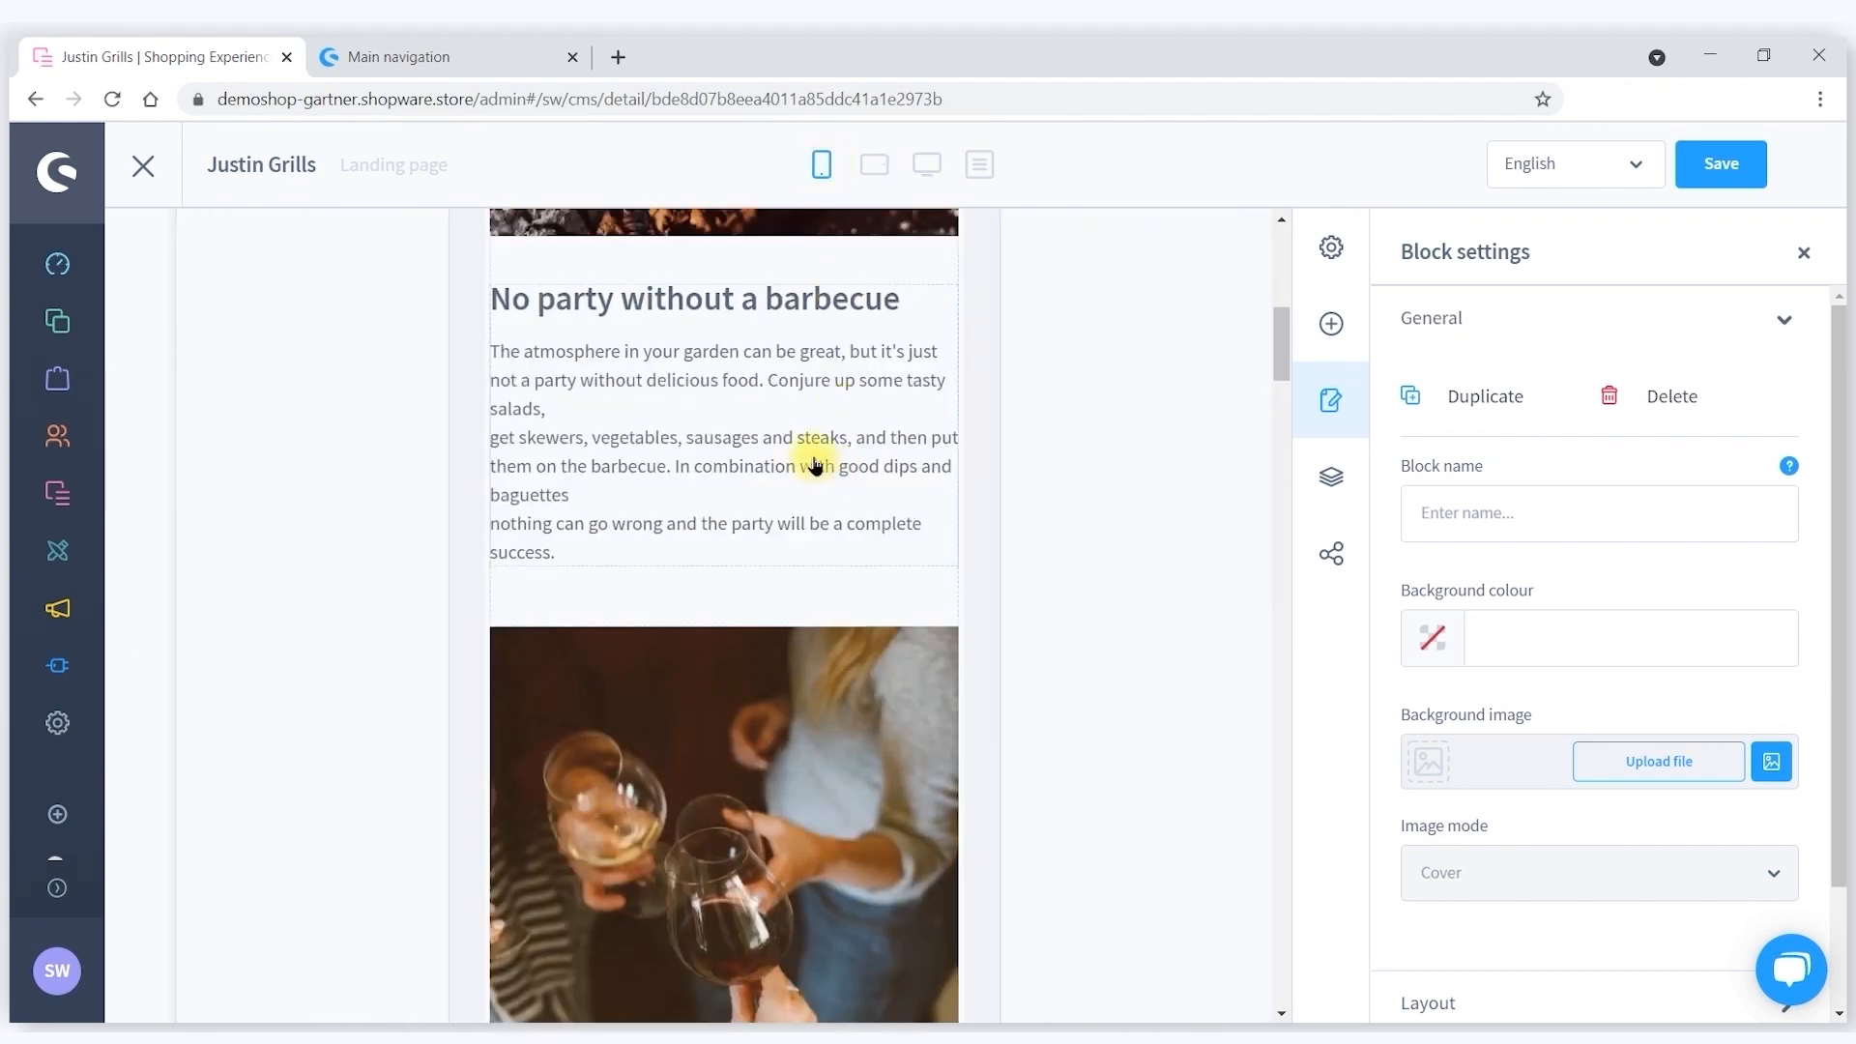
pyautogui.scroll(10, 814, 474)
pyautogui.scroll(-15, 812, 483)
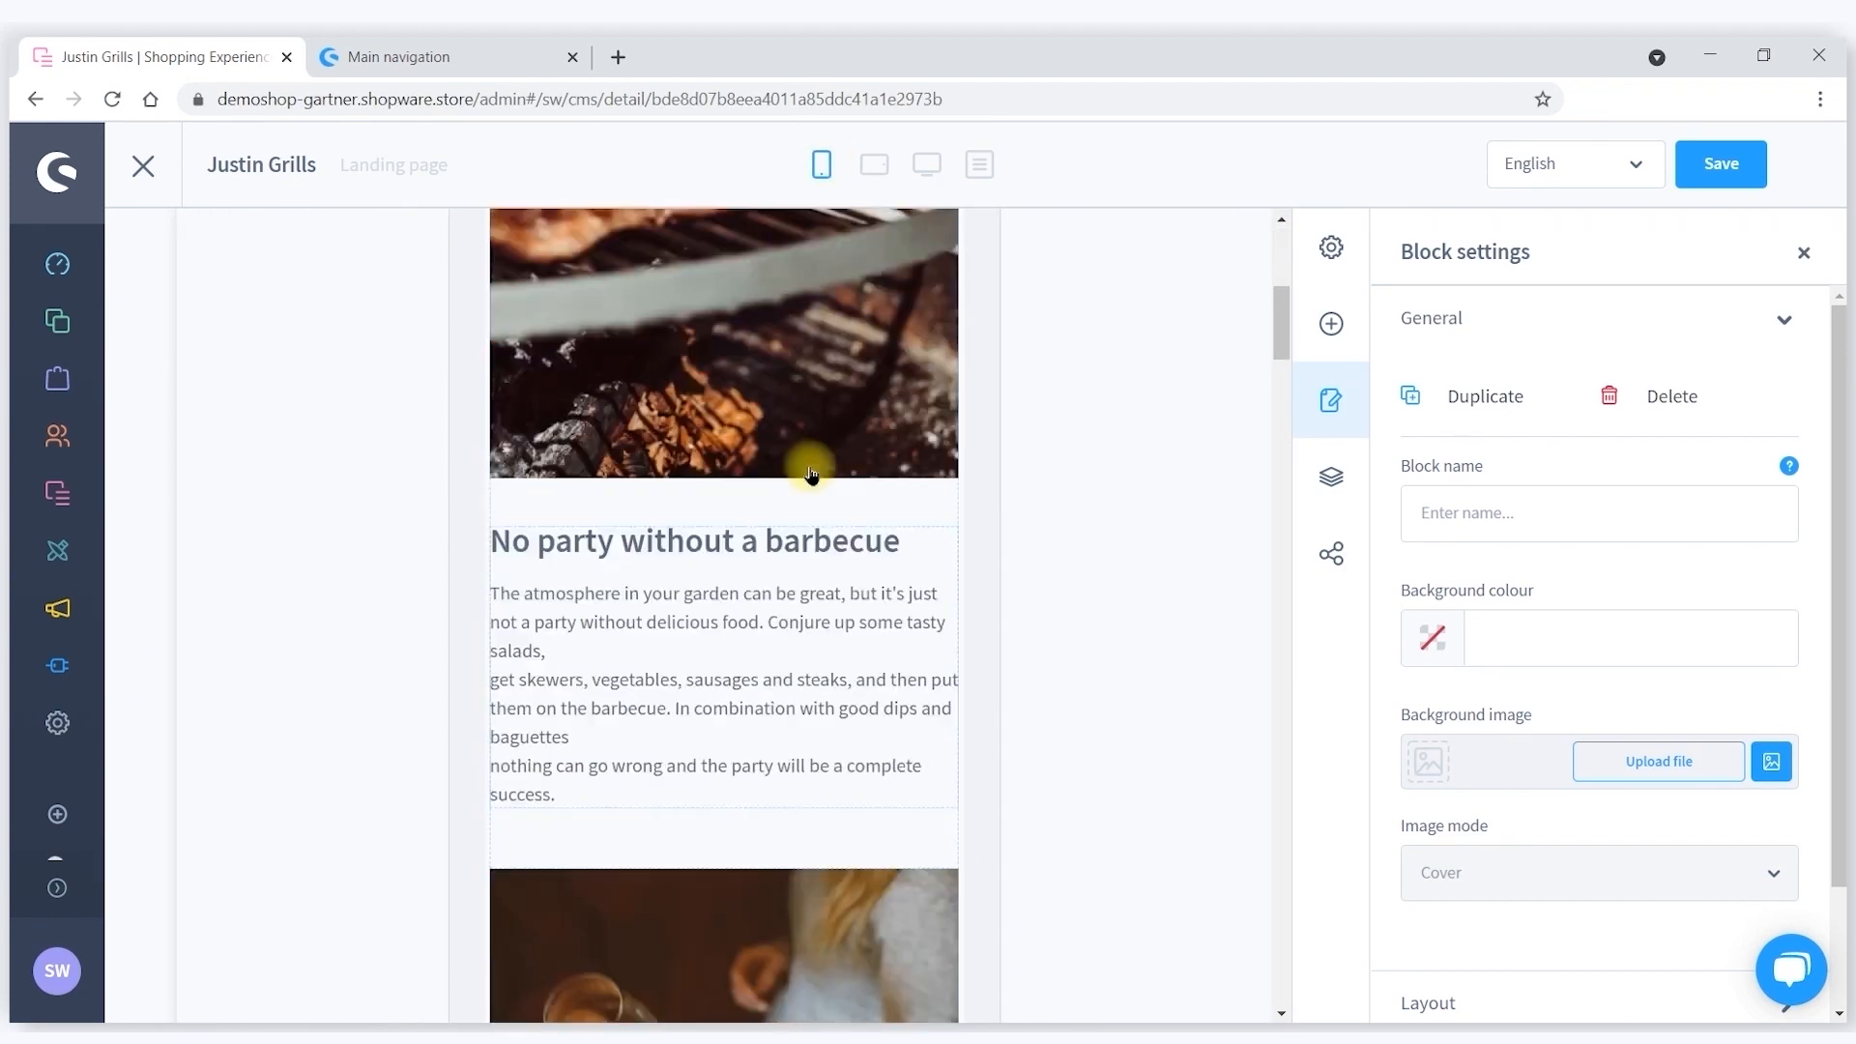
pyautogui.scroll(-15, 811, 469)
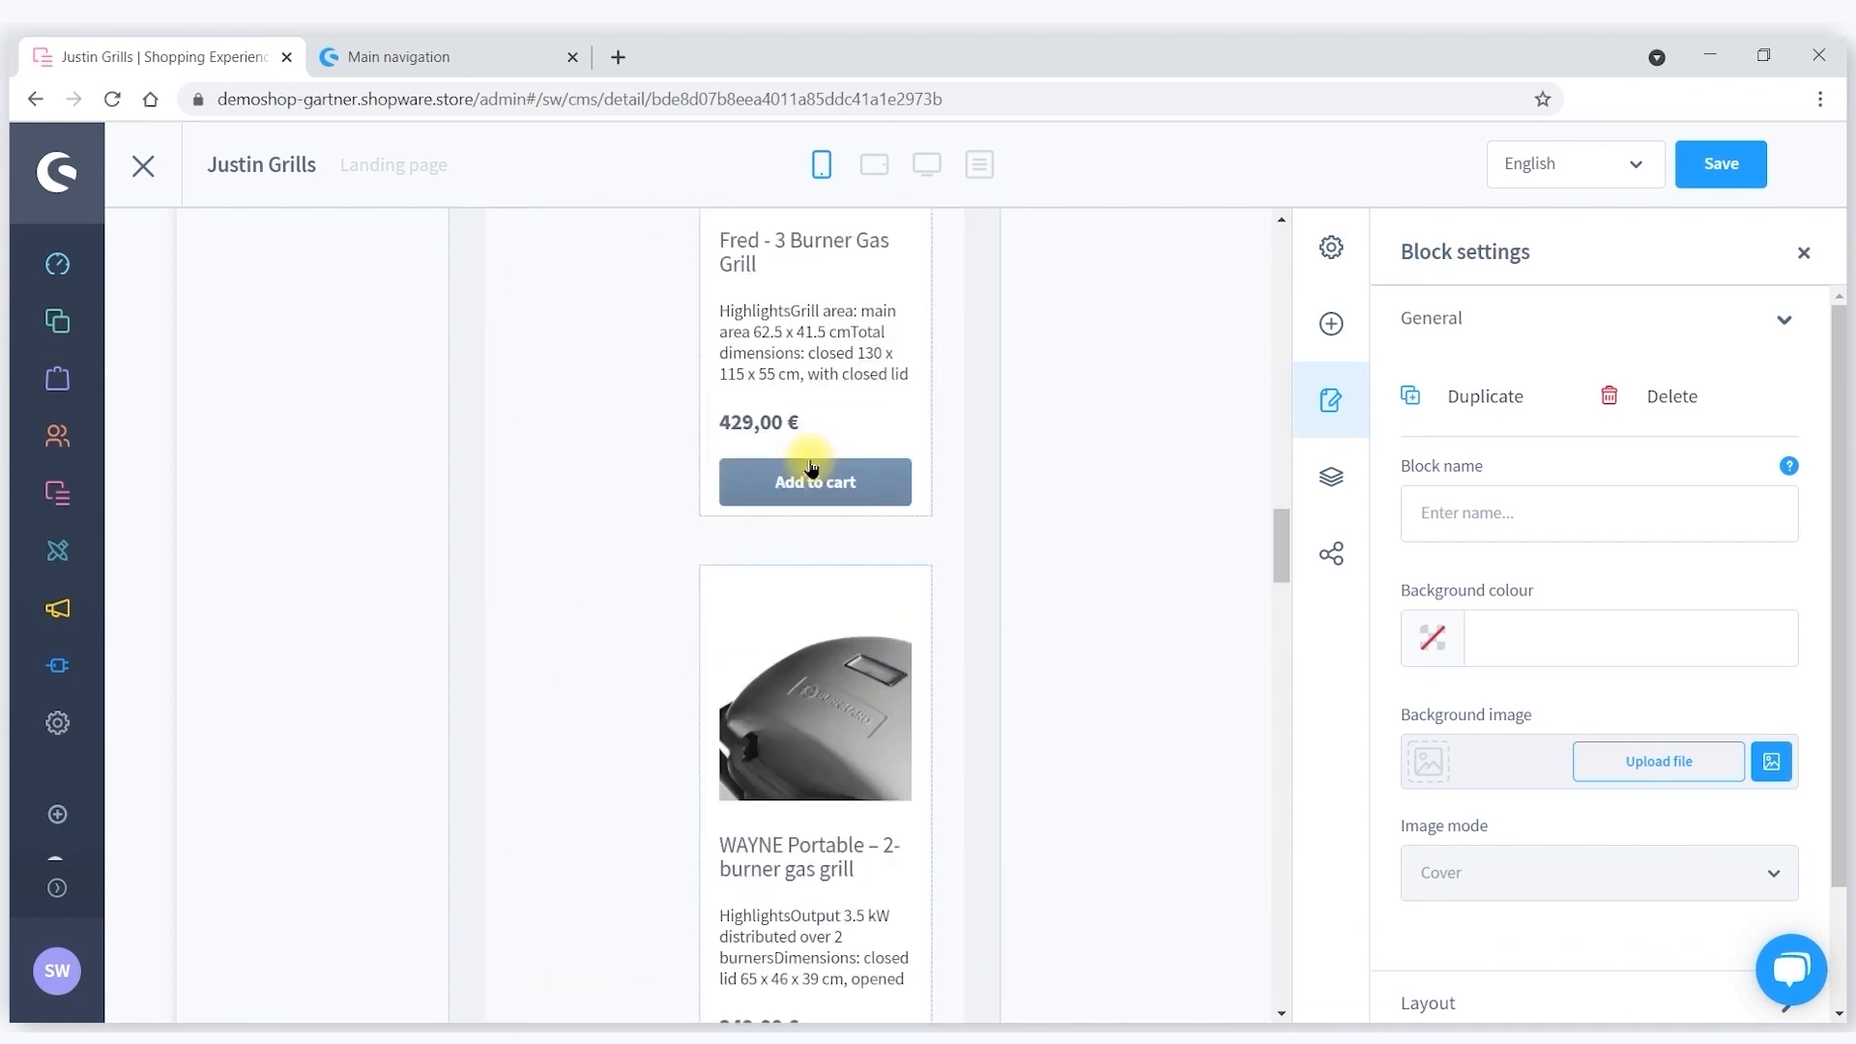
pyautogui.scroll(-15, 811, 469)
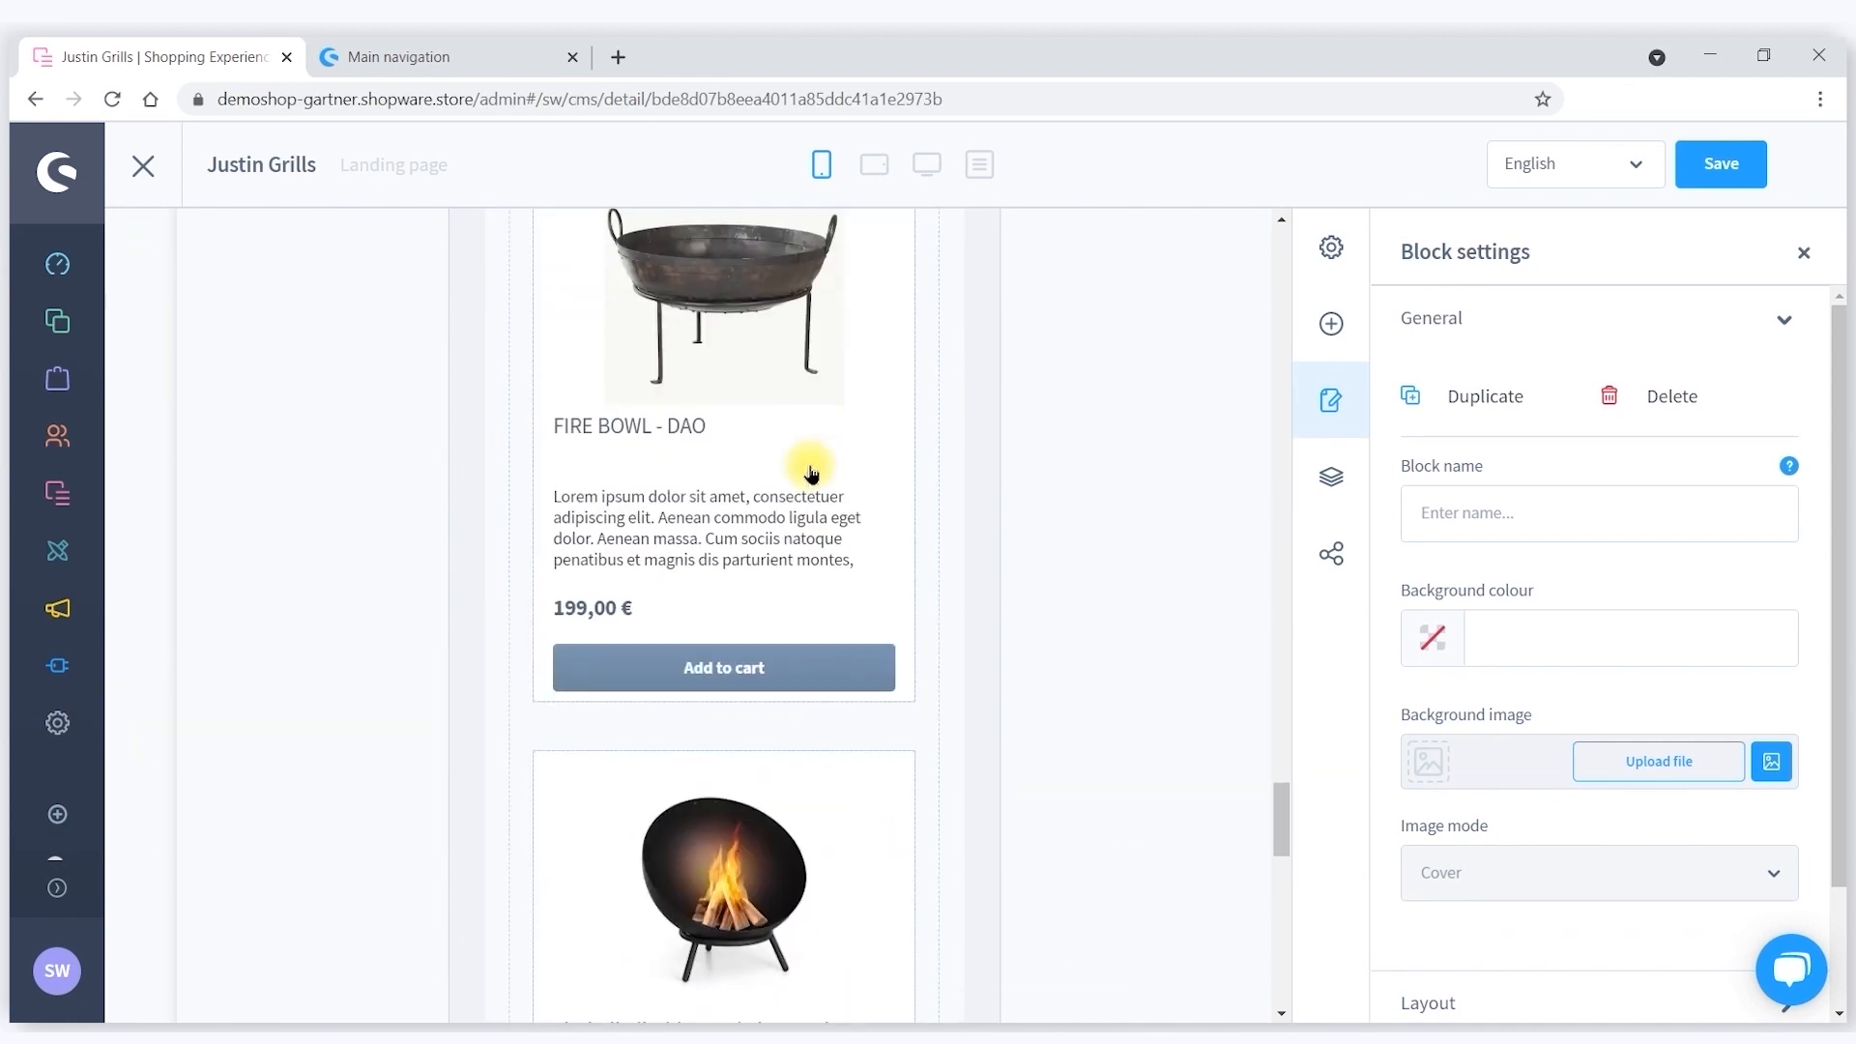
pyautogui.click(868, 166)
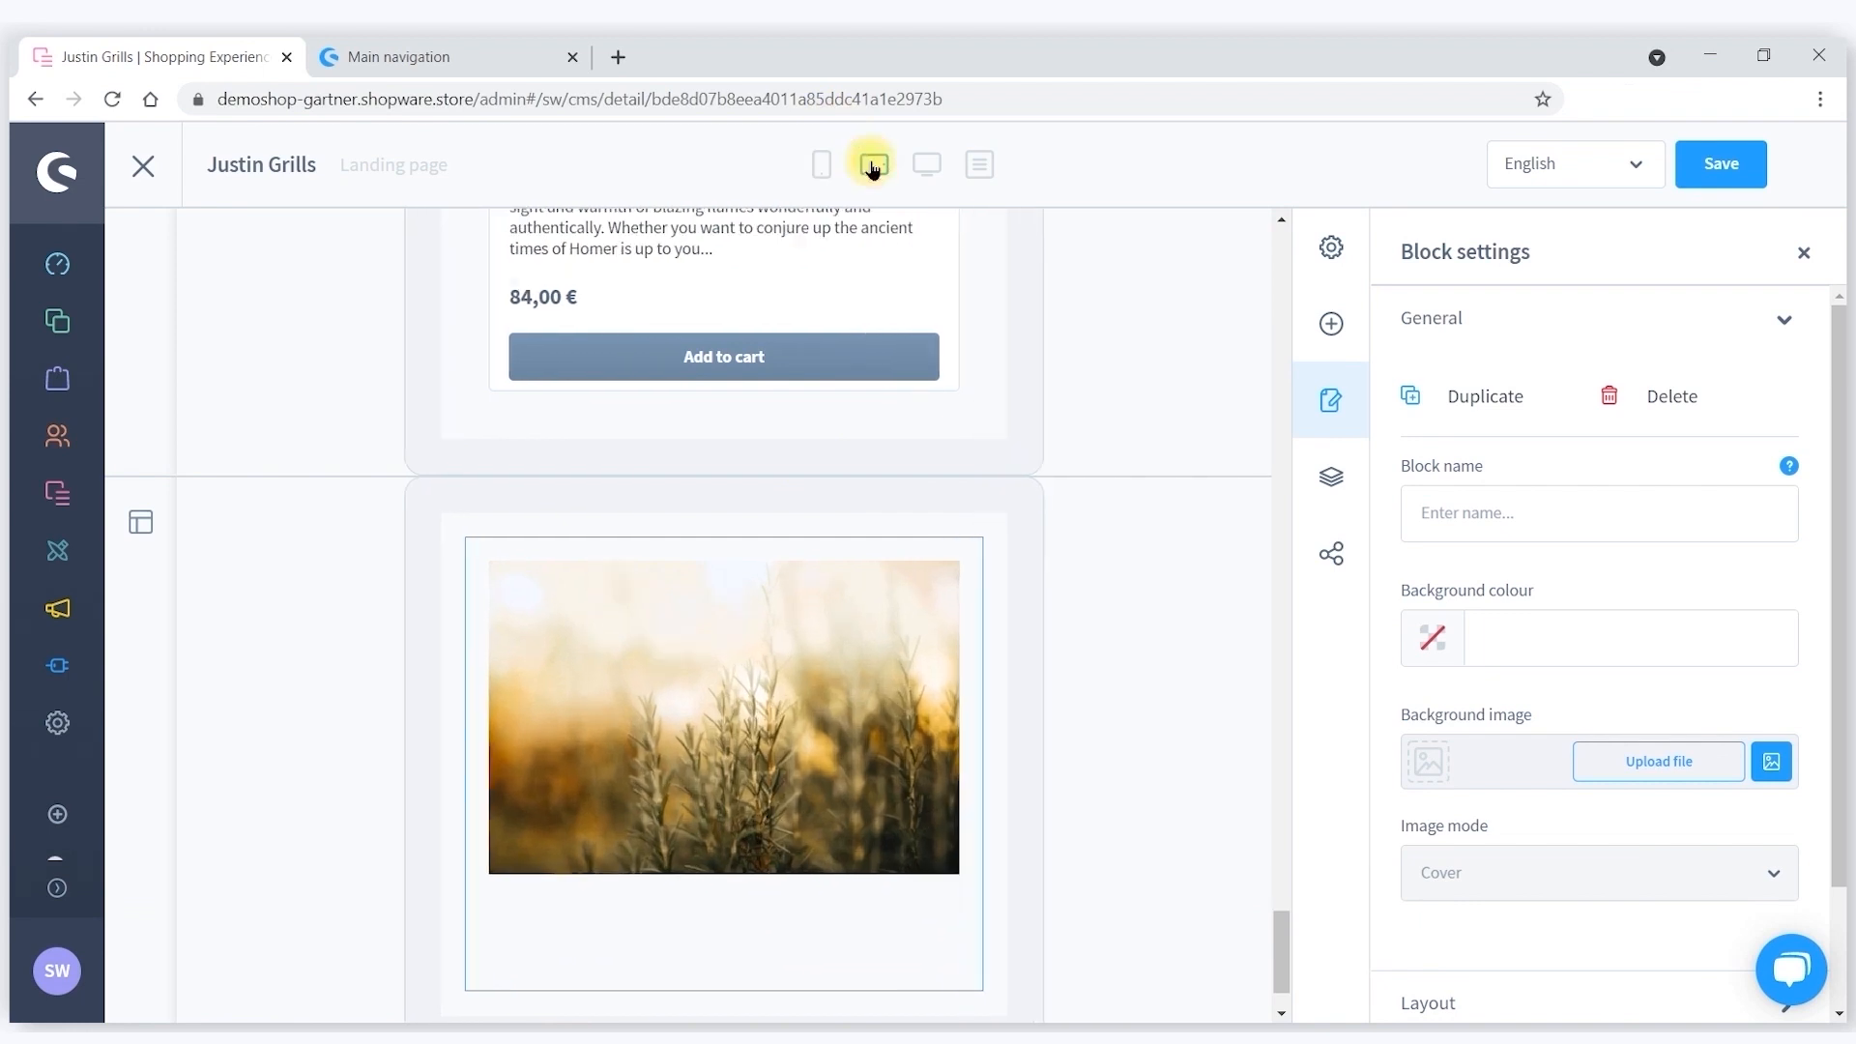
pyautogui.click(924, 168)
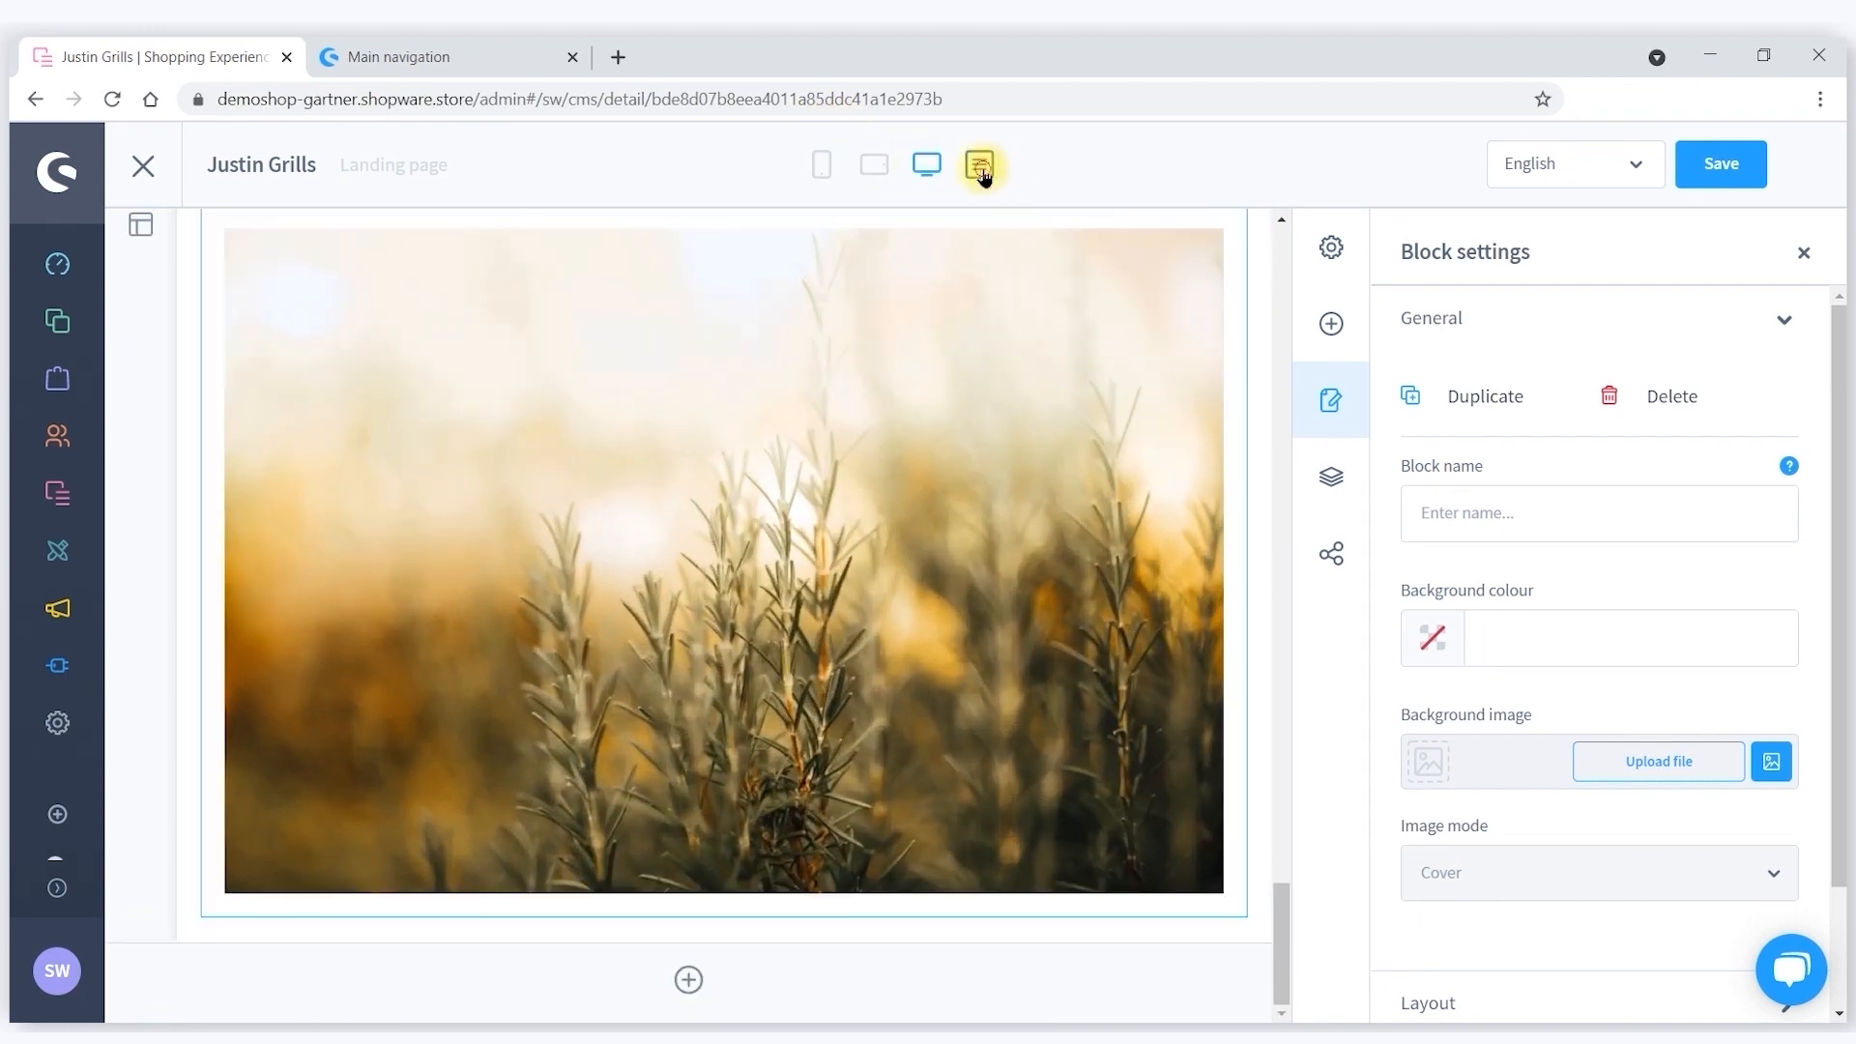
# Switch the layout to form view and review each element's settings fields.
pyautogui.click(980, 167)
pyautogui.scroll(-2, 841, 402)
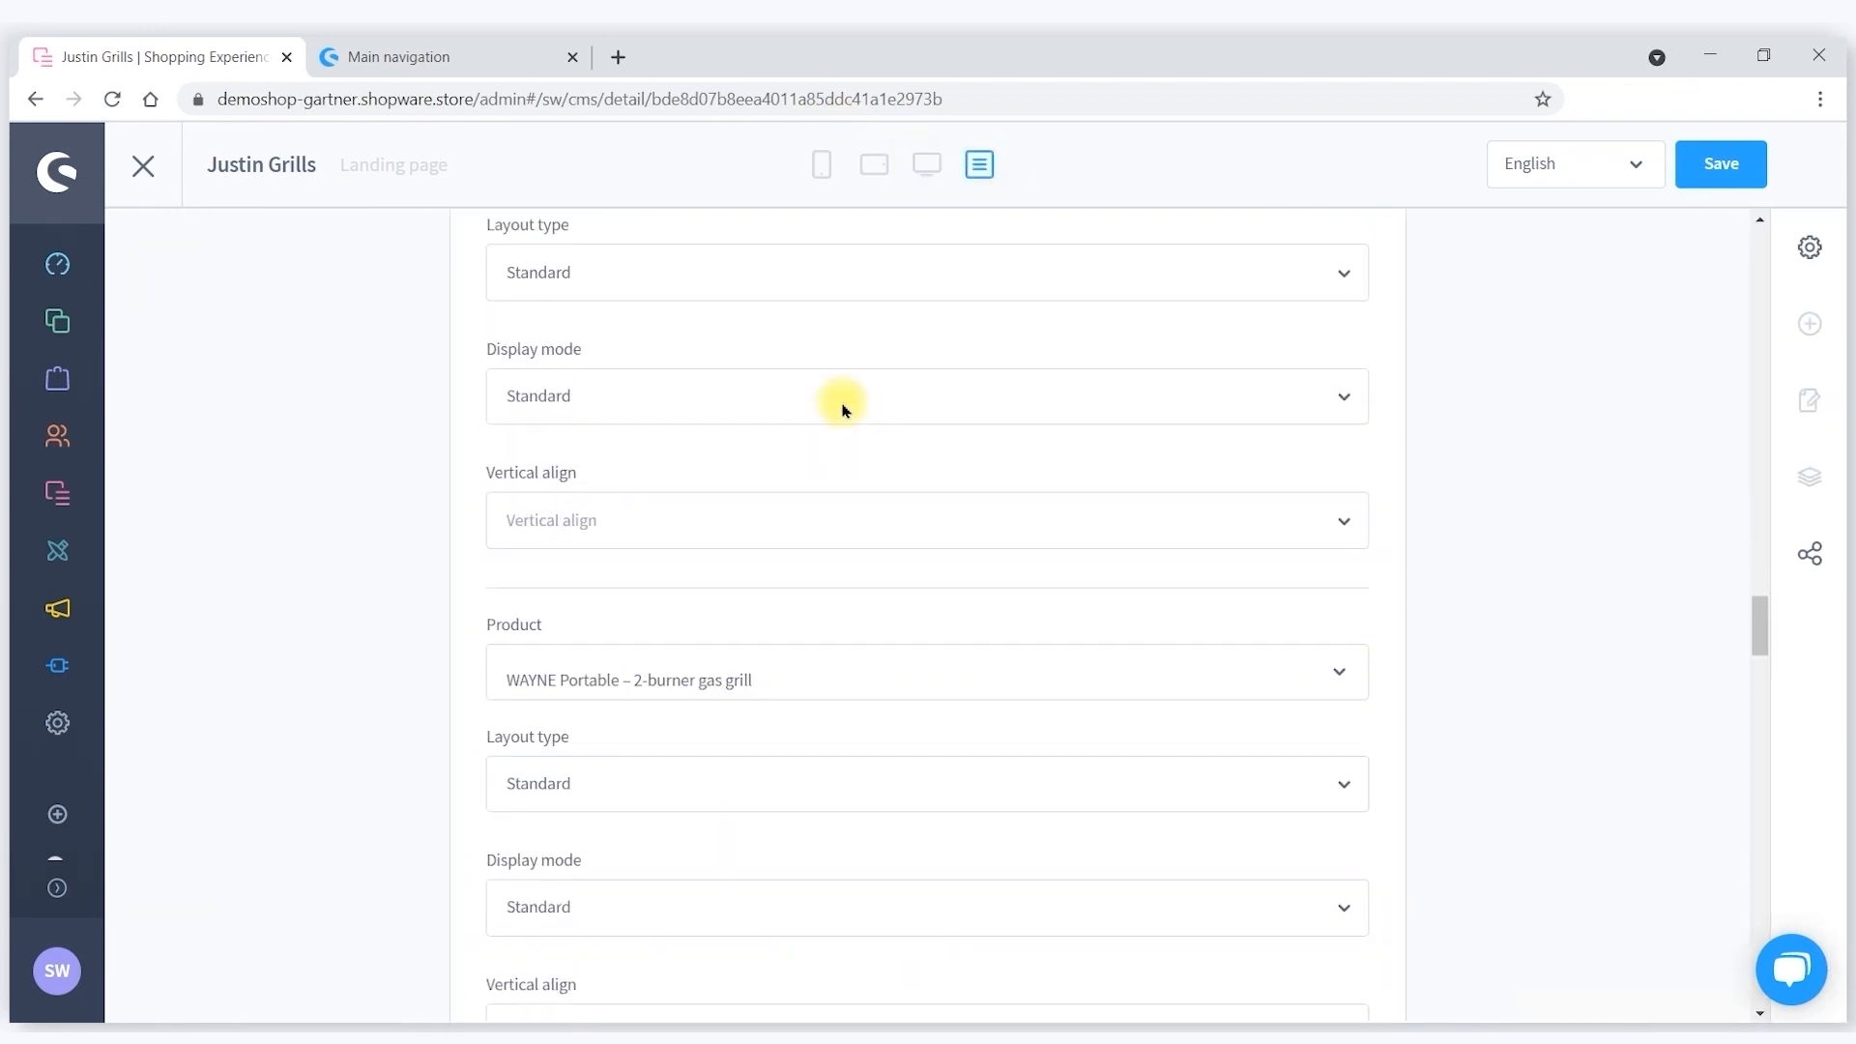
pyautogui.scroll(10, 842, 410)
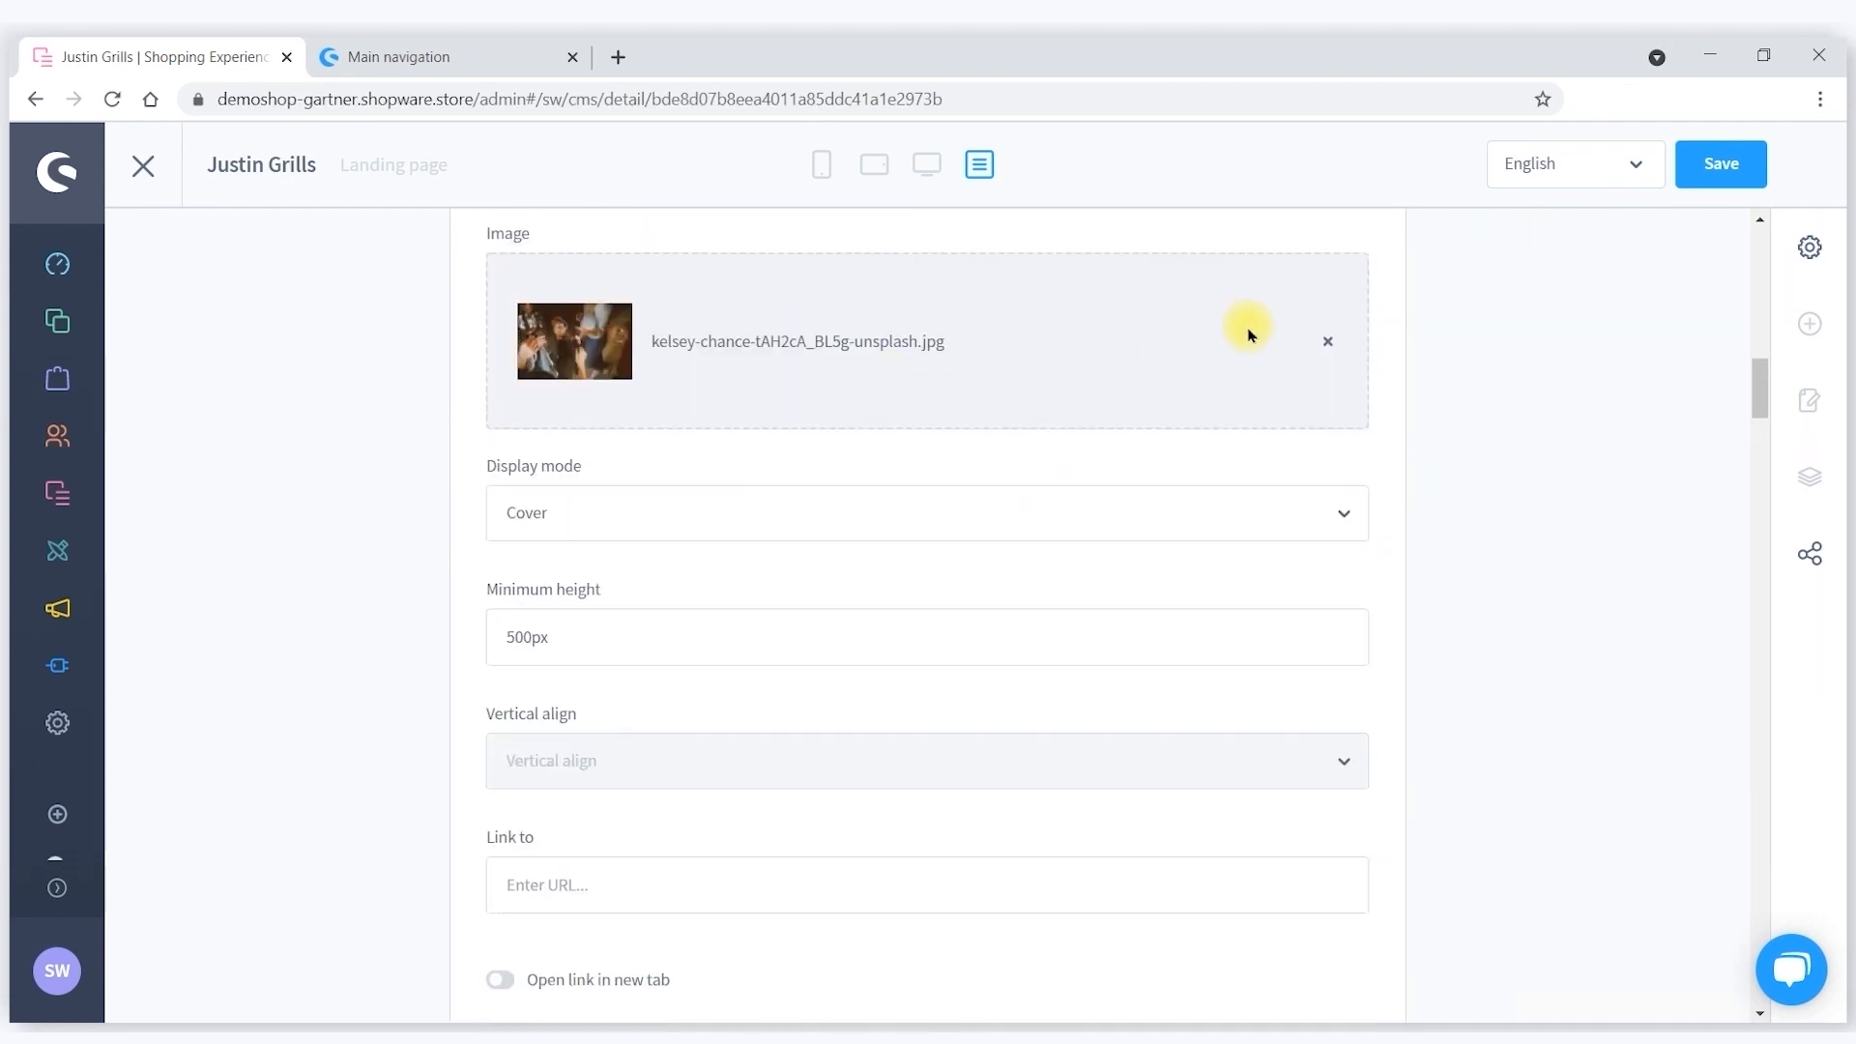
pyautogui.scroll(10, 1247, 334)
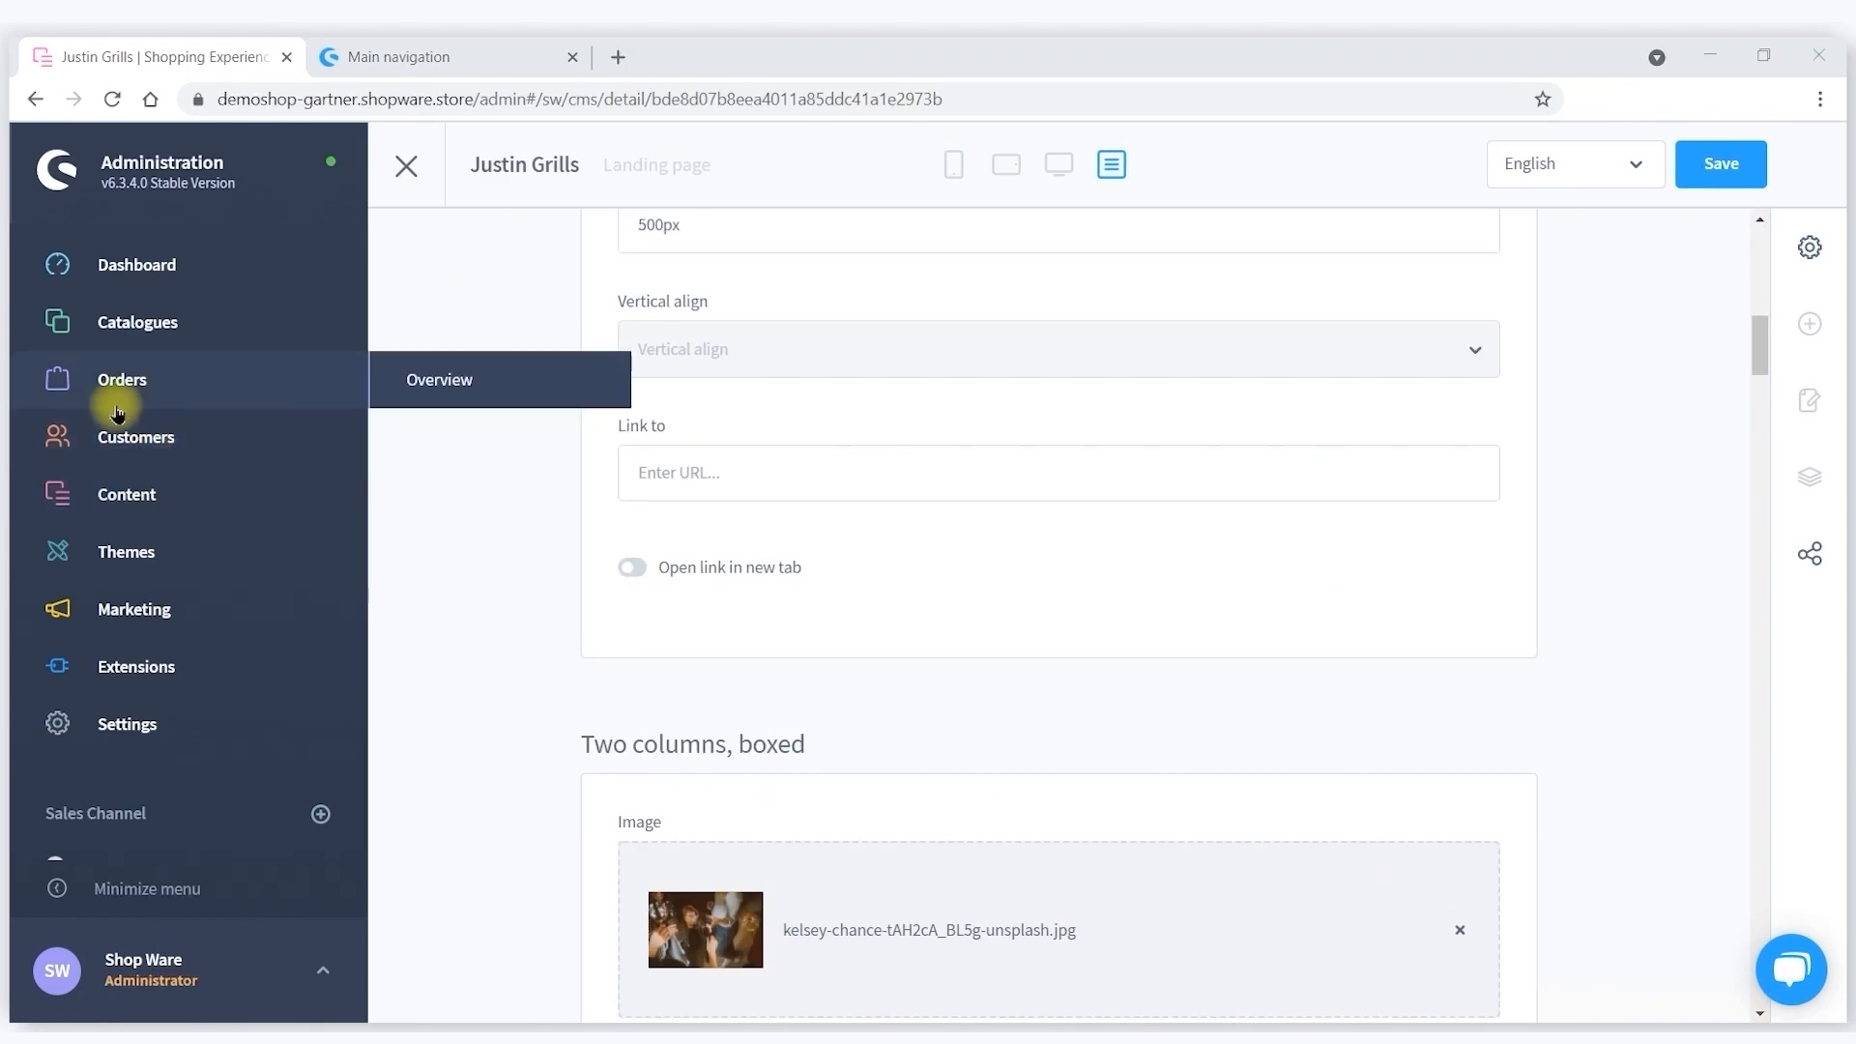
# Open the Grill Special category under Home > Main navigation > Summer BBQ in Catalogues > Categories.
pyautogui.moveTo(119, 348)
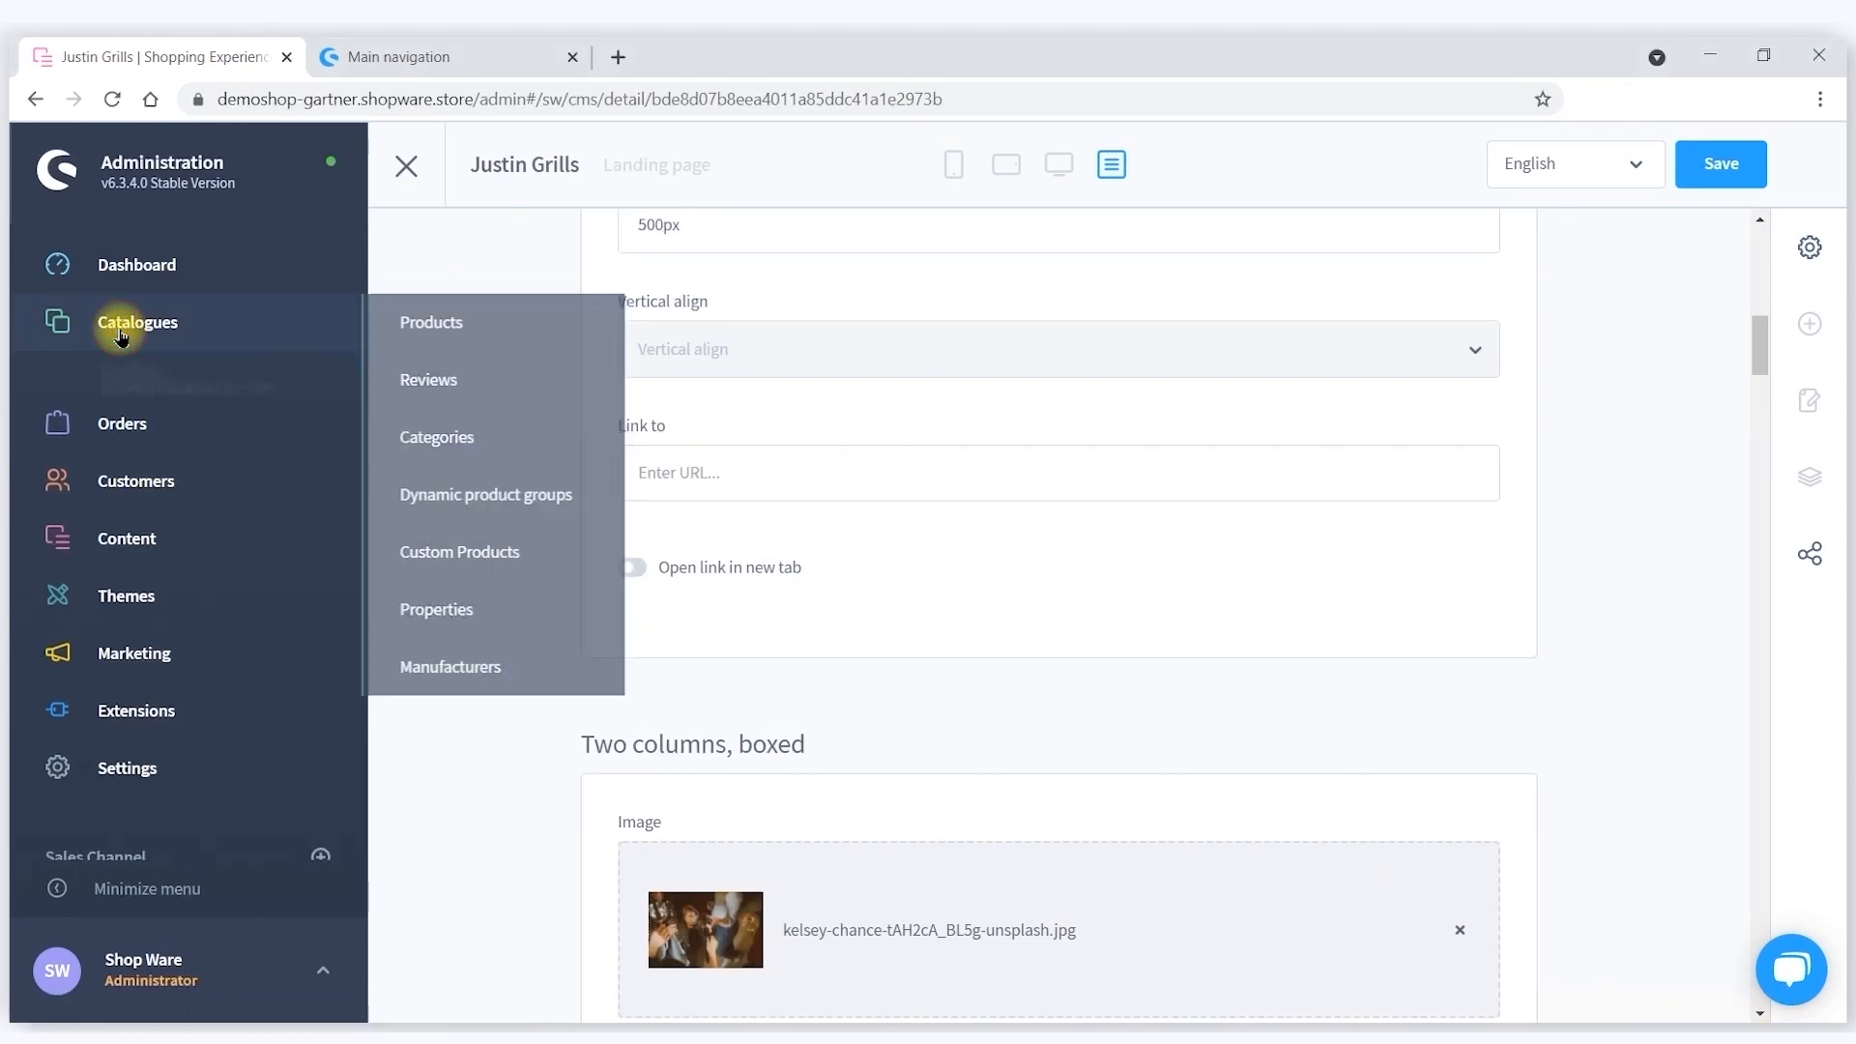
pyautogui.click(120, 333)
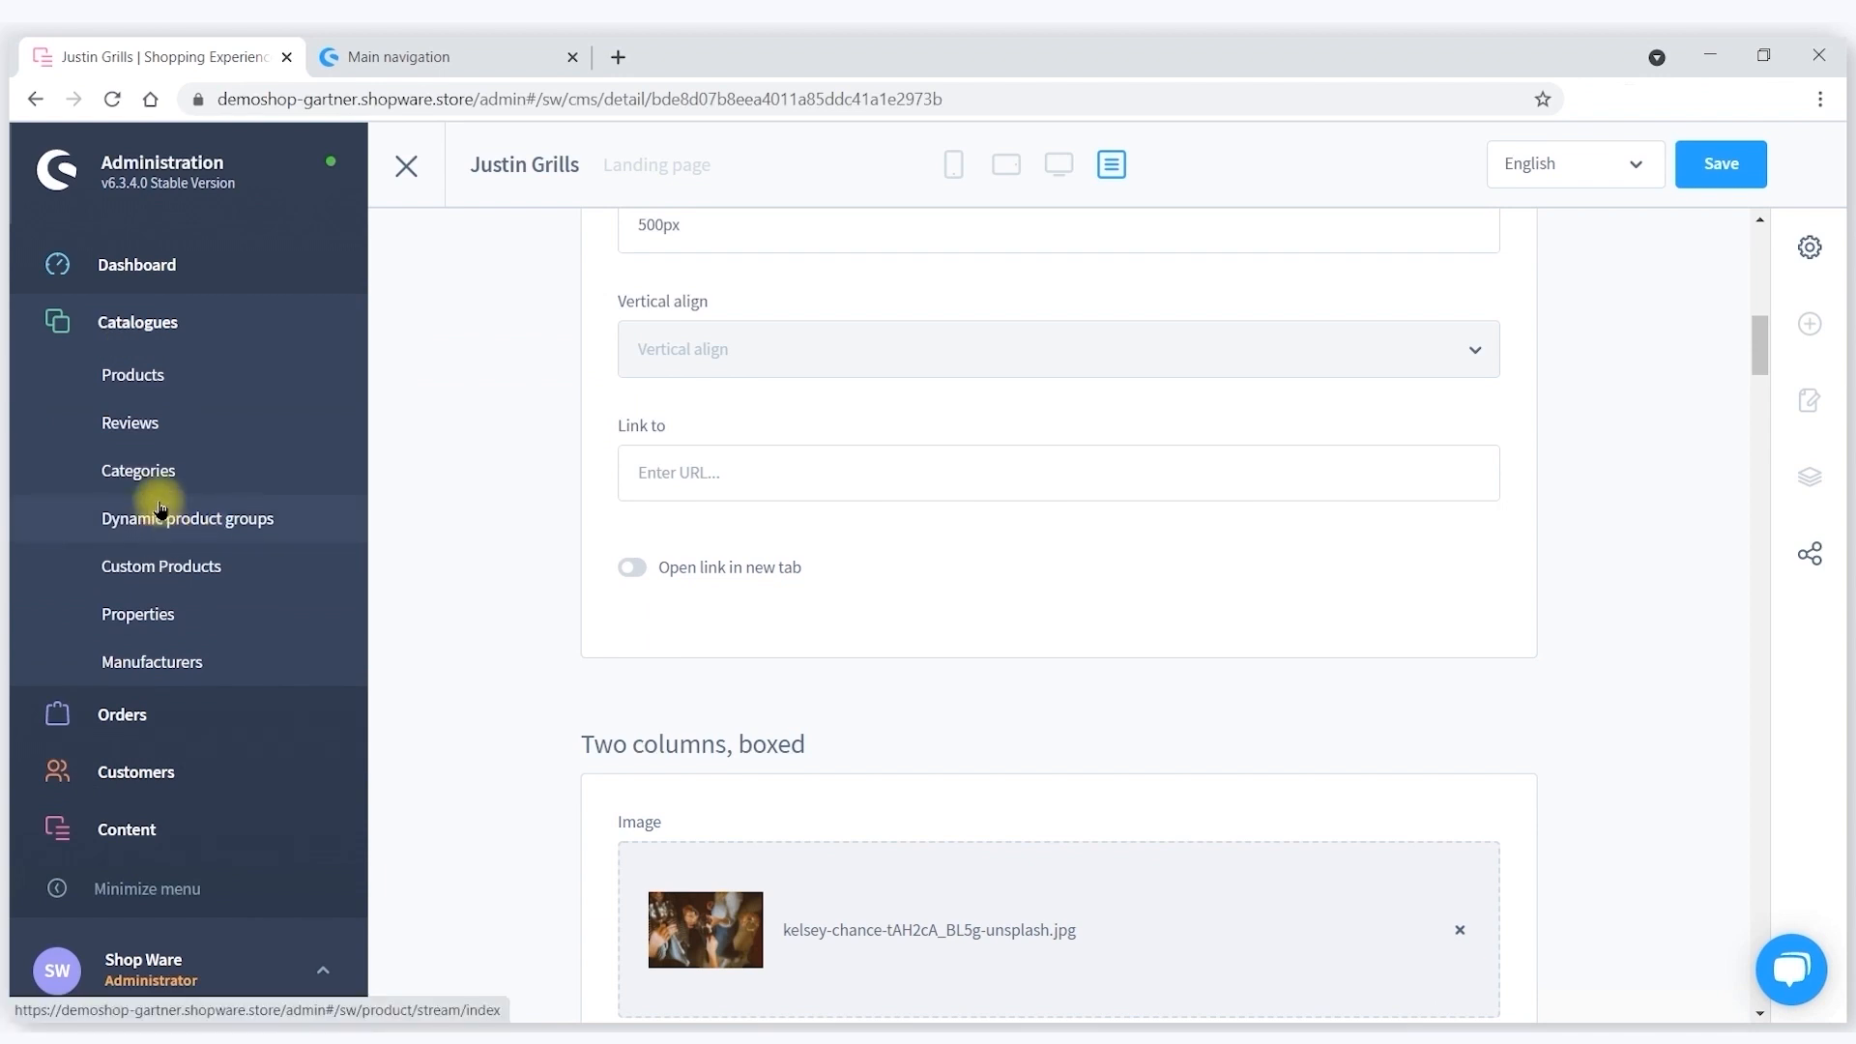
pyautogui.click(147, 471)
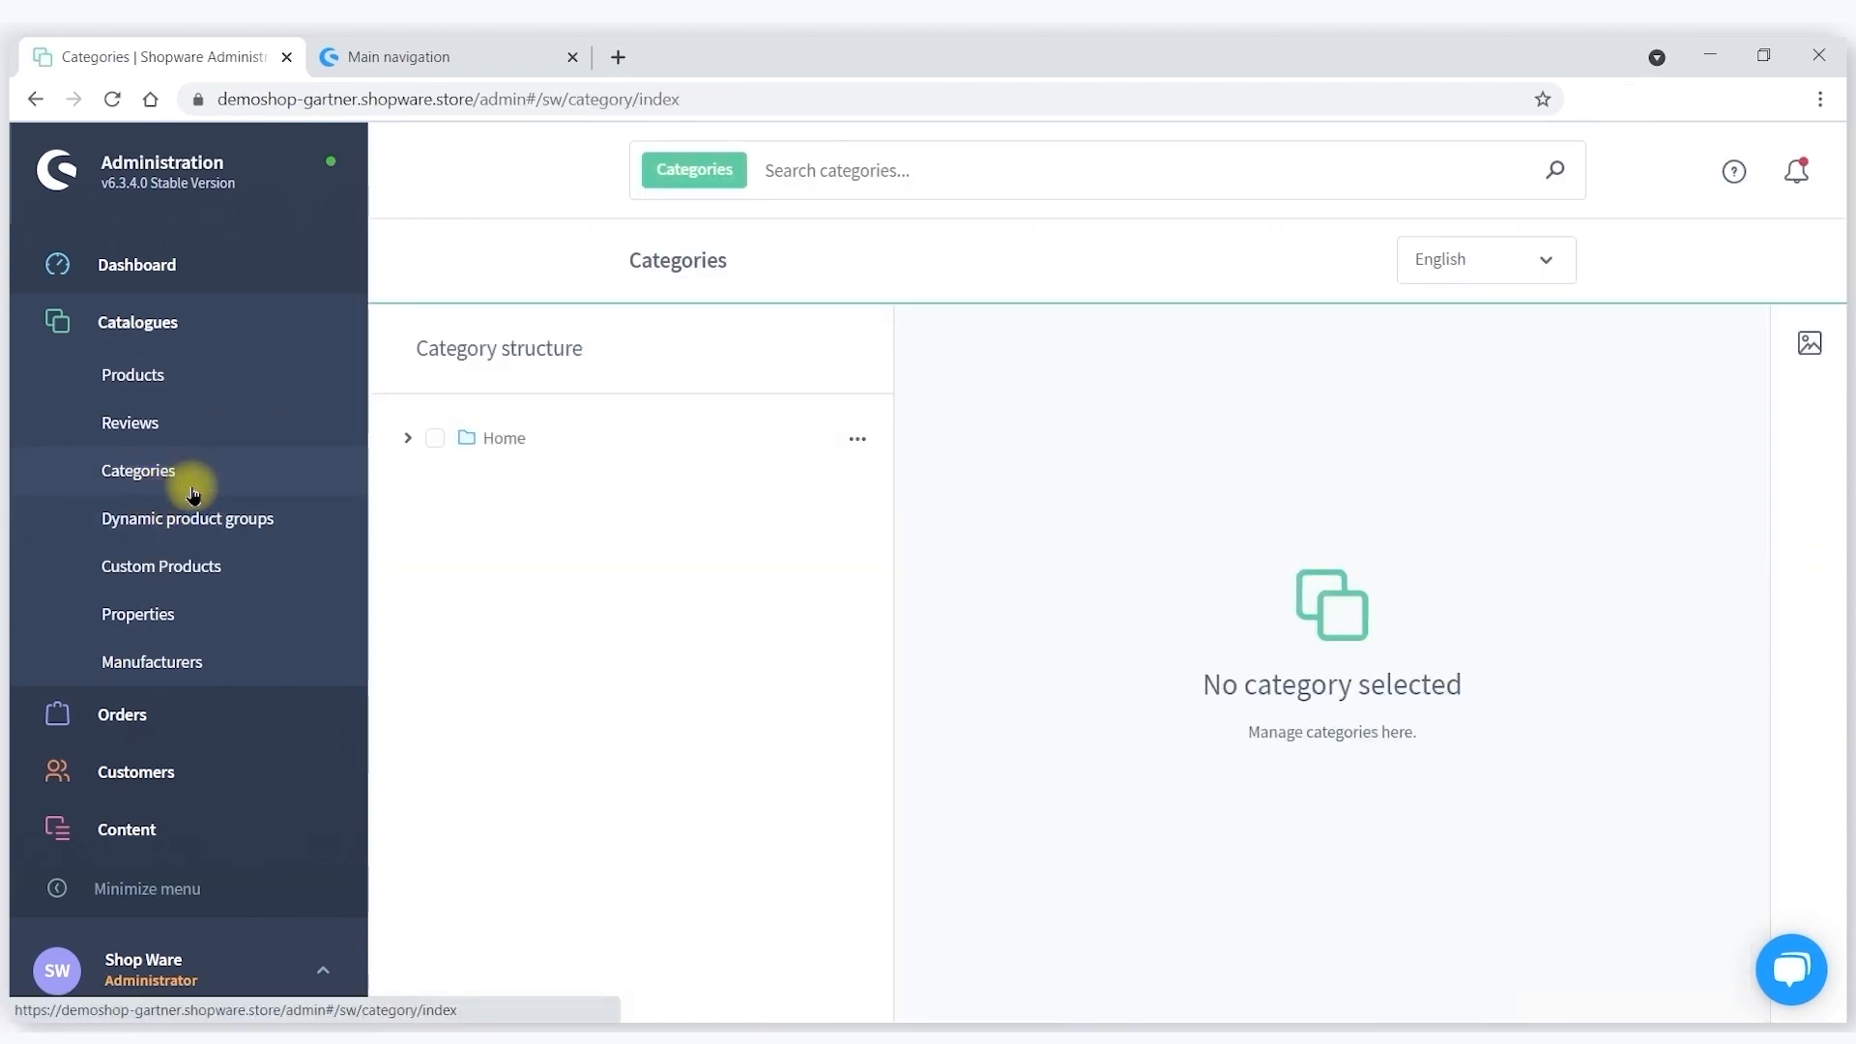
pyautogui.click(407, 439)
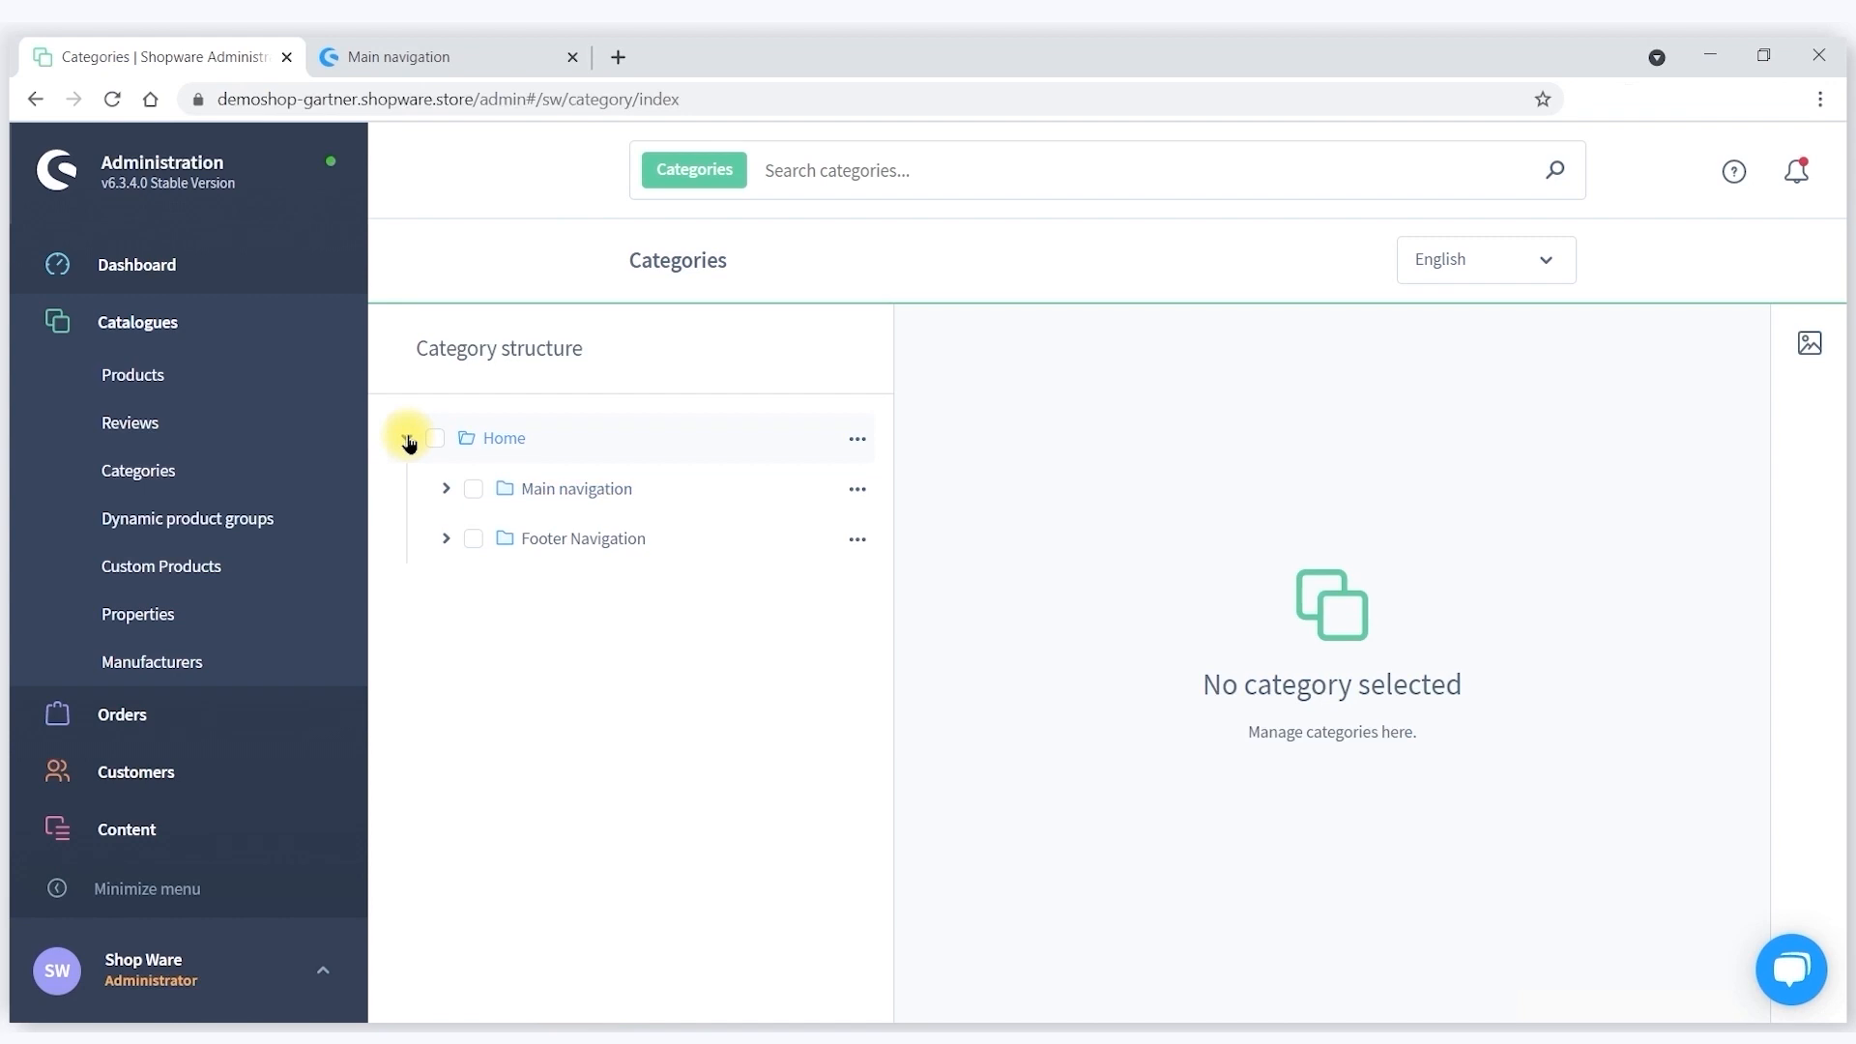
pyautogui.click(448, 492)
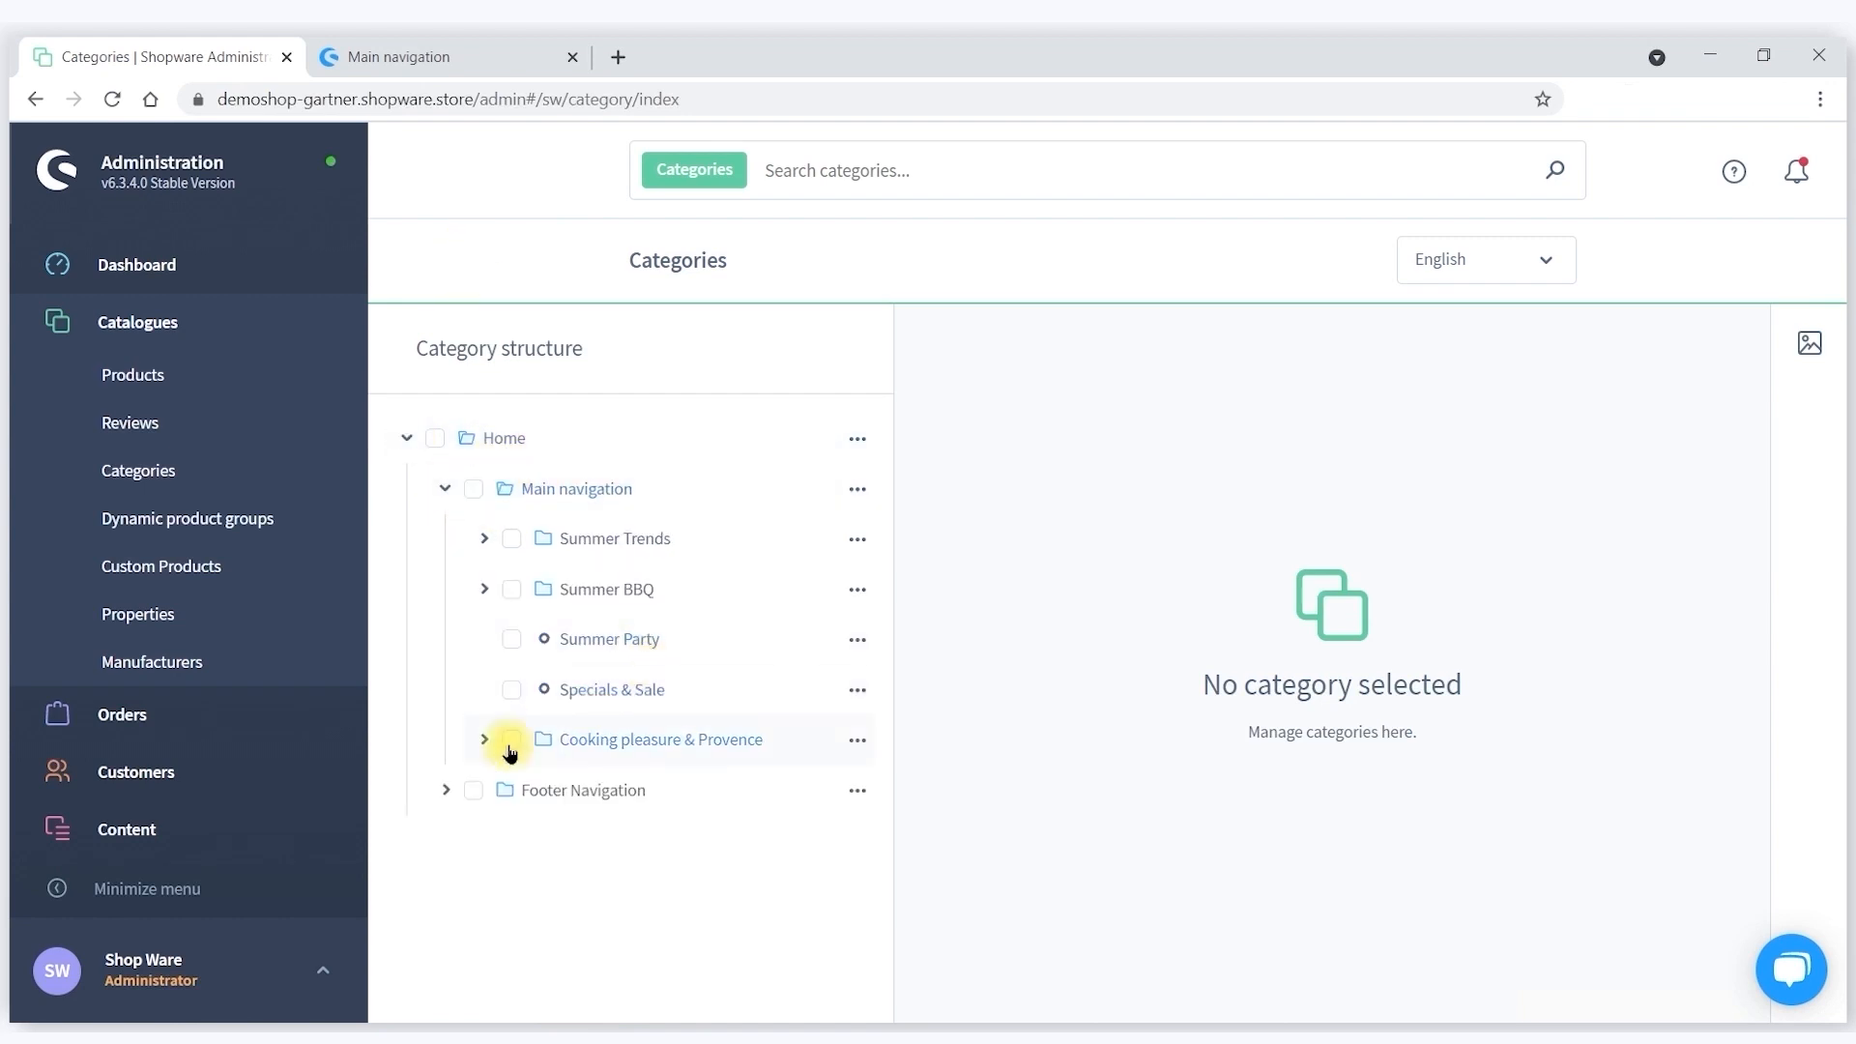
pyautogui.click(485, 592)
pyautogui.click(629, 745)
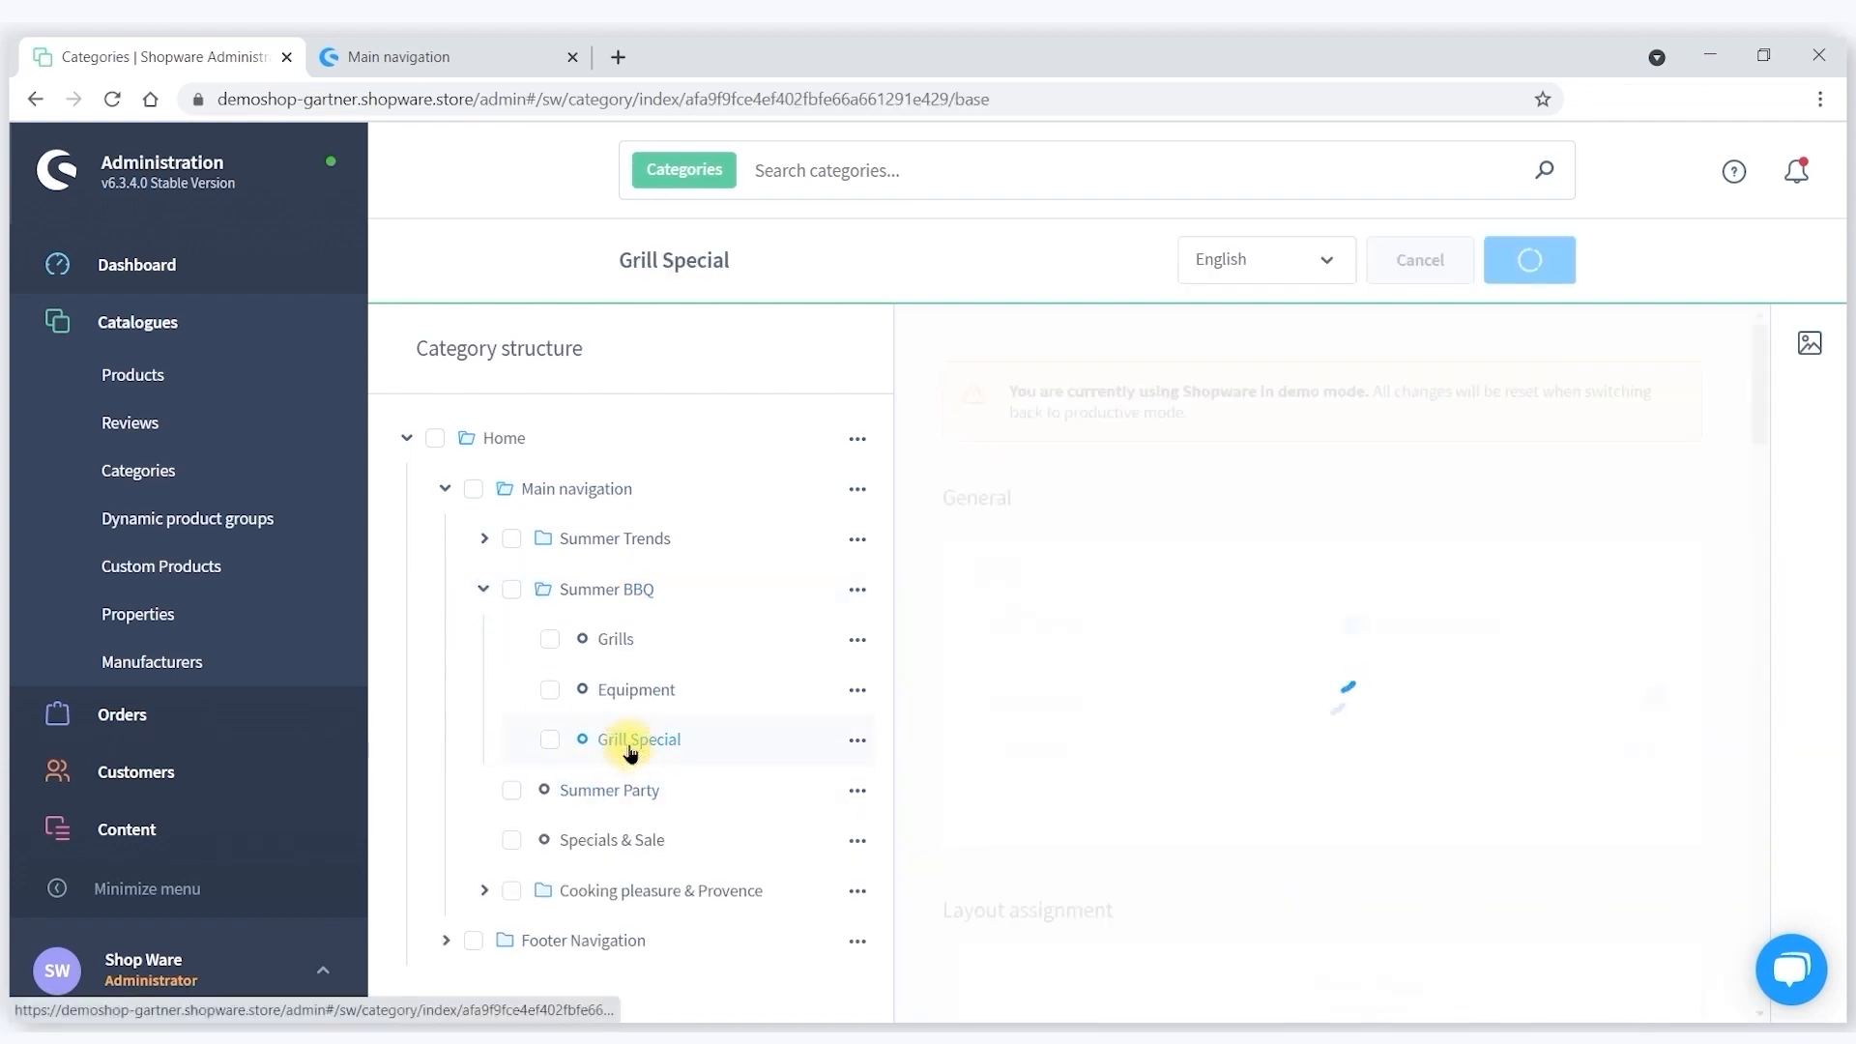
pyautogui.click(397, 56)
# Open Grill Special from the storefront's Summer BBQ menu and scroll through its listing.
pyautogui.moveTo(288, 344)
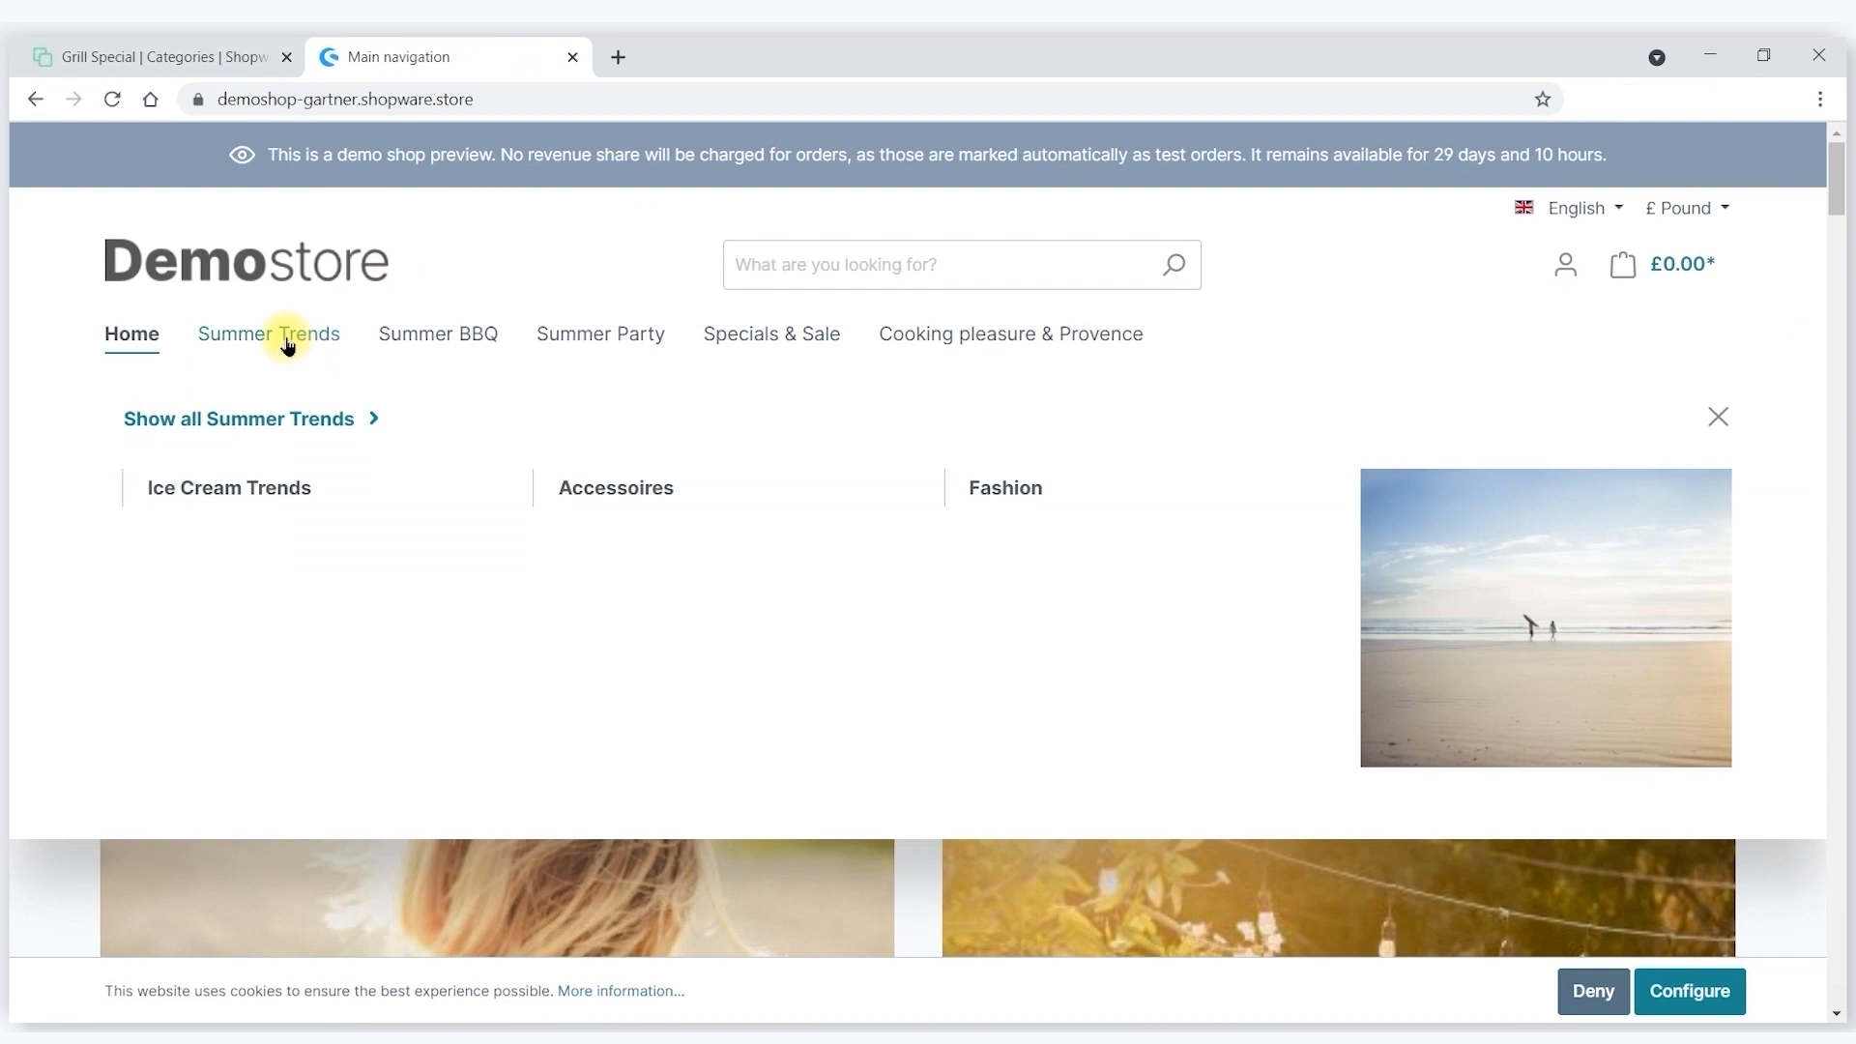
pyautogui.moveTo(442, 335)
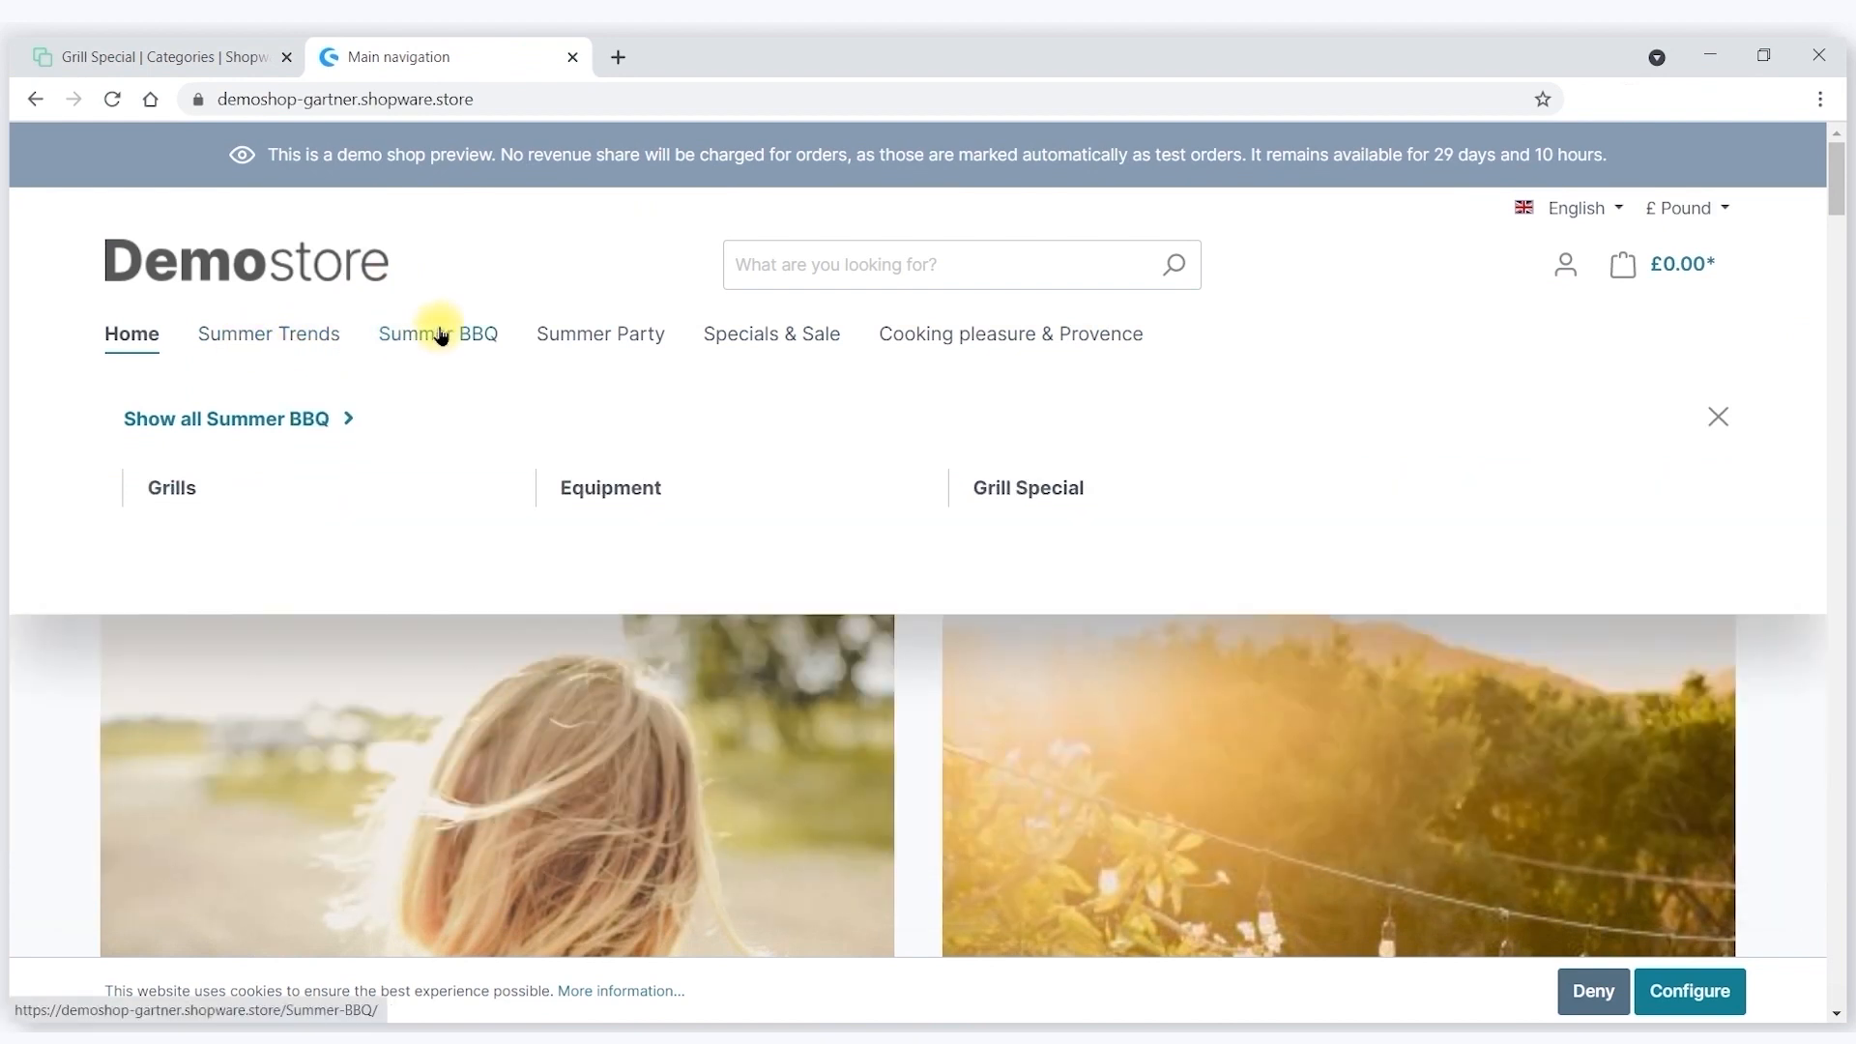
pyautogui.click(1060, 486)
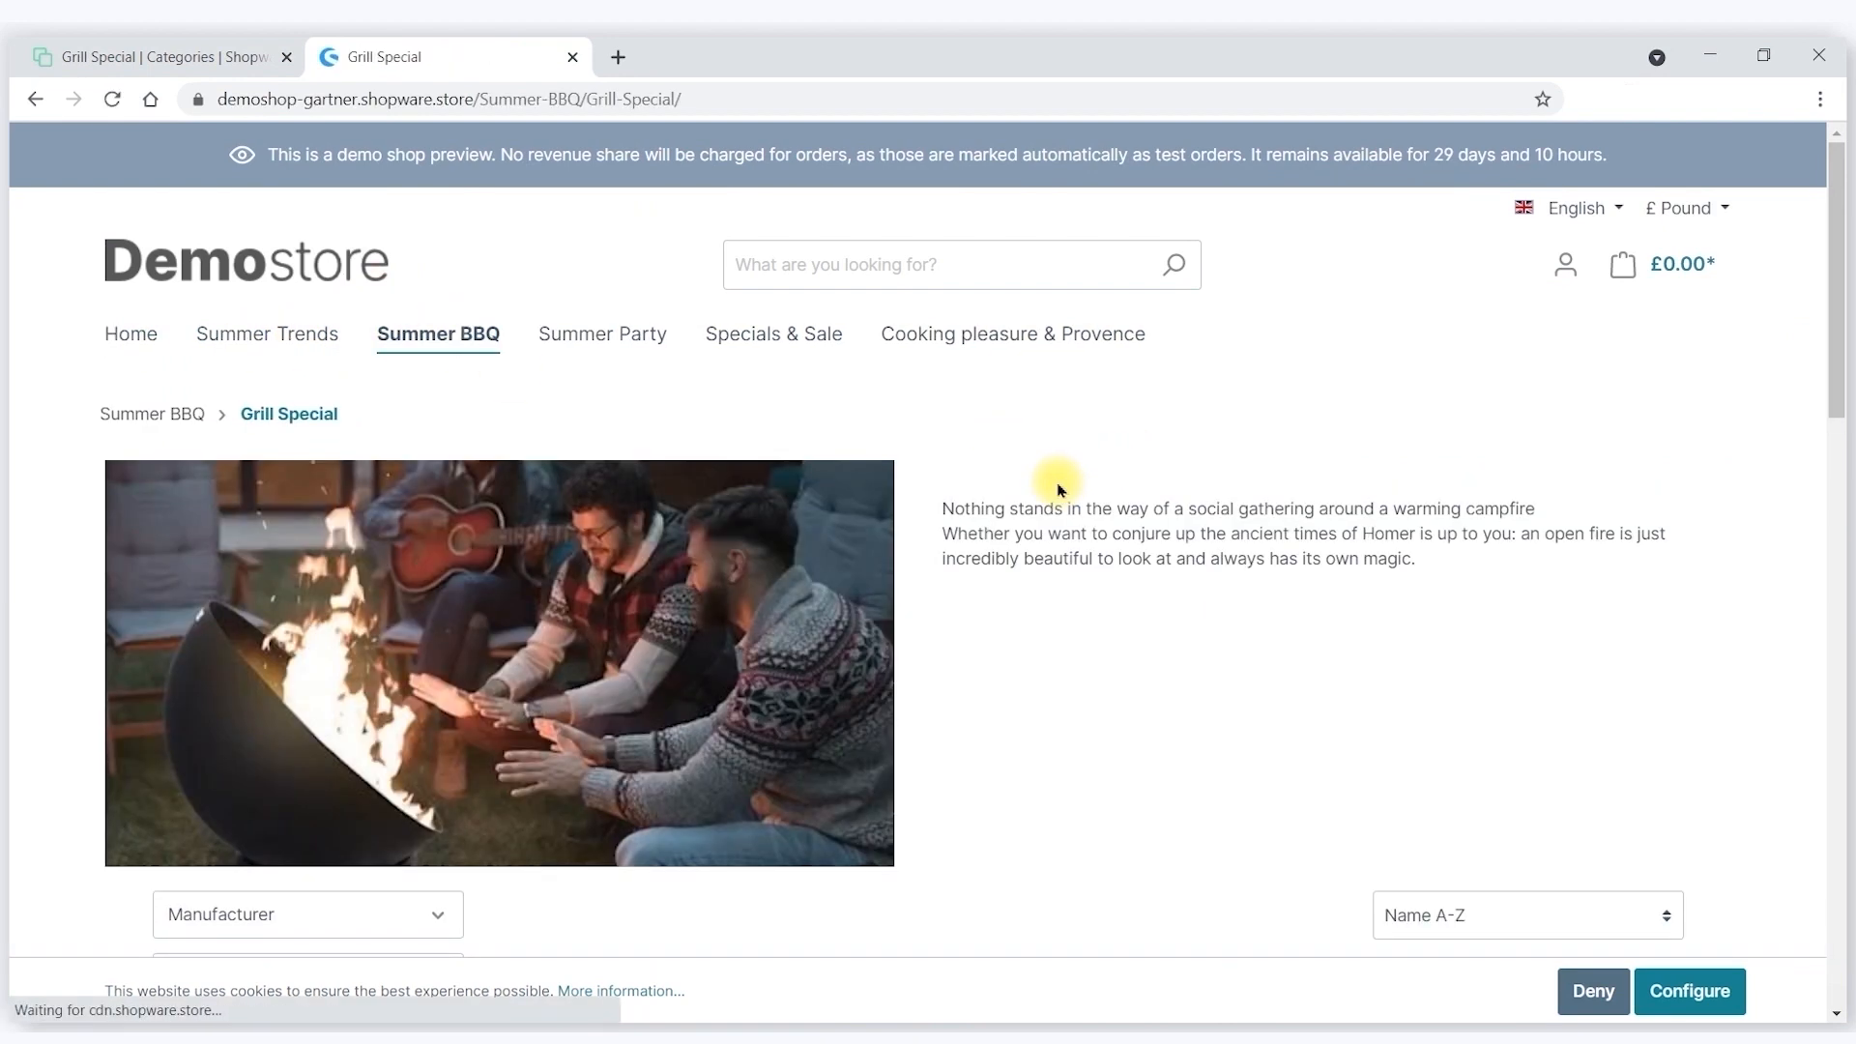
pyautogui.scroll(-7, 822, 580)
pyautogui.scroll(5, 682, 556)
pyautogui.scroll(-2, 681, 556)
# Assign the Justin Grills layout to the Grill Special category.
pyautogui.click(158, 56)
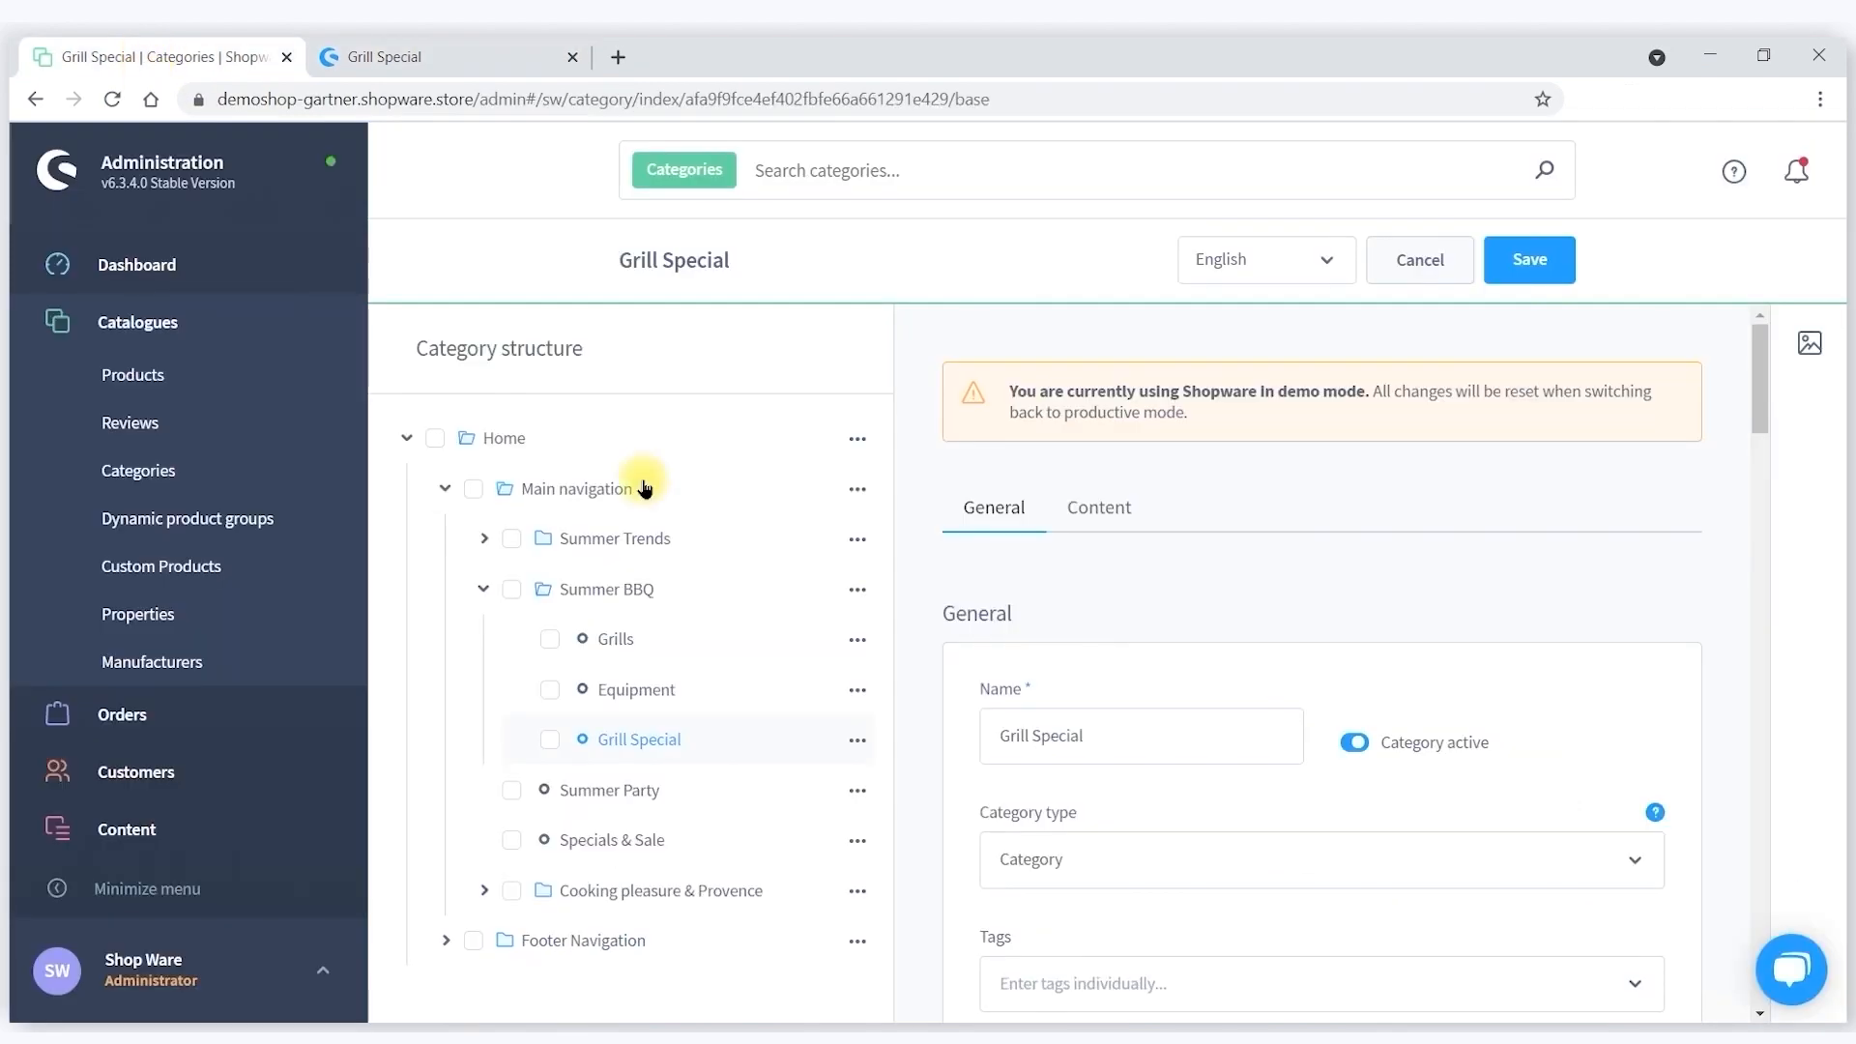
pyautogui.scroll(-5, 1189, 542)
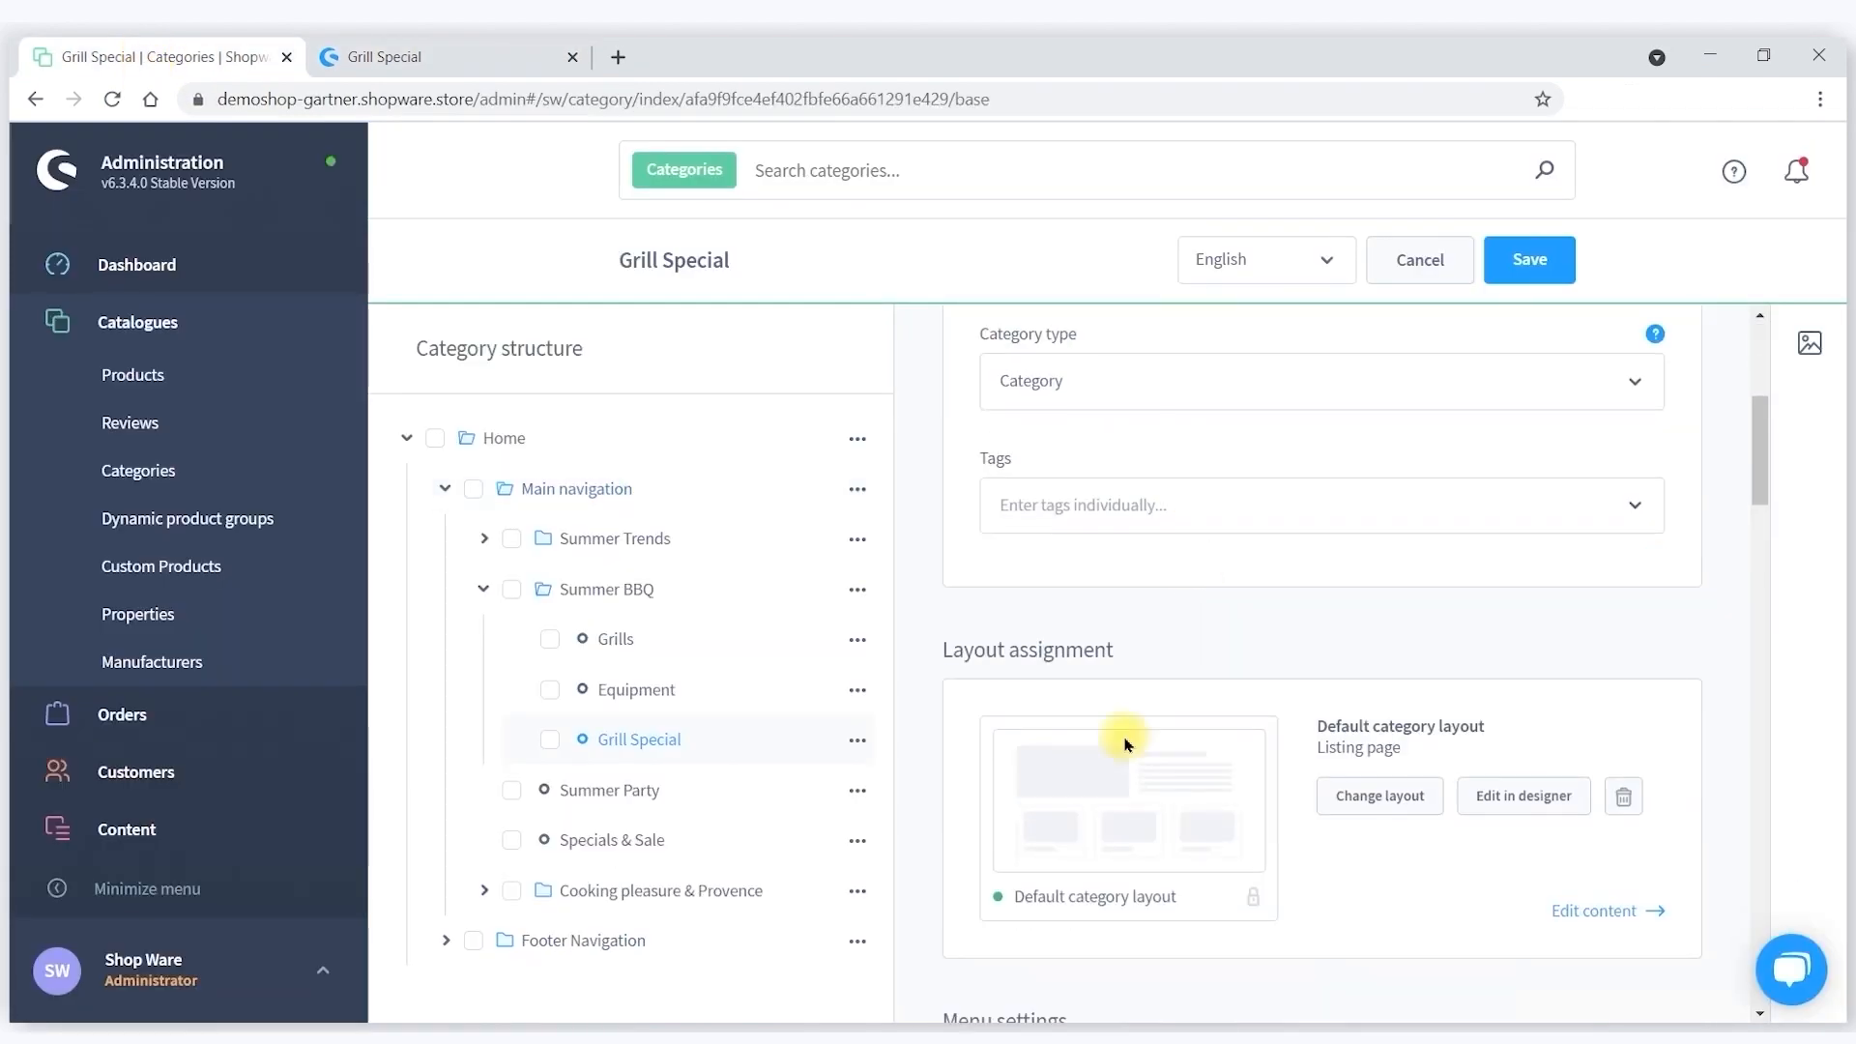
pyautogui.scroll(-1, 1244, 622)
pyautogui.scroll(6, 1223, 614)
pyautogui.scroll(-5, 1222, 623)
pyautogui.scroll(-7, 1223, 622)
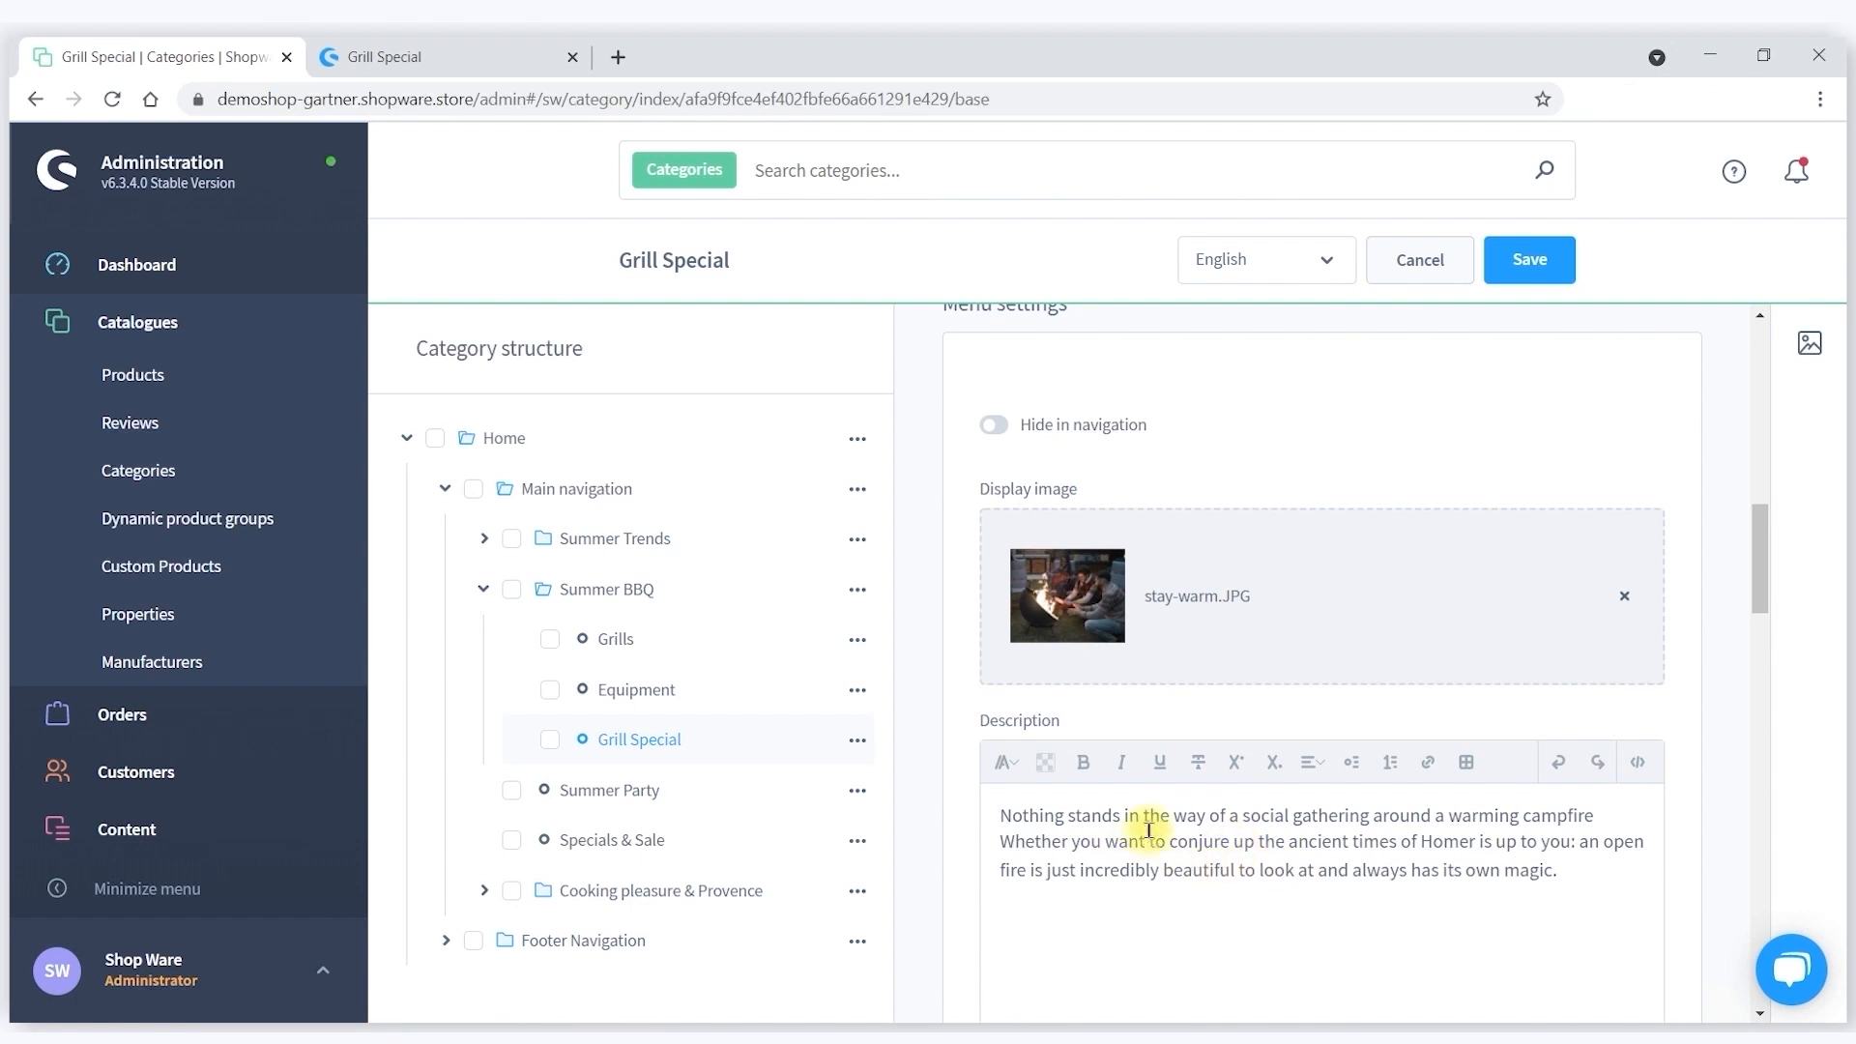
pyautogui.scroll(-5, 1151, 817)
pyautogui.scroll(12, 1151, 810)
pyautogui.scroll(-3, 1158, 783)
pyautogui.click(1389, 673)
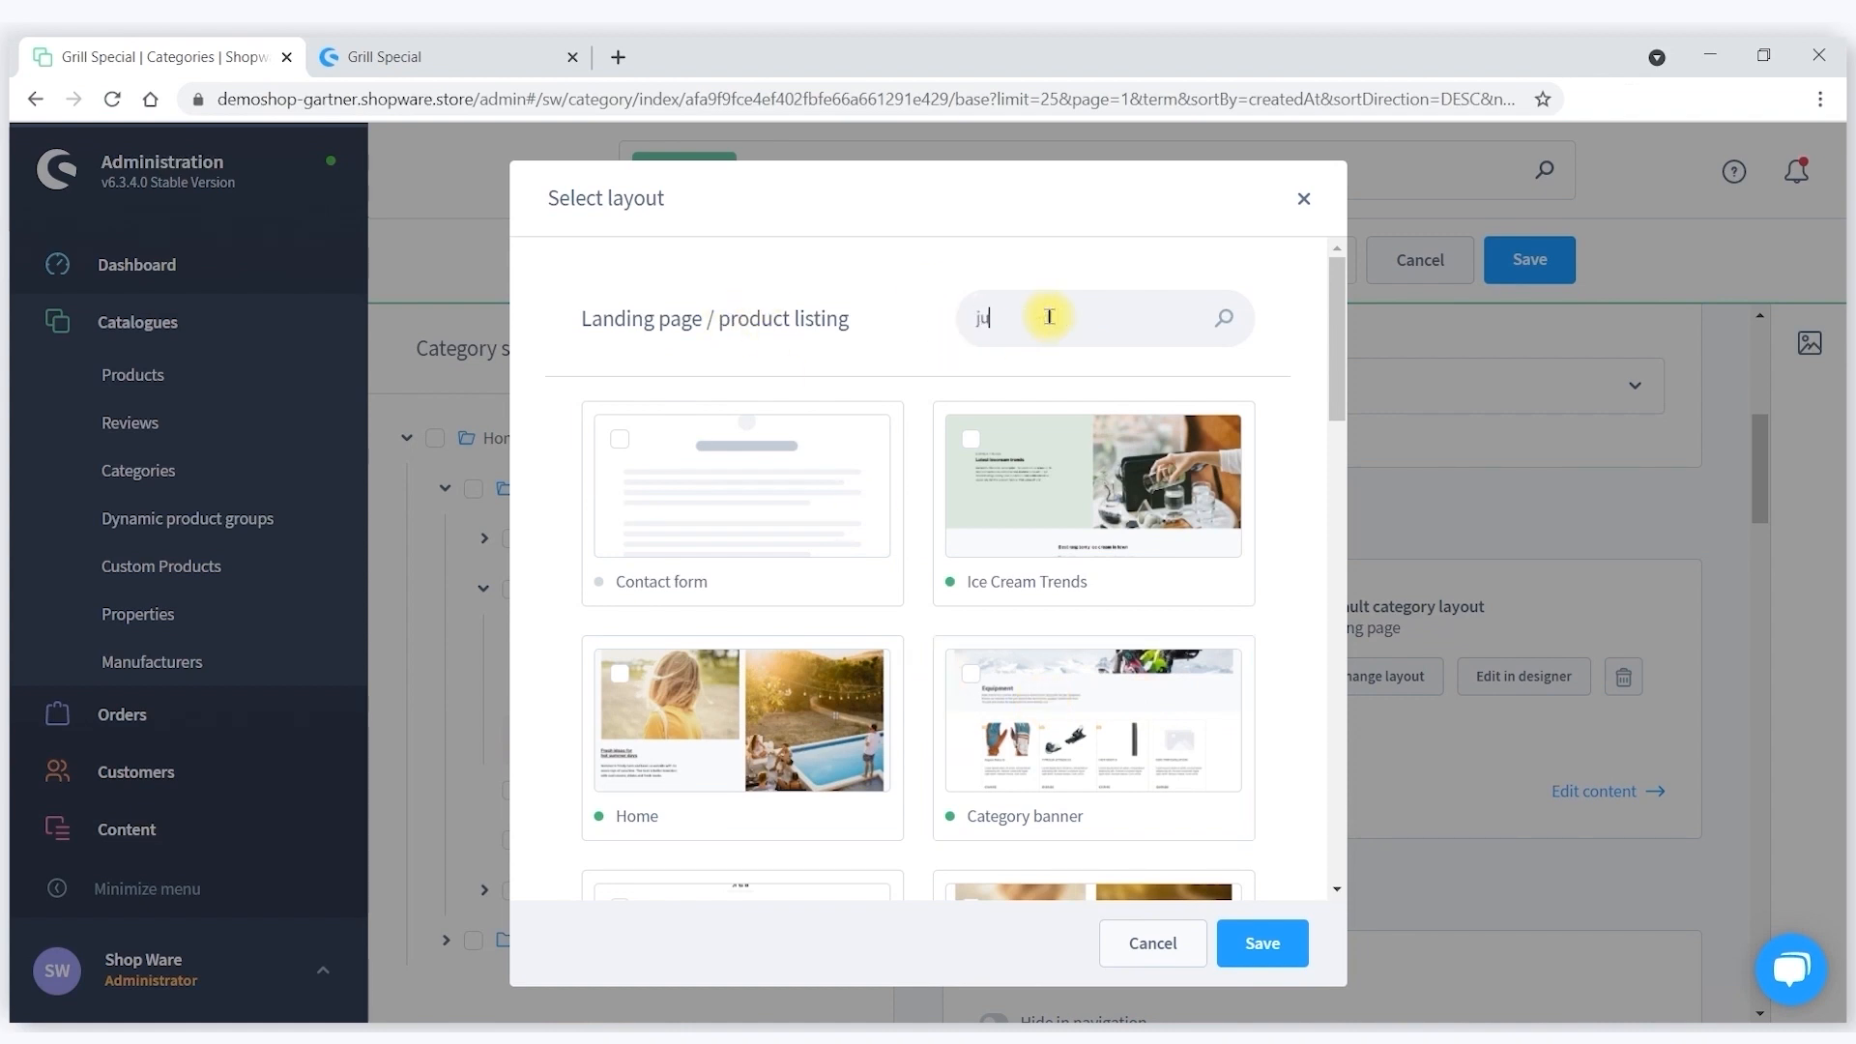
pyautogui.click(786, 617)
pyautogui.click(1259, 821)
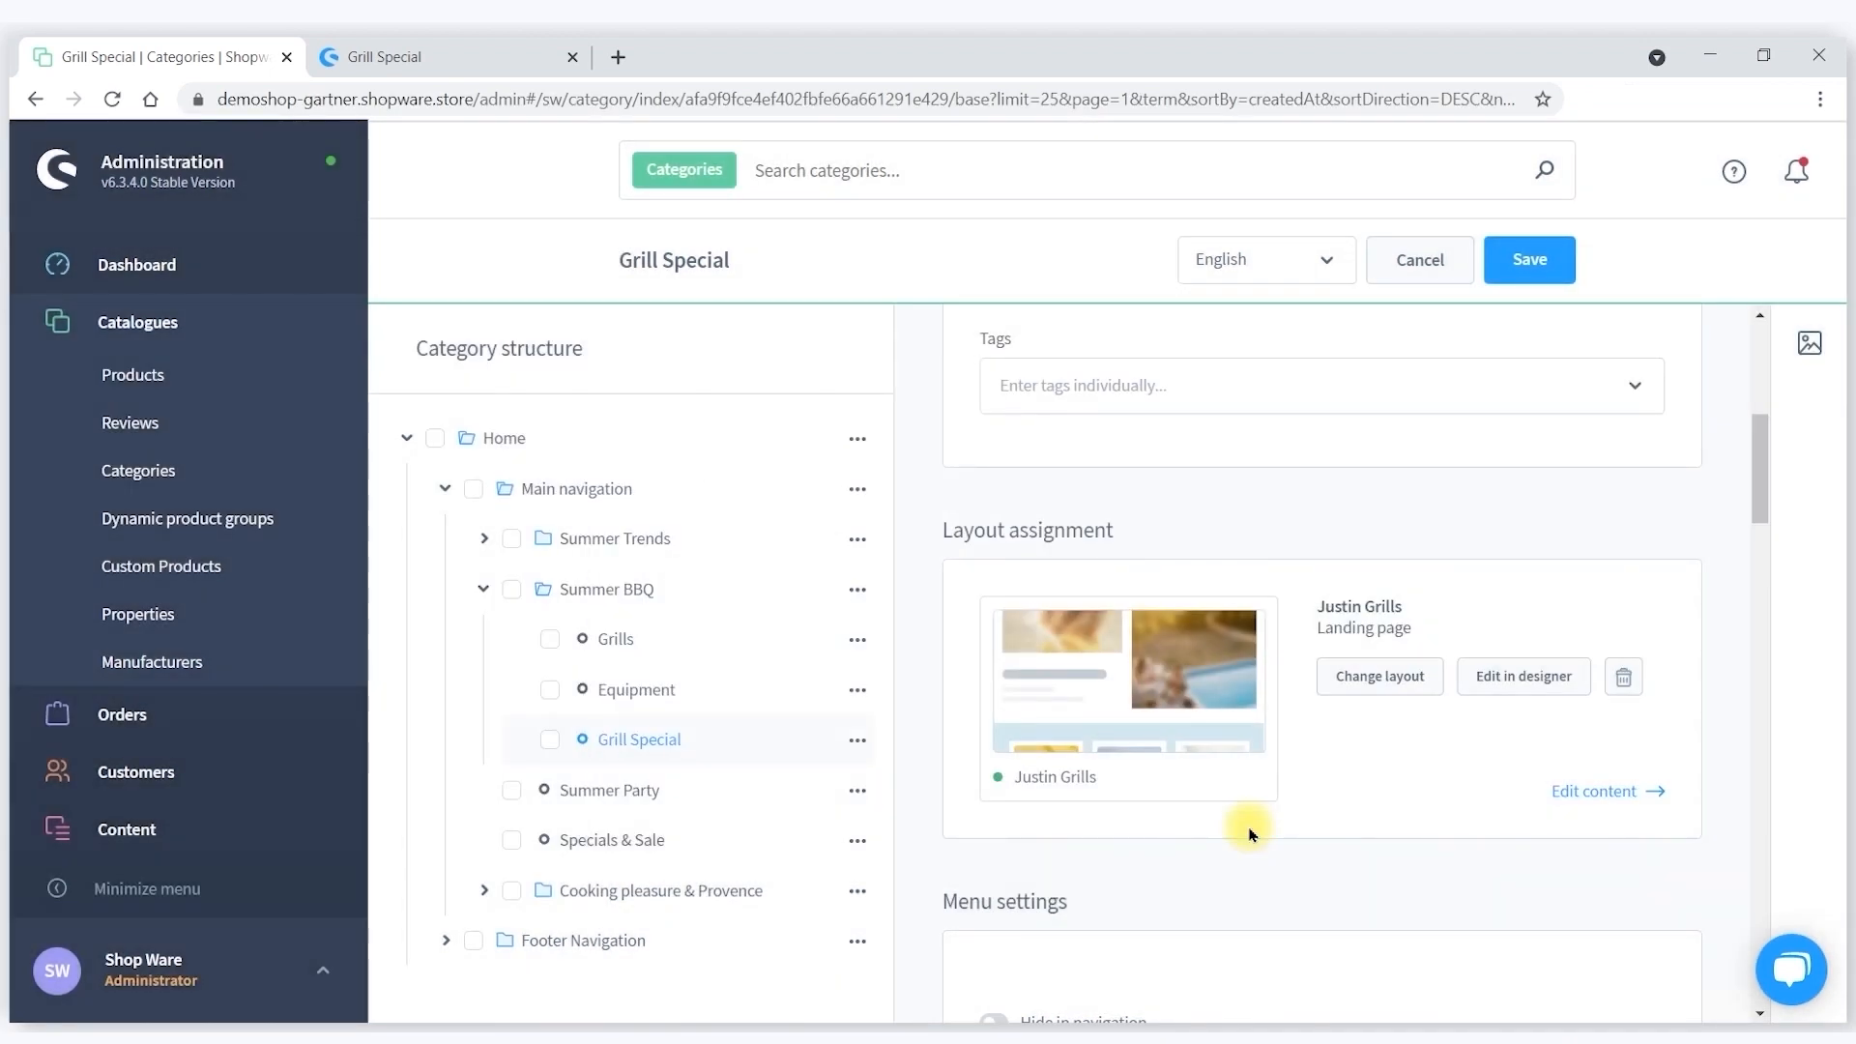
# Save the category and reload the storefront Grill Special page.
pyautogui.click(1528, 259)
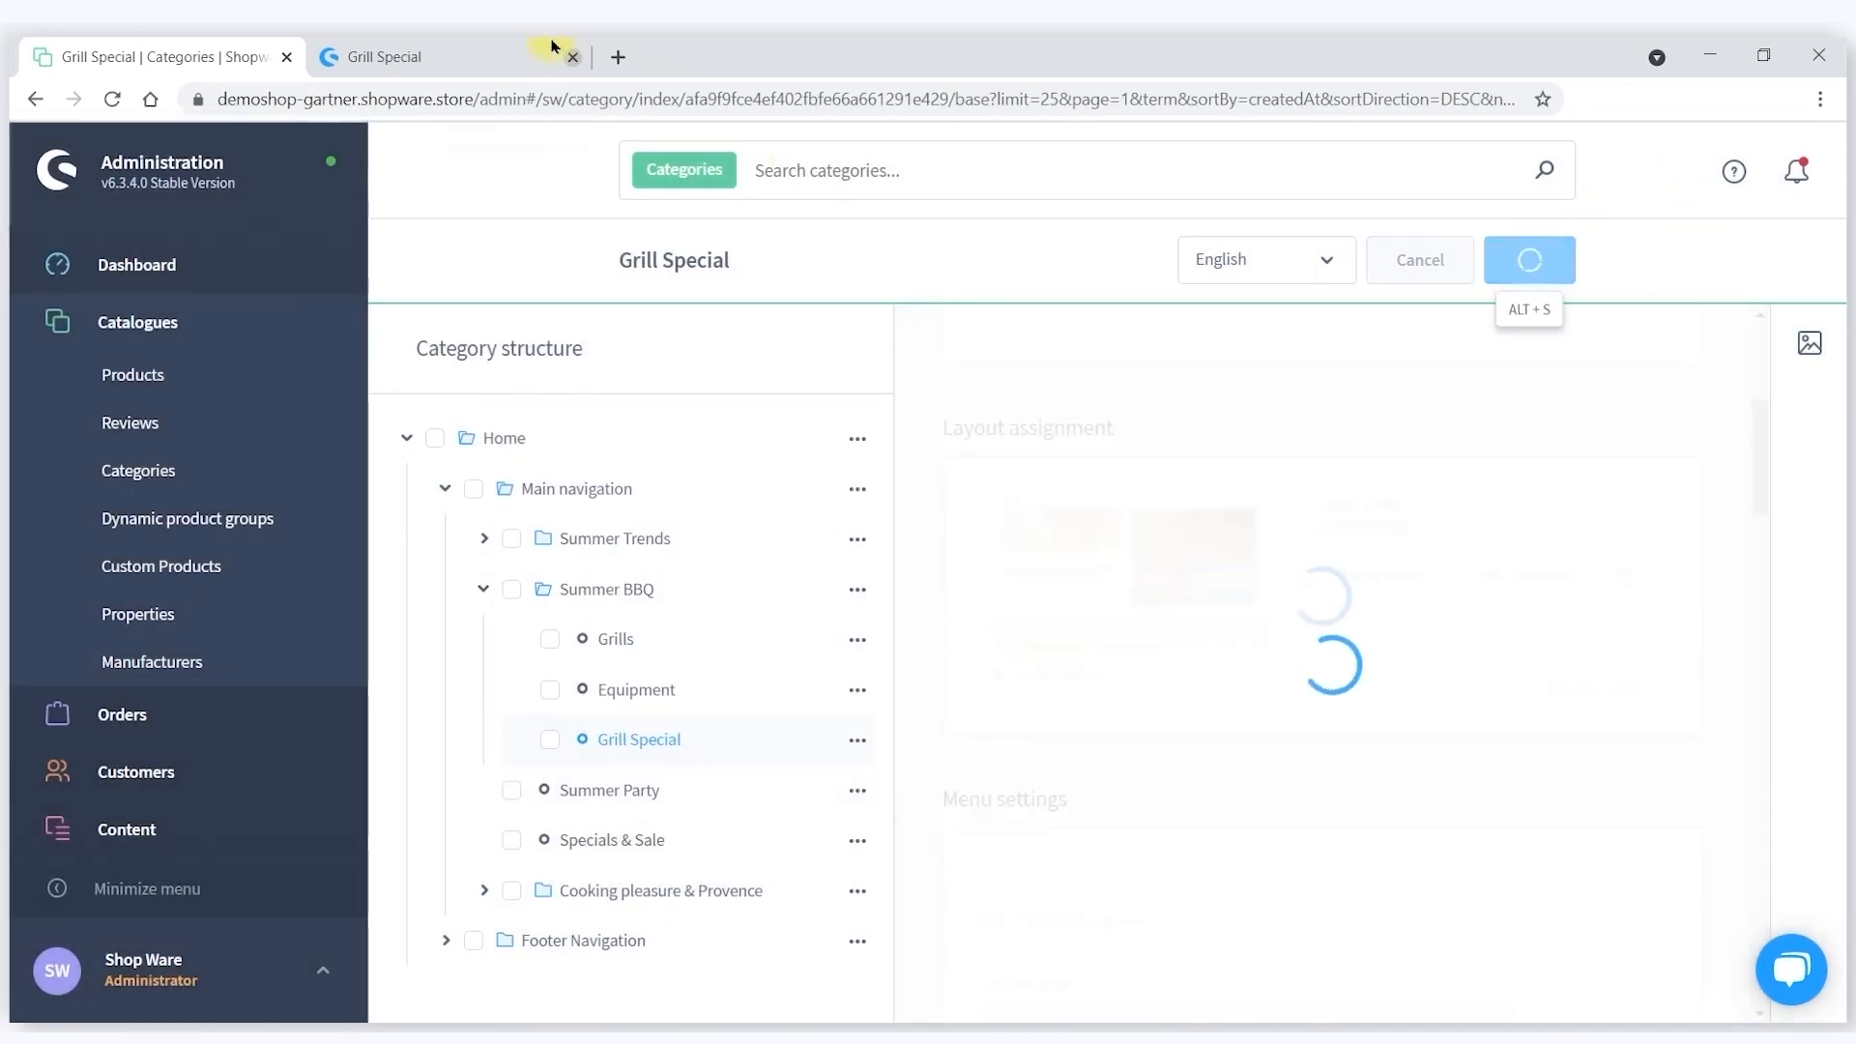
pyautogui.click(484, 56)
pyautogui.click(112, 101)
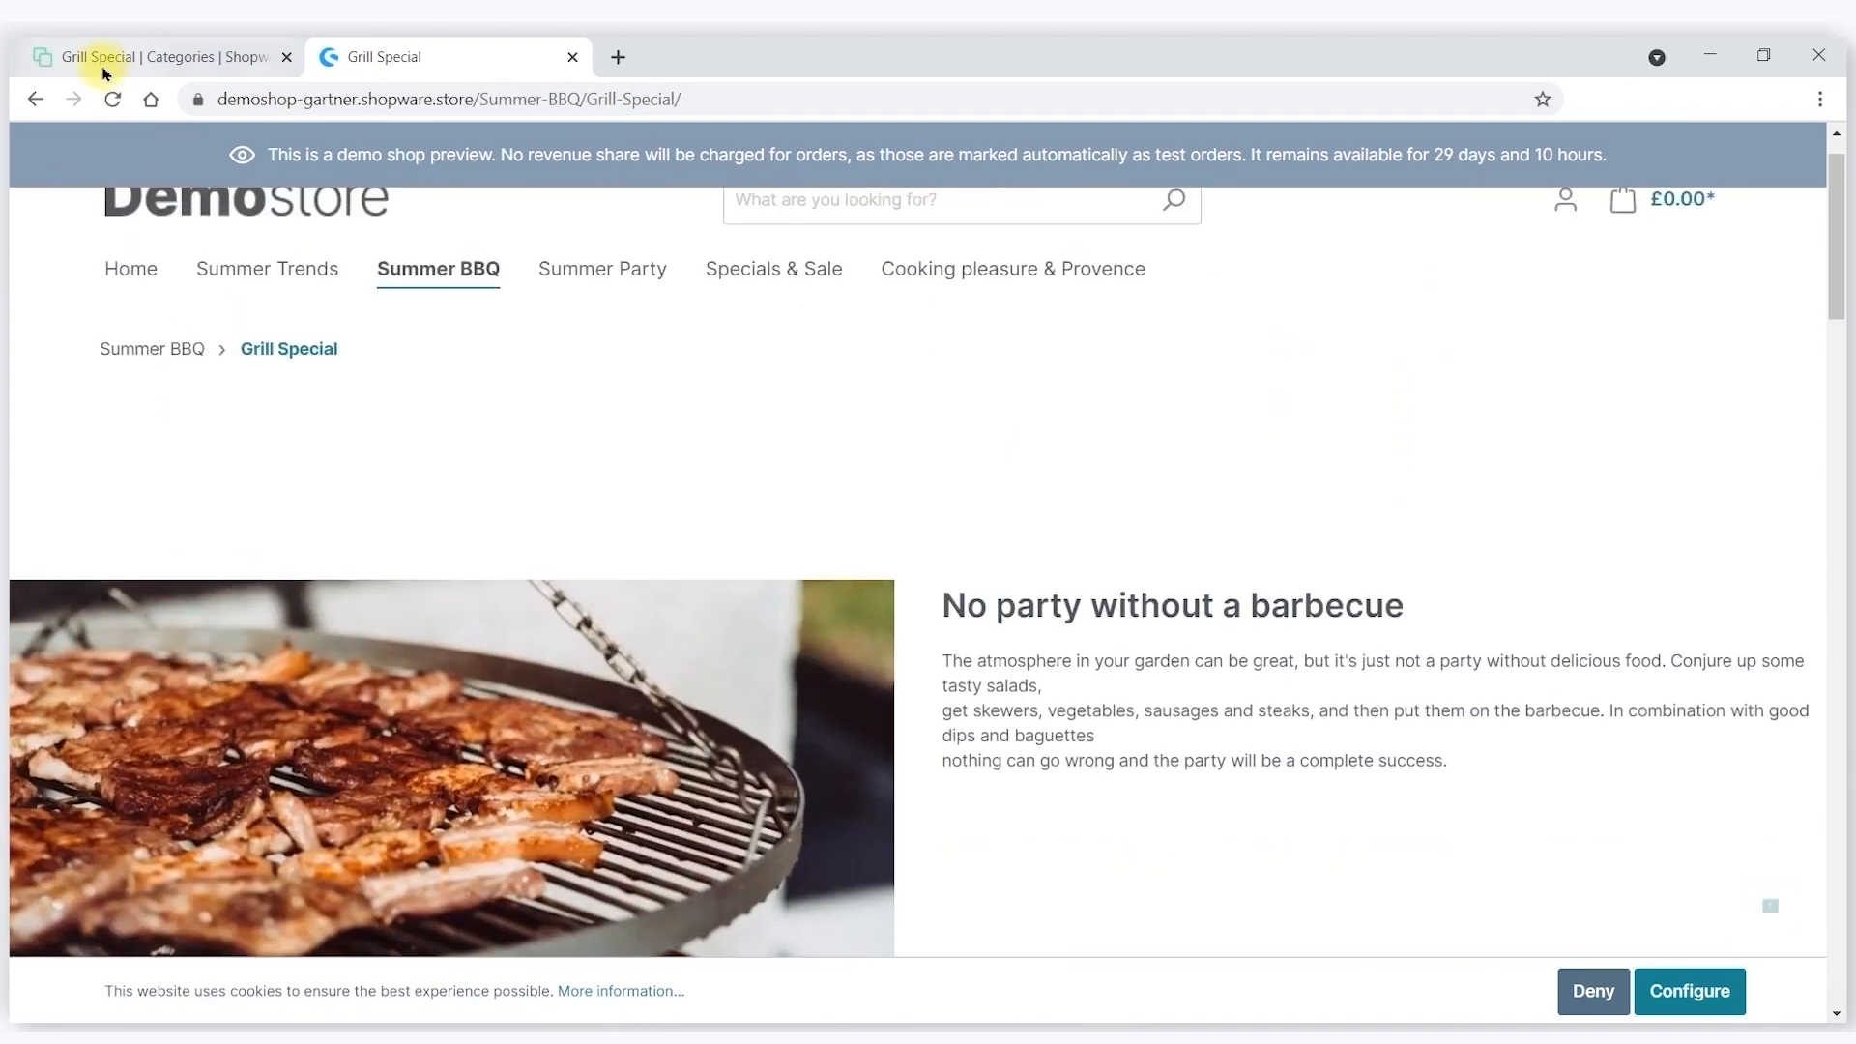
# Reload the Grill Special storefront page and scroll through its new Justin Grills layout.
pyautogui.click(112, 99)
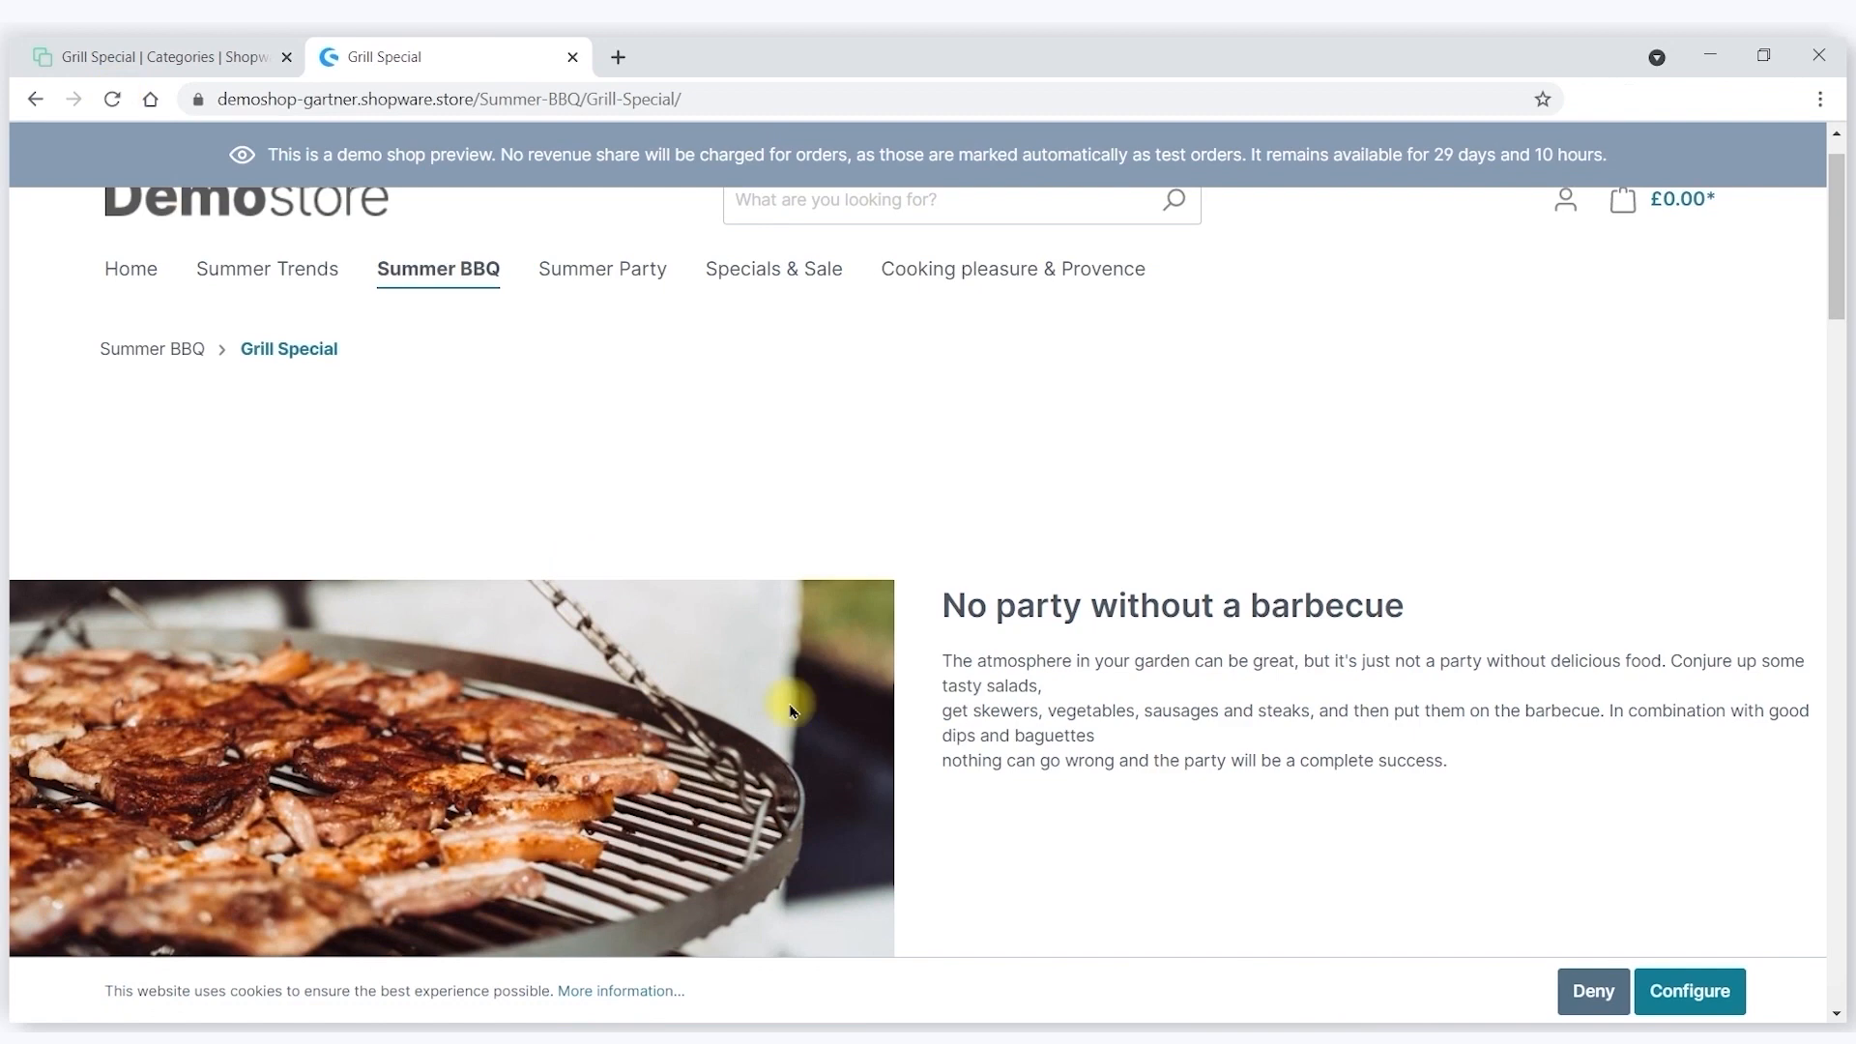
pyautogui.scroll(-14, 757, 688)
pyautogui.scroll(-12, 757, 687)
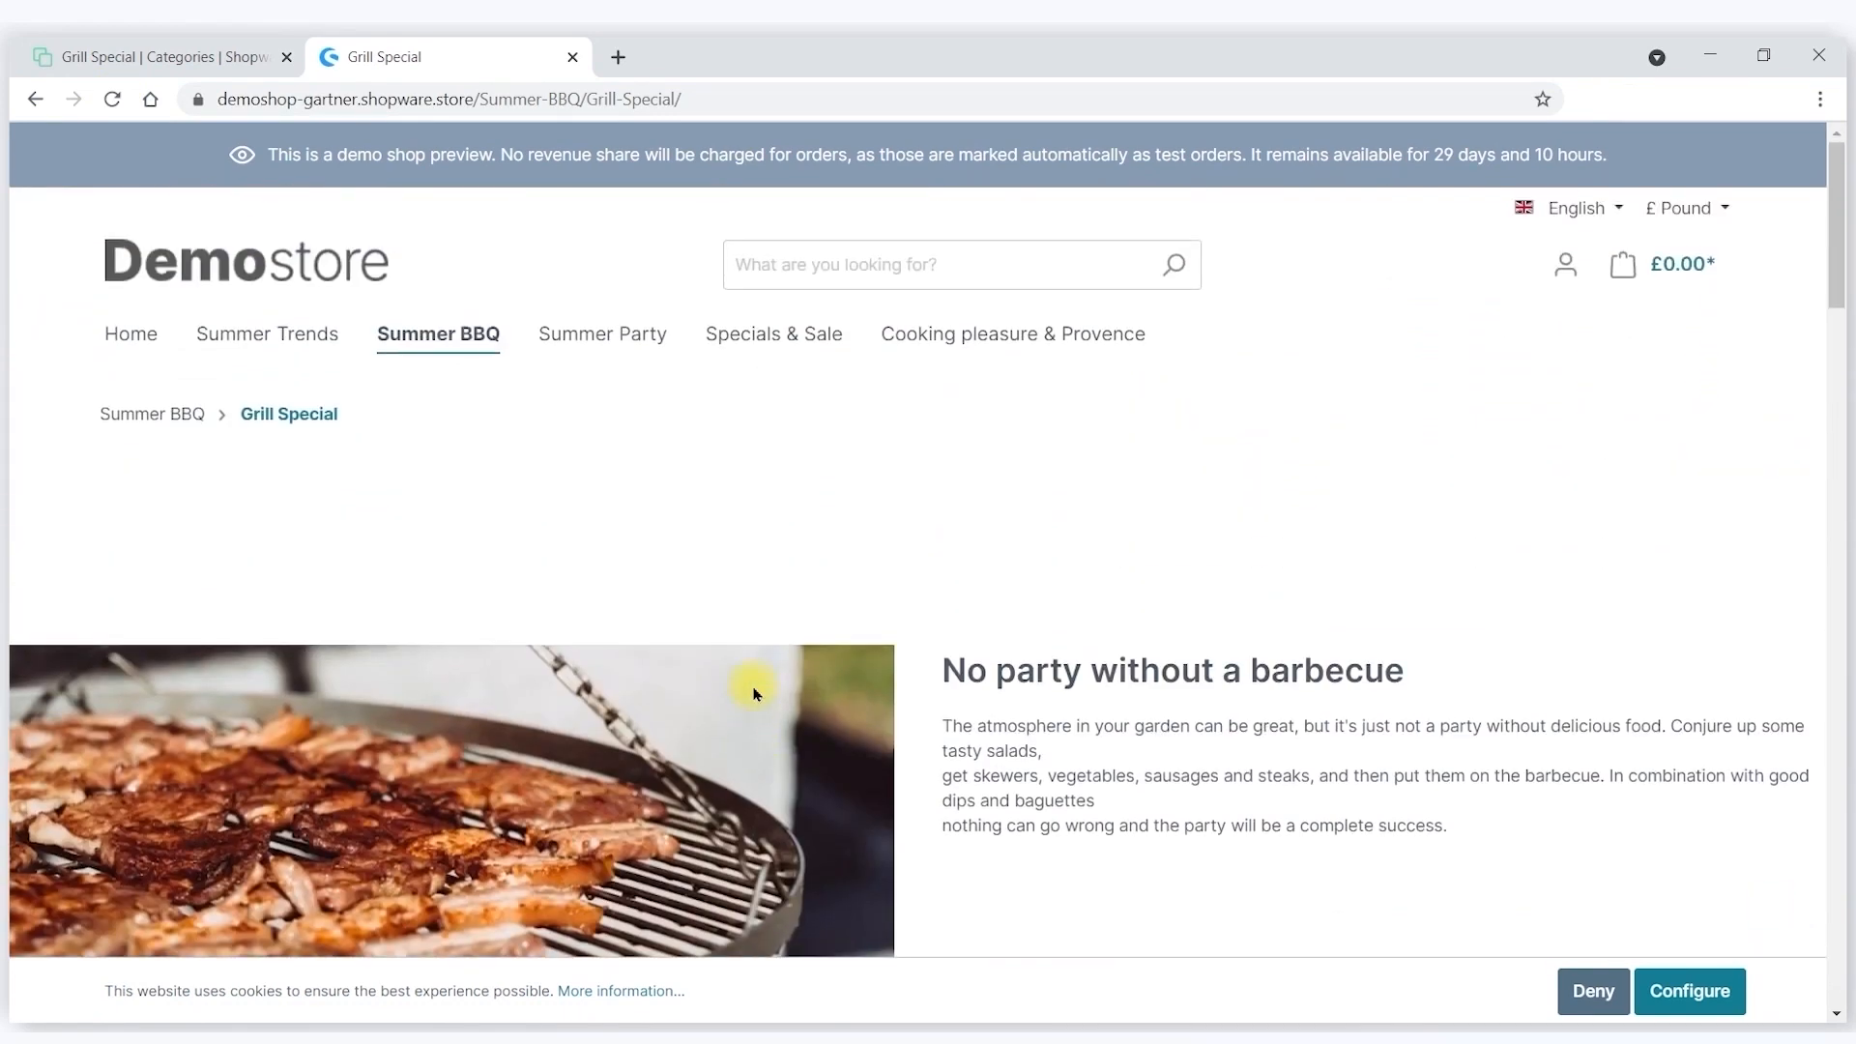
pyautogui.scroll(-15, 757, 691)
pyautogui.scroll(-5, 737, 678)
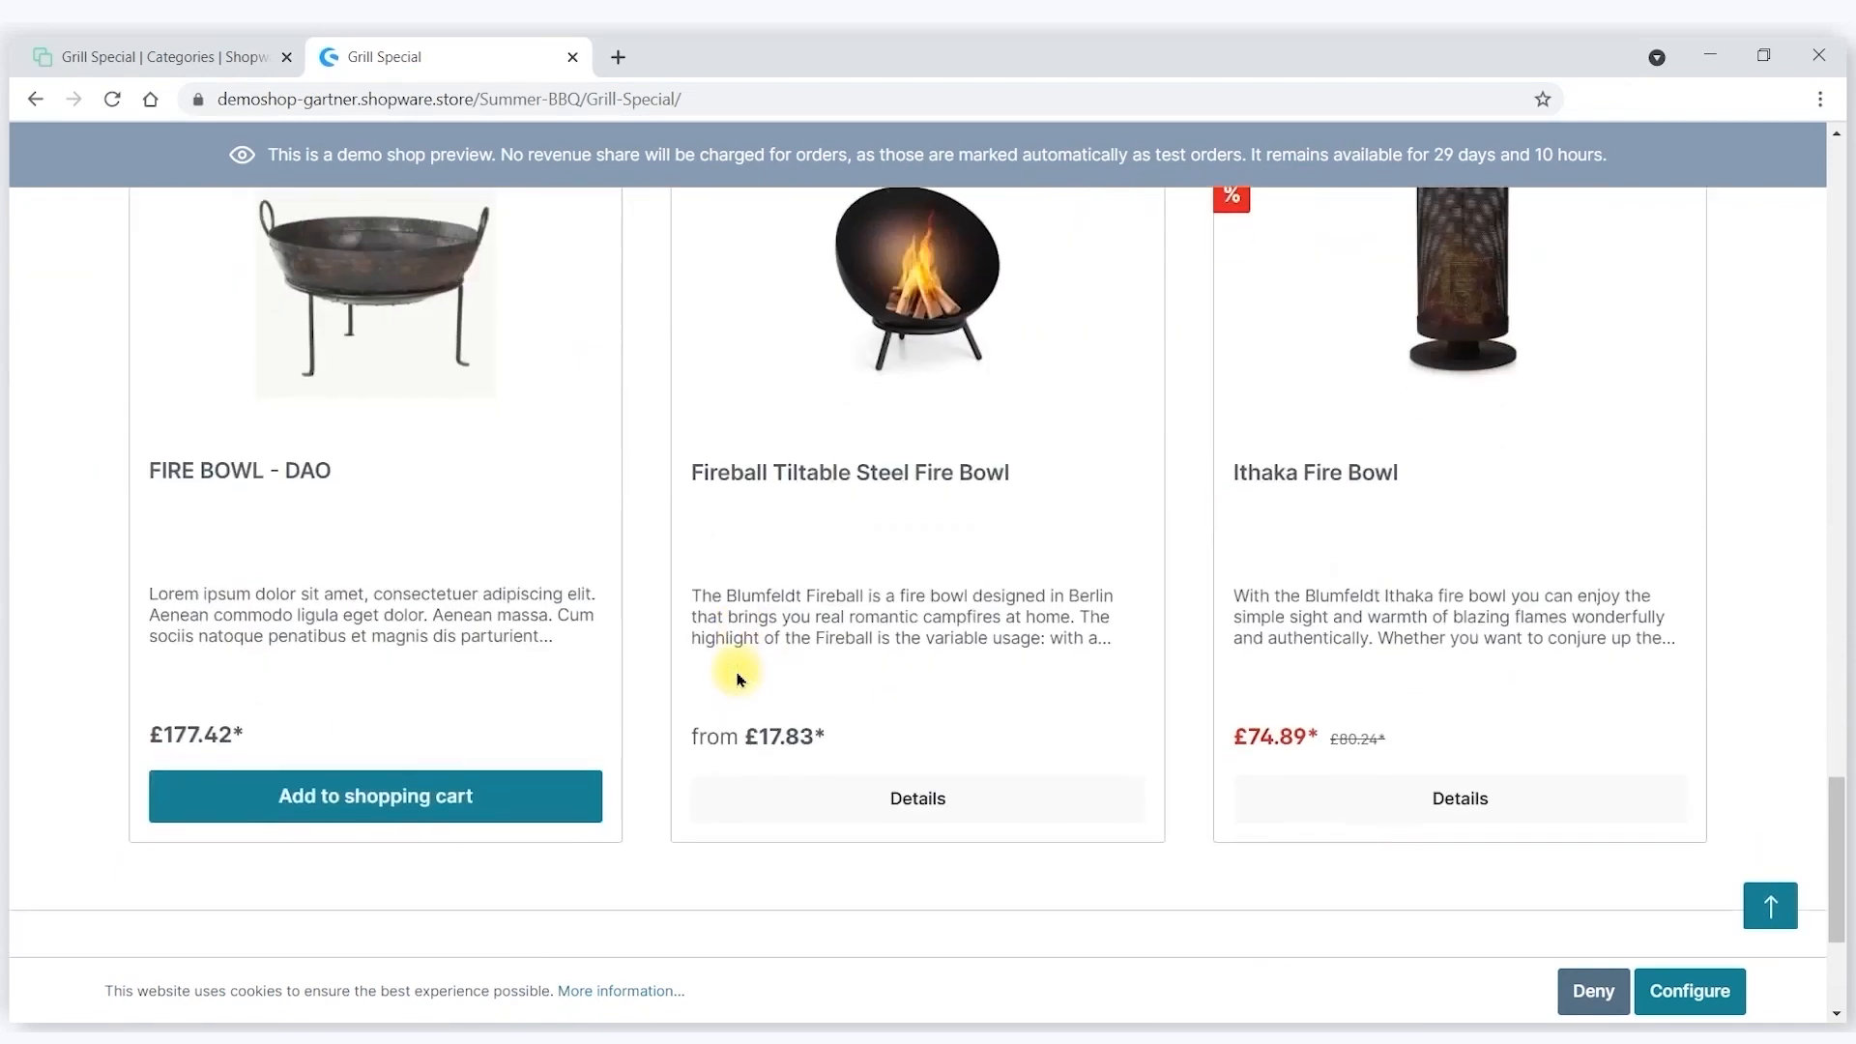
pyautogui.scroll(10, 738, 678)
pyautogui.scroll(10, 738, 680)
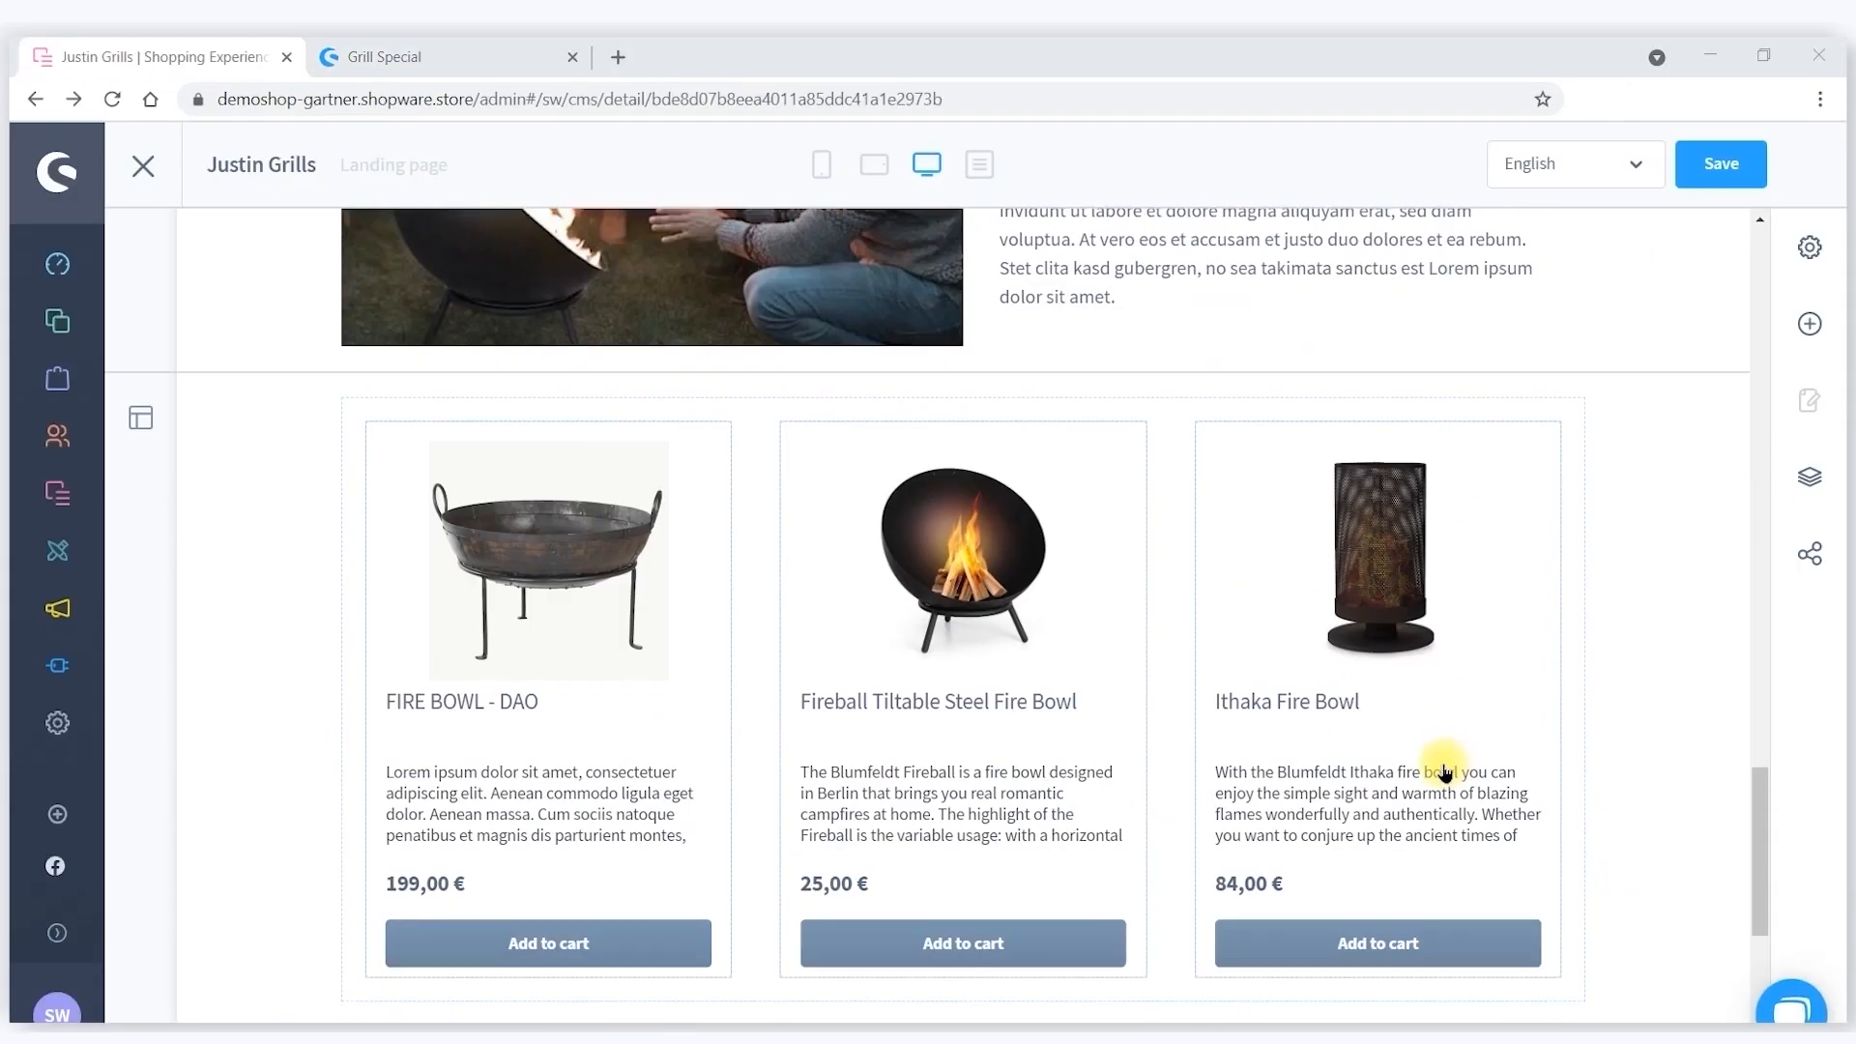
pyautogui.scroll(-5, 1444, 773)
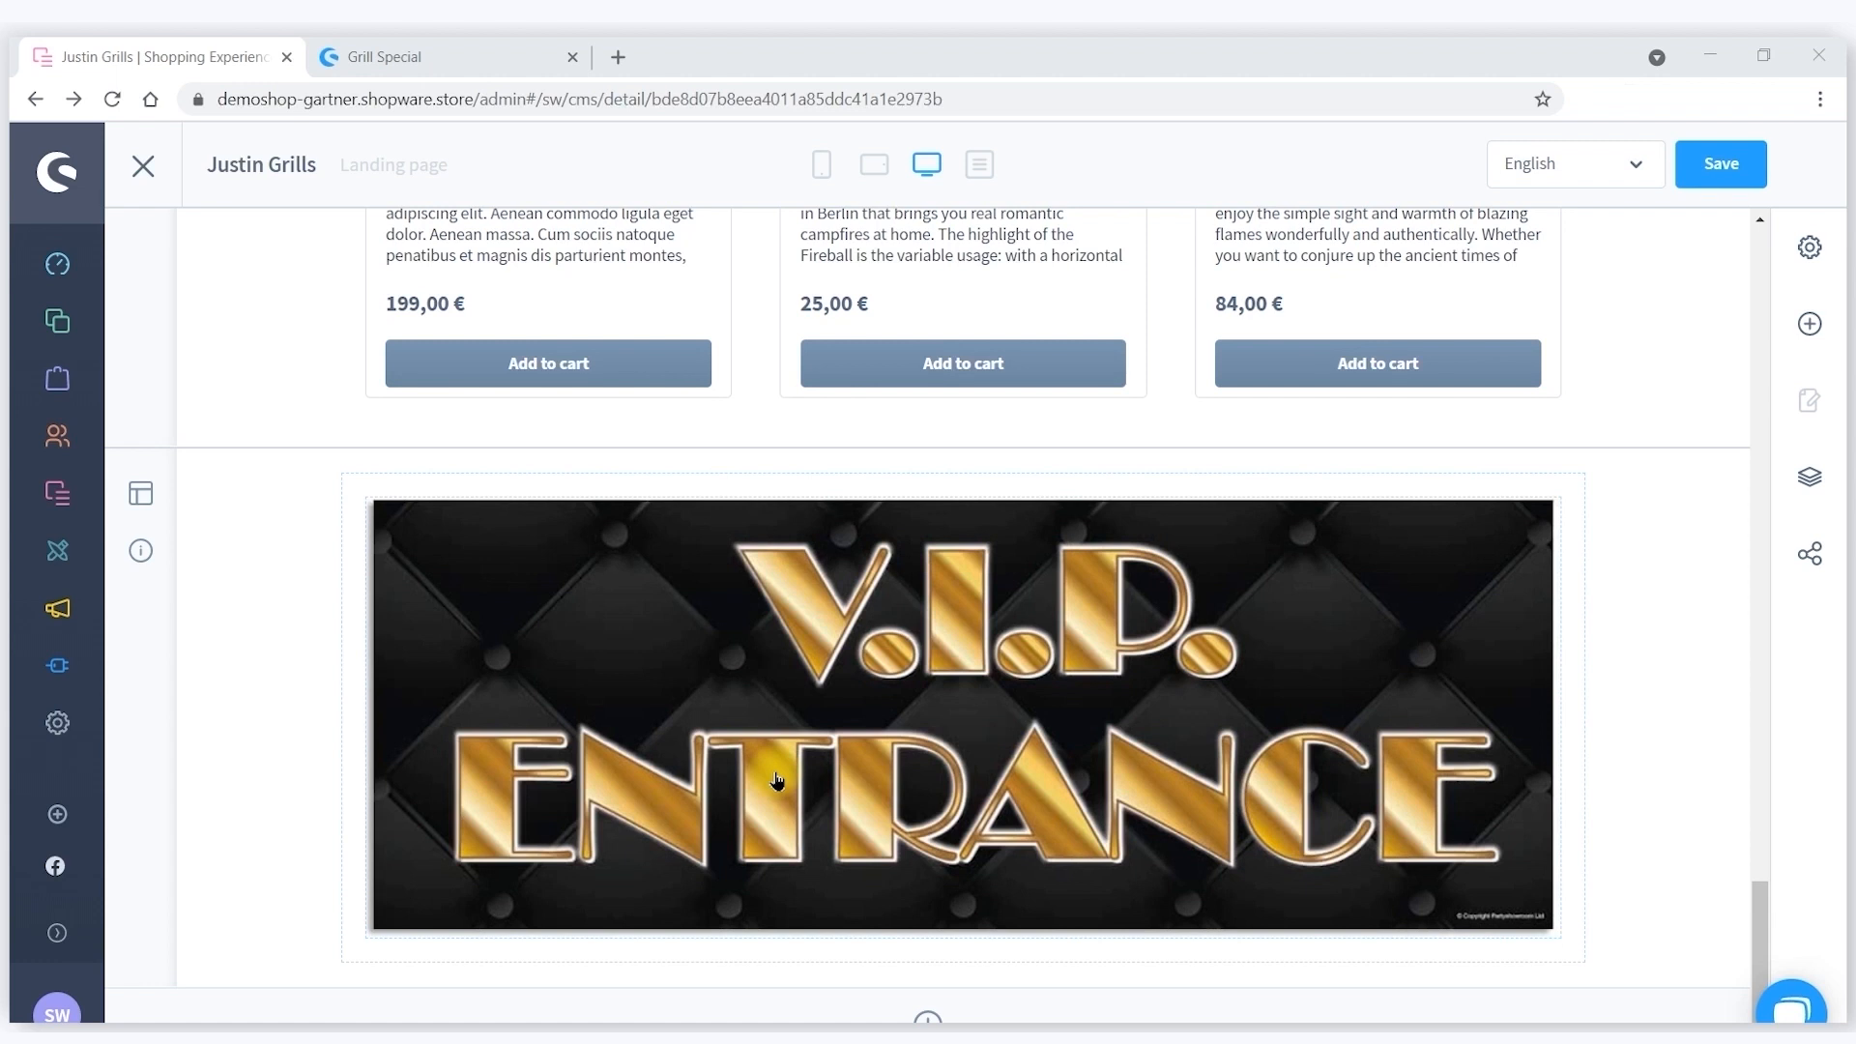
# Open the V.I.P. Entrance block's settings and expand Visibility to show the VIP rule.
pyautogui.click(1230, 761)
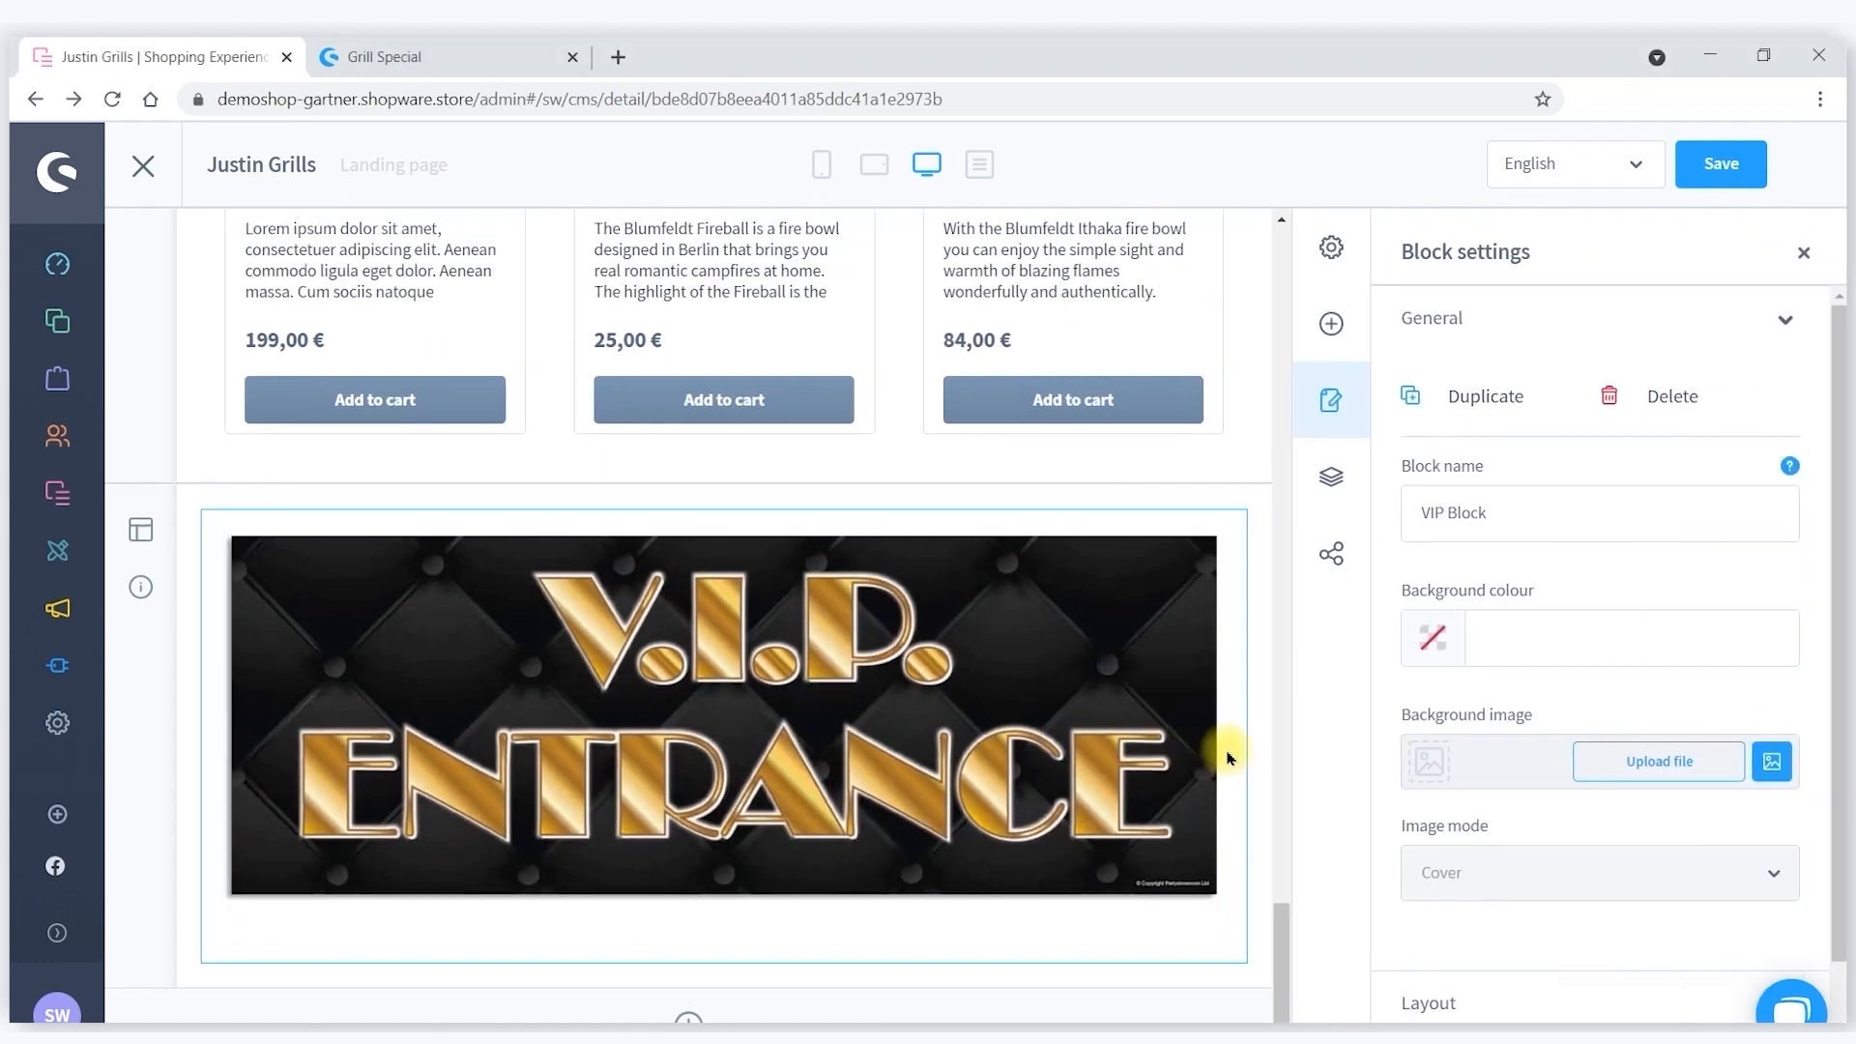
pyautogui.scroll(-1, 1479, 802)
pyautogui.click(1489, 967)
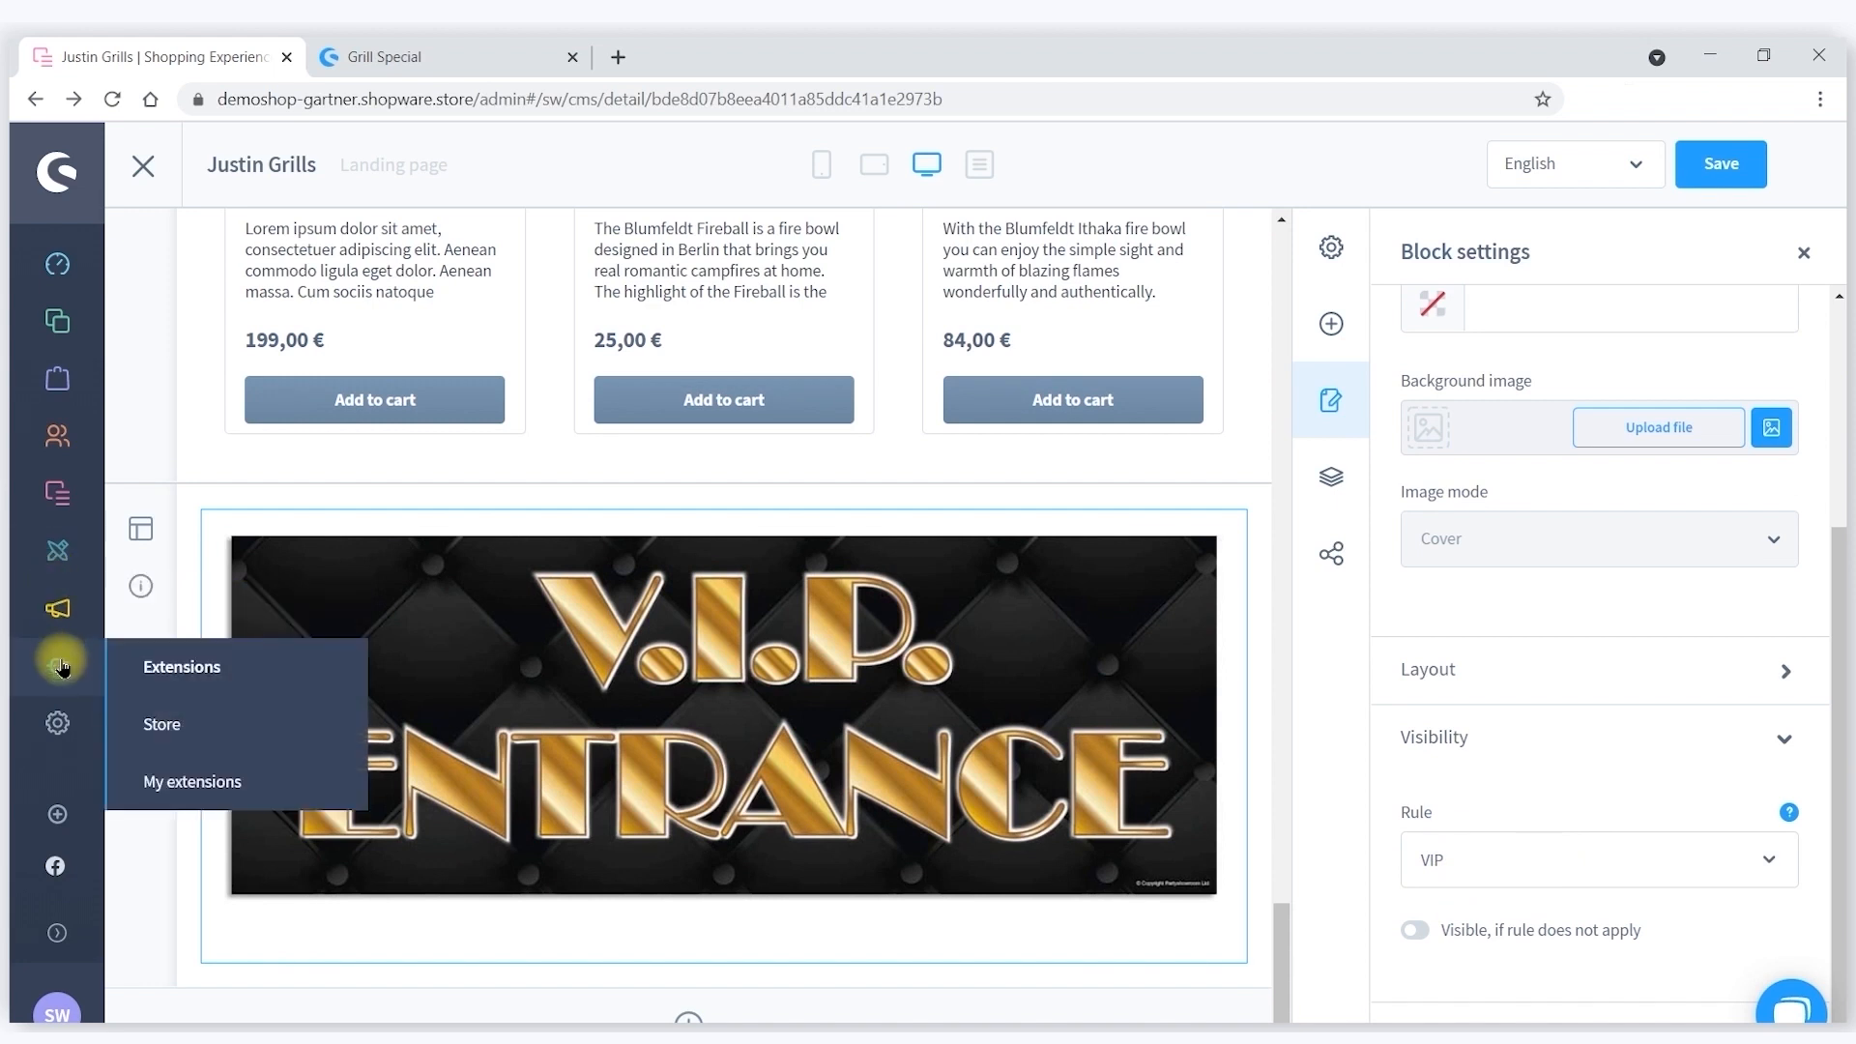
# Review the VIP rule in the Rule builder, then return to the storefront Grill Special tab.
pyautogui.click(59, 727)
pyautogui.scroll(-5, 1172, 780)
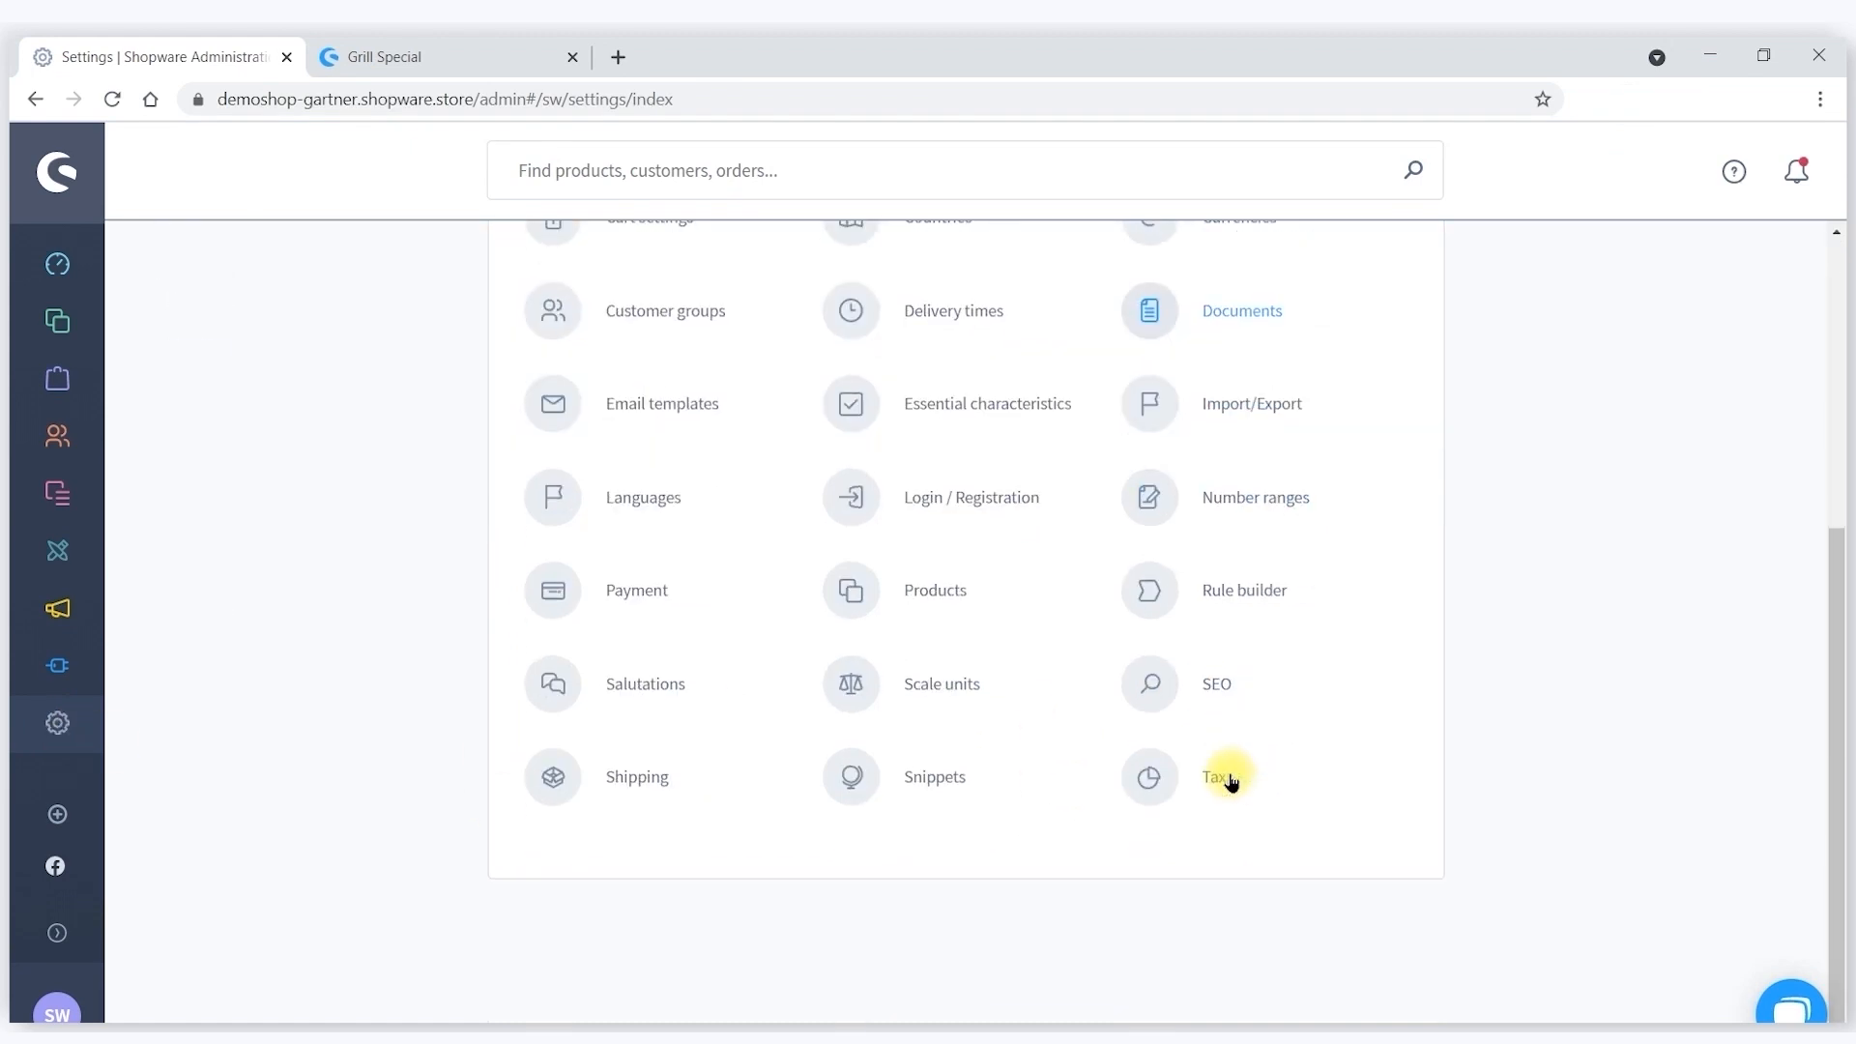
pyautogui.click(1200, 603)
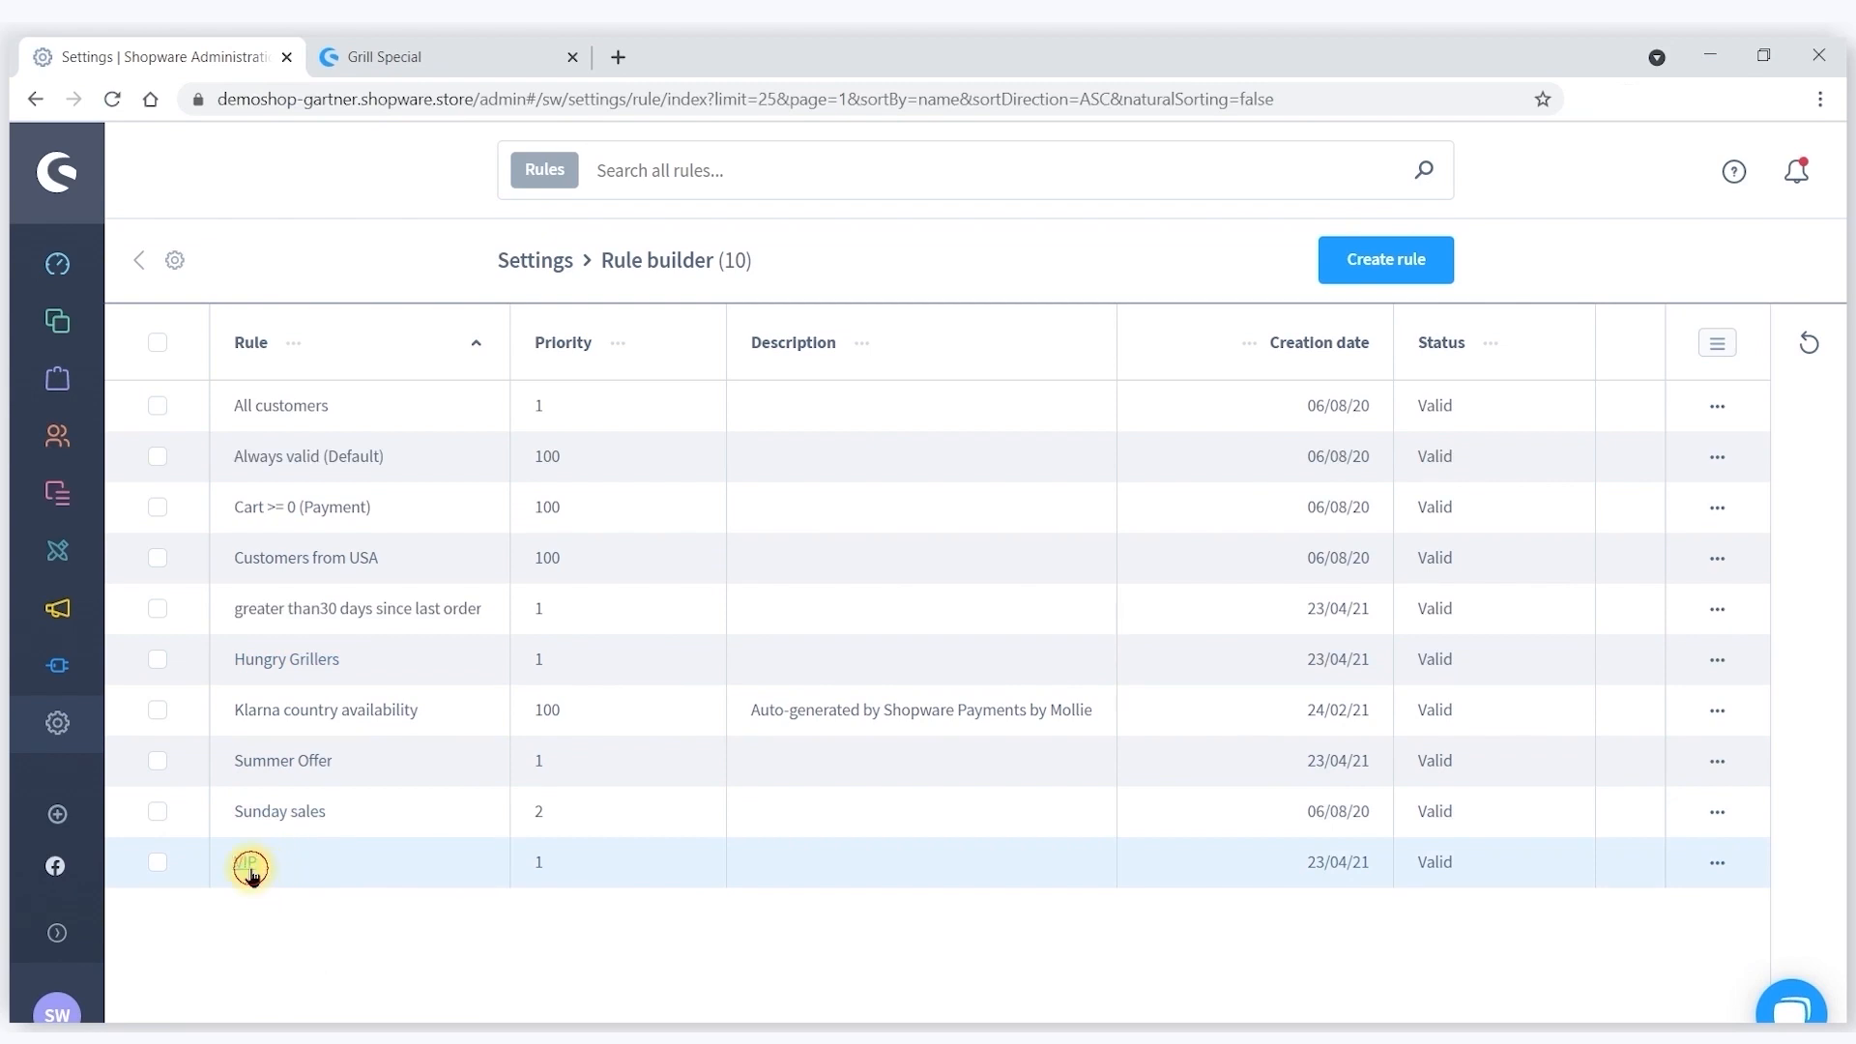
pyautogui.click(249, 867)
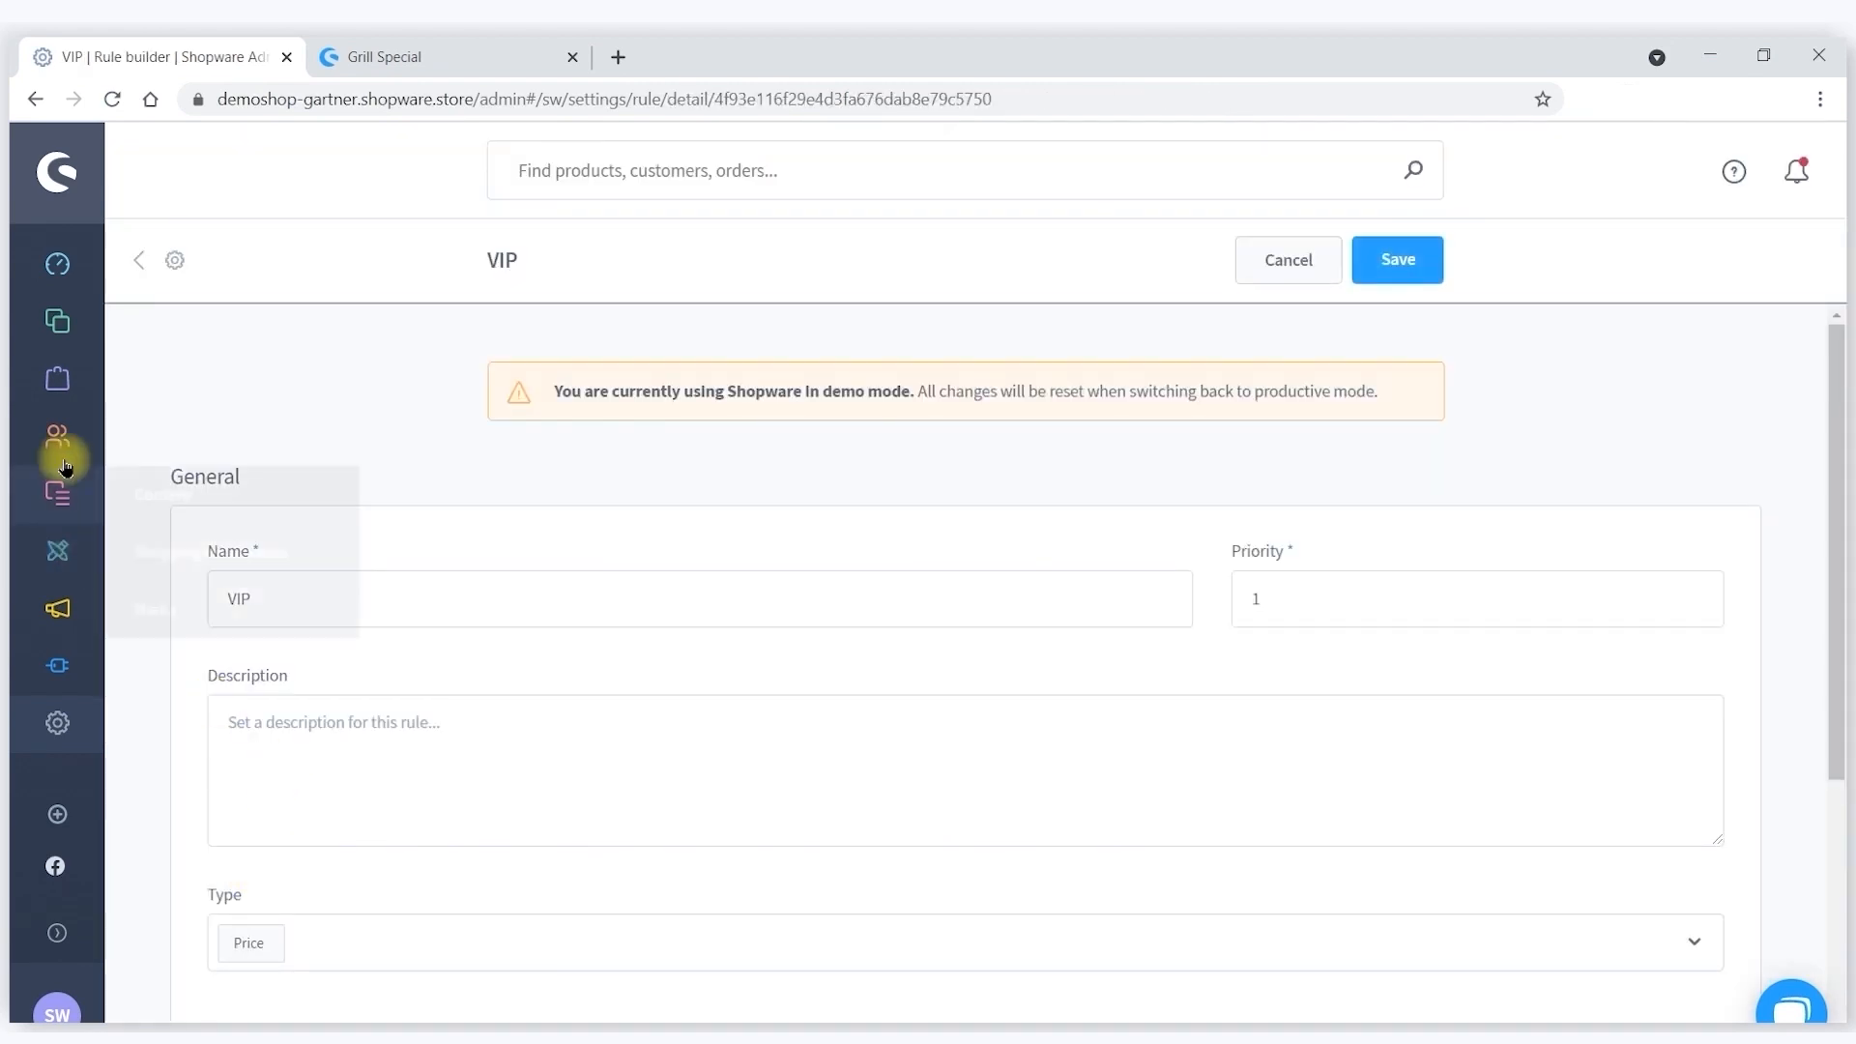
pyautogui.moveTo(55, 451)
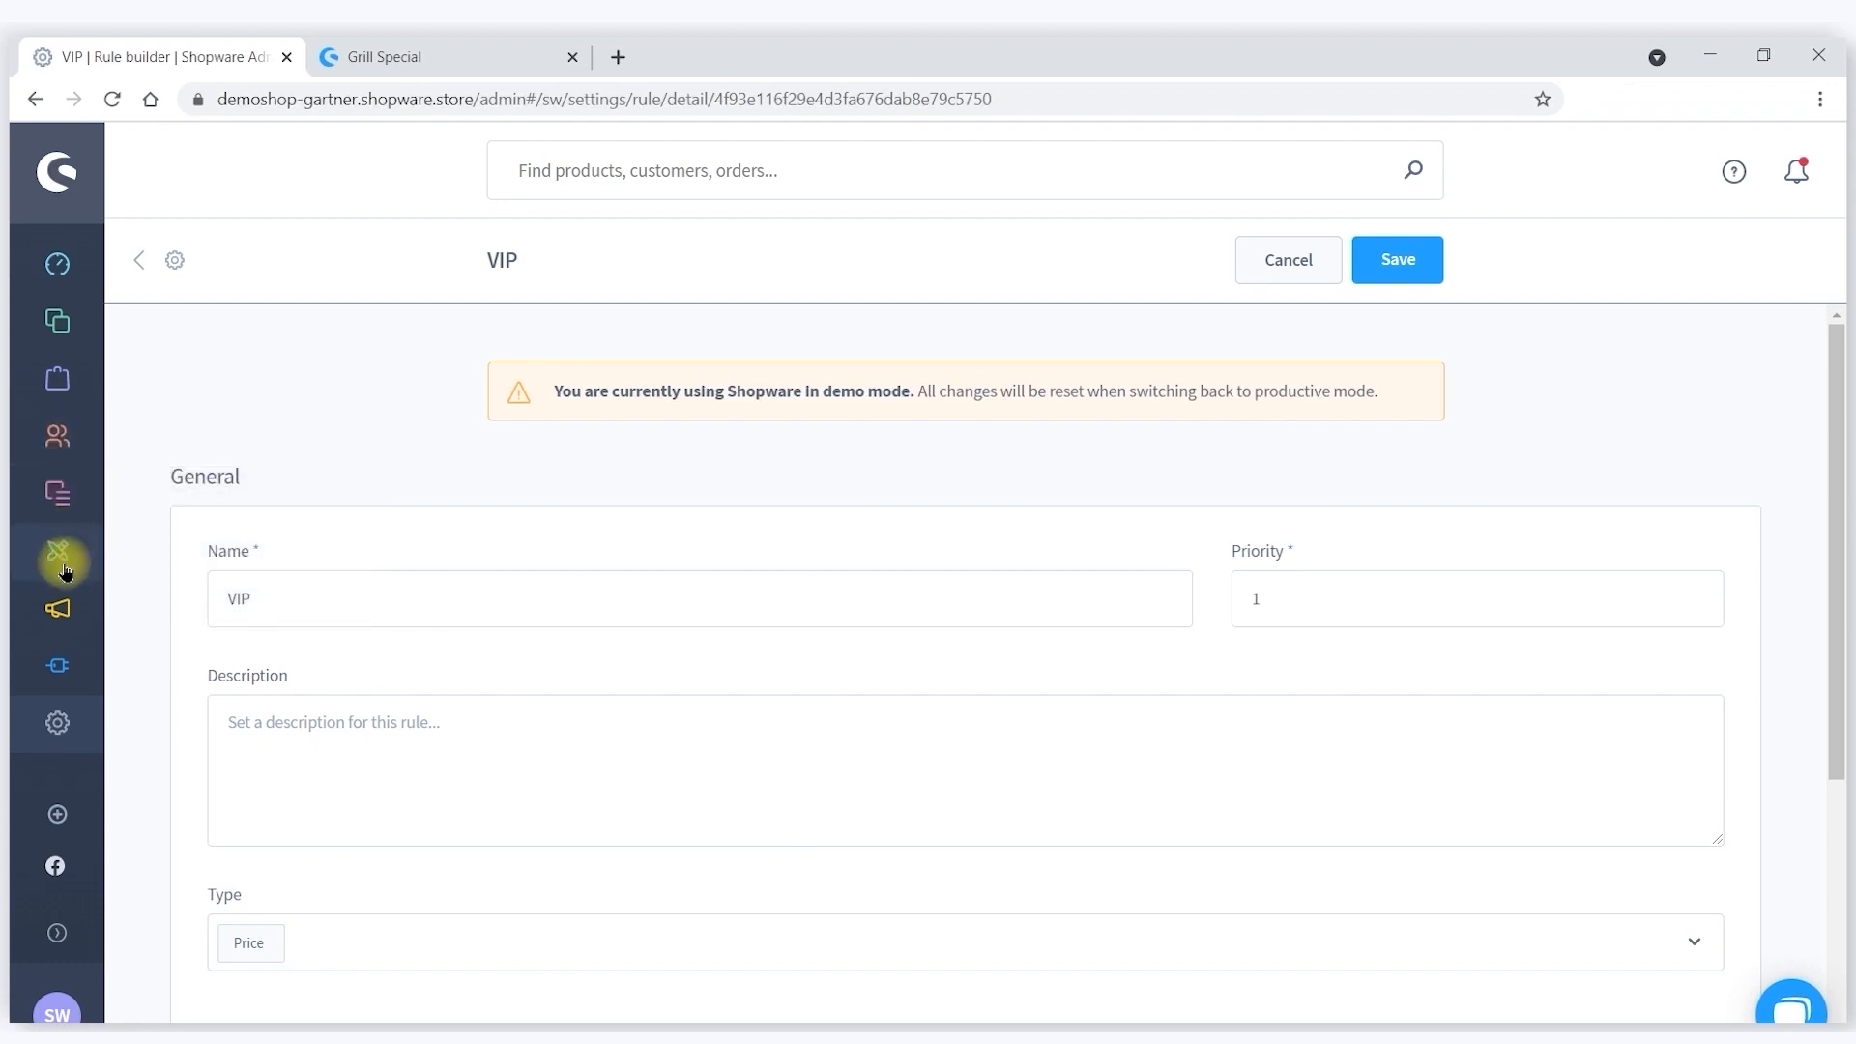
pyautogui.click(353, 55)
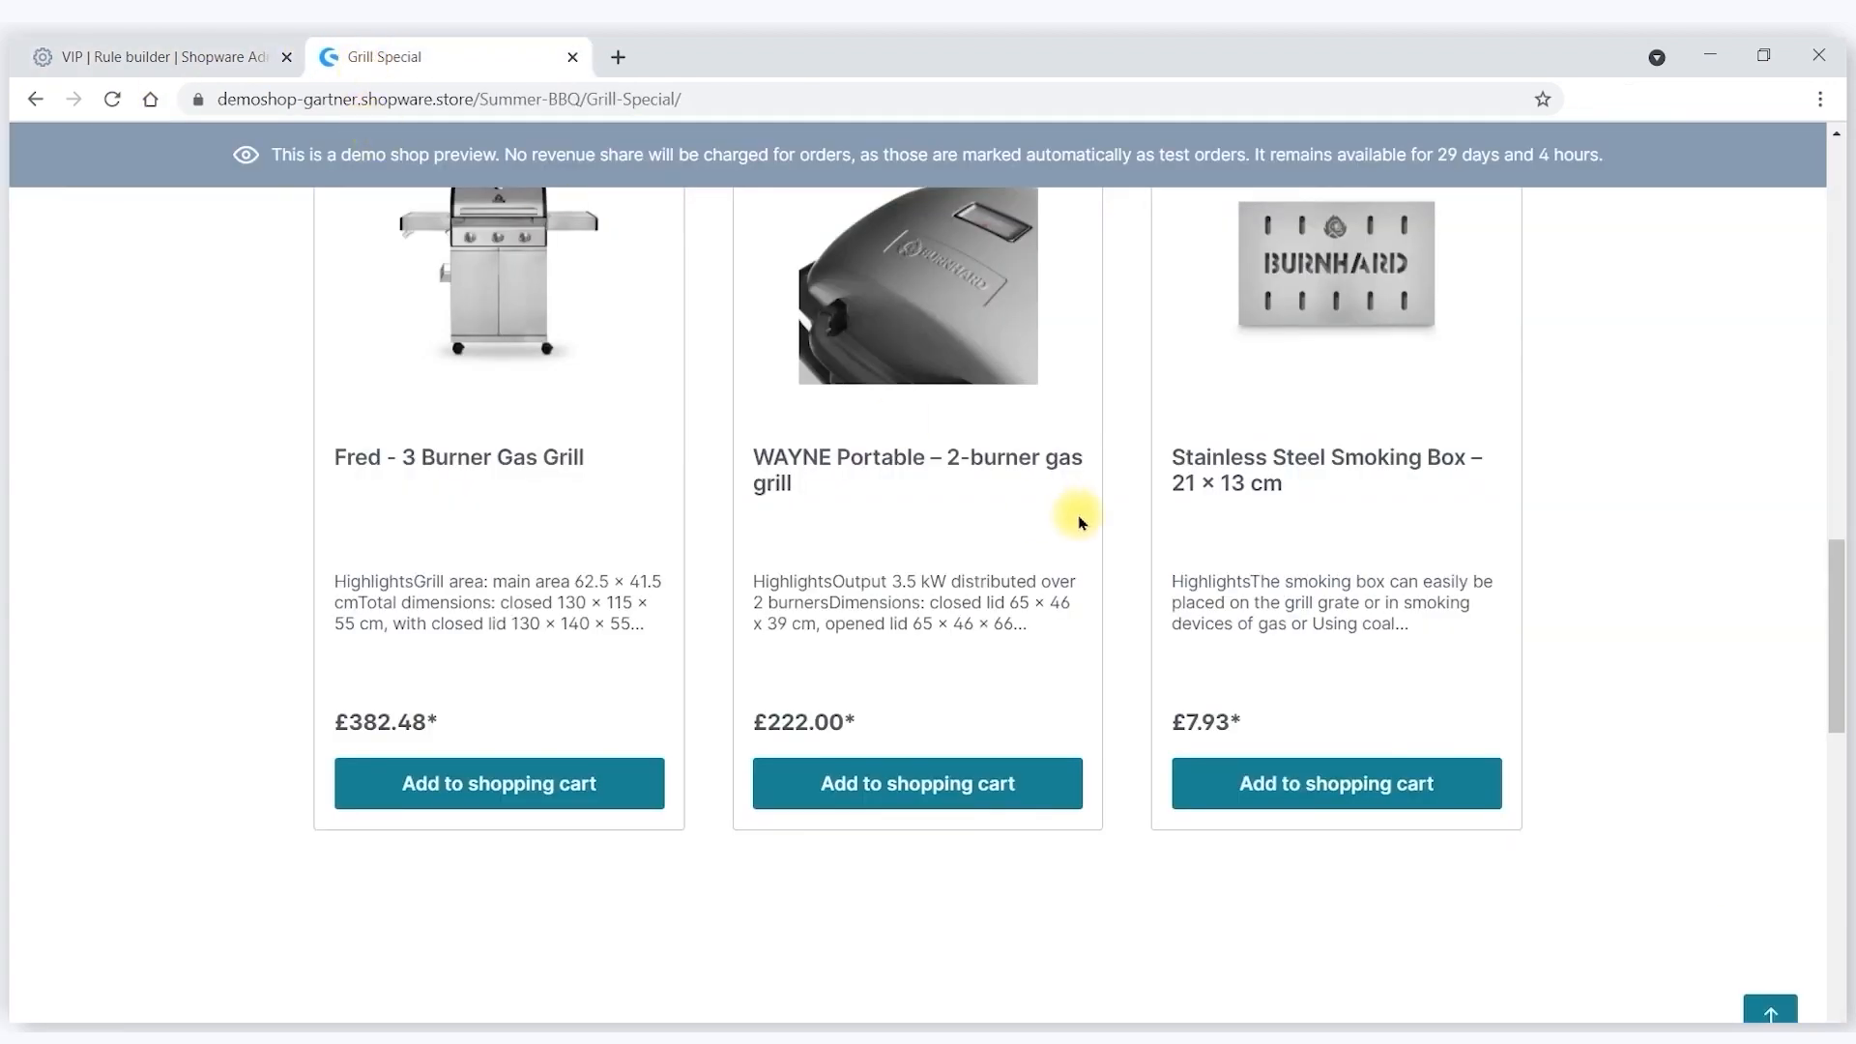
# Reload and scroll the Grill Special page, then open the My account menu.
pyautogui.scroll(10, 1152, 299)
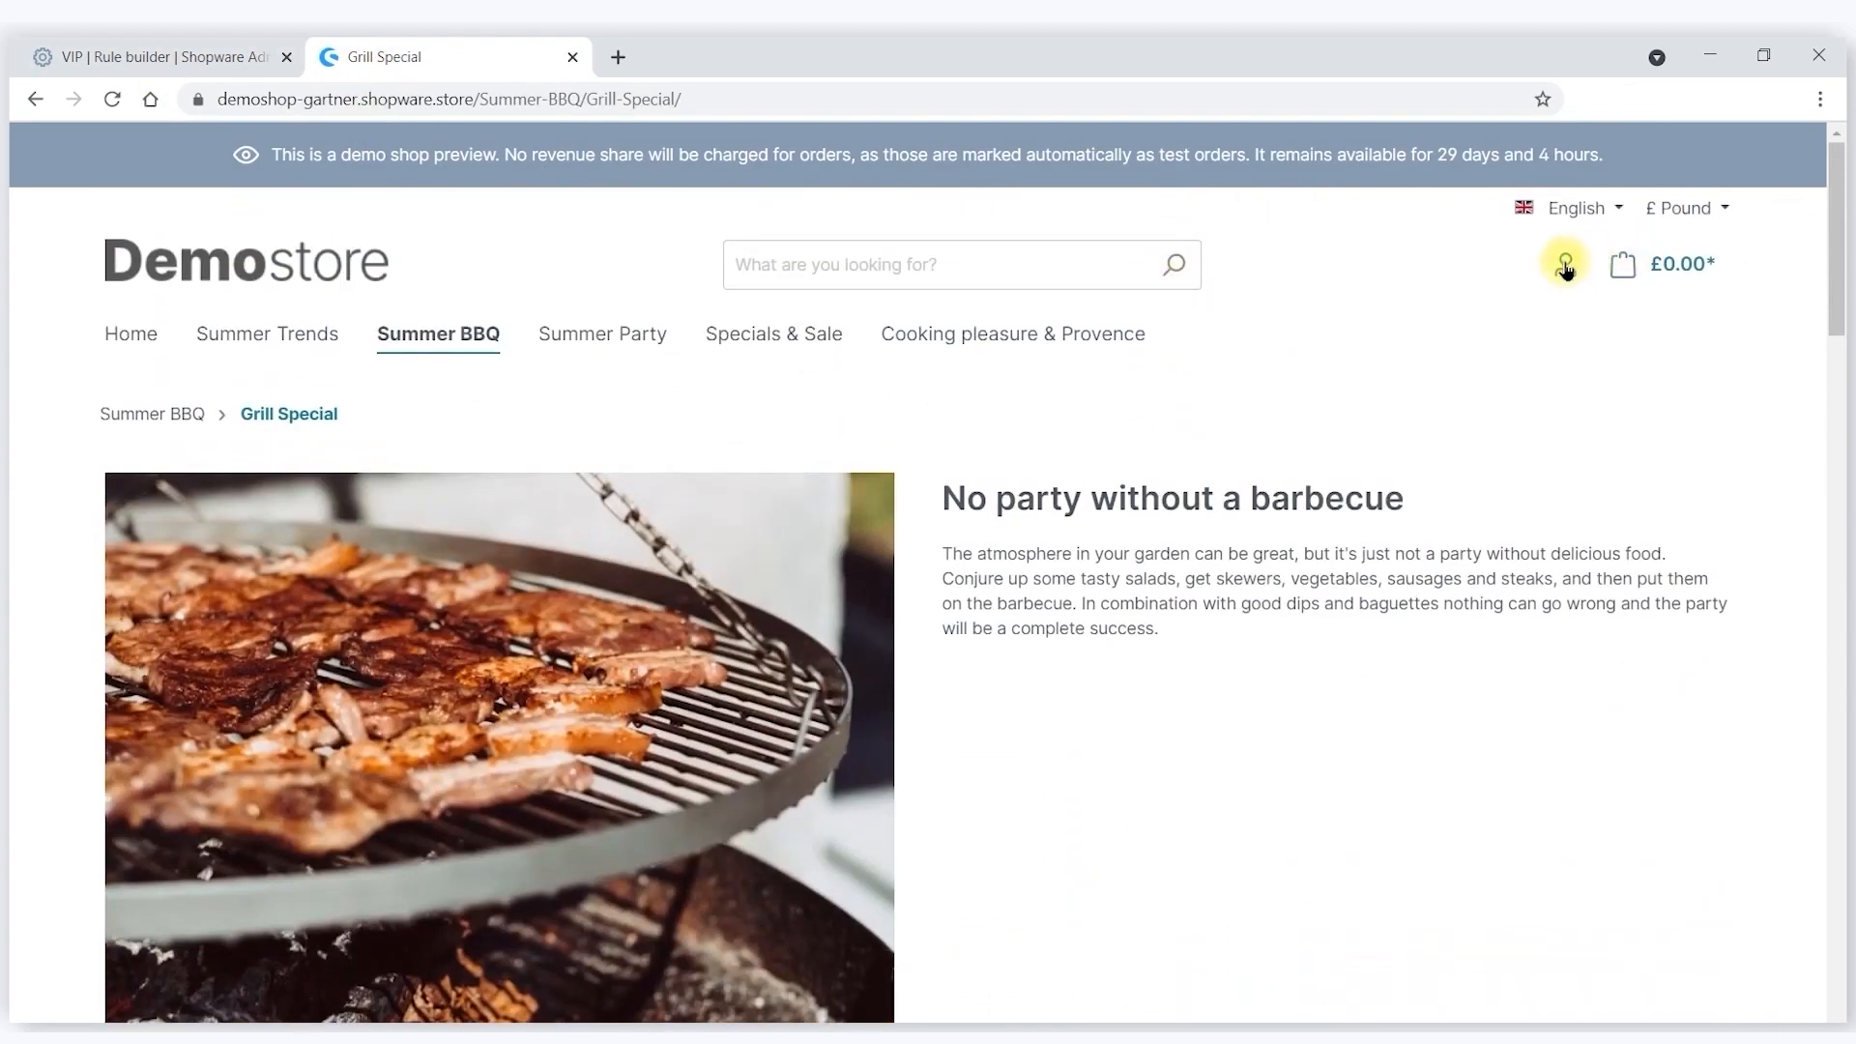
pyautogui.click(1565, 267)
pyautogui.scroll(-10, 949, 653)
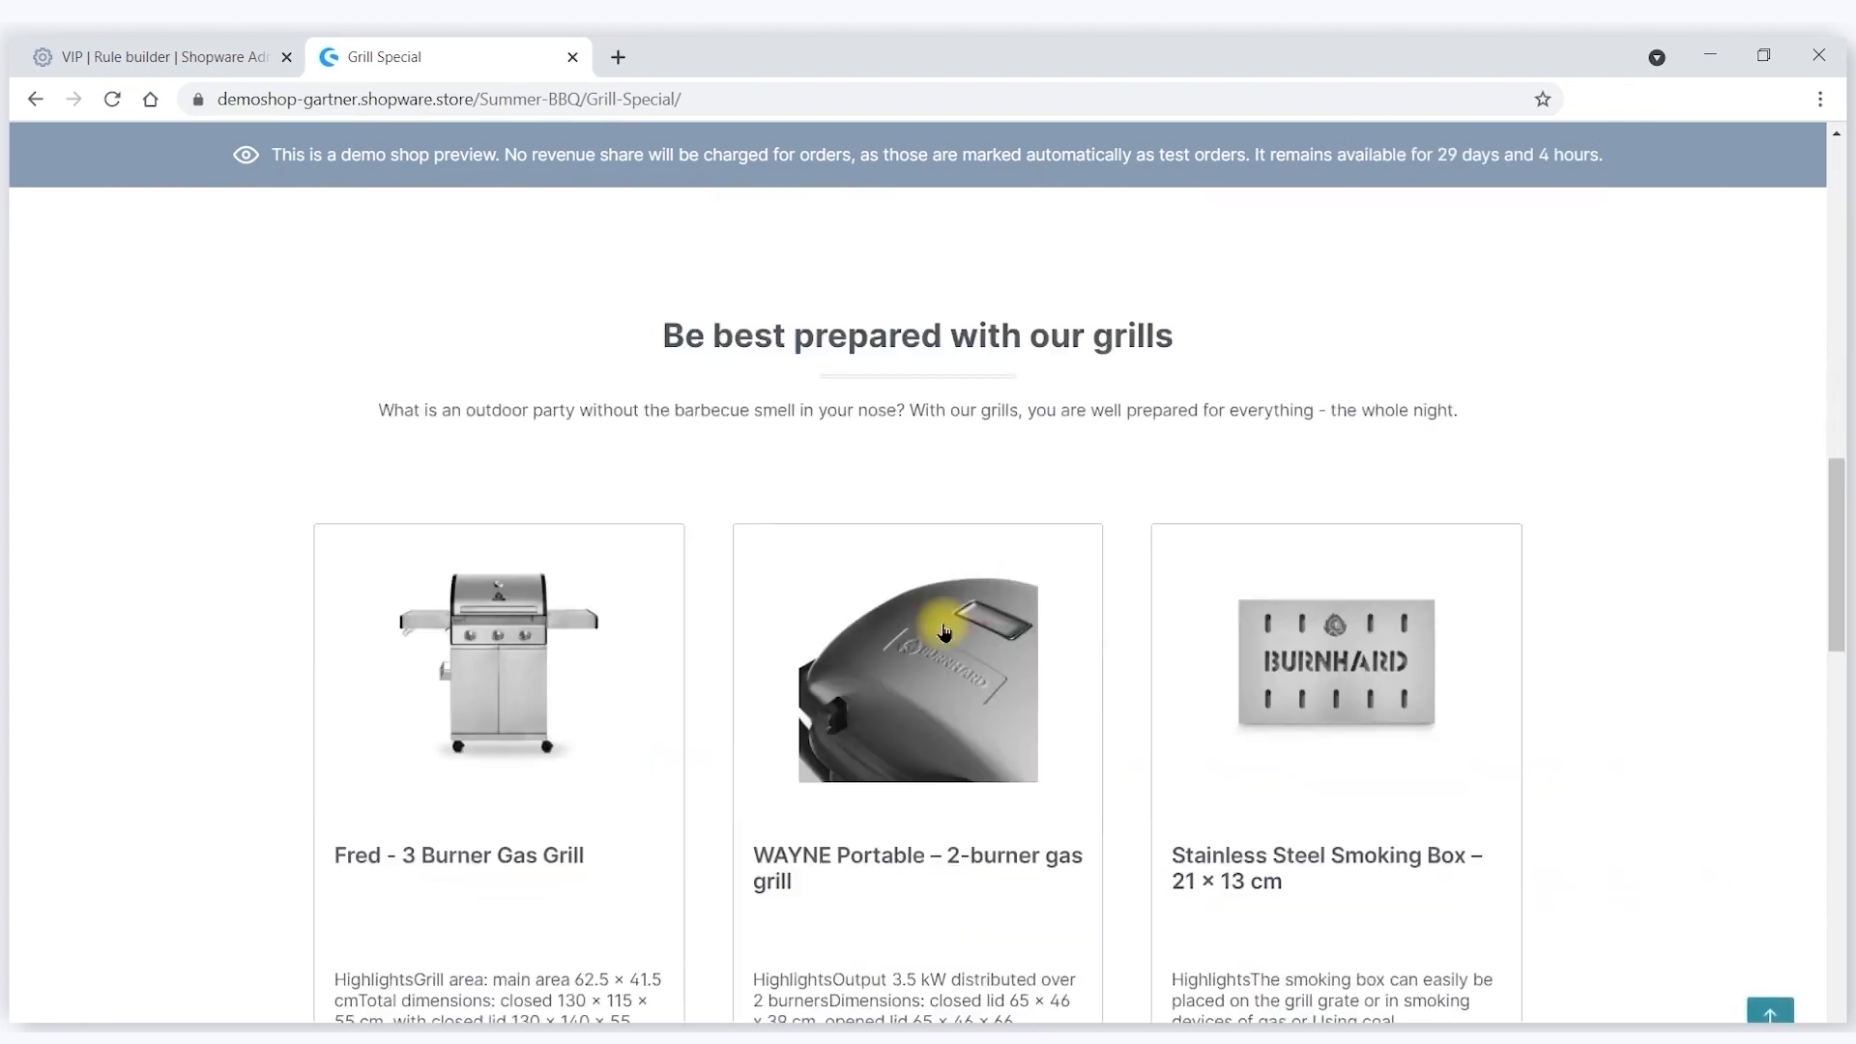
pyautogui.click(113, 99)
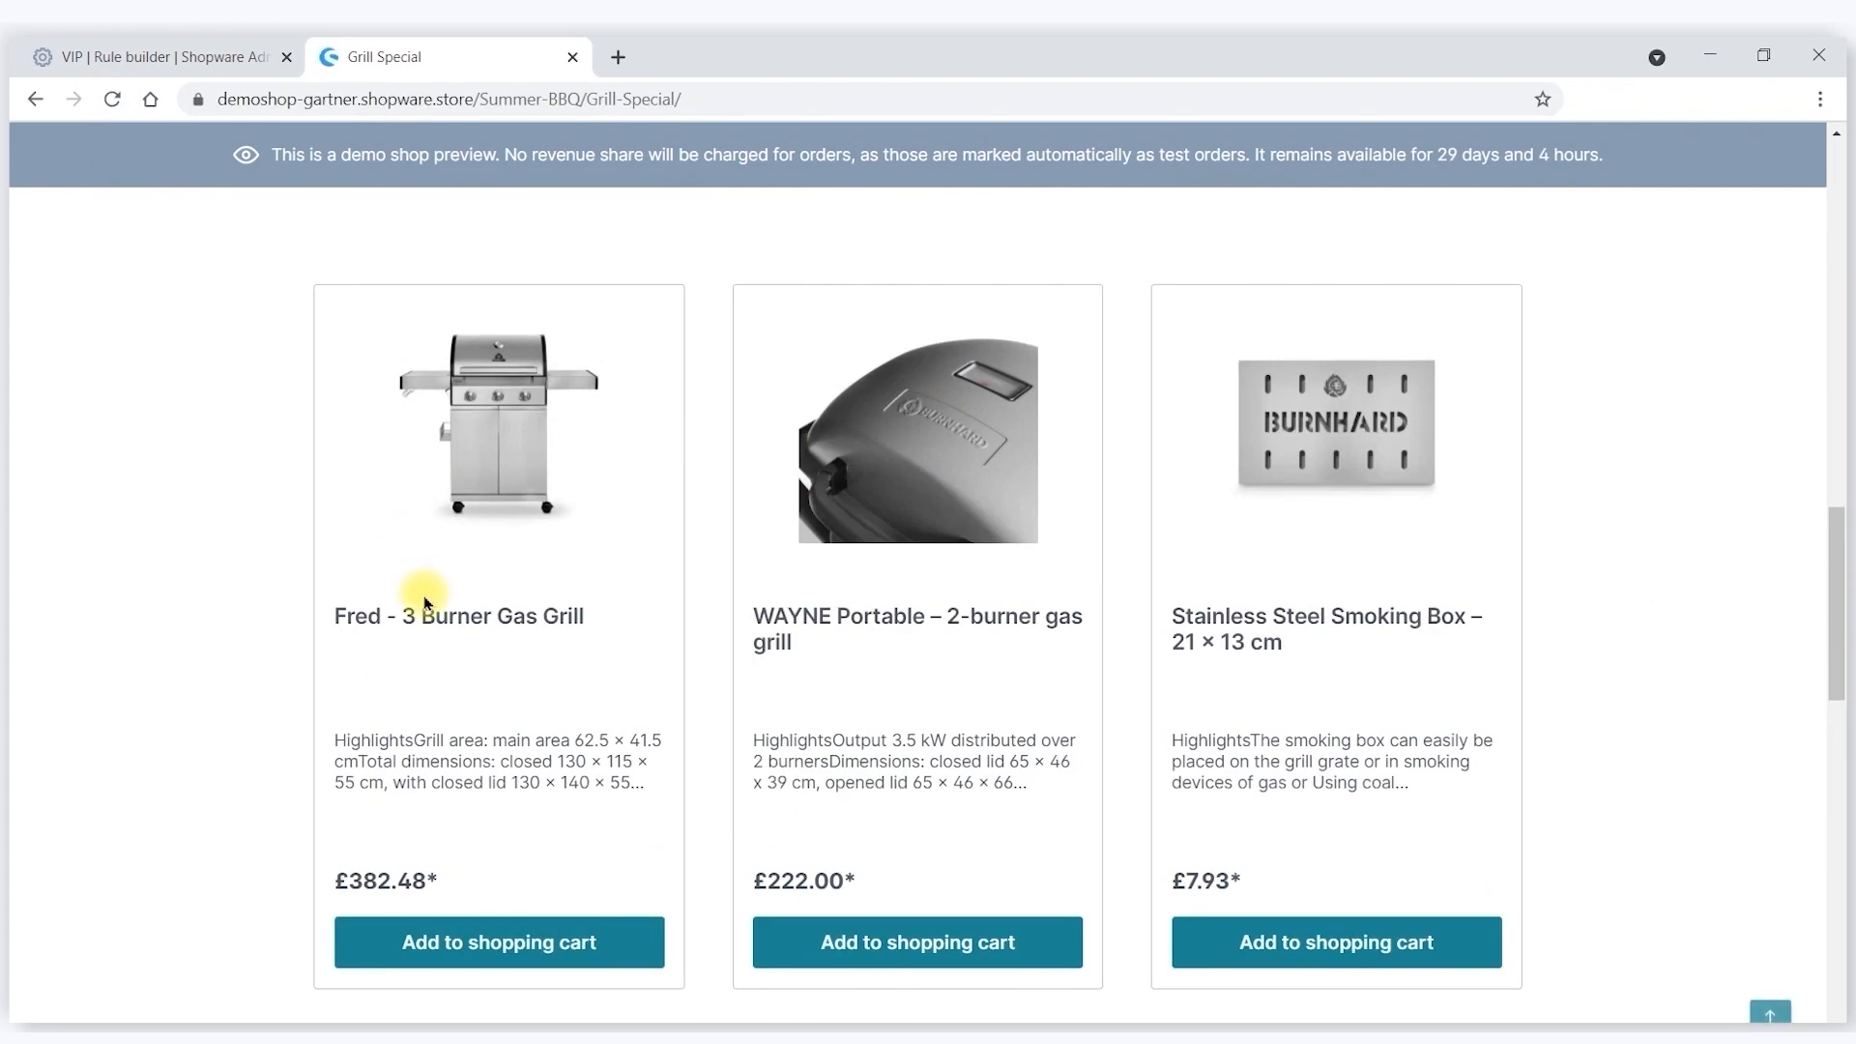
pyautogui.scroll(-12, 421, 604)
pyautogui.scroll(-2, 421, 609)
pyautogui.scroll(15, 427, 638)
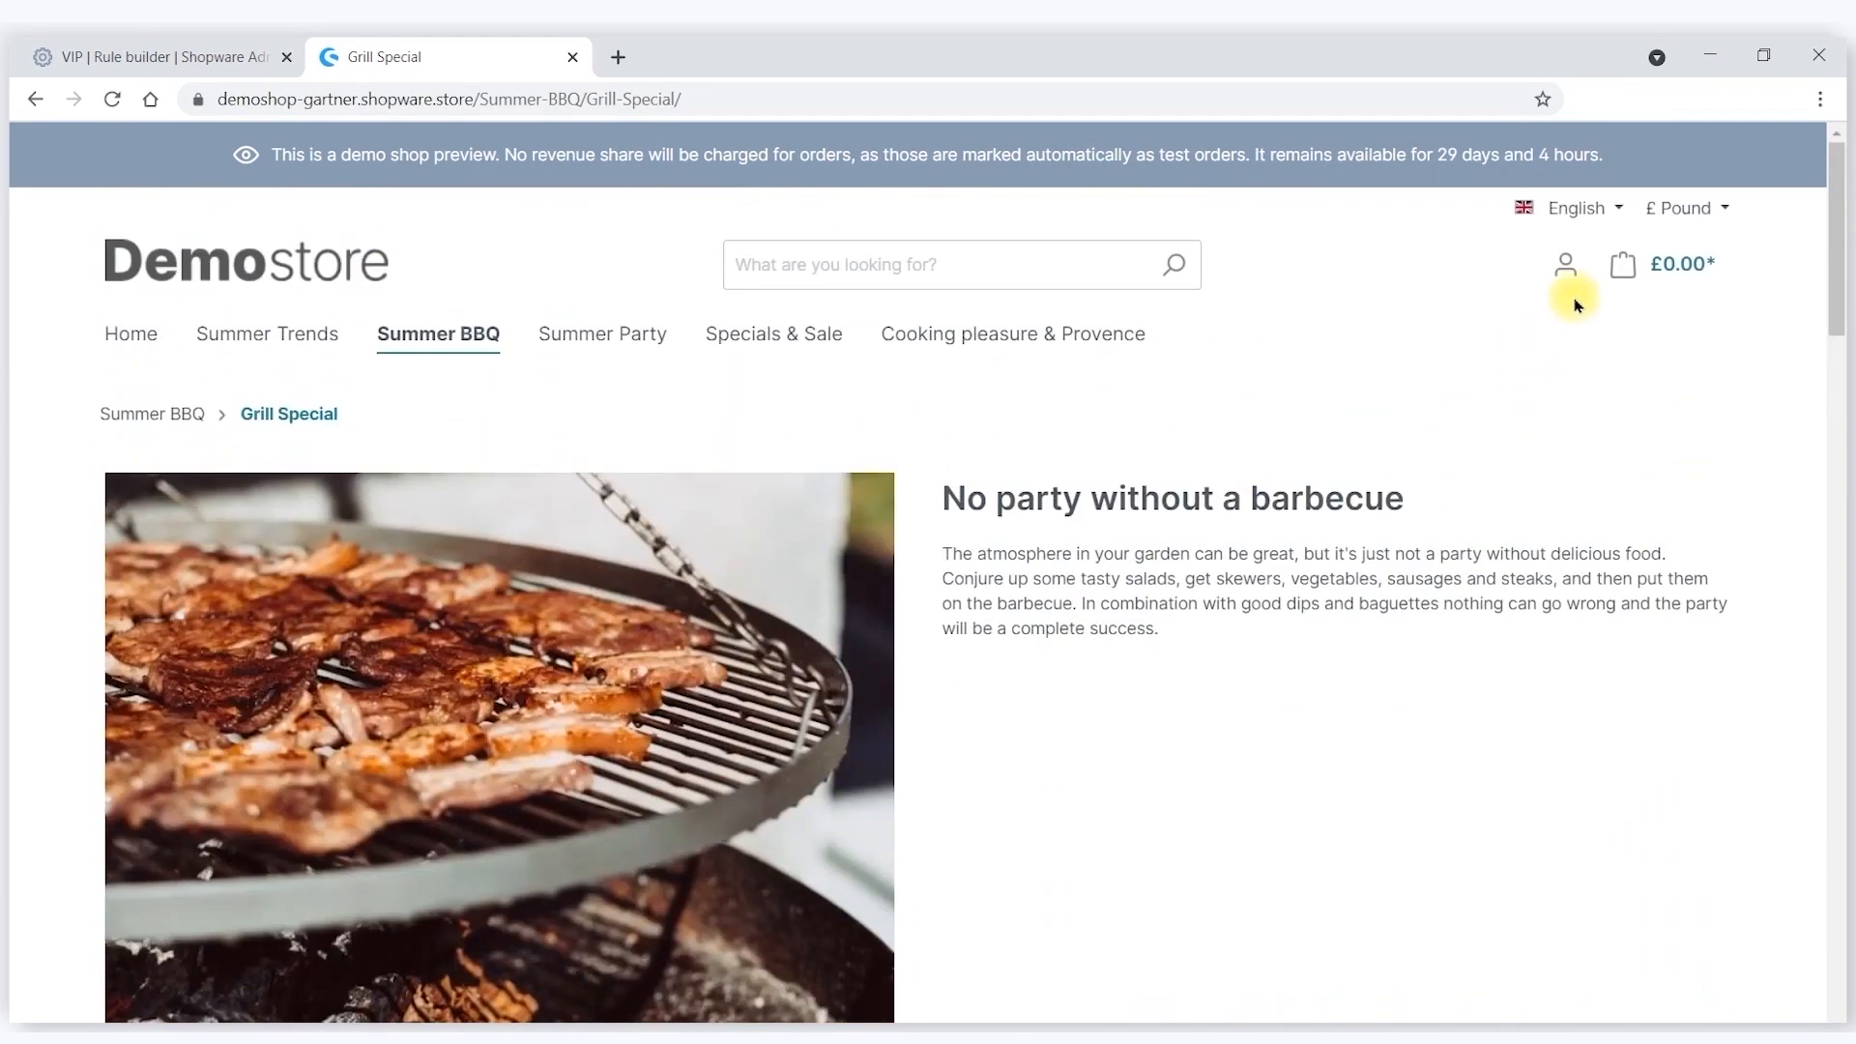
pyautogui.click(1568, 265)
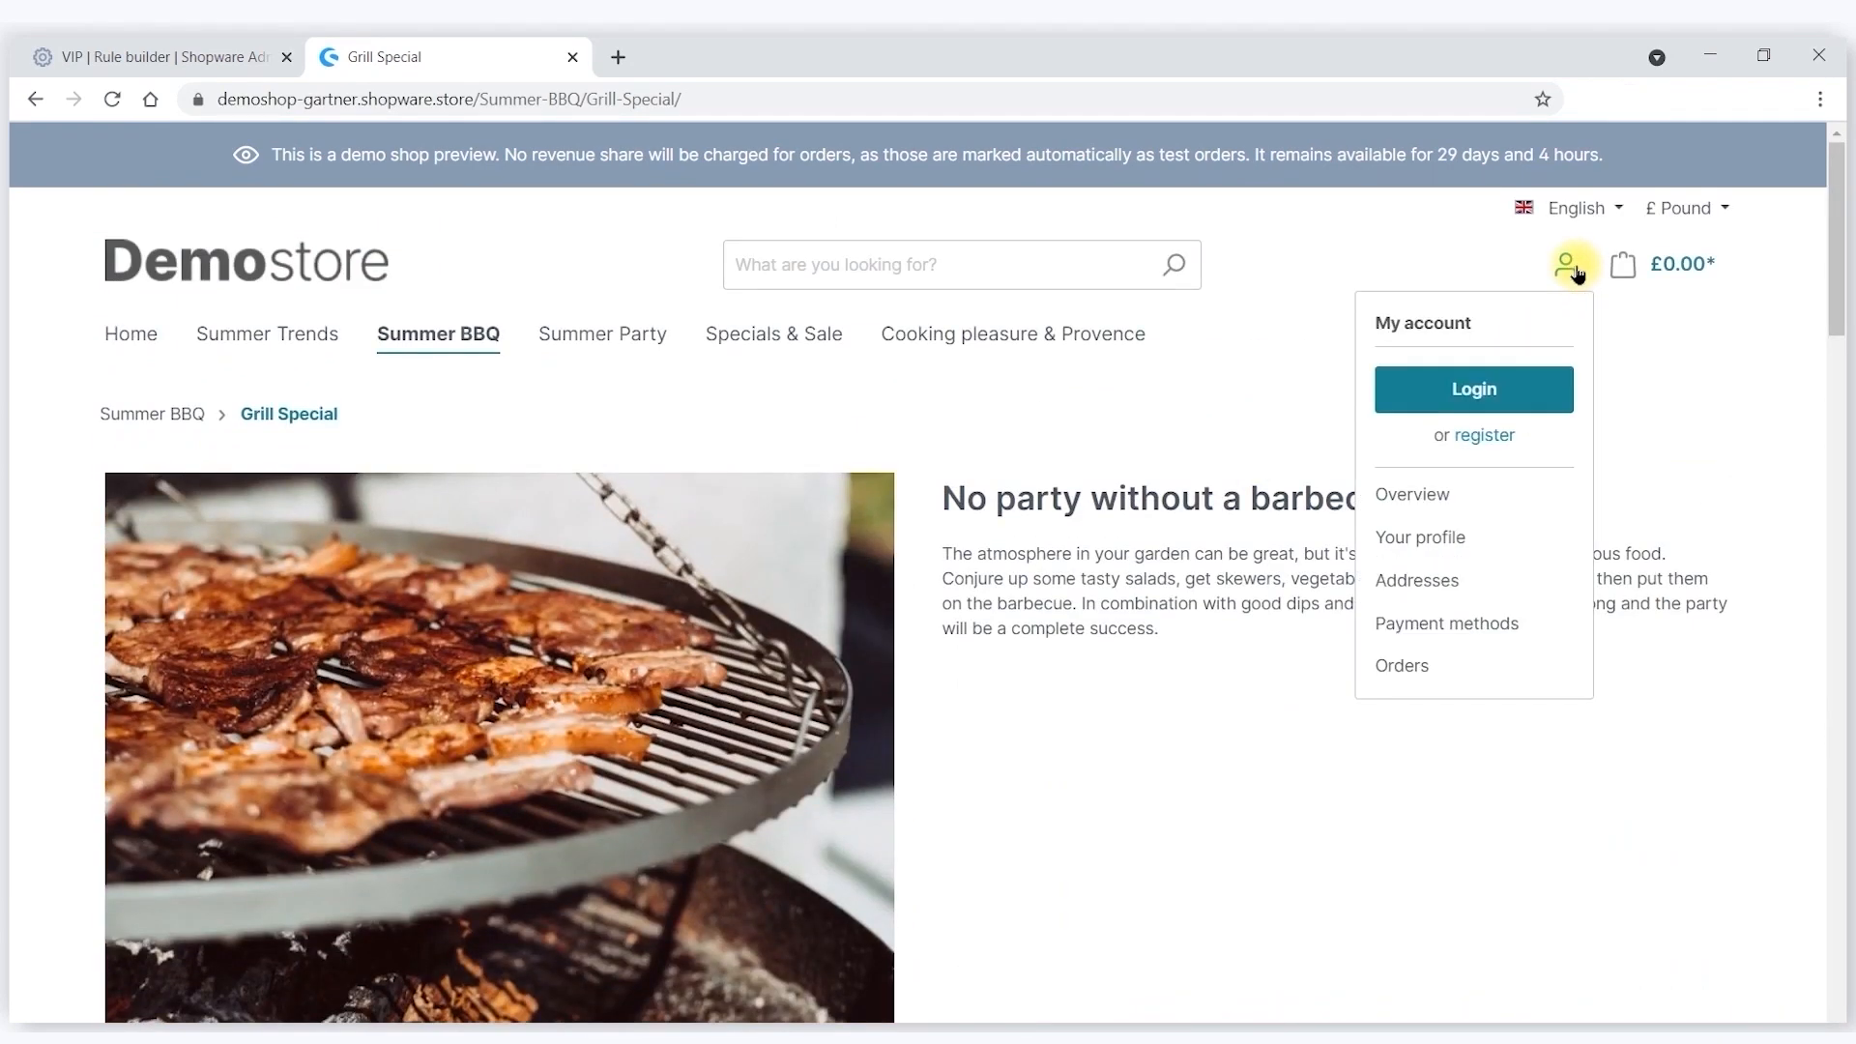
# Log in to the storefront with the customer's e-mail address and password.
pyautogui.click(1480, 390)
pyautogui.click(275, 547)
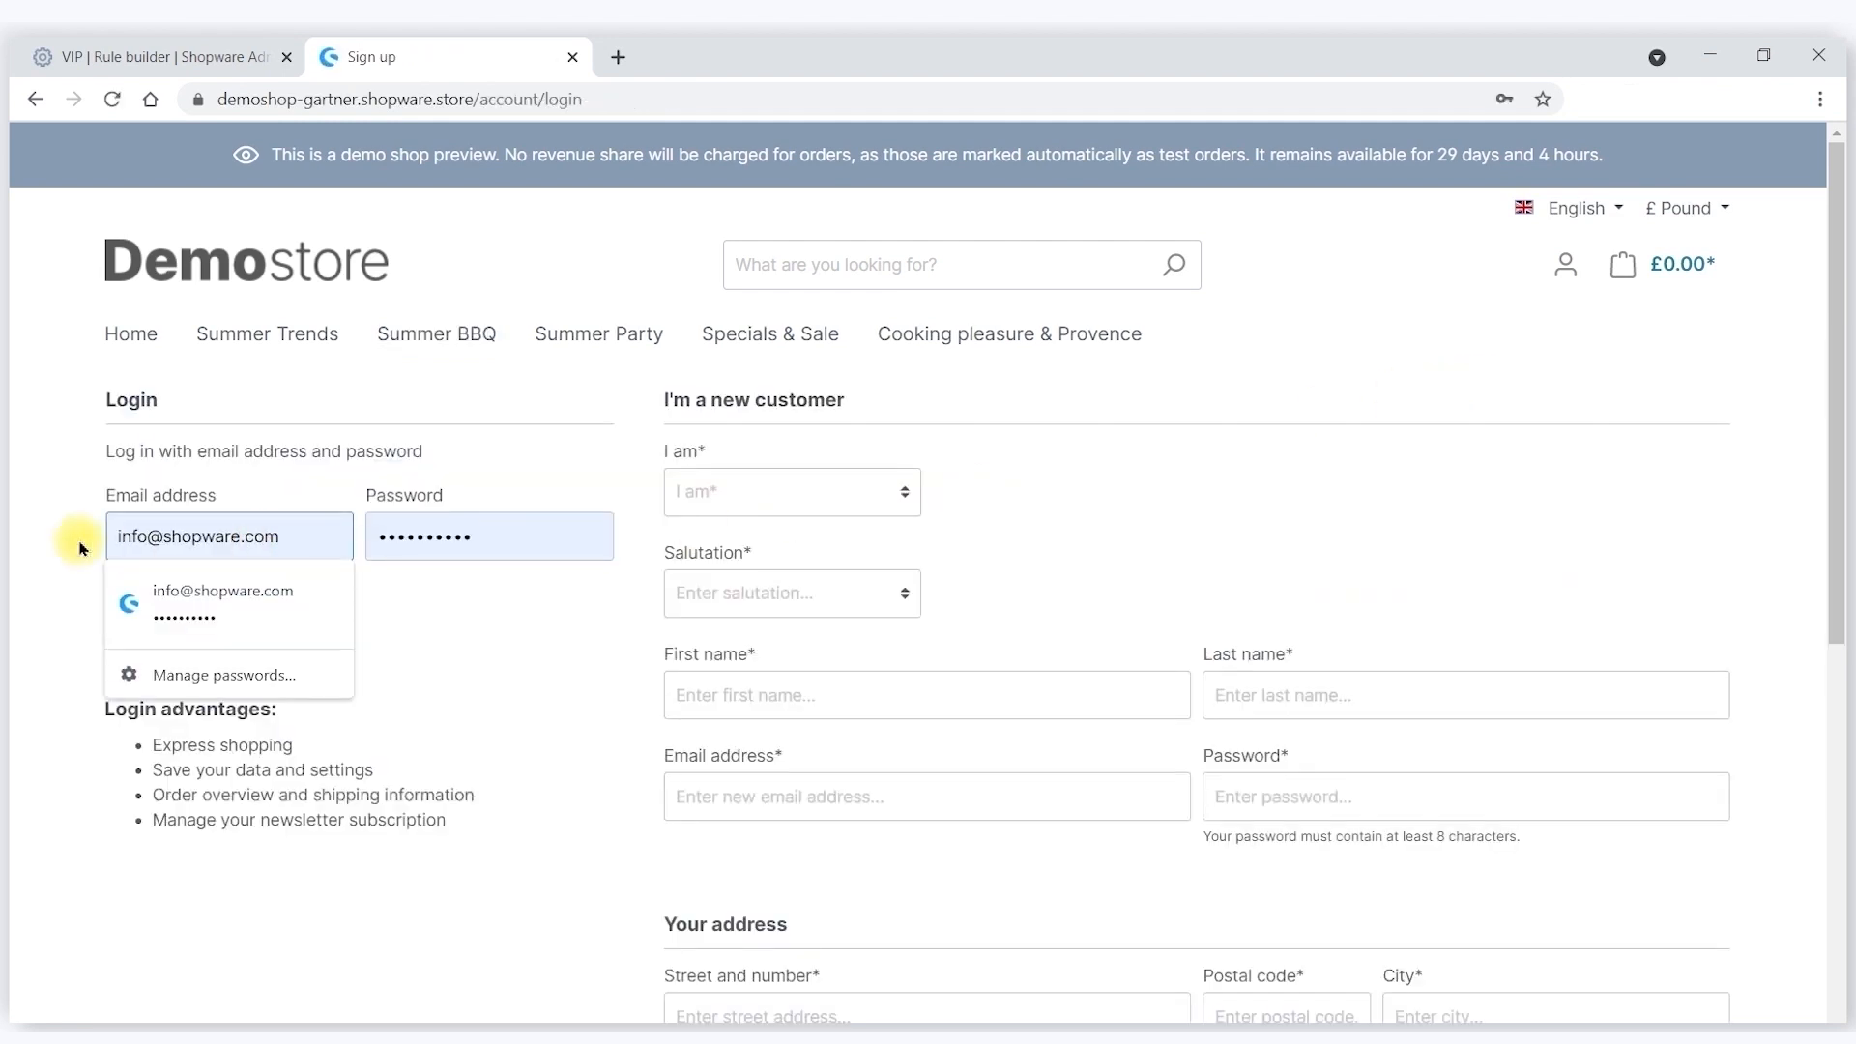
pyautogui.write('jbbiddle')
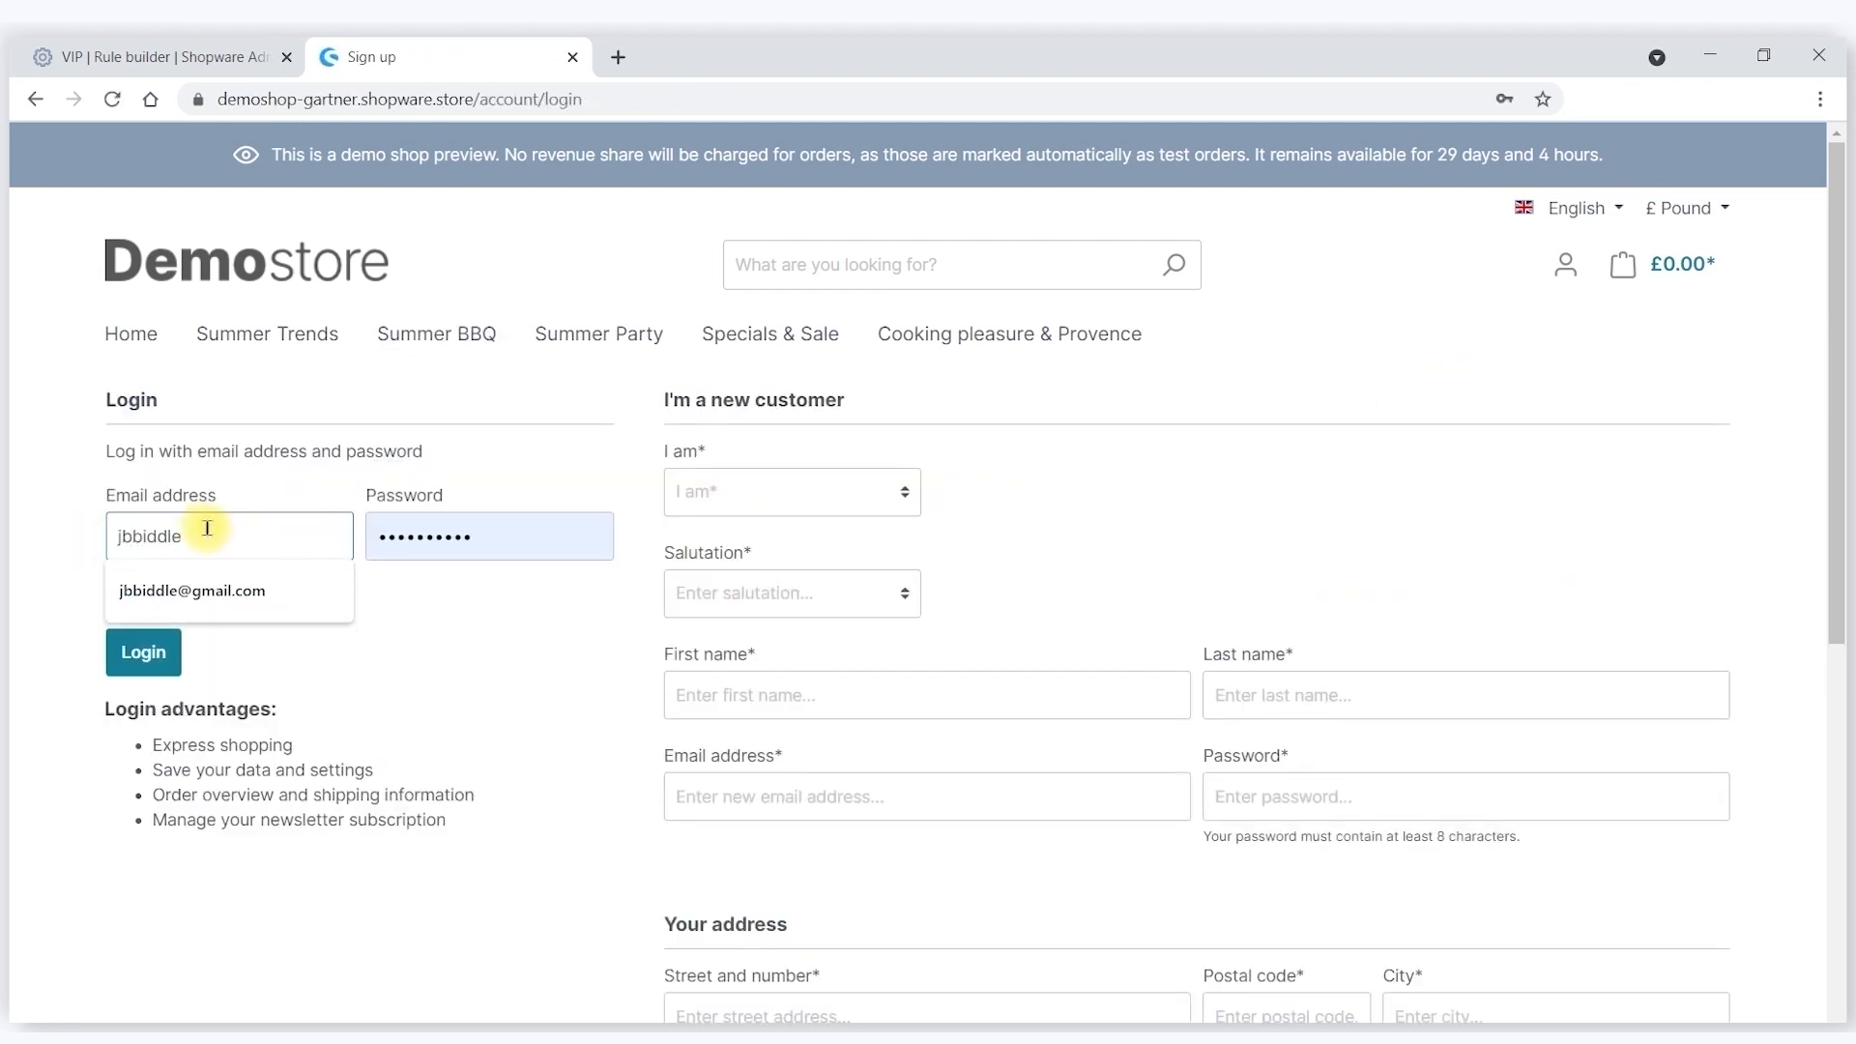
pyautogui.press('Down')
pyautogui.press('Tab')
pyautogui.write('•••')
pyautogui.click(145, 651)
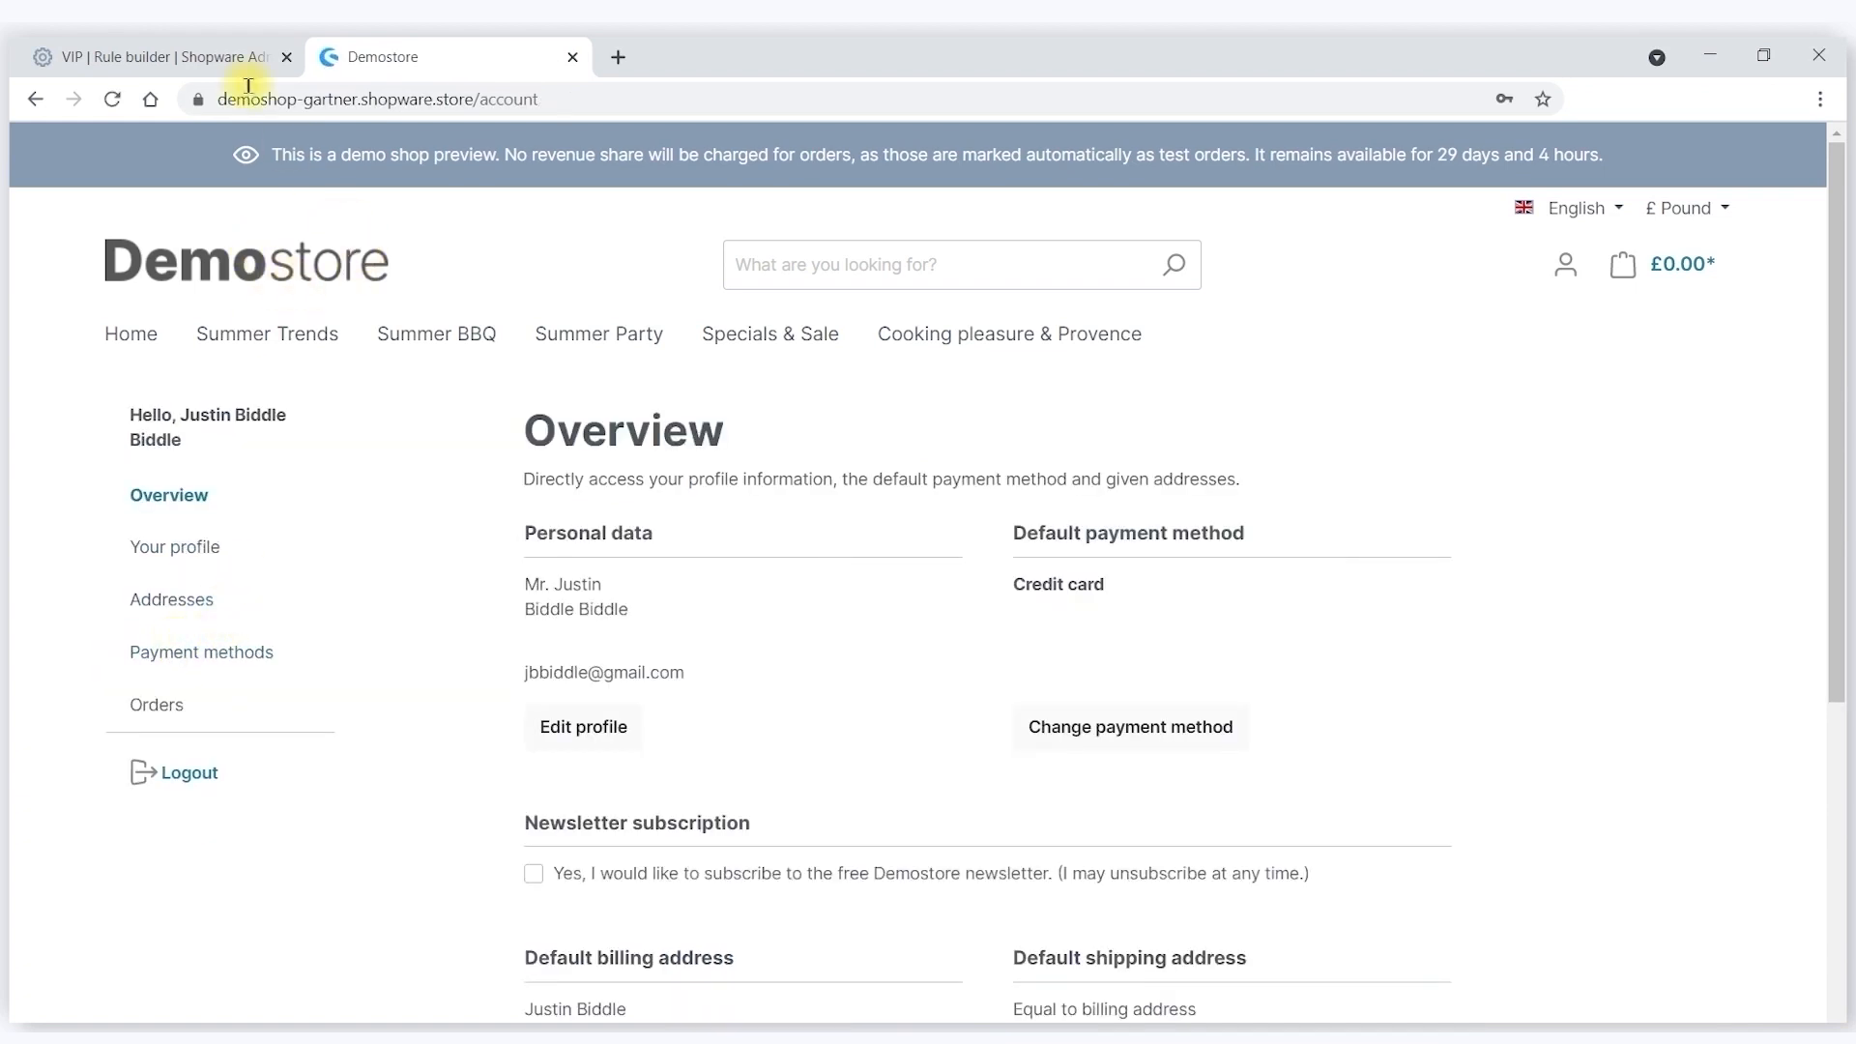
# Open Grill Special and scroll down to the V.I.P. Entrance banner below the products.
pyautogui.moveTo(457, 350)
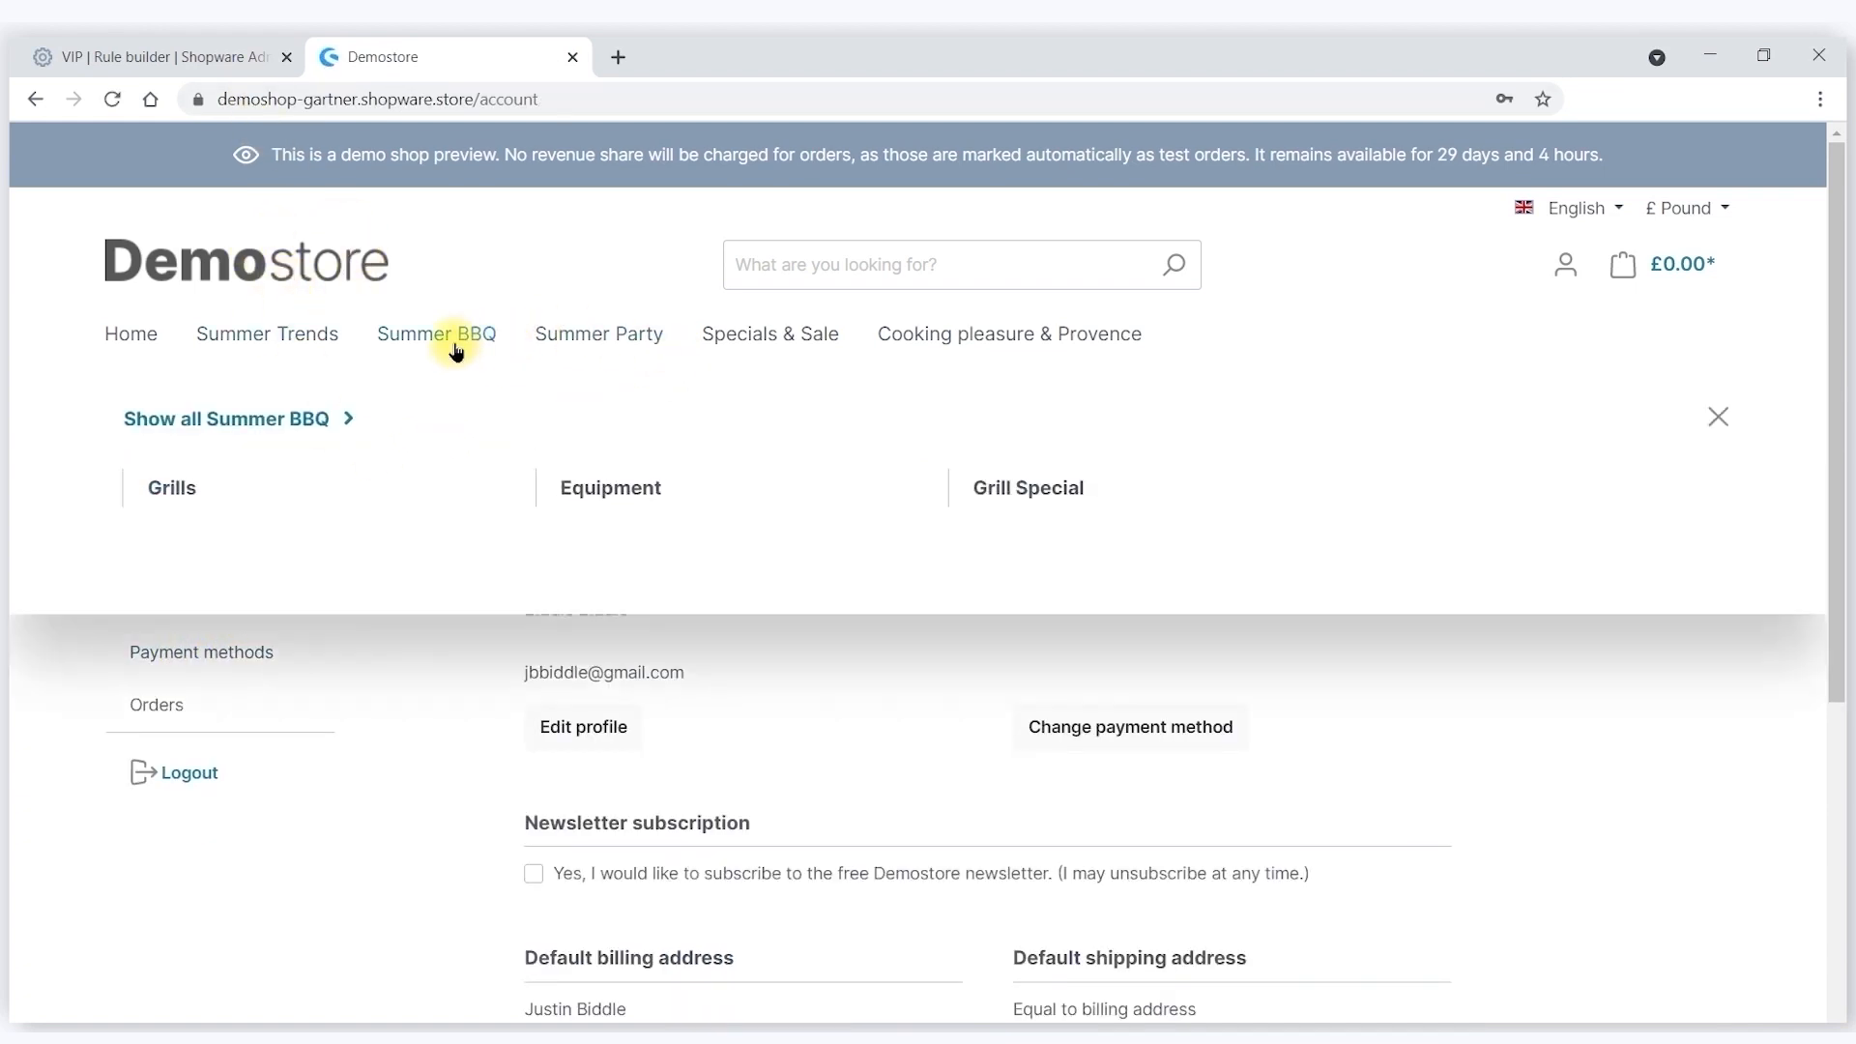
pyautogui.click(1064, 487)
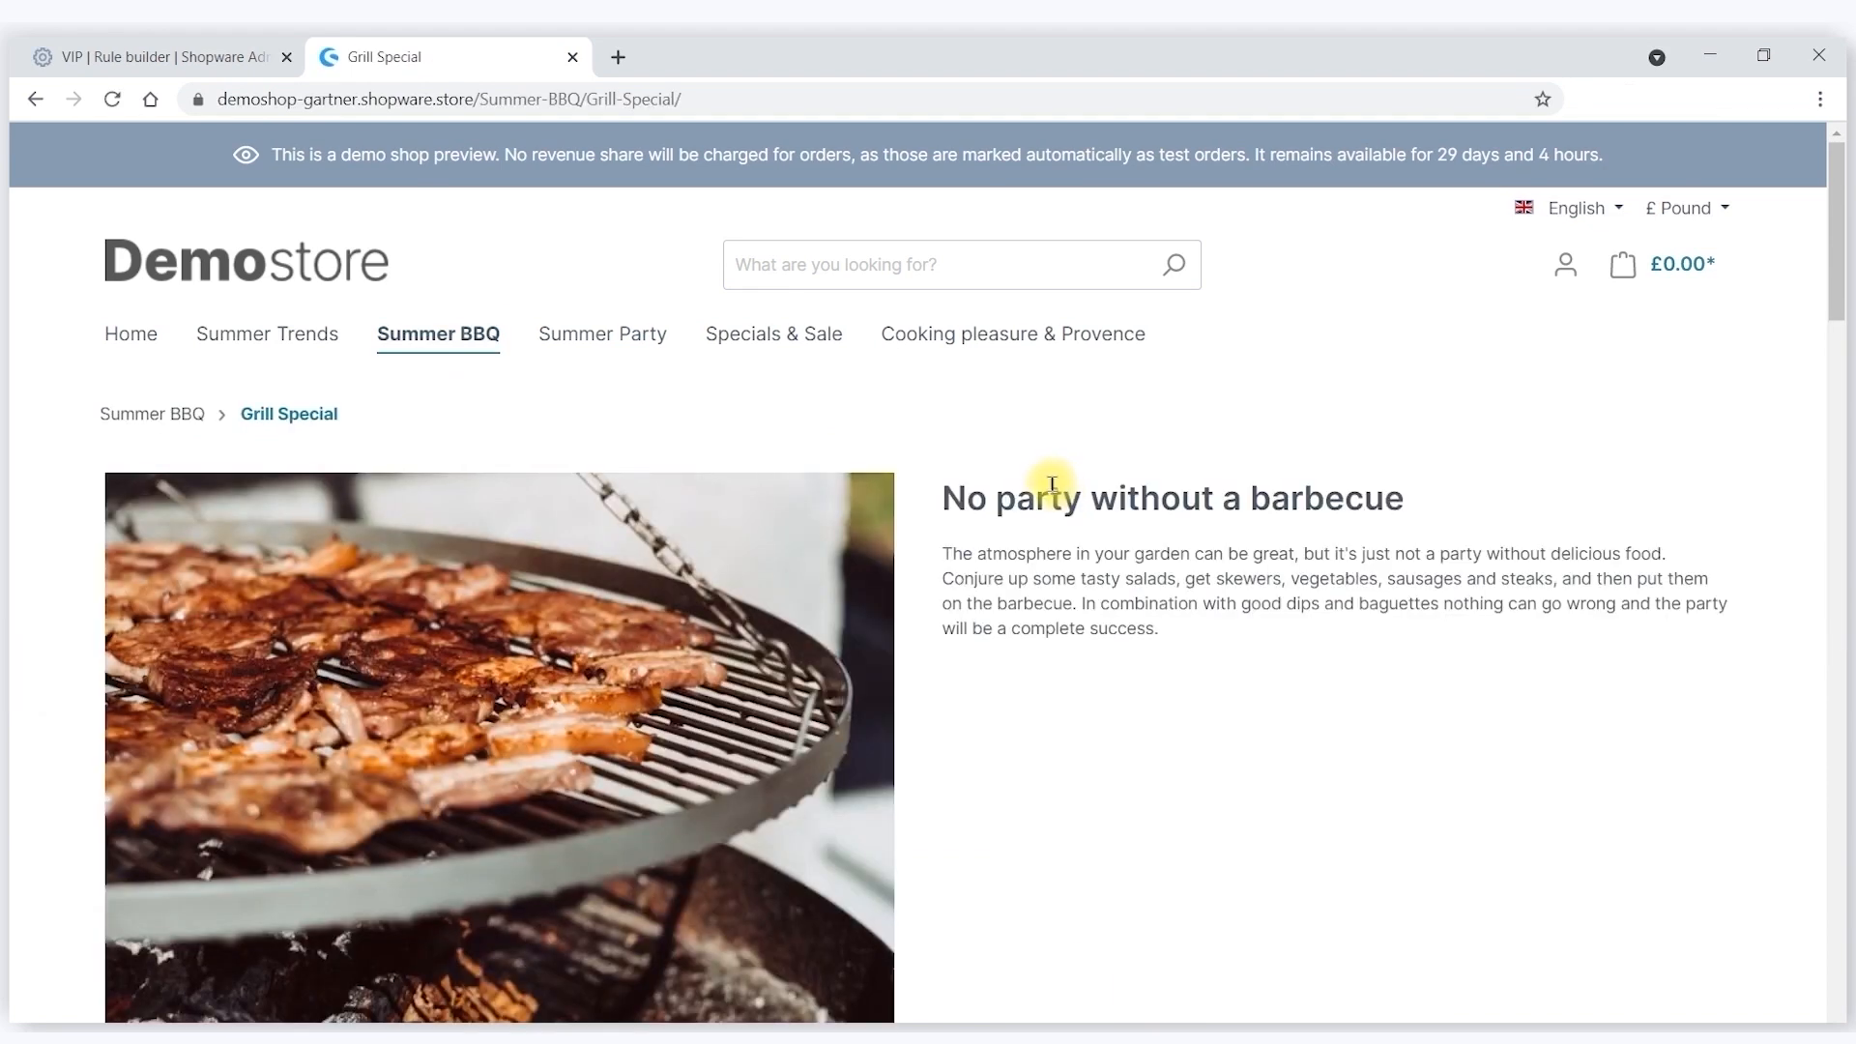
pyautogui.scroll(-7, 1049, 506)
pyautogui.scroll(-15, 1049, 506)
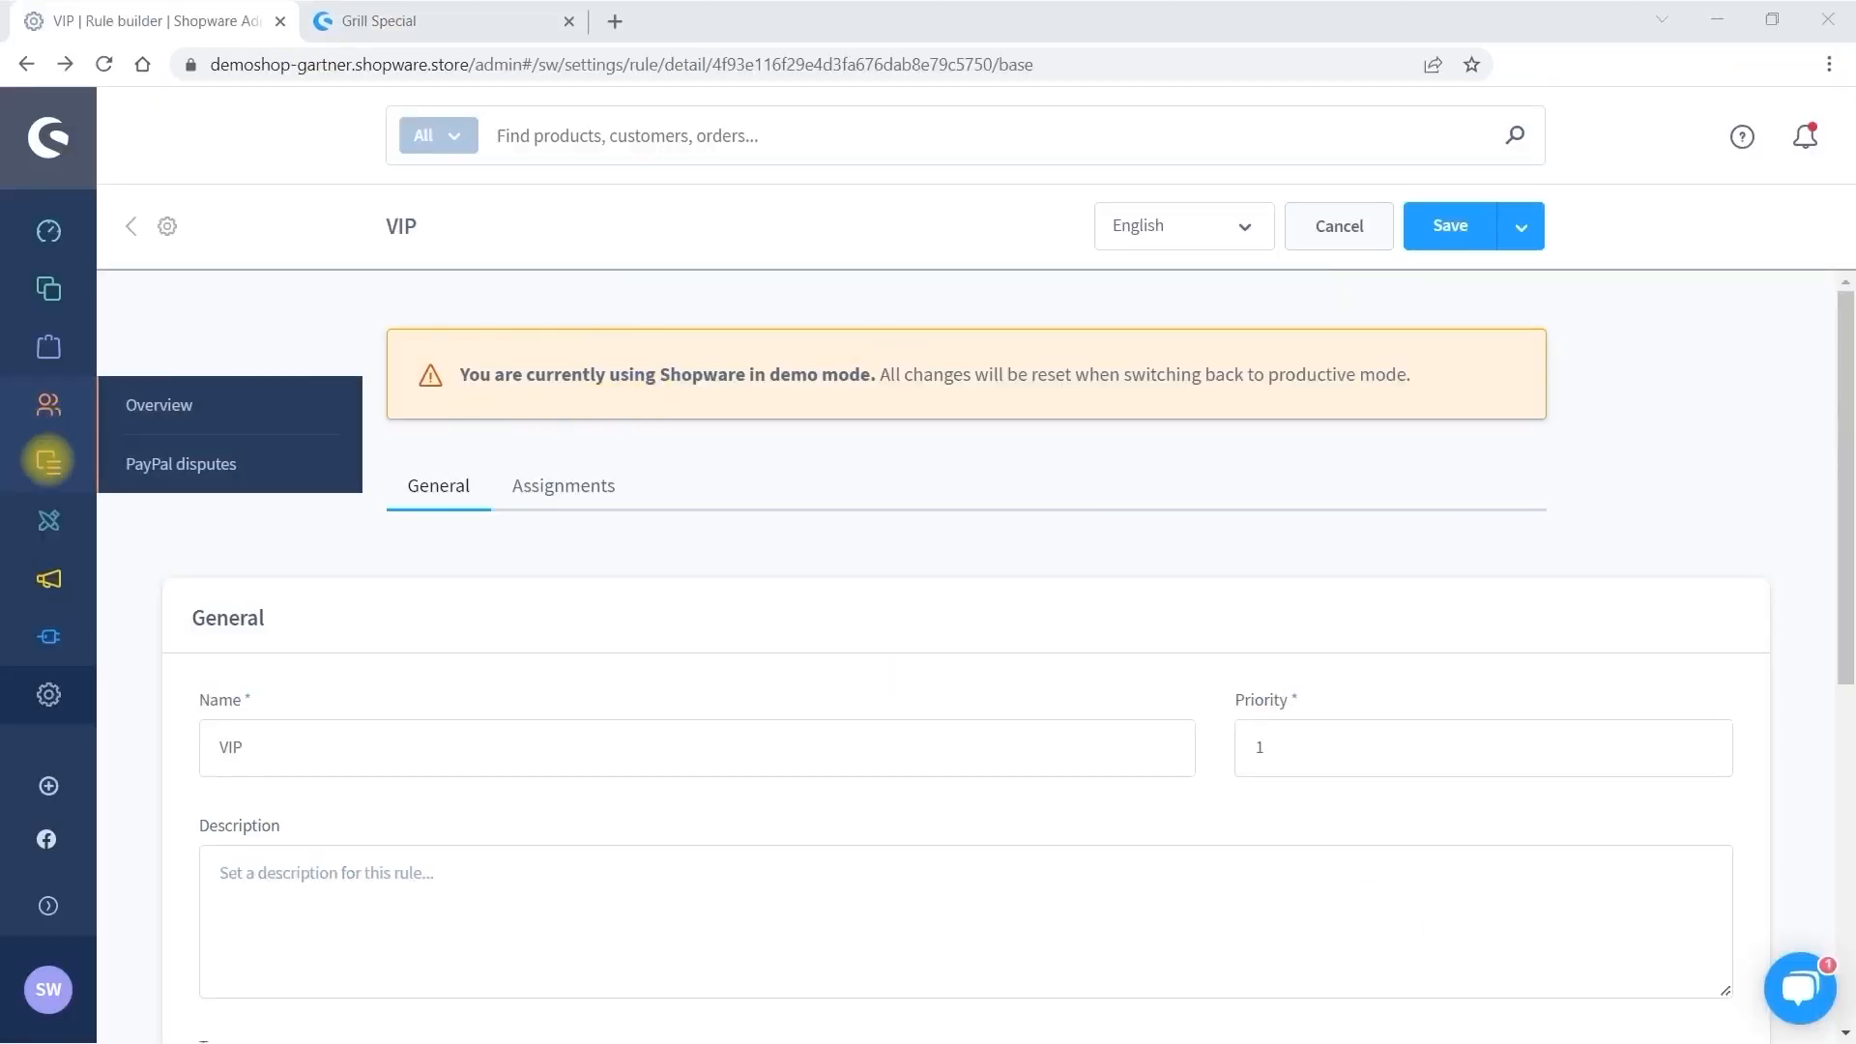
# Open the Media library and select the first image file to view its details.
pyautogui.moveTo(49, 463)
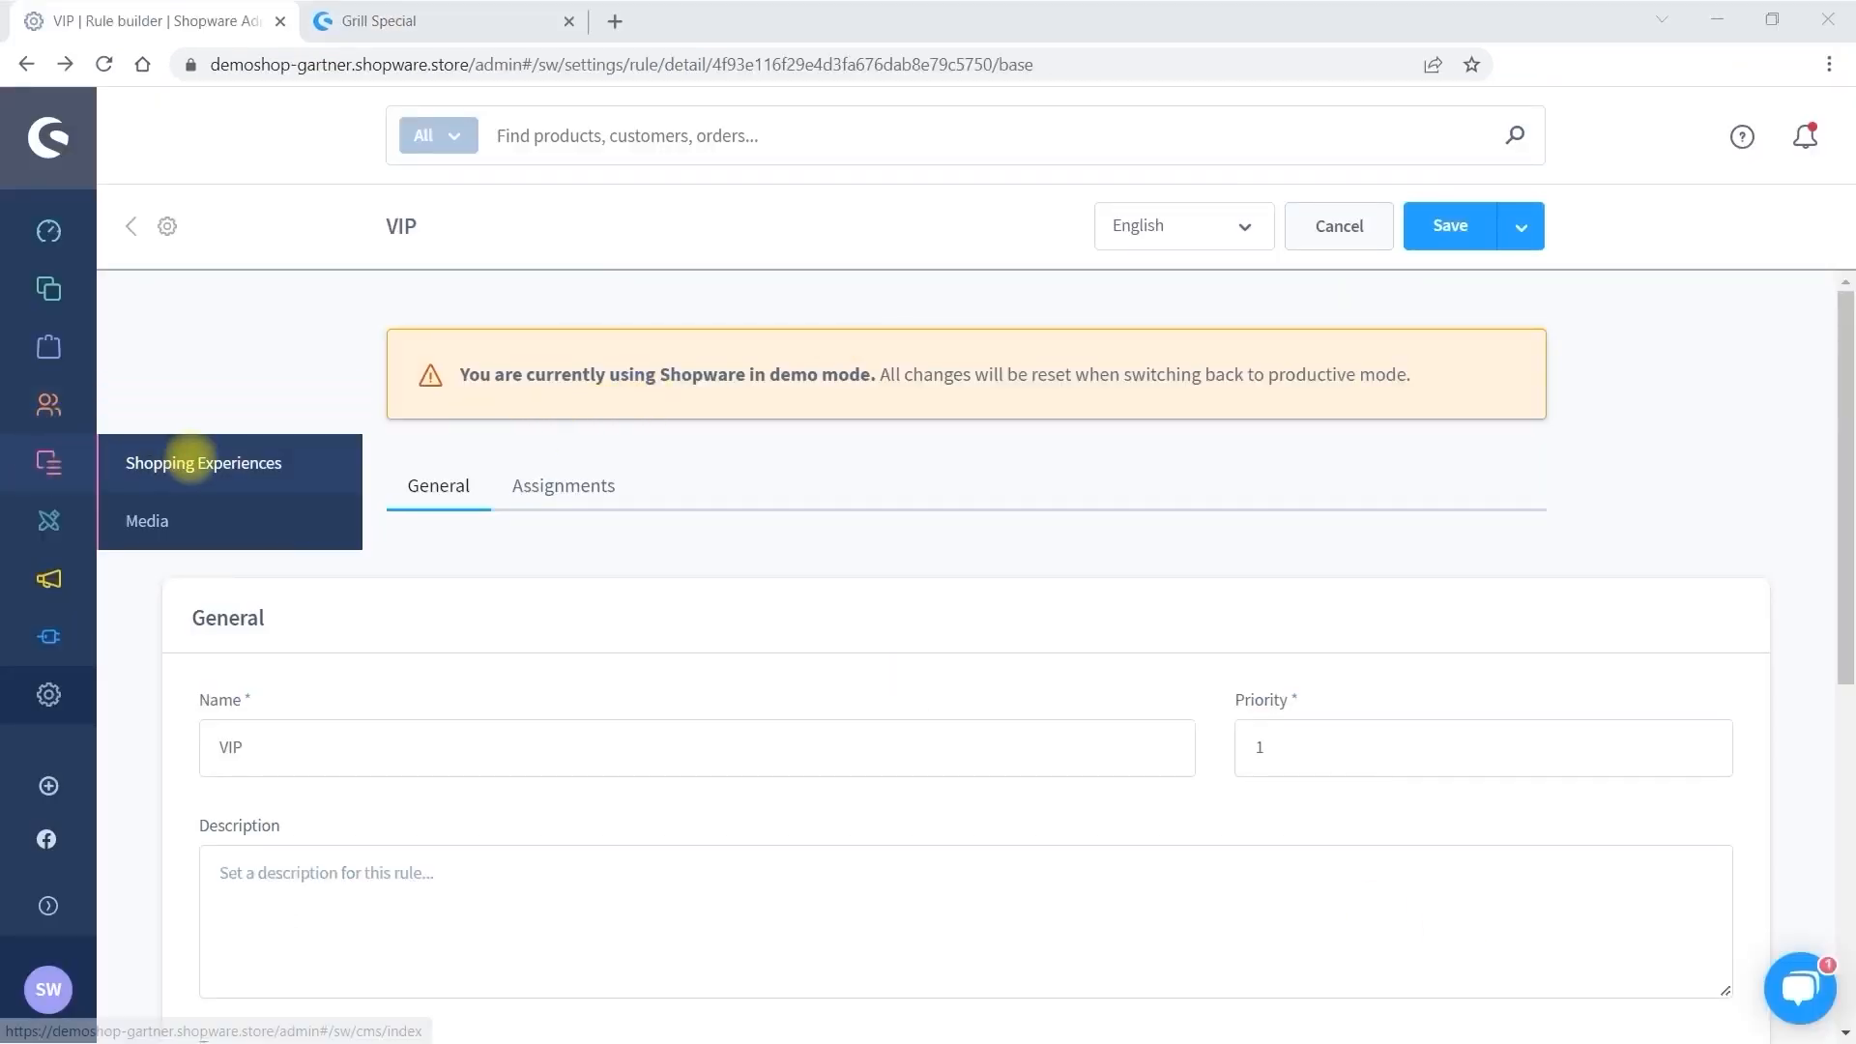
pyautogui.click(191, 460)
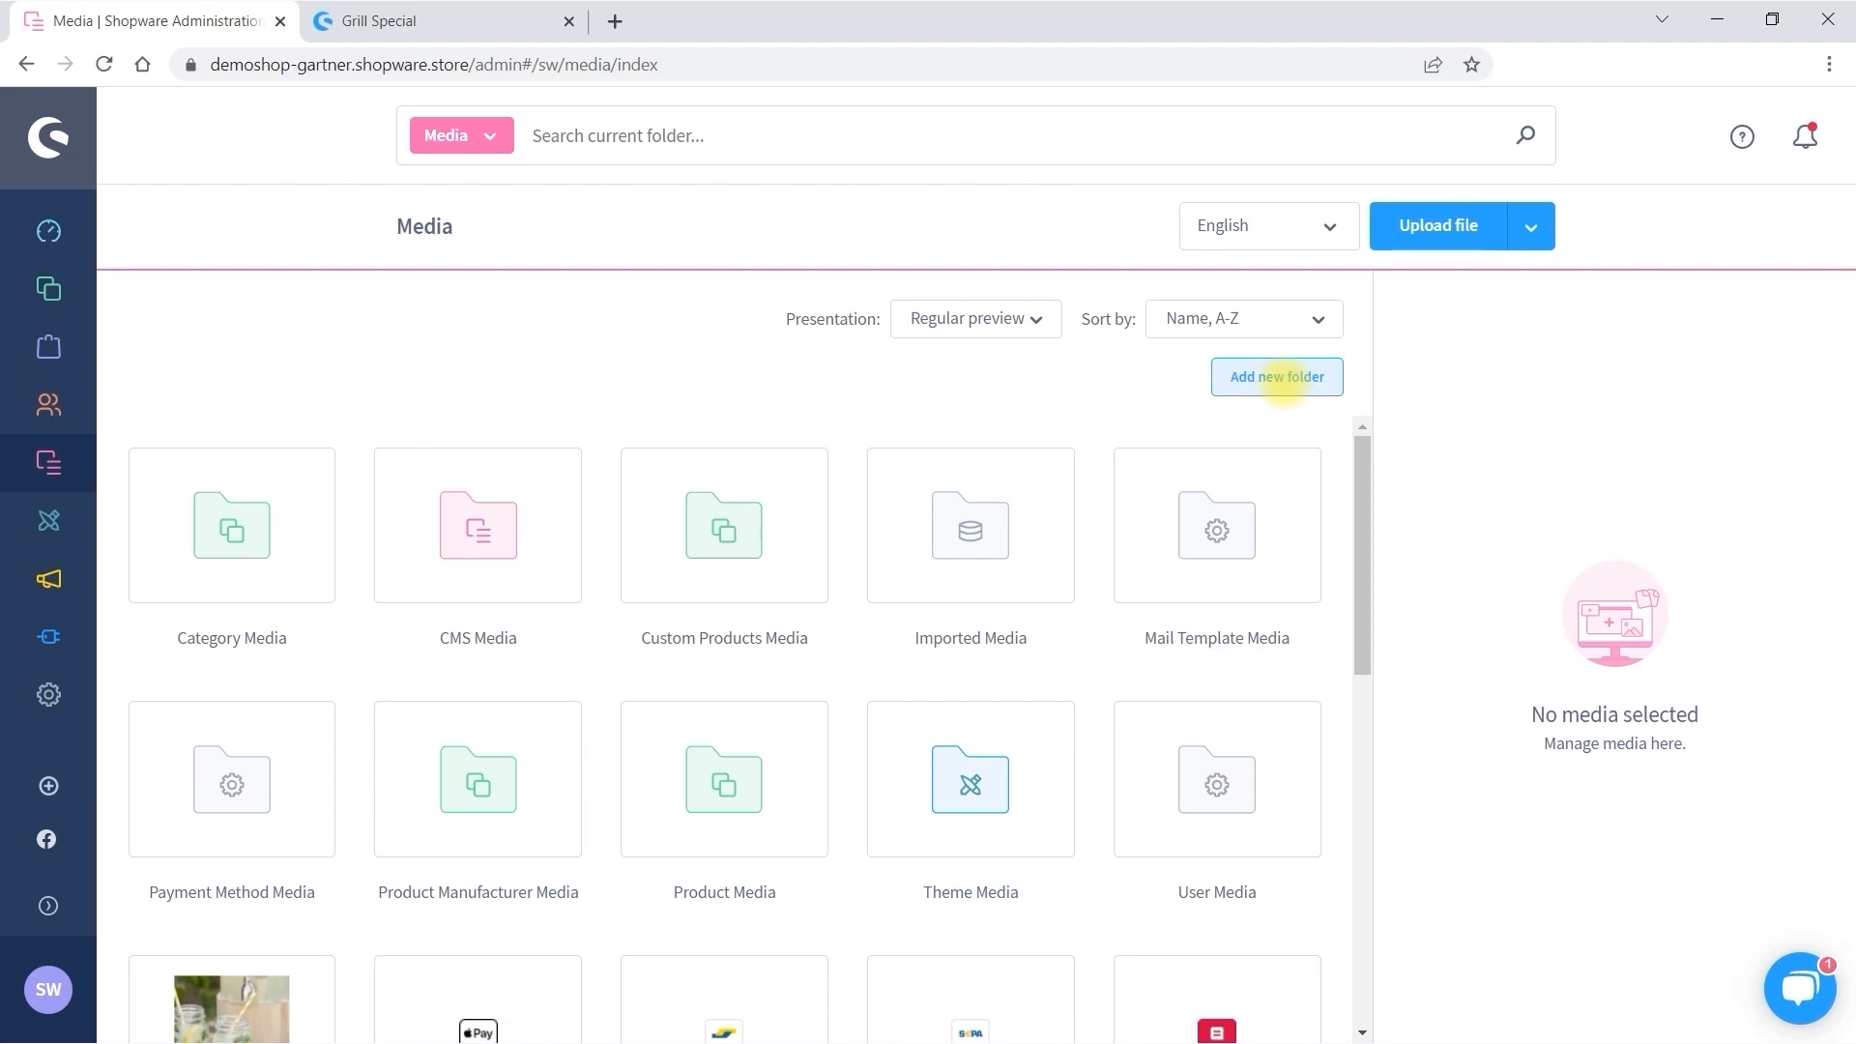
pyautogui.click(239, 1001)
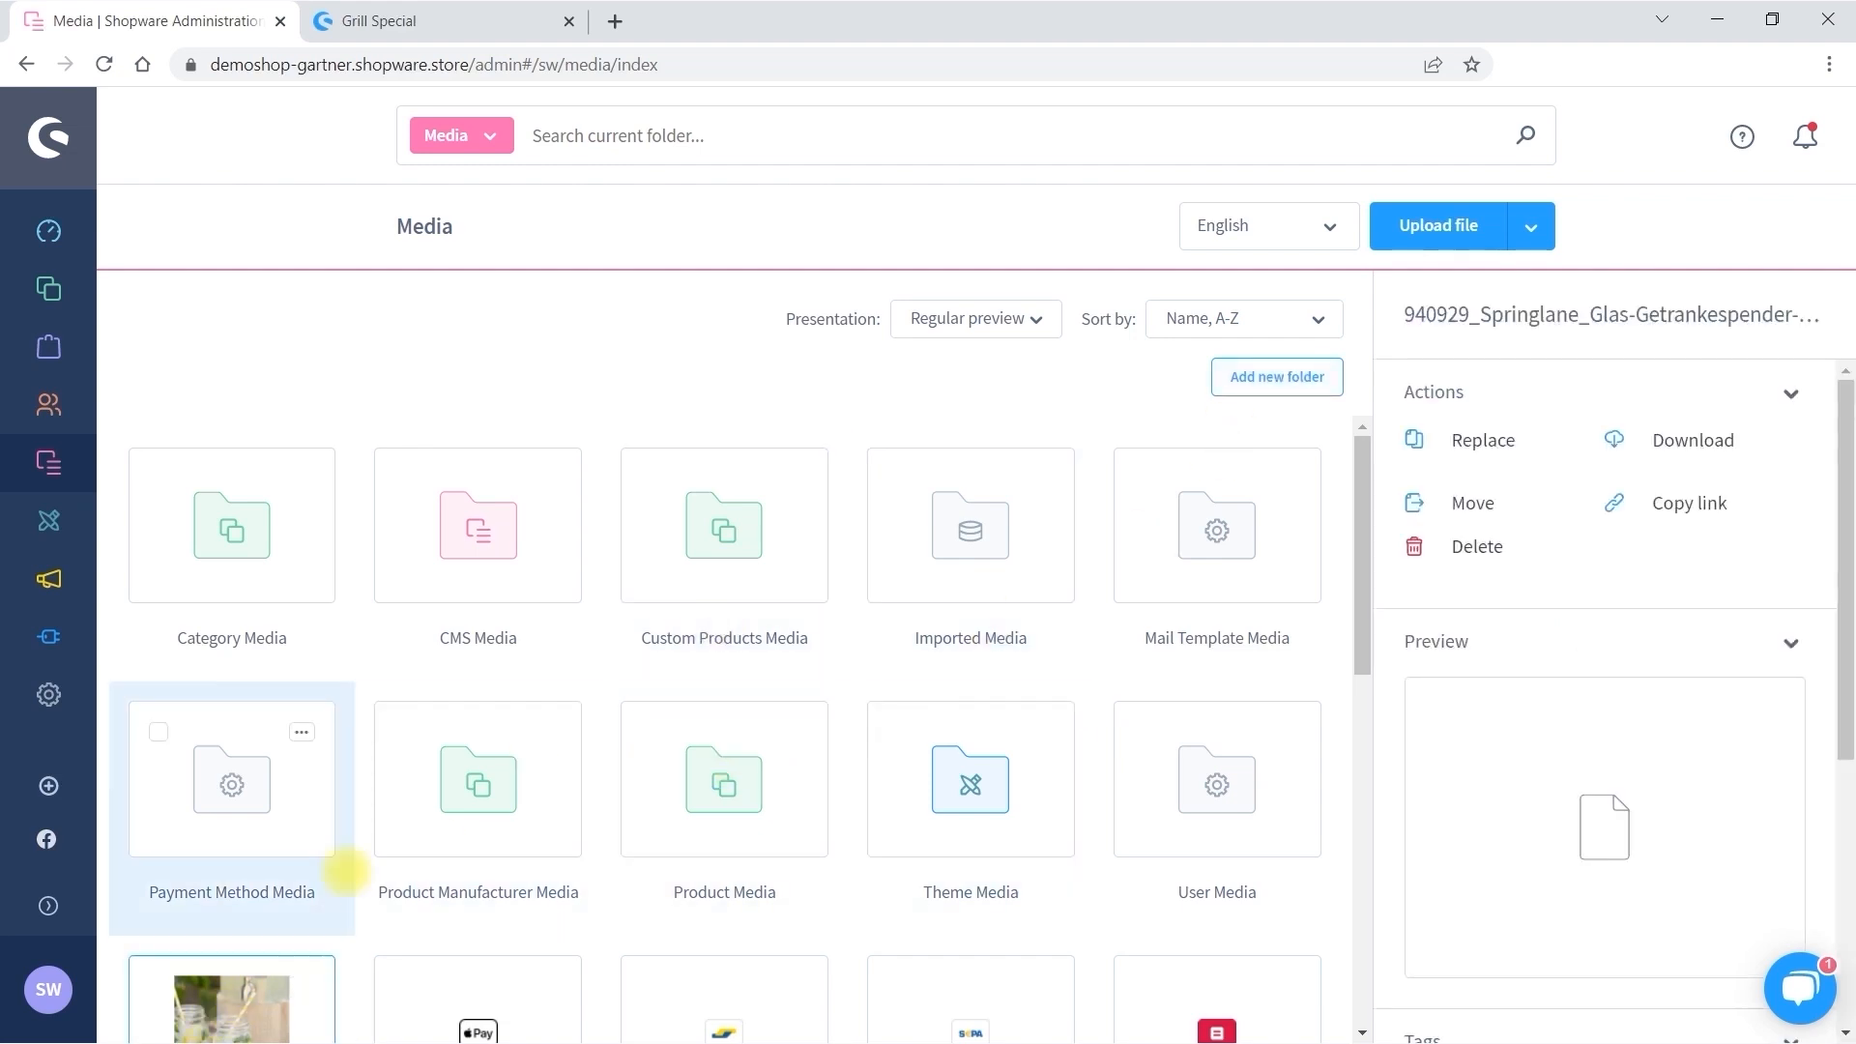
pyautogui.scroll(-3, 1351, 734)
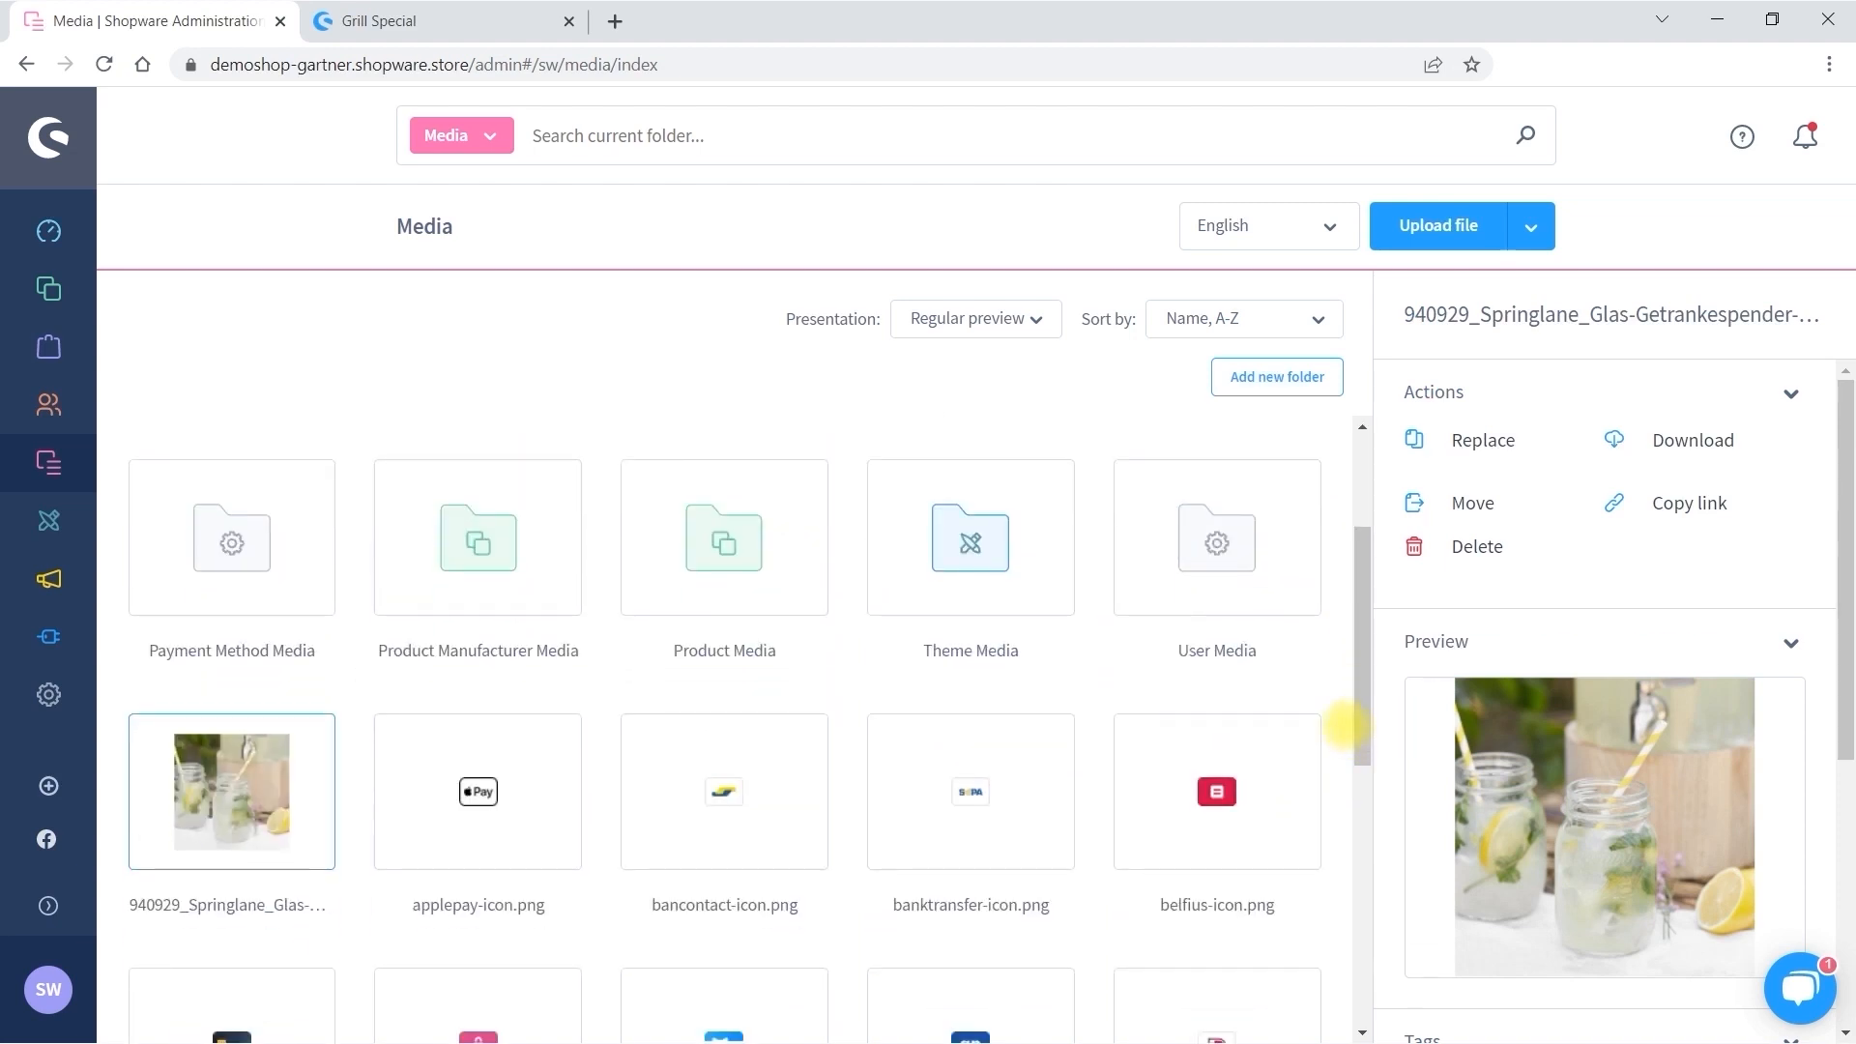
pyautogui.scroll(-4, 1397, 742)
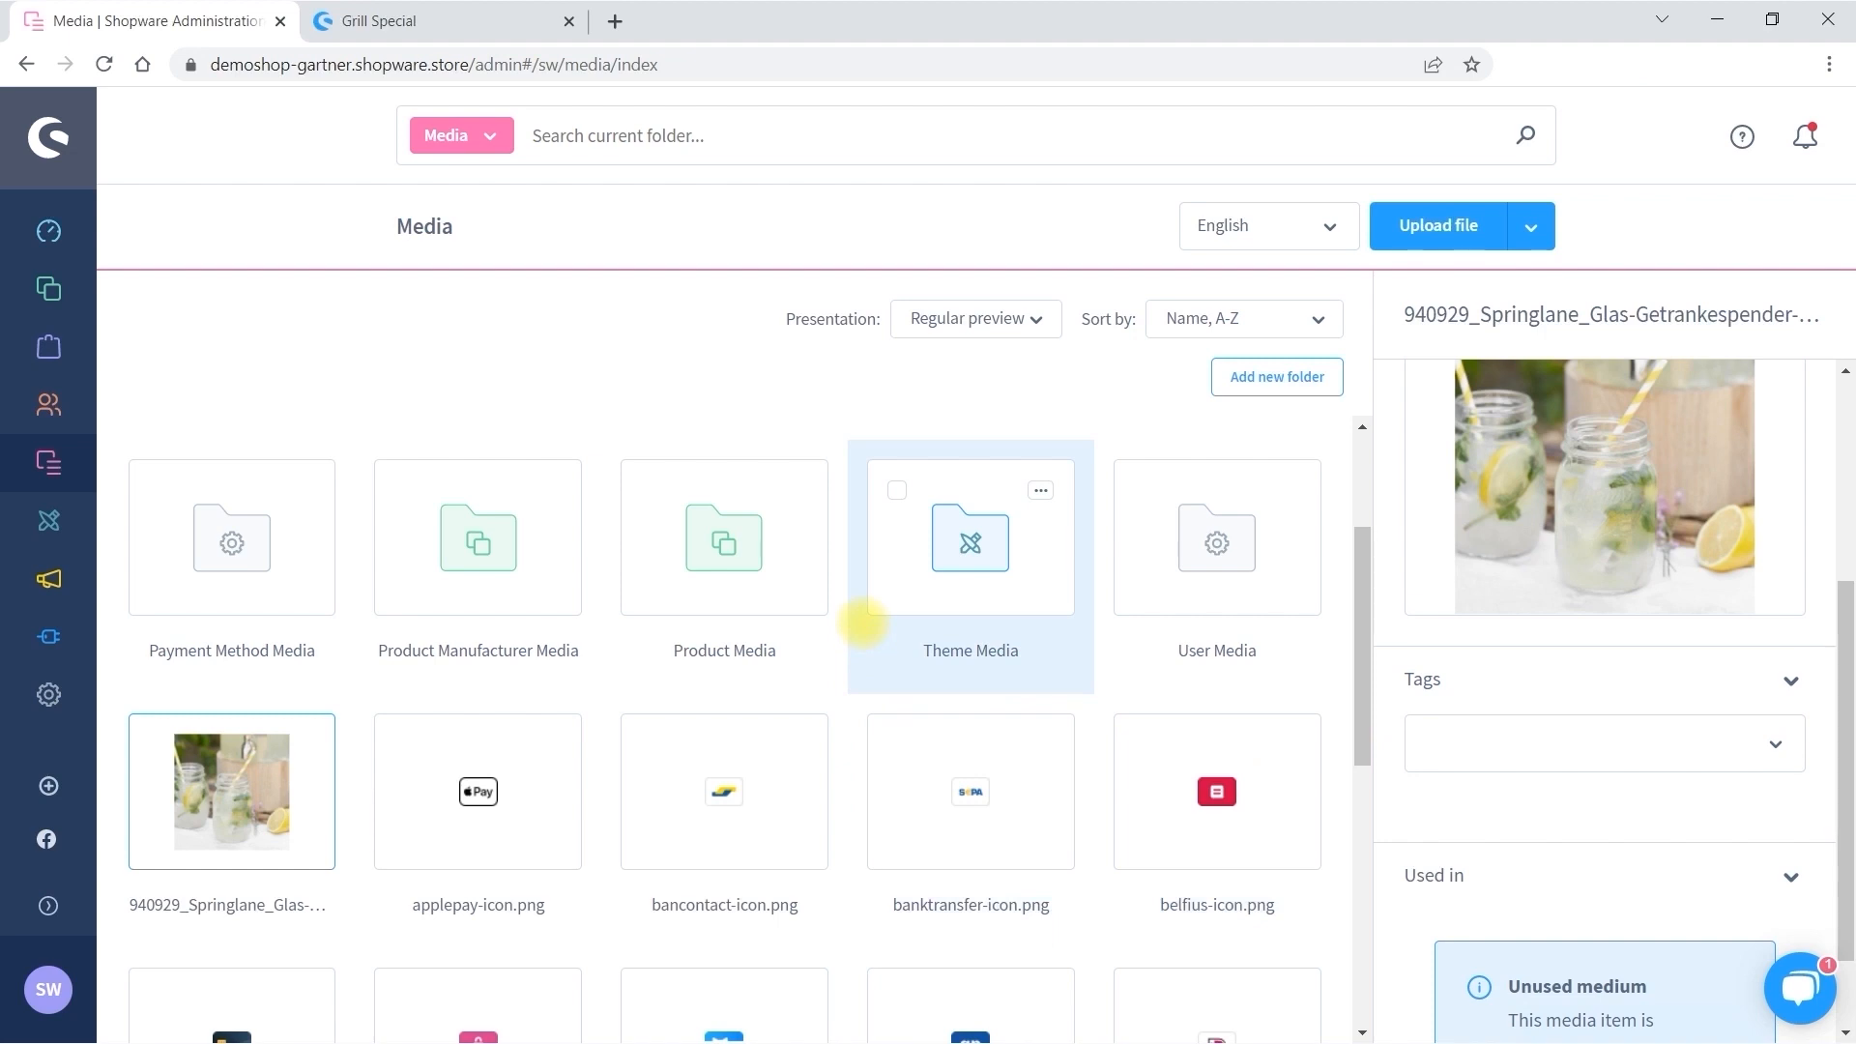
# Upload AW18_FA_VELVETalt10.webp to the Media library, replacing the existing file.
pyautogui.click(1436, 223)
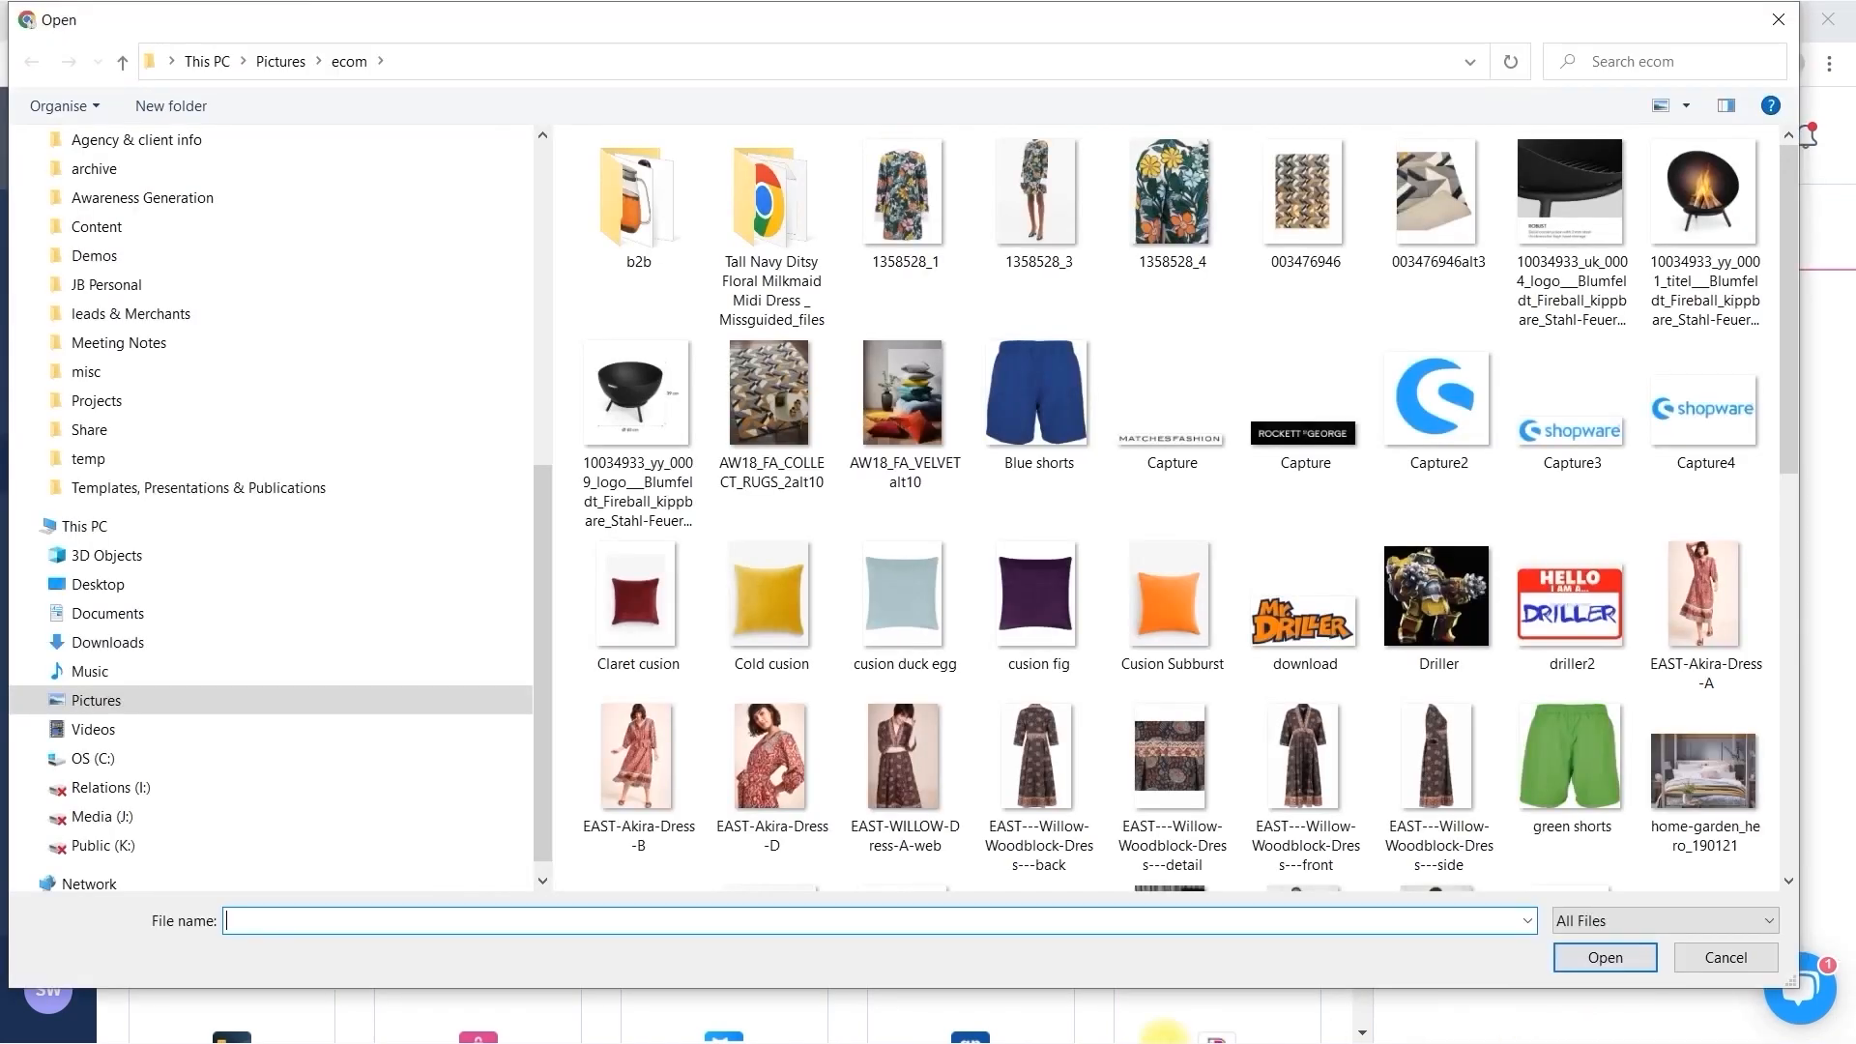
pyautogui.click(905, 406)
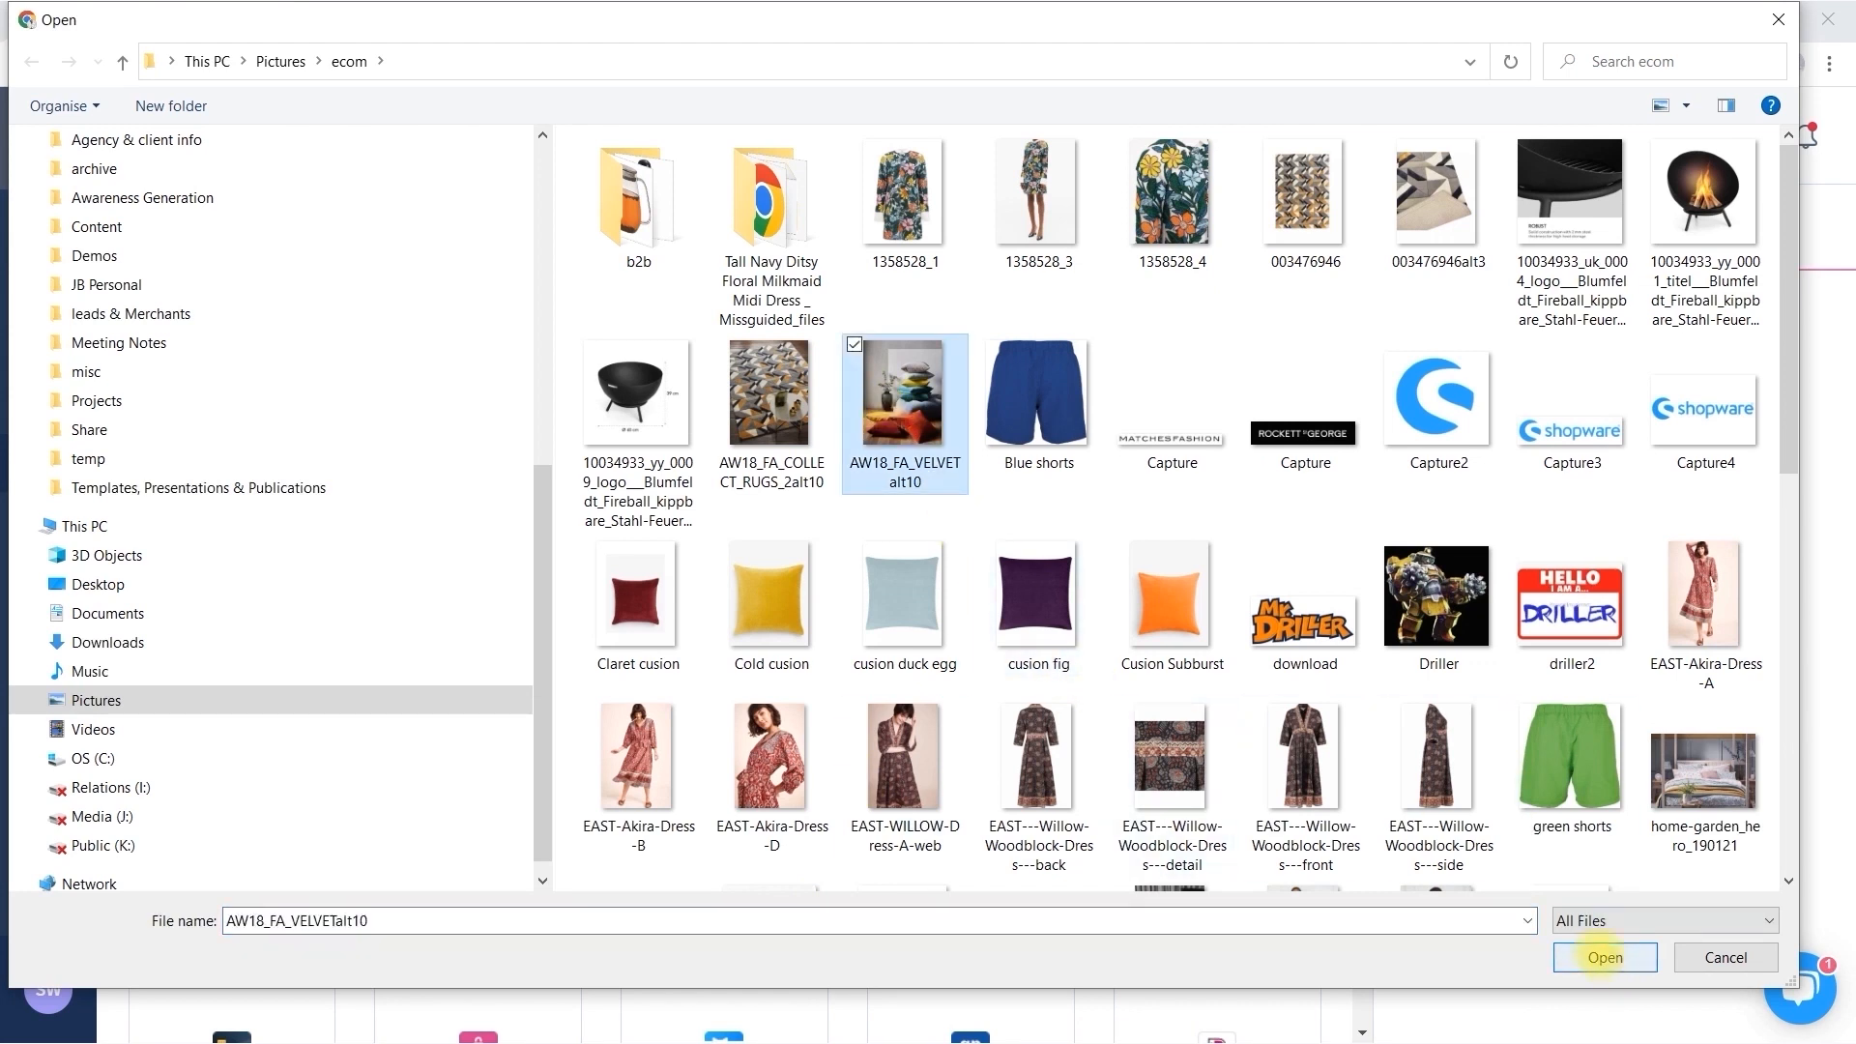
pyautogui.click(1605, 957)
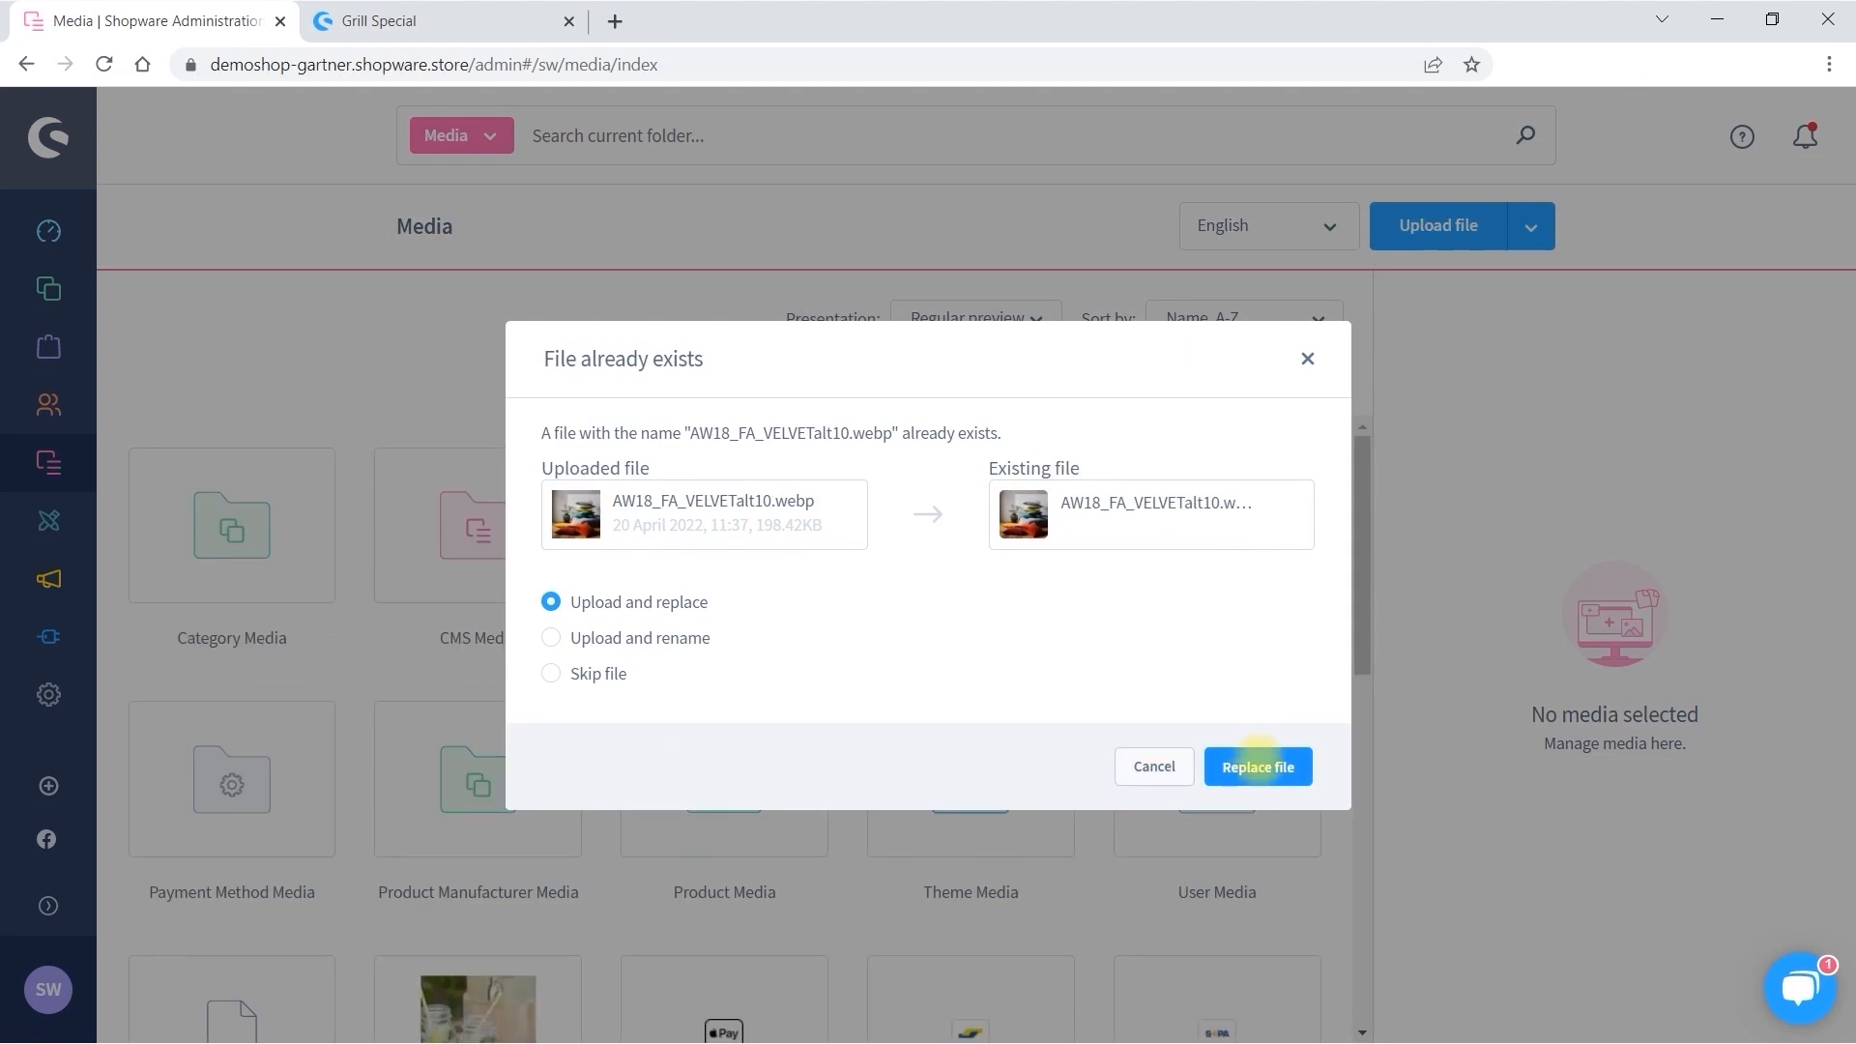
pyautogui.click(1260, 769)
pyautogui.scroll(-5, 726, 822)
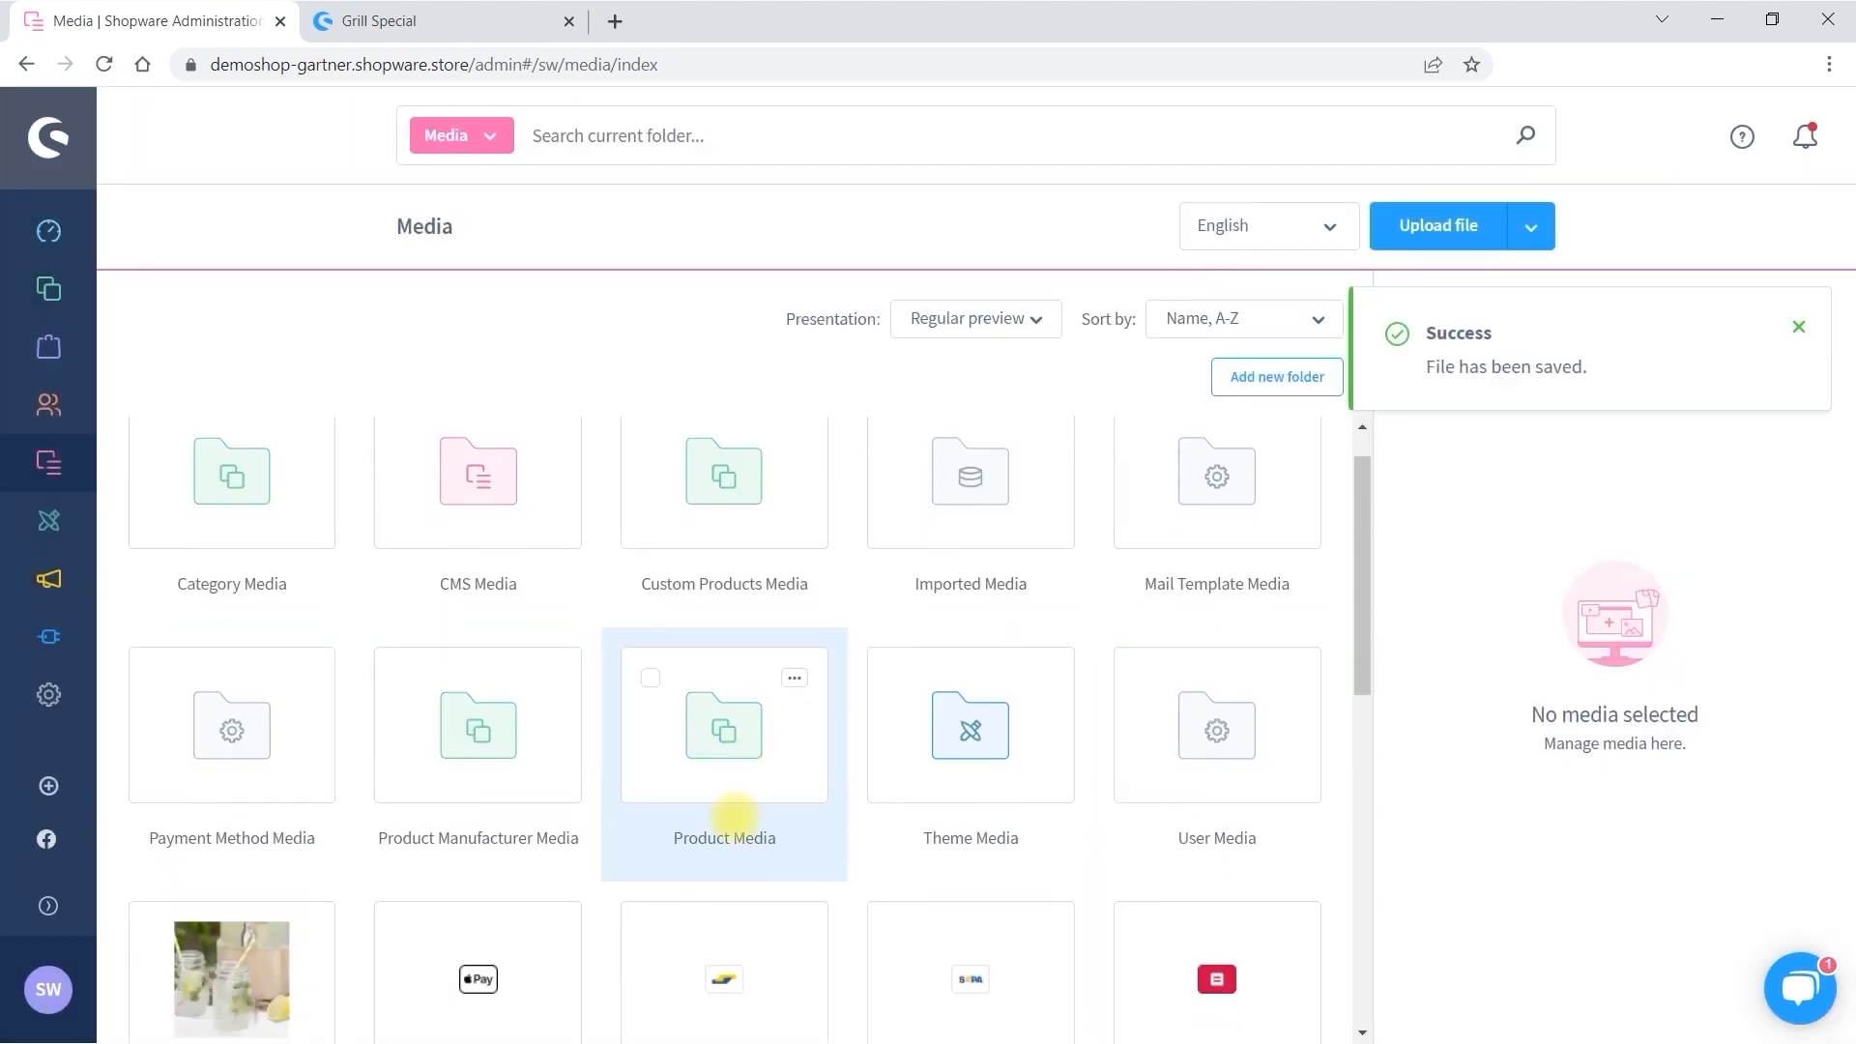
pyautogui.scroll(-4, 735, 820)
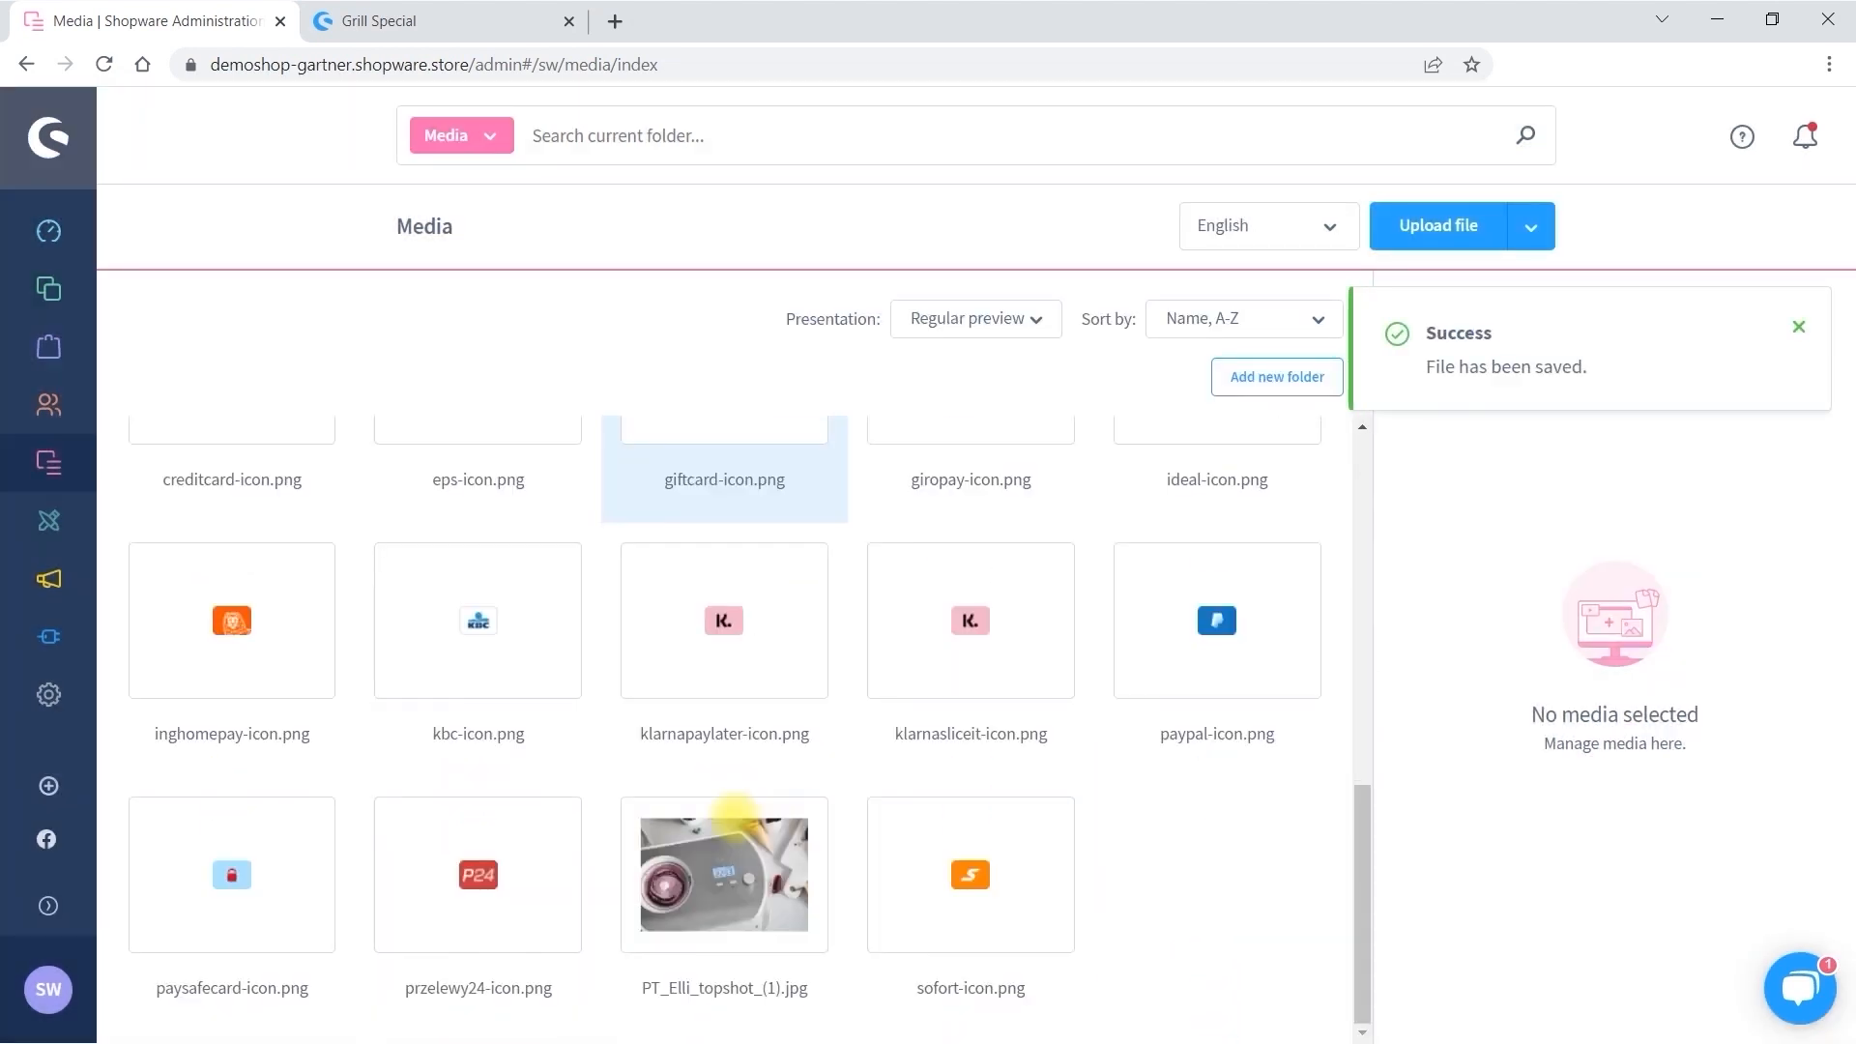
pyautogui.scroll(8, 734, 812)
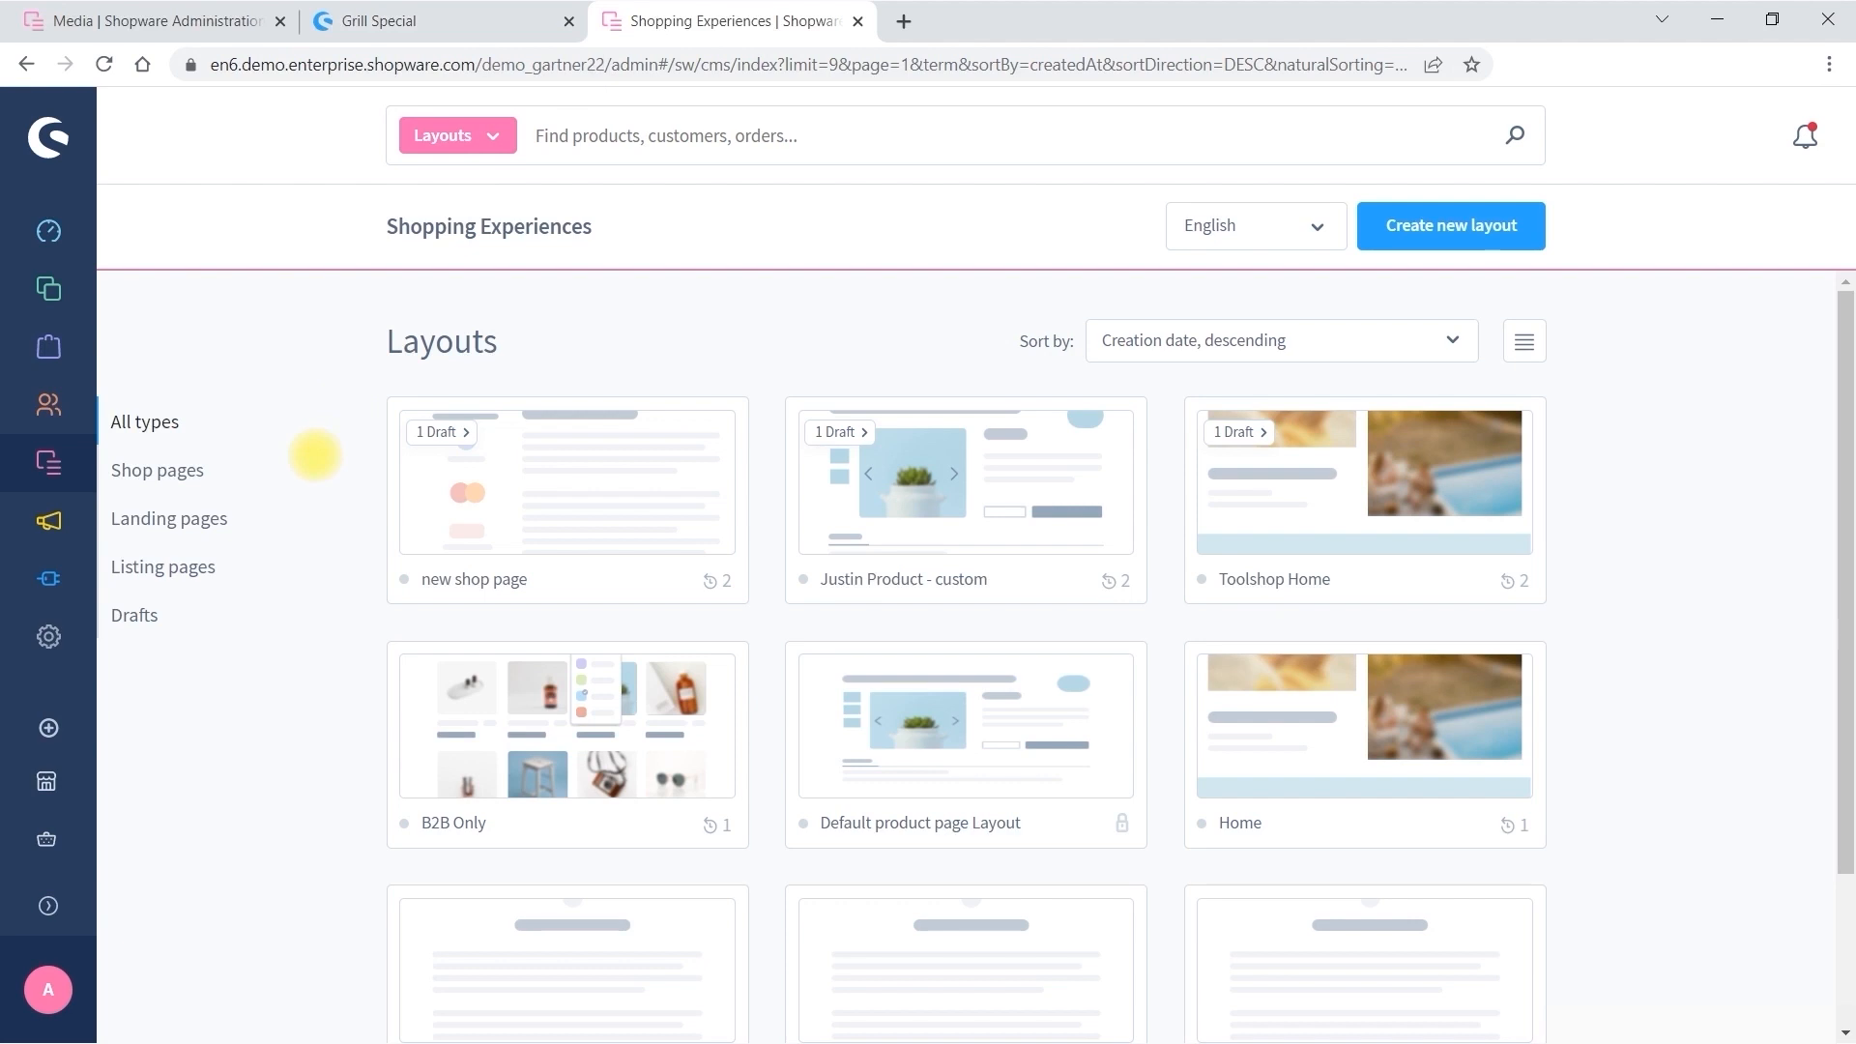
pyautogui.click(133, 615)
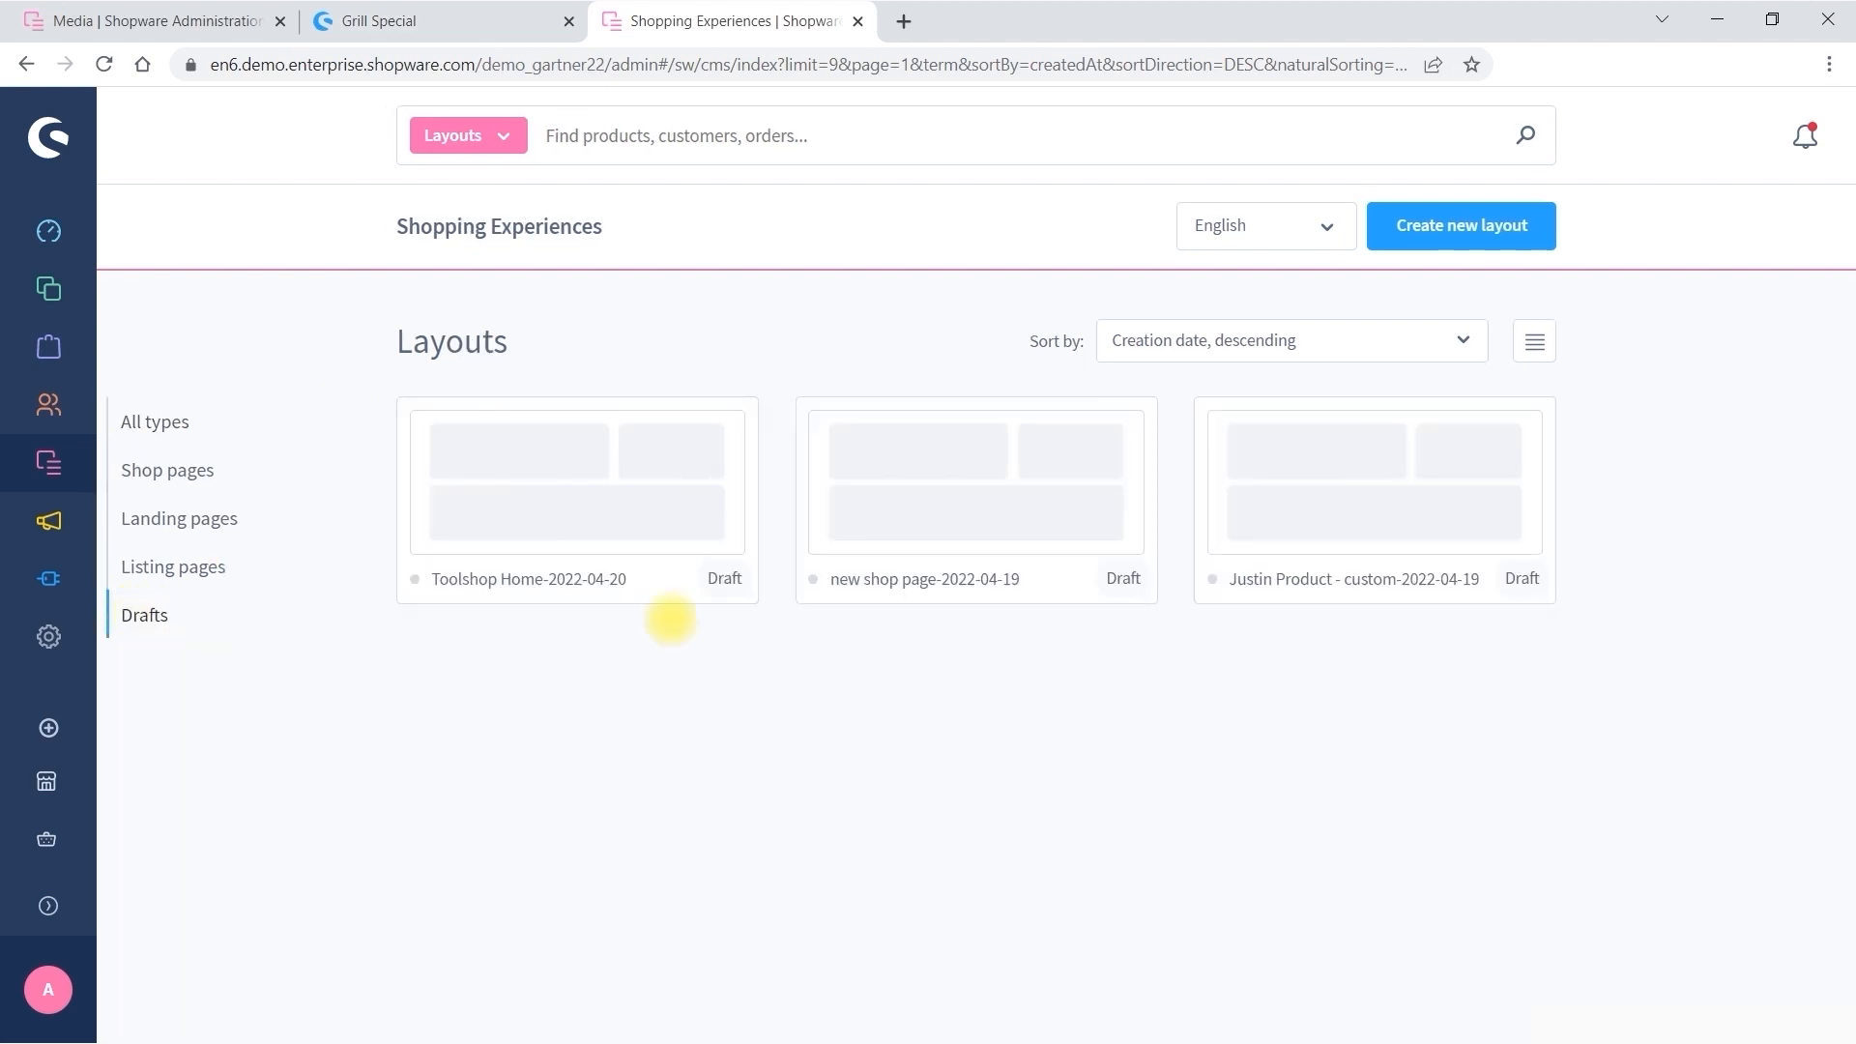
pyautogui.click(1381, 530)
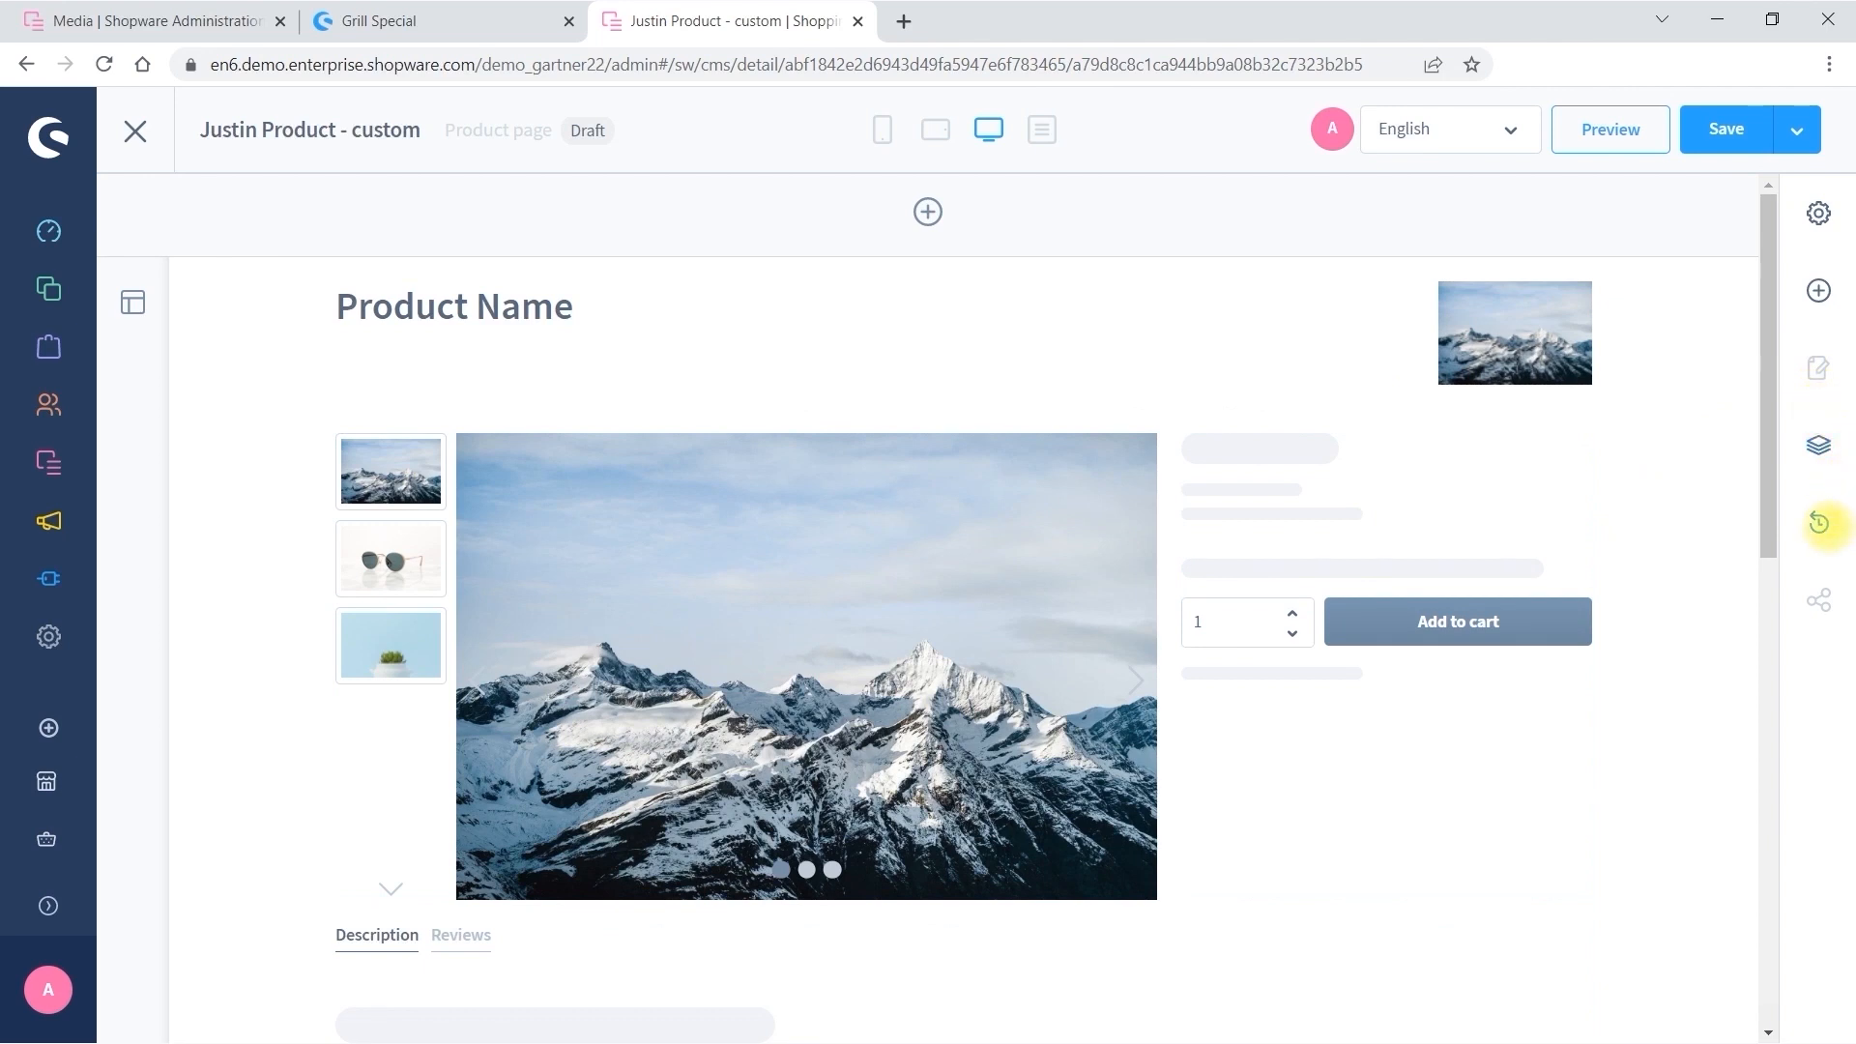
pyautogui.click(1822, 522)
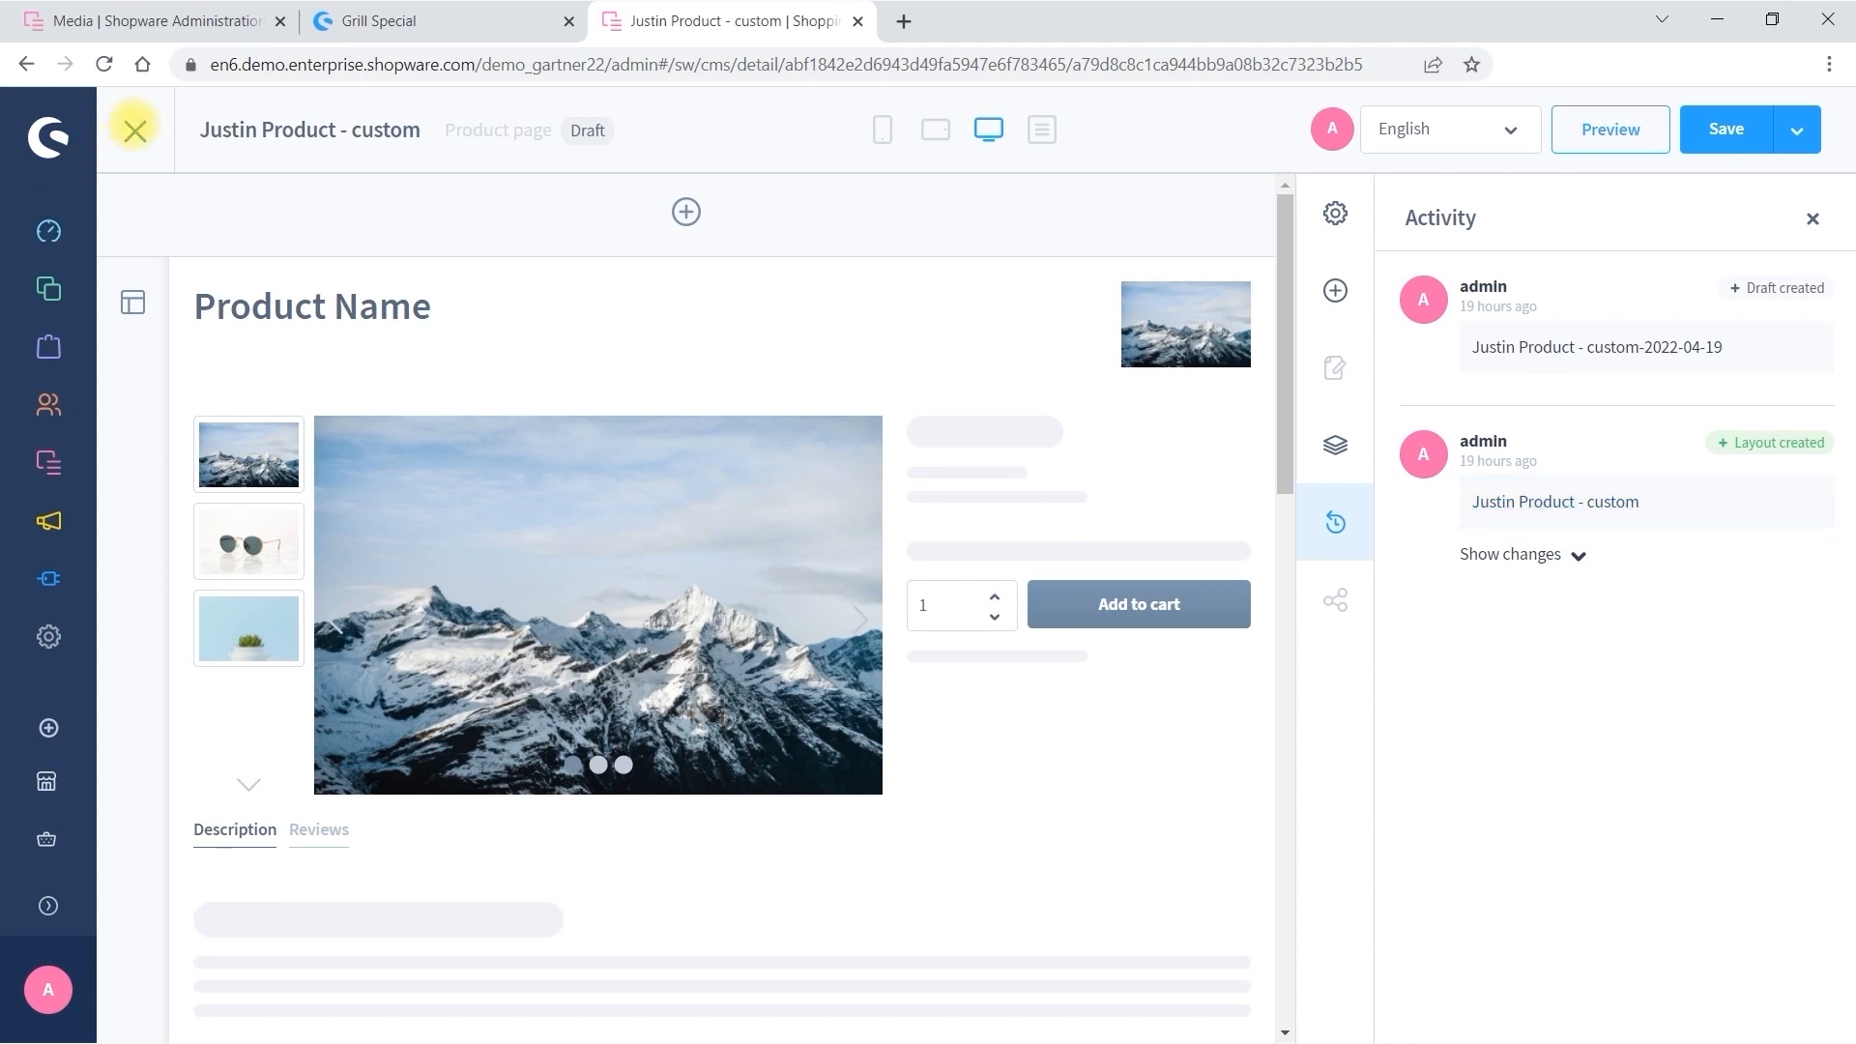
pyautogui.click(136, 130)
pyautogui.click(744, 663)
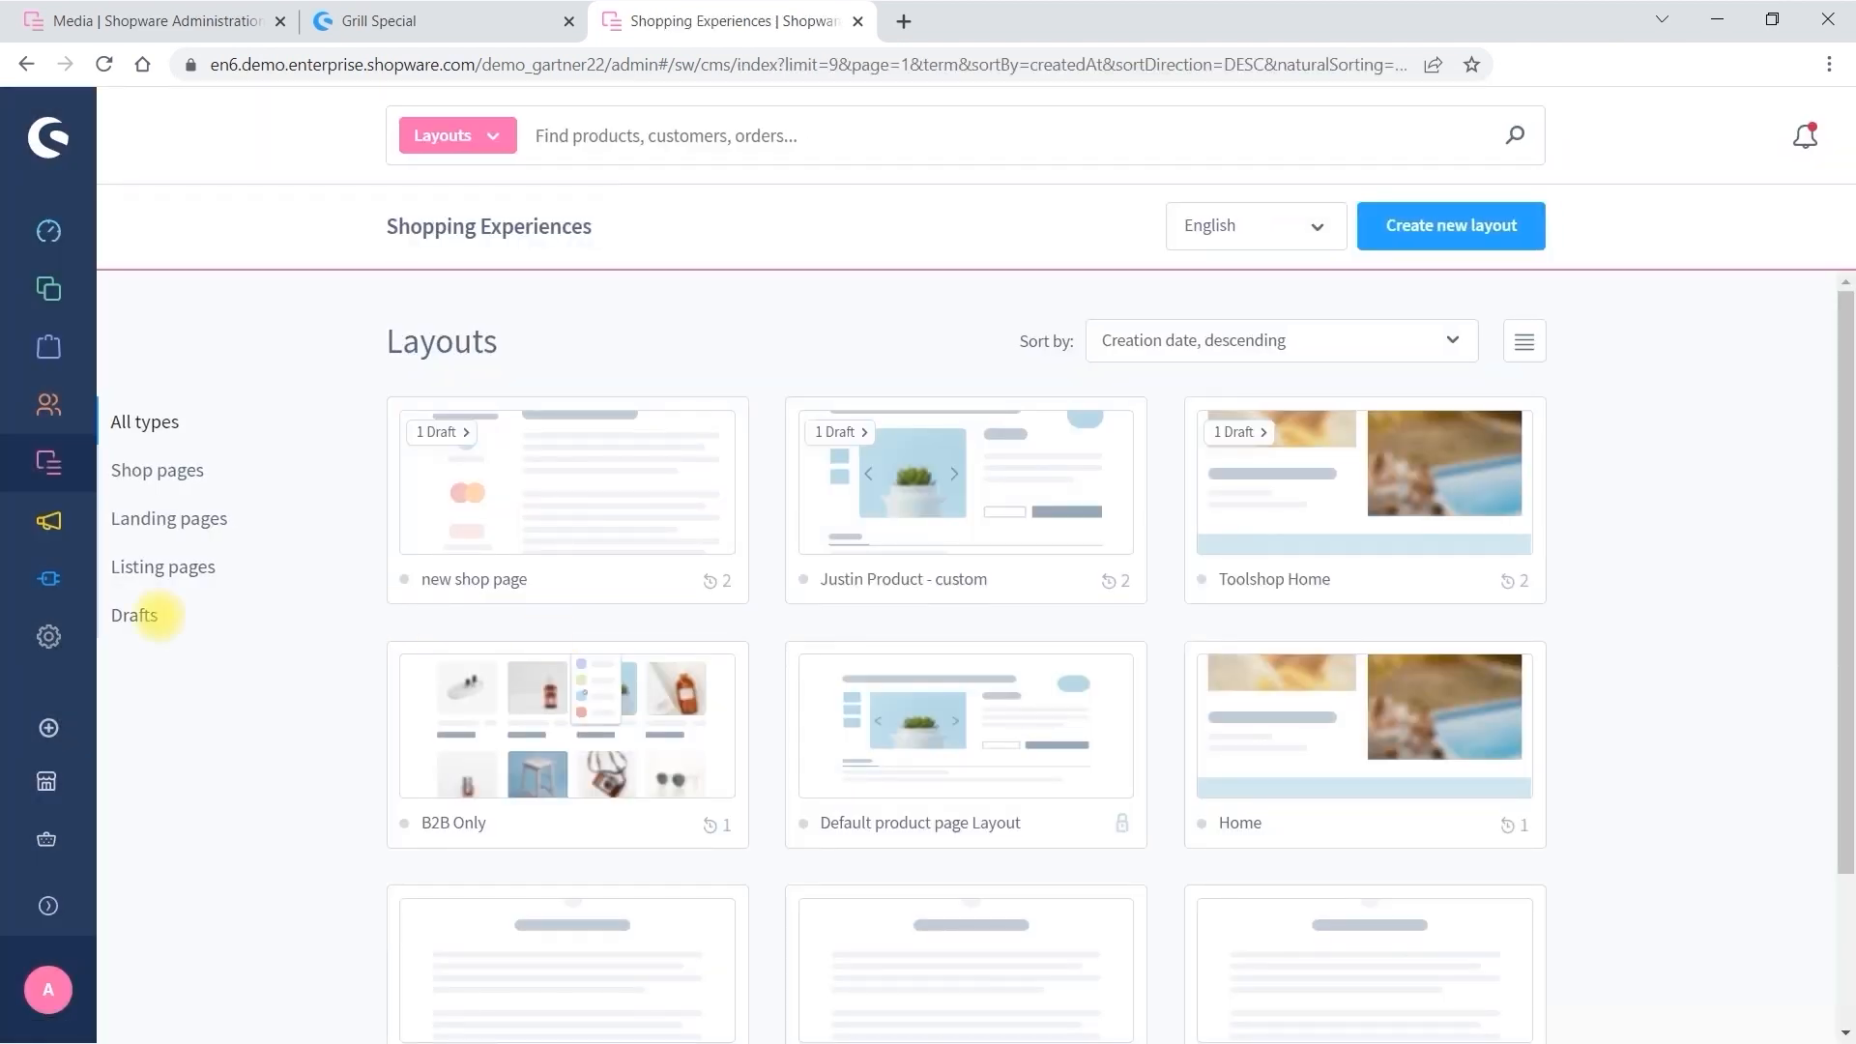
# Preview the Toolshop Home draft layout in the storefront, then go to Settings.
pyautogui.click(134, 615)
pyautogui.click(600, 495)
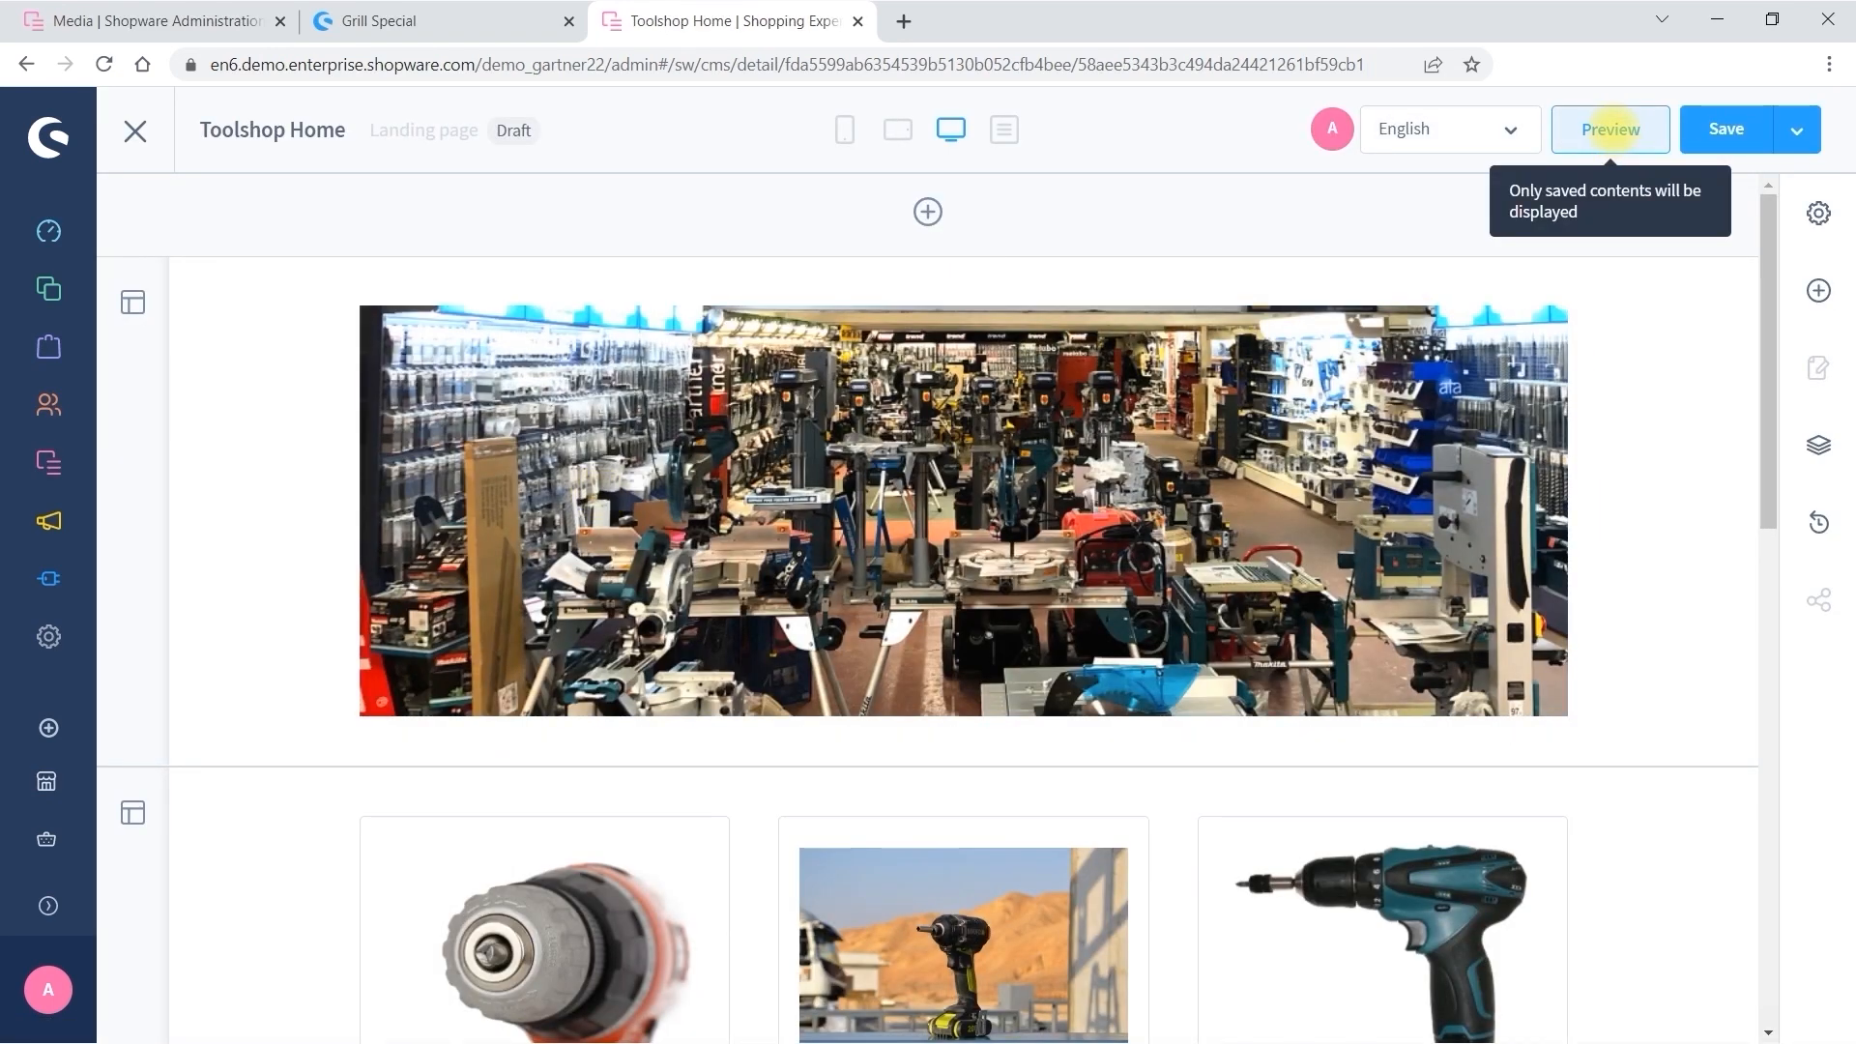
pyautogui.click(1611, 129)
pyautogui.scroll(-5, 1558, 258)
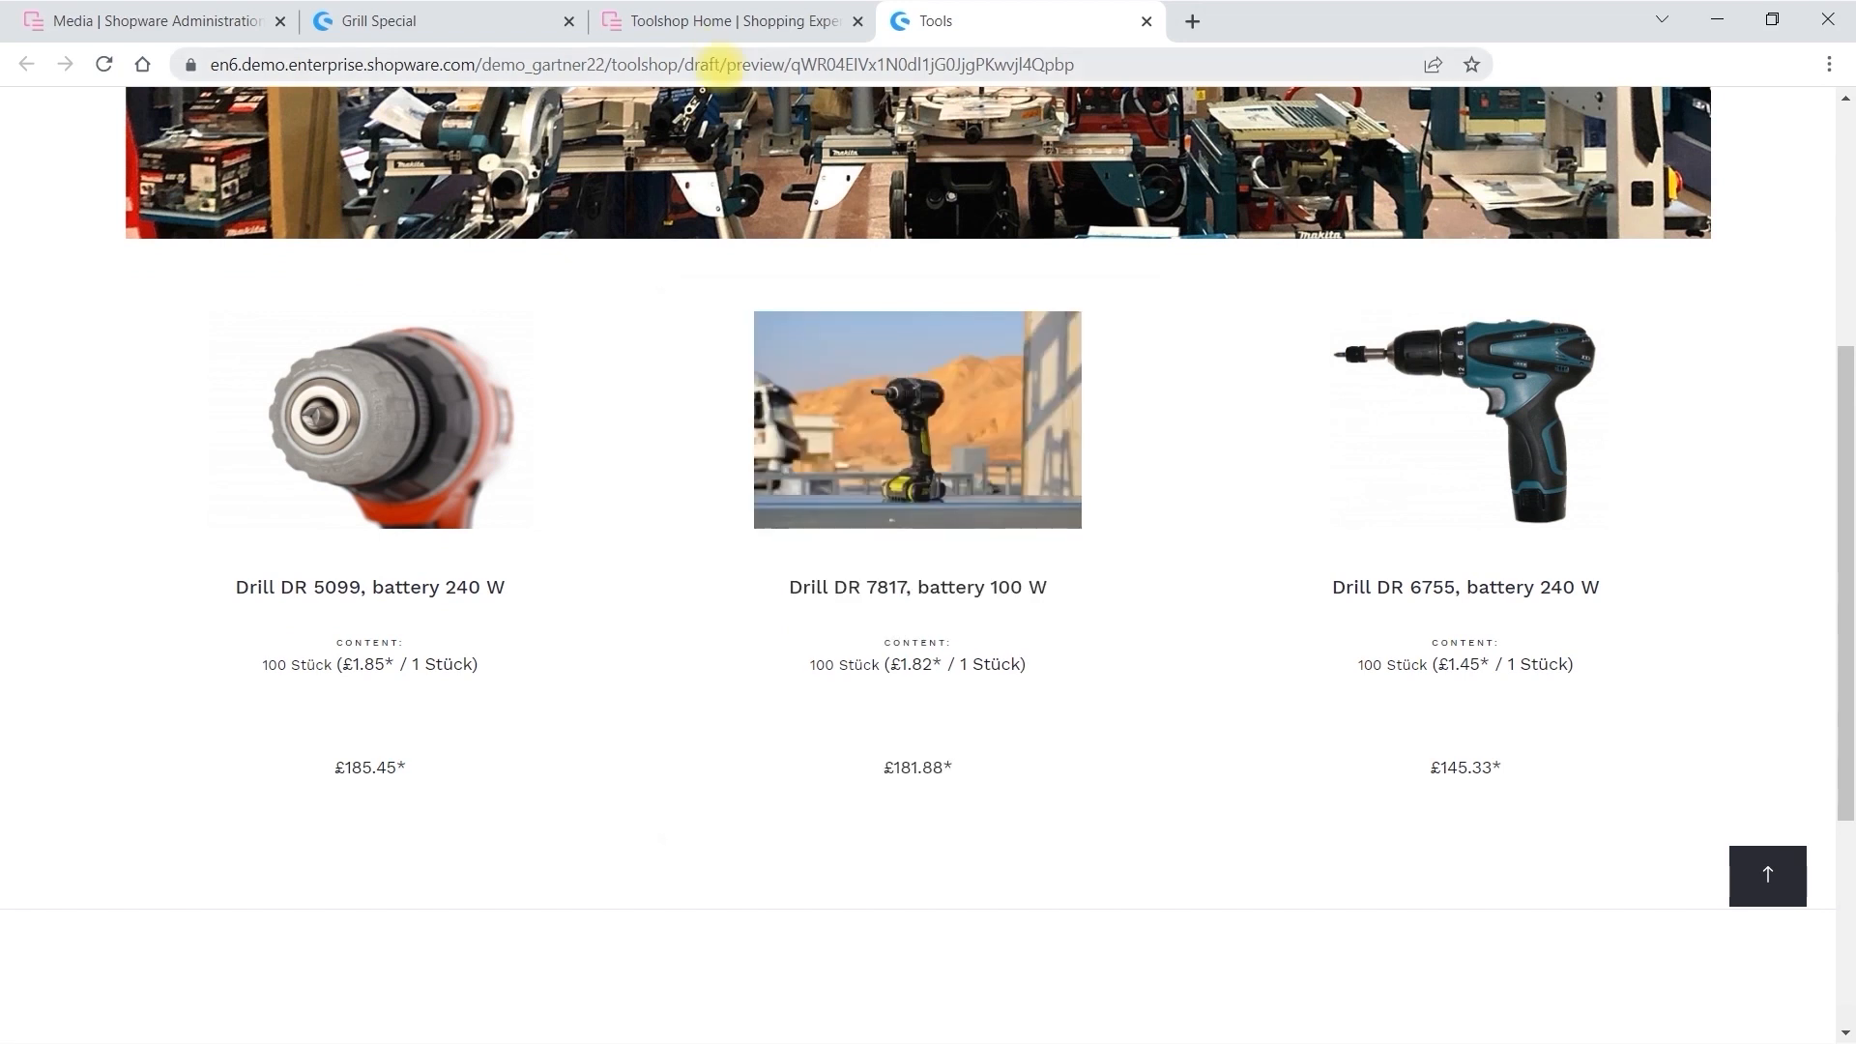
pyautogui.click(677, 21)
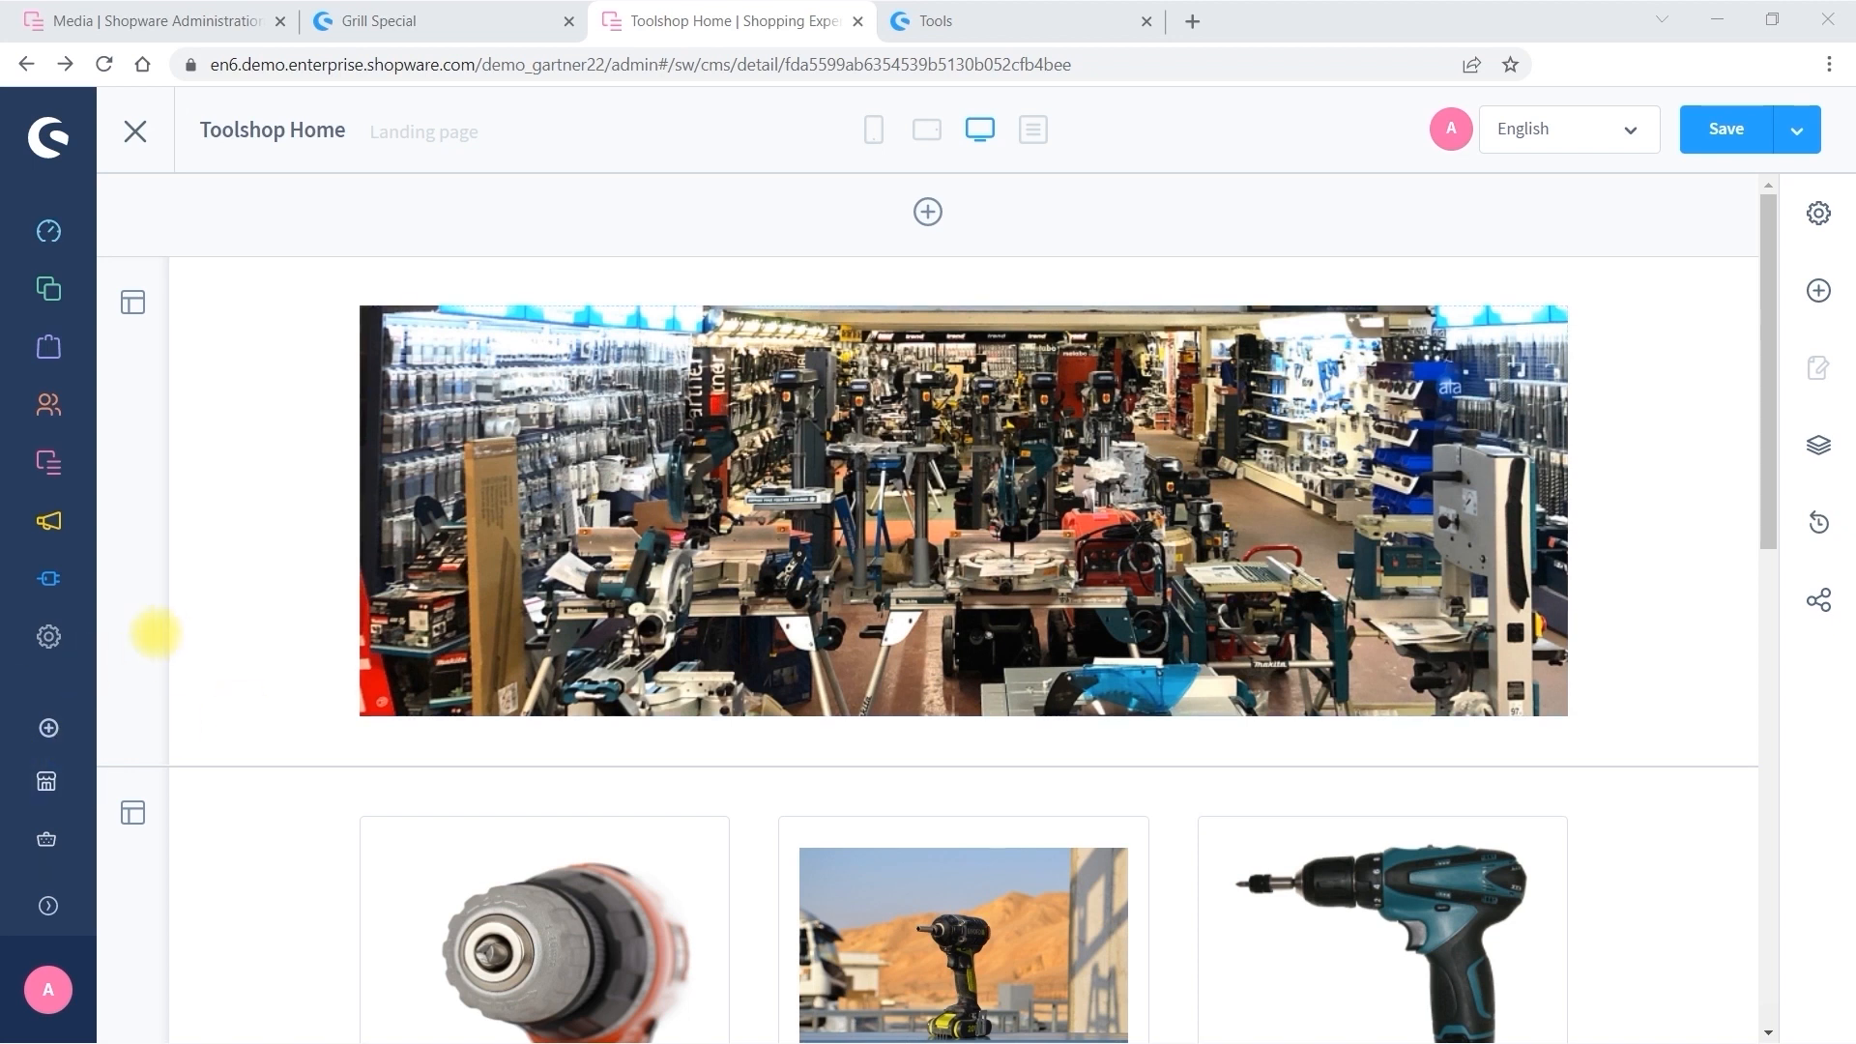
pyautogui.click(48, 636)
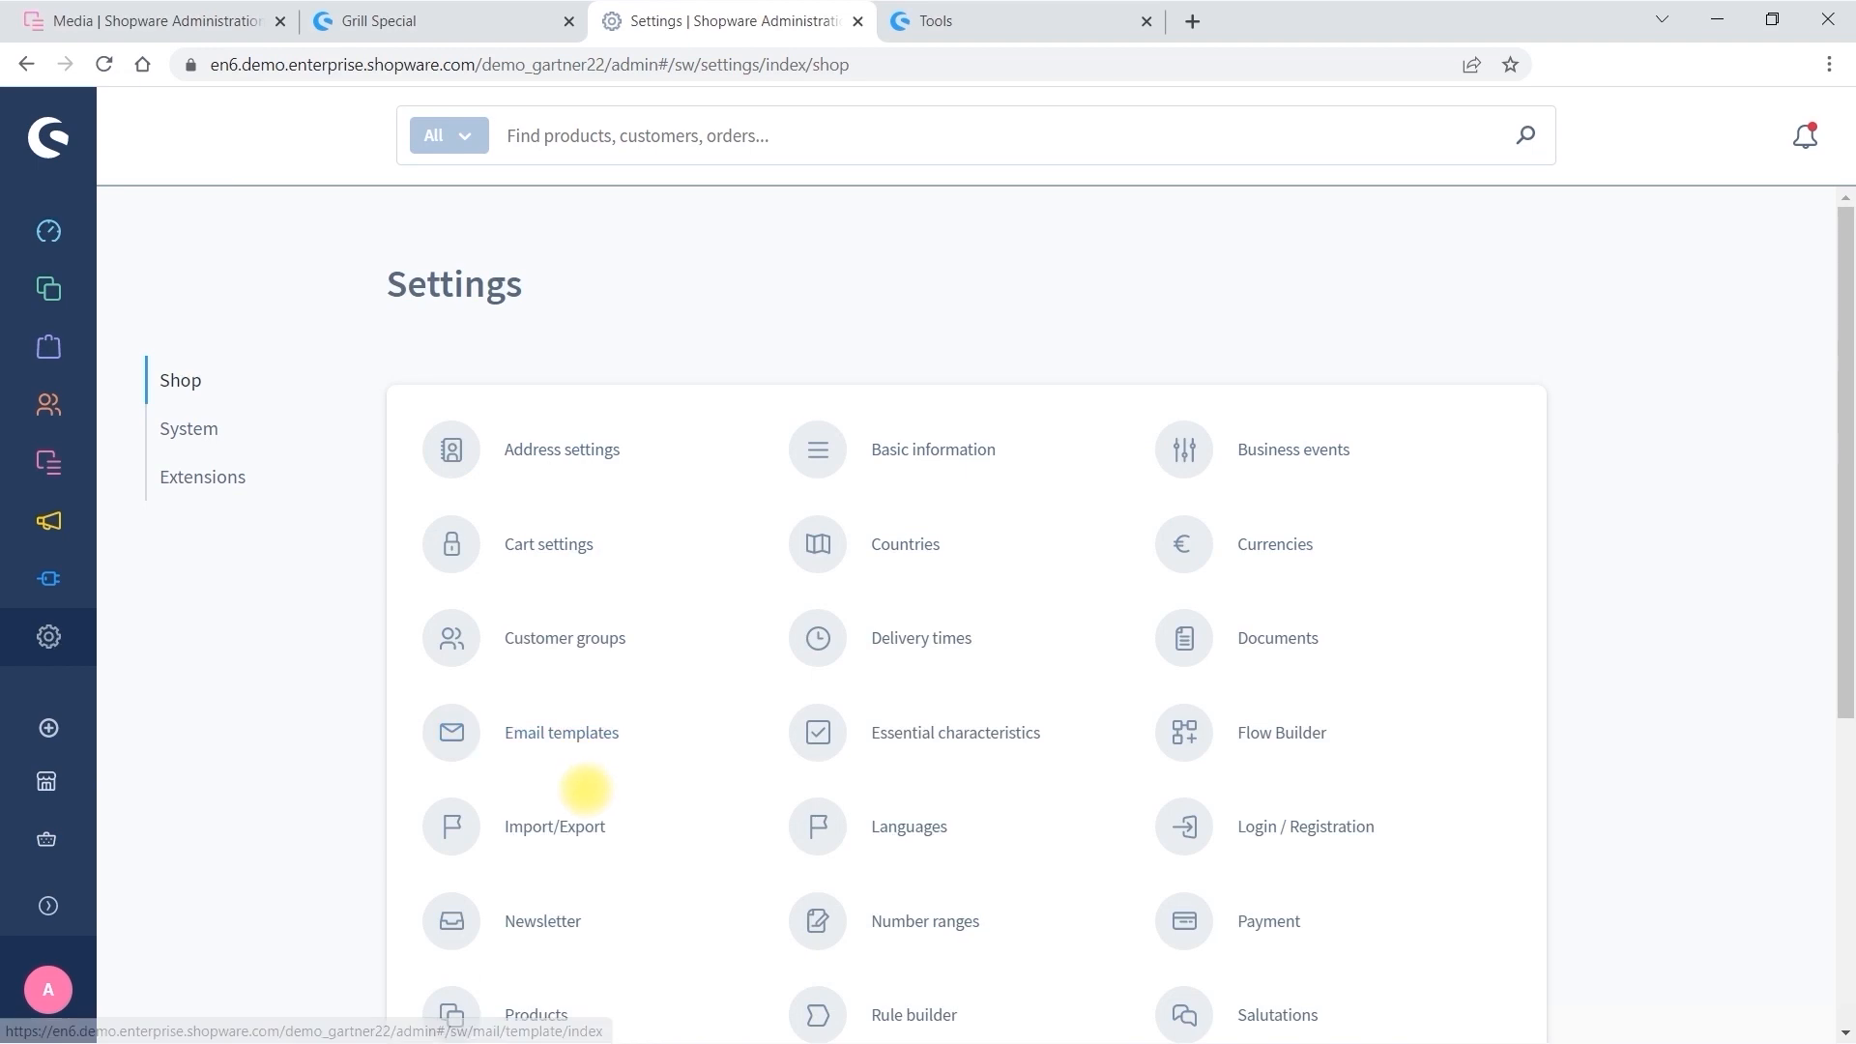
# Open the Sale start time rule, review its Date range condition, and save it.
pyautogui.scroll(-1, 583, 795)
pyautogui.scroll(-3, 583, 795)
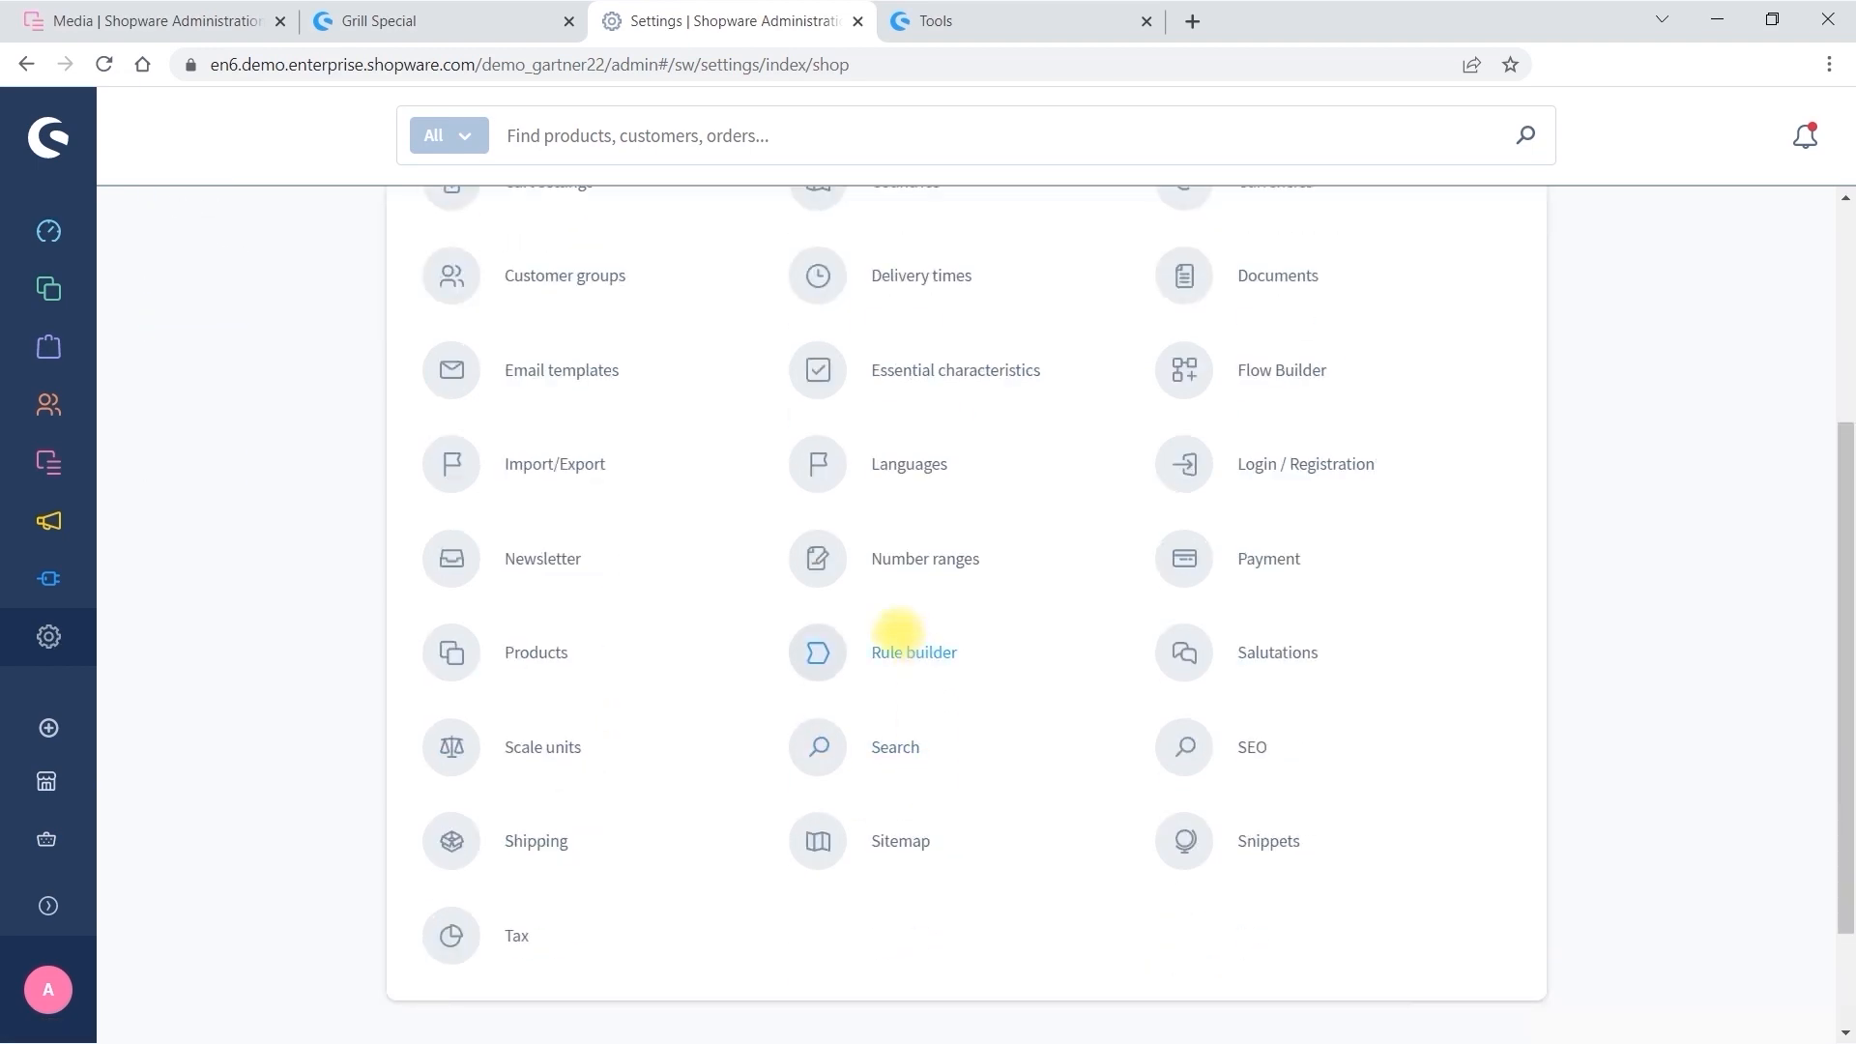
pyautogui.click(891, 648)
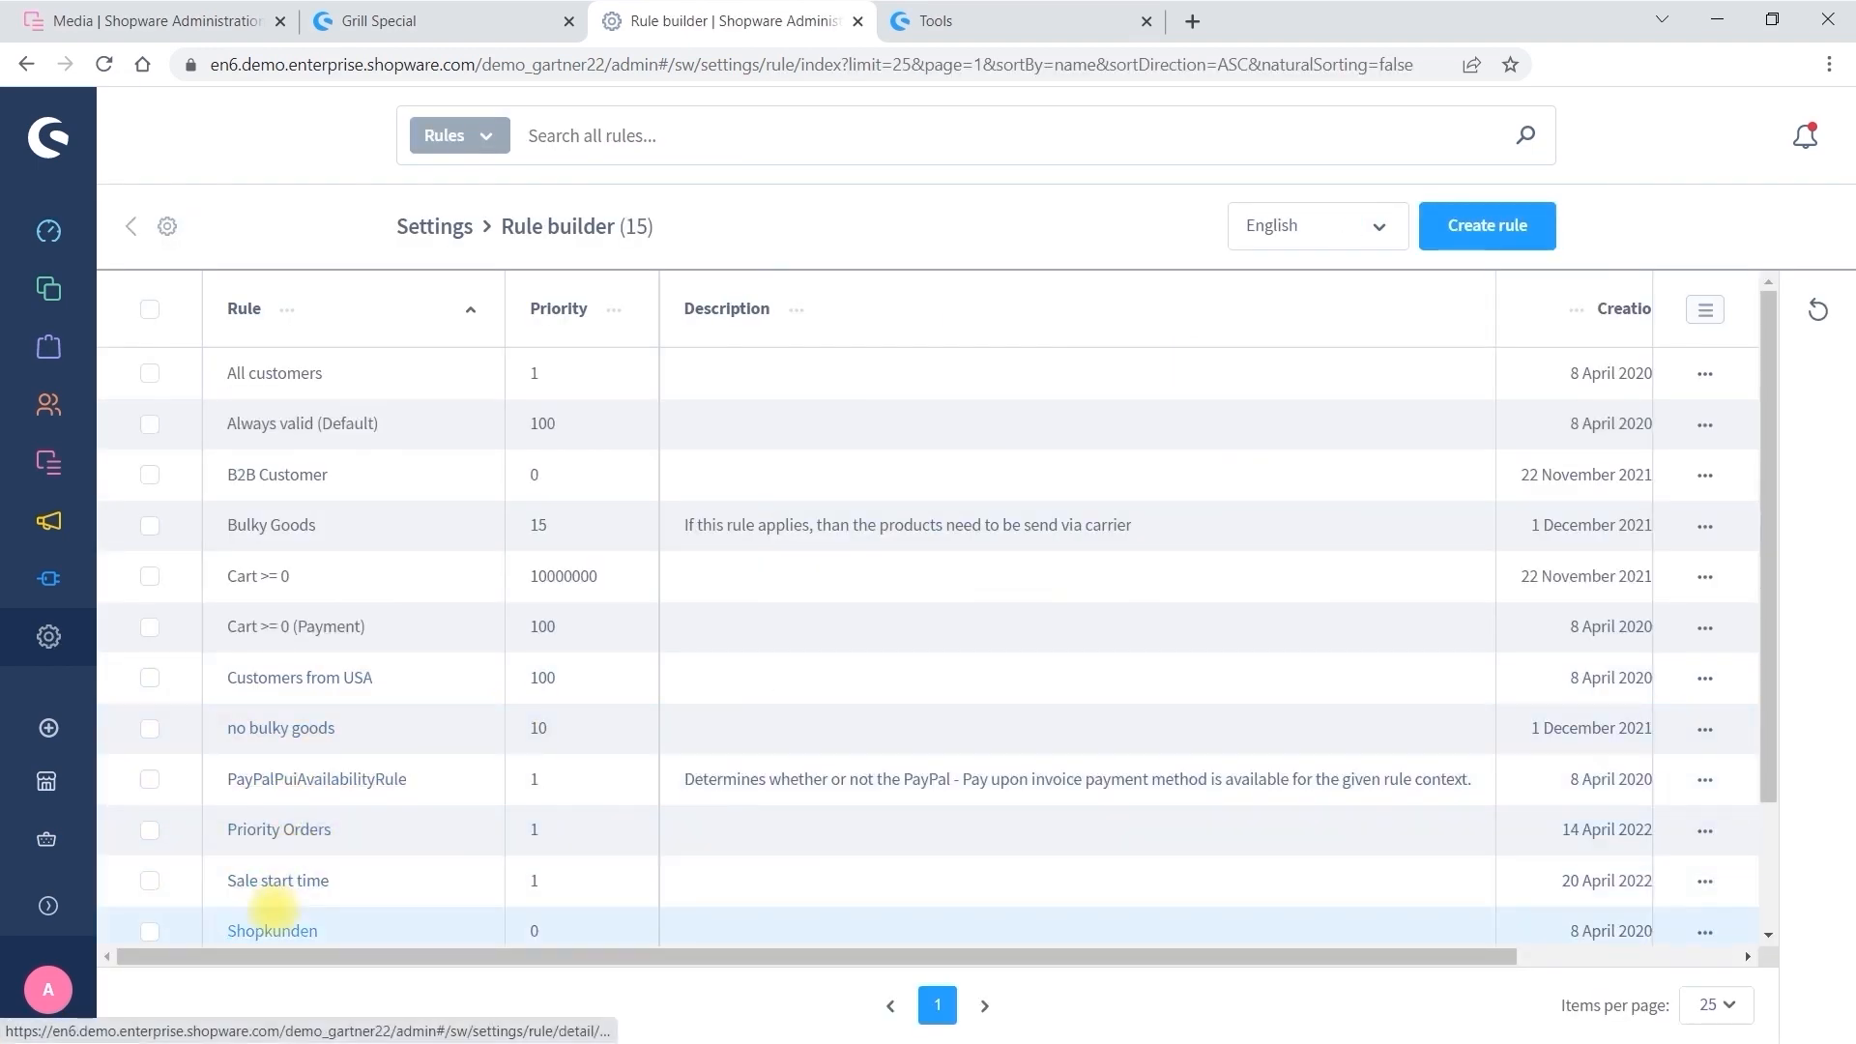
pyautogui.click(278, 877)
pyautogui.scroll(-4, 473, 791)
pyautogui.scroll(-1, 462, 793)
pyautogui.moveTo(299, 800)
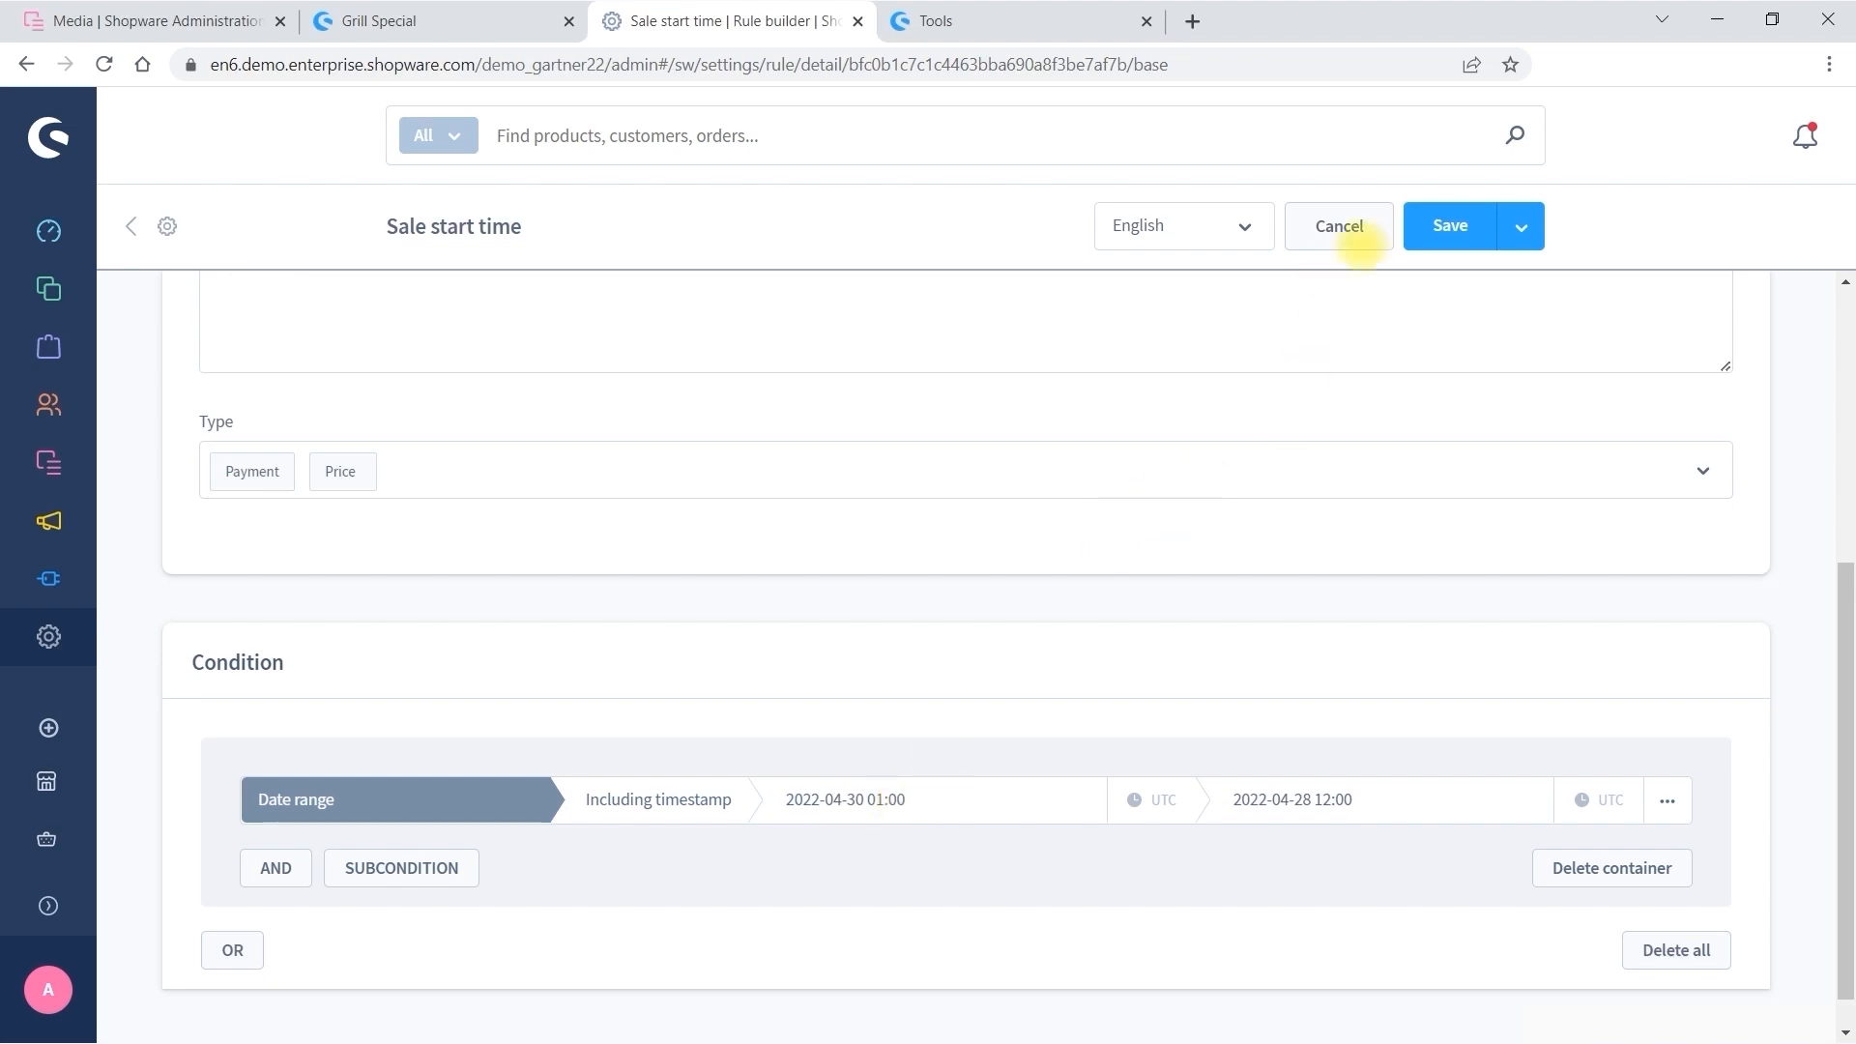
pyautogui.click(1449, 225)
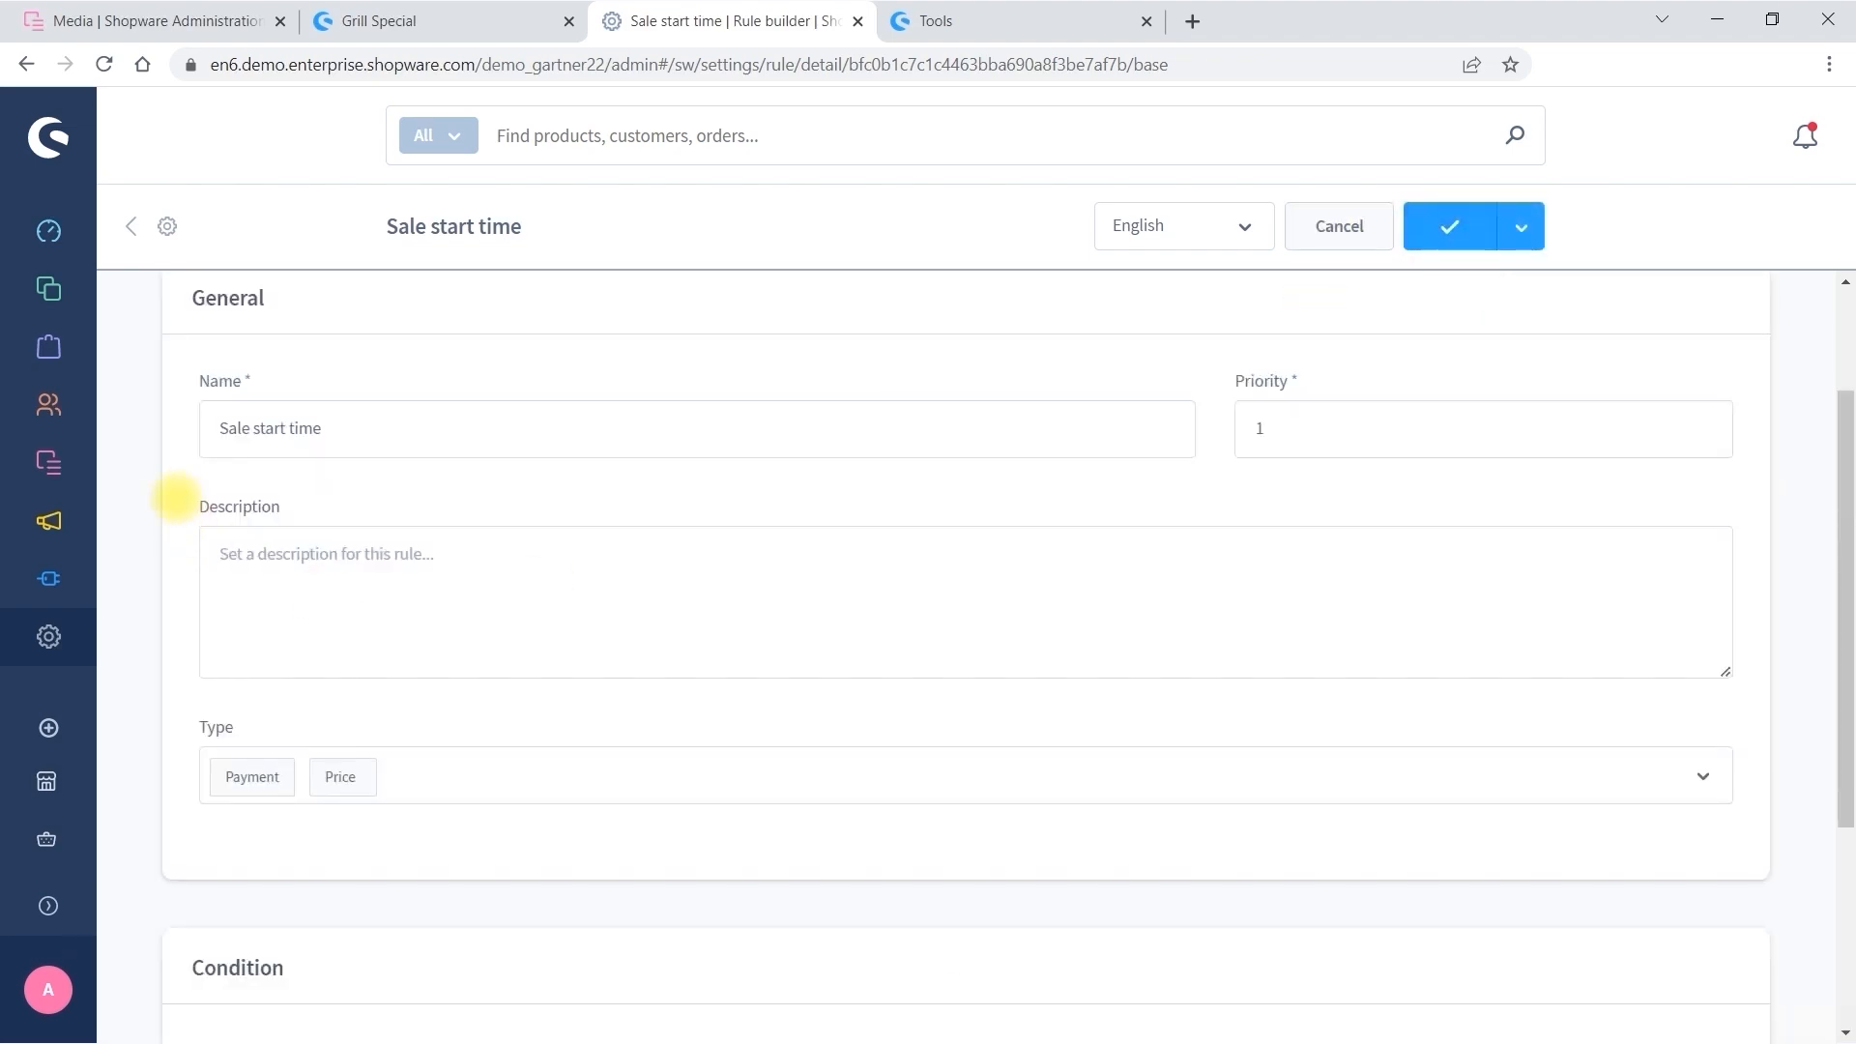
# Open the ISO4184 Metal splaydowels product from the products list.
pyautogui.moveTo(49, 345)
pyautogui.moveTo(46, 295)
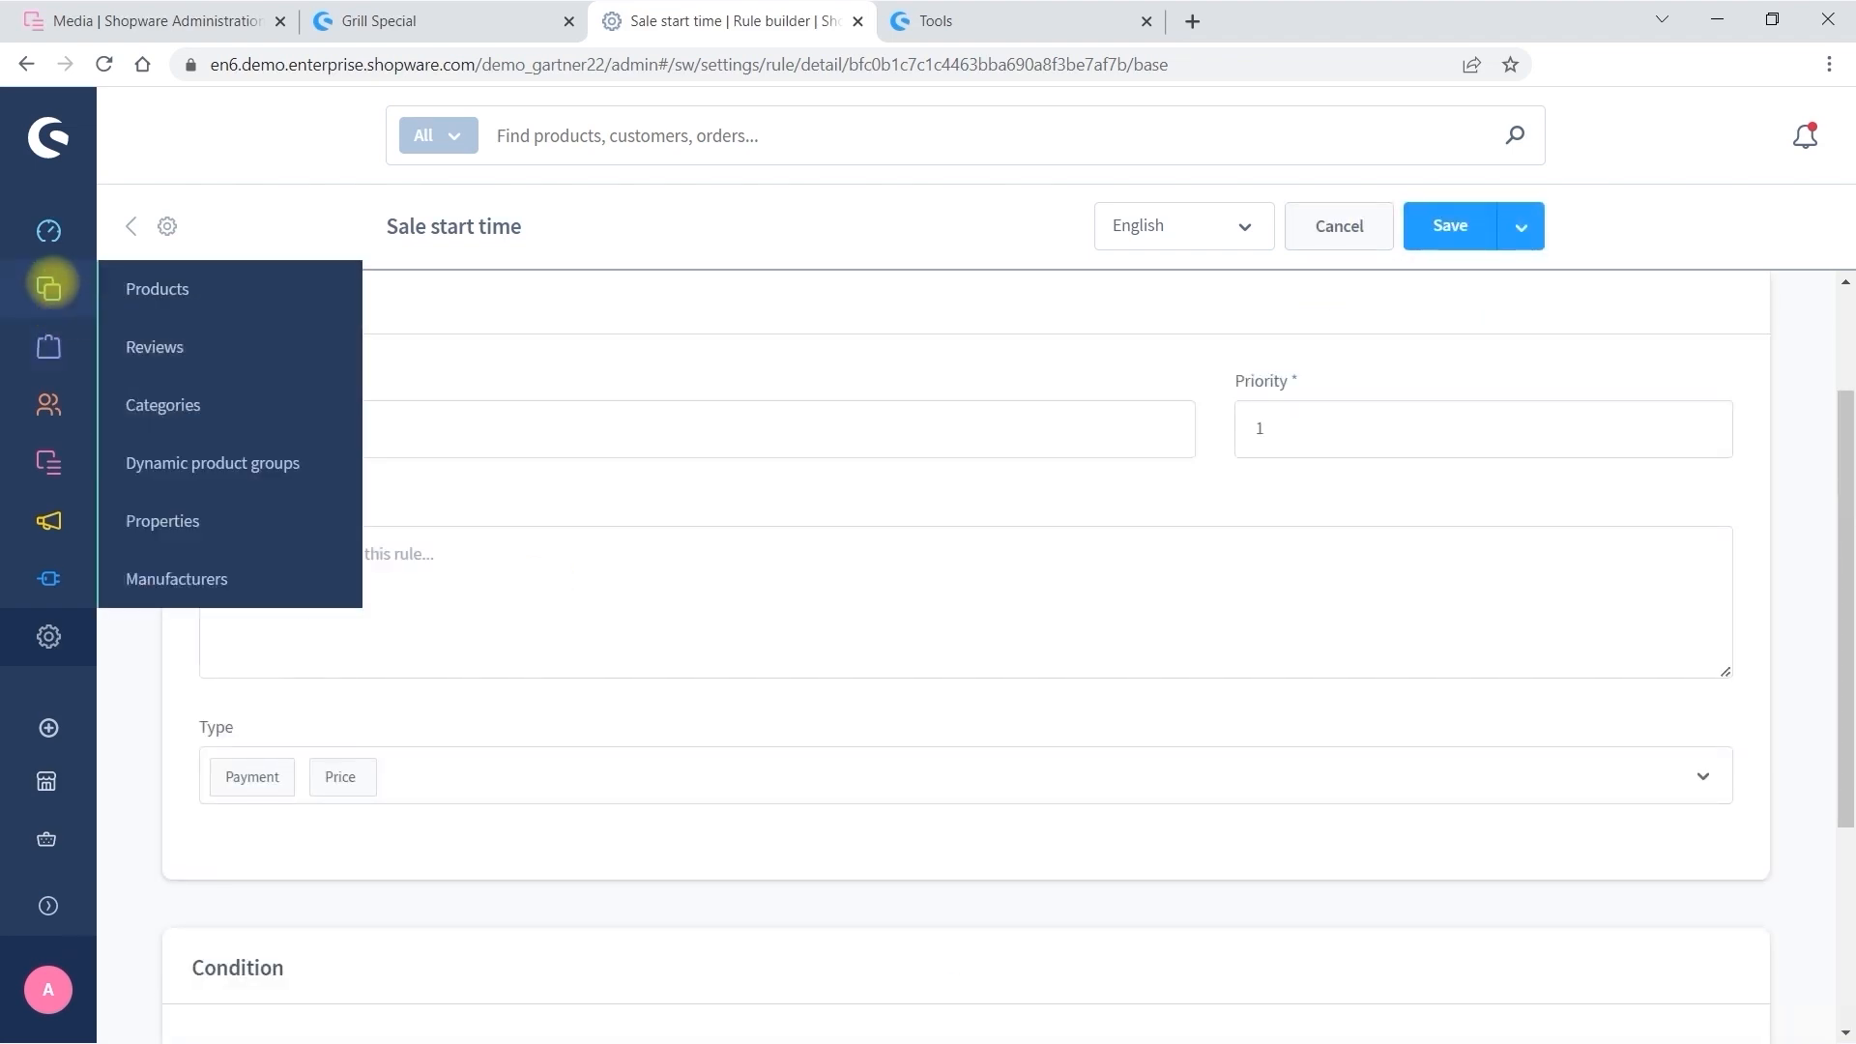
pyautogui.click(182, 288)
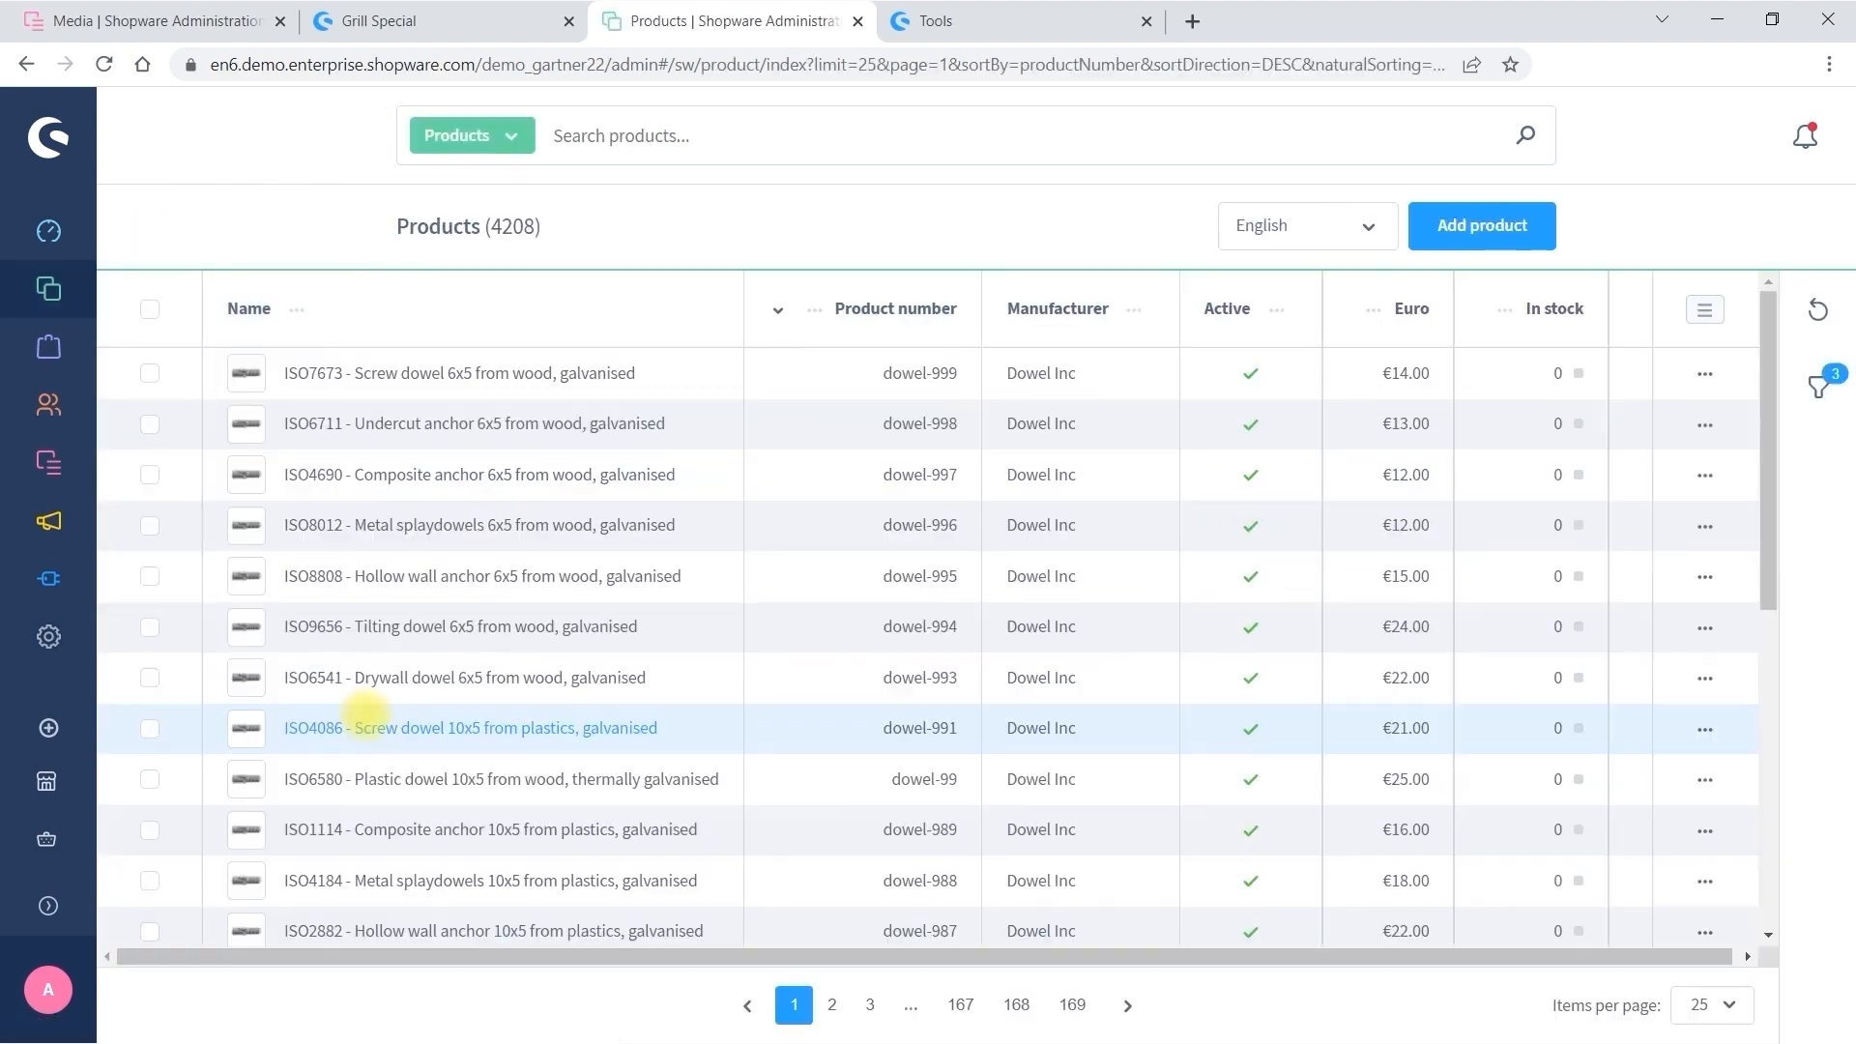
pyautogui.click(329, 880)
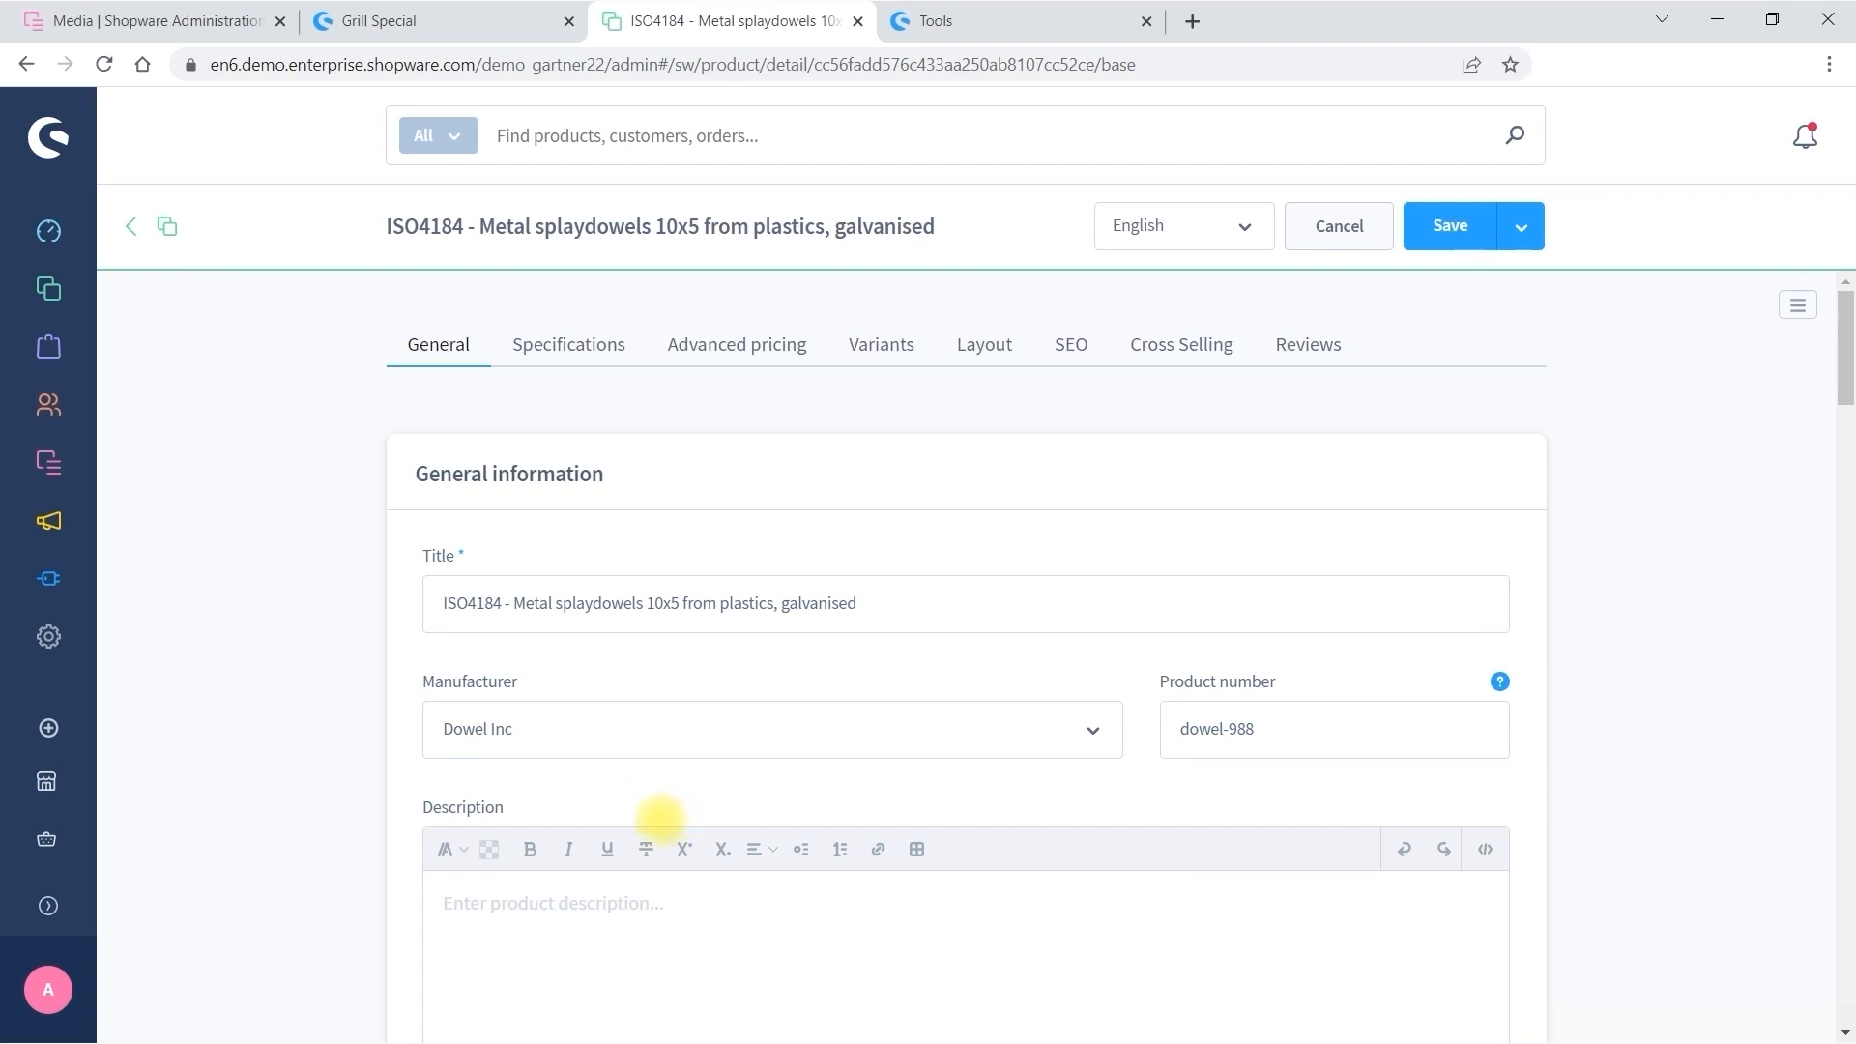
# Restrict the product's visibility to the Sale start time rule and save it.
pyautogui.scroll(-15, 660, 820)
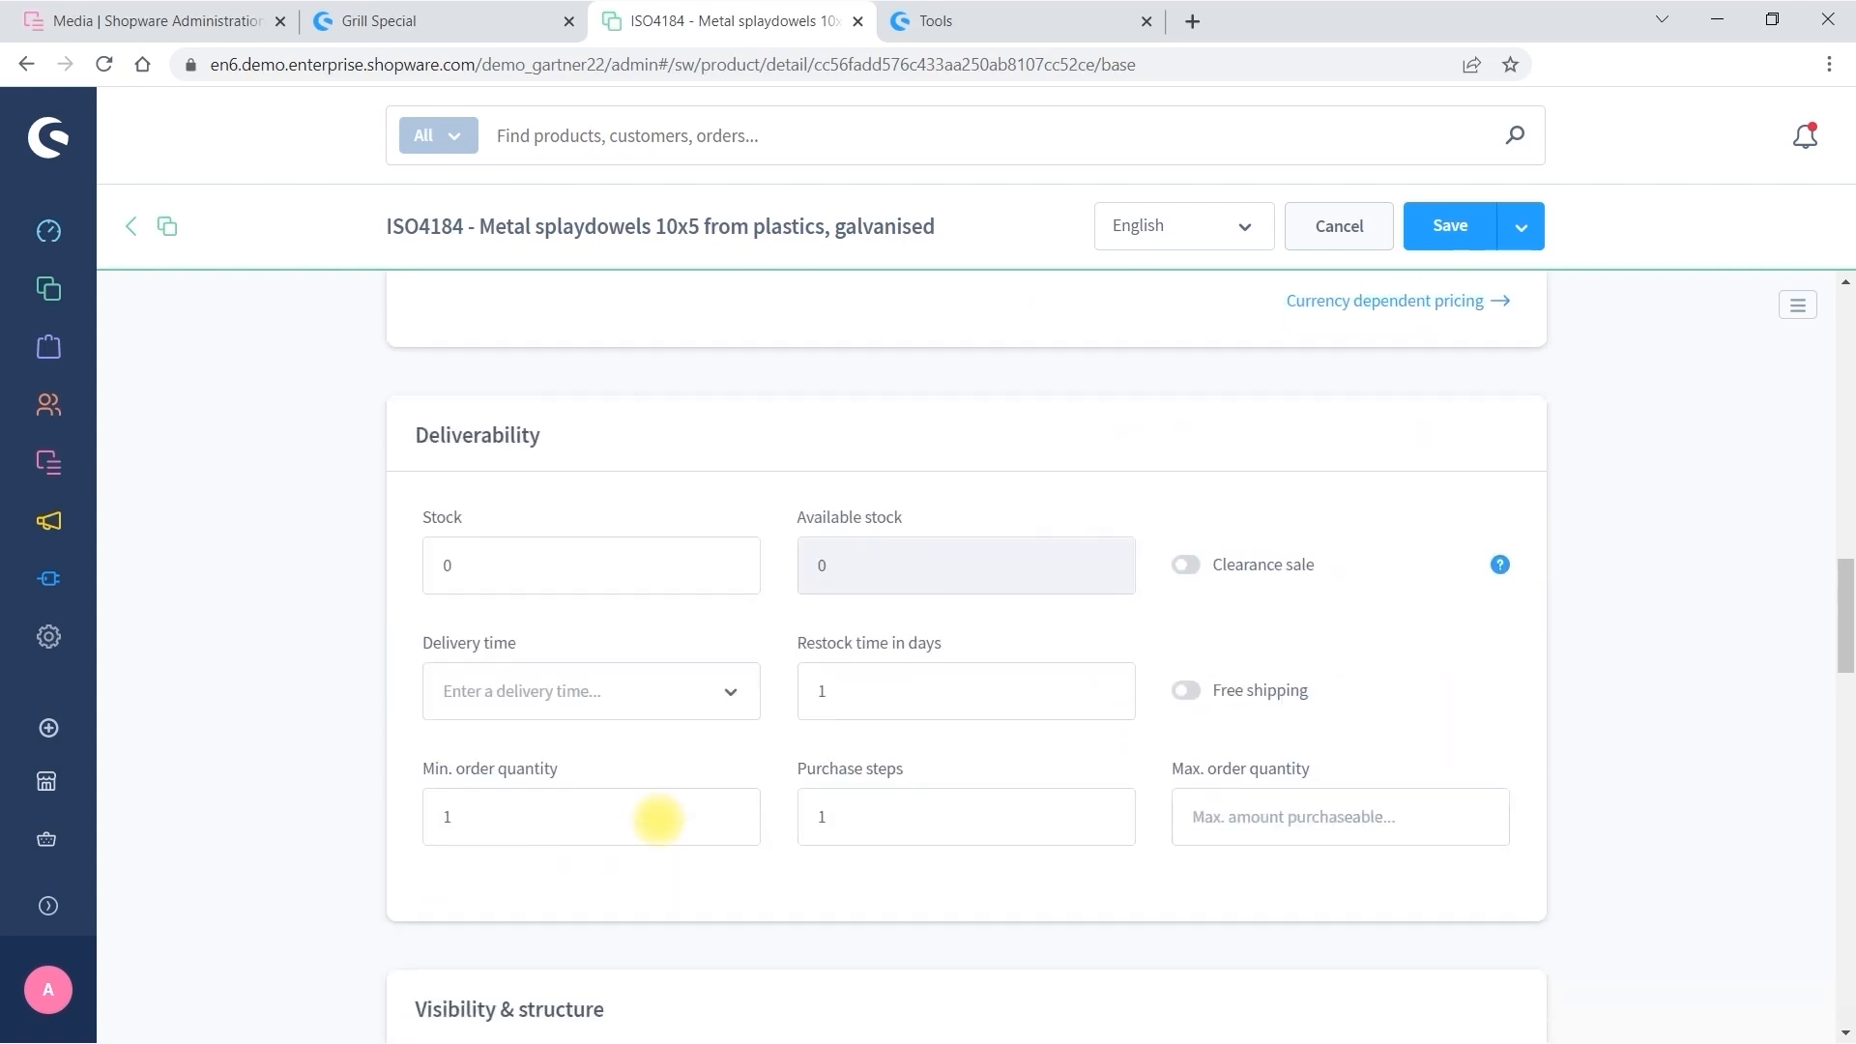
pyautogui.scroll(-8, 657, 820)
pyautogui.click(547, 810)
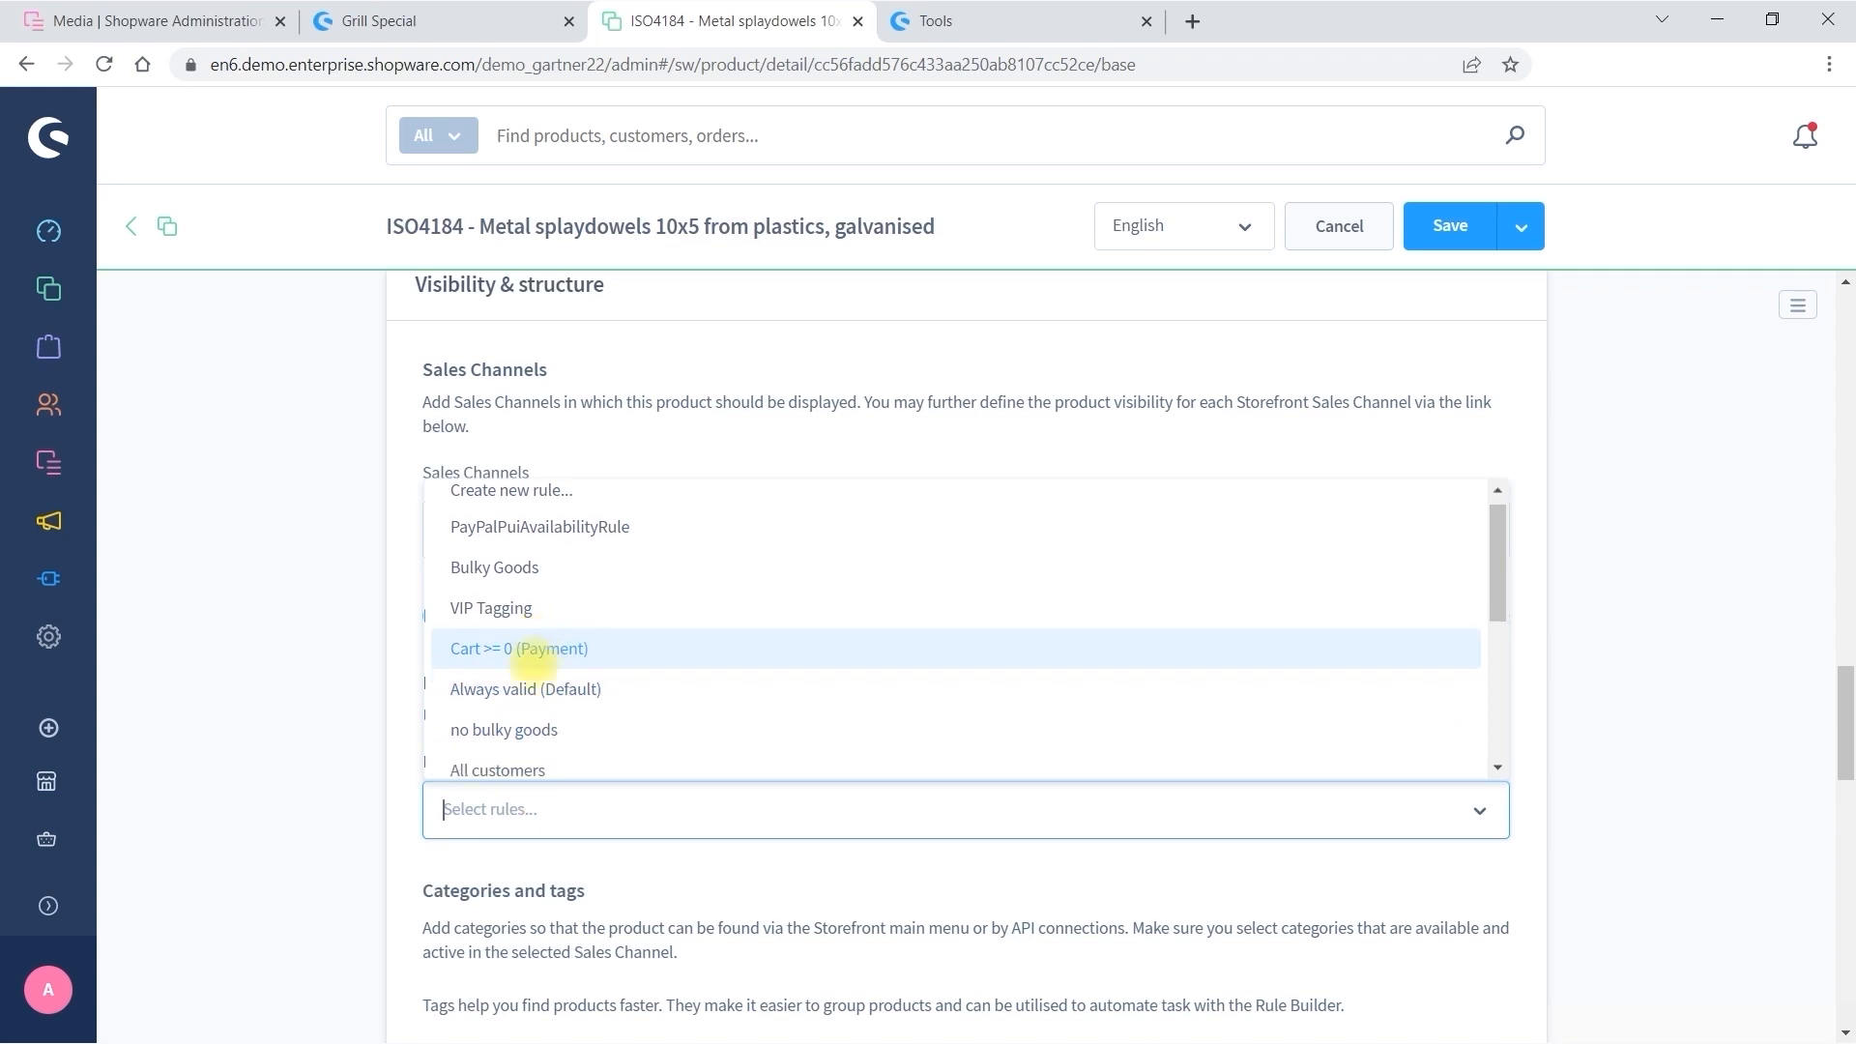
pyautogui.scroll(-5, 534, 667)
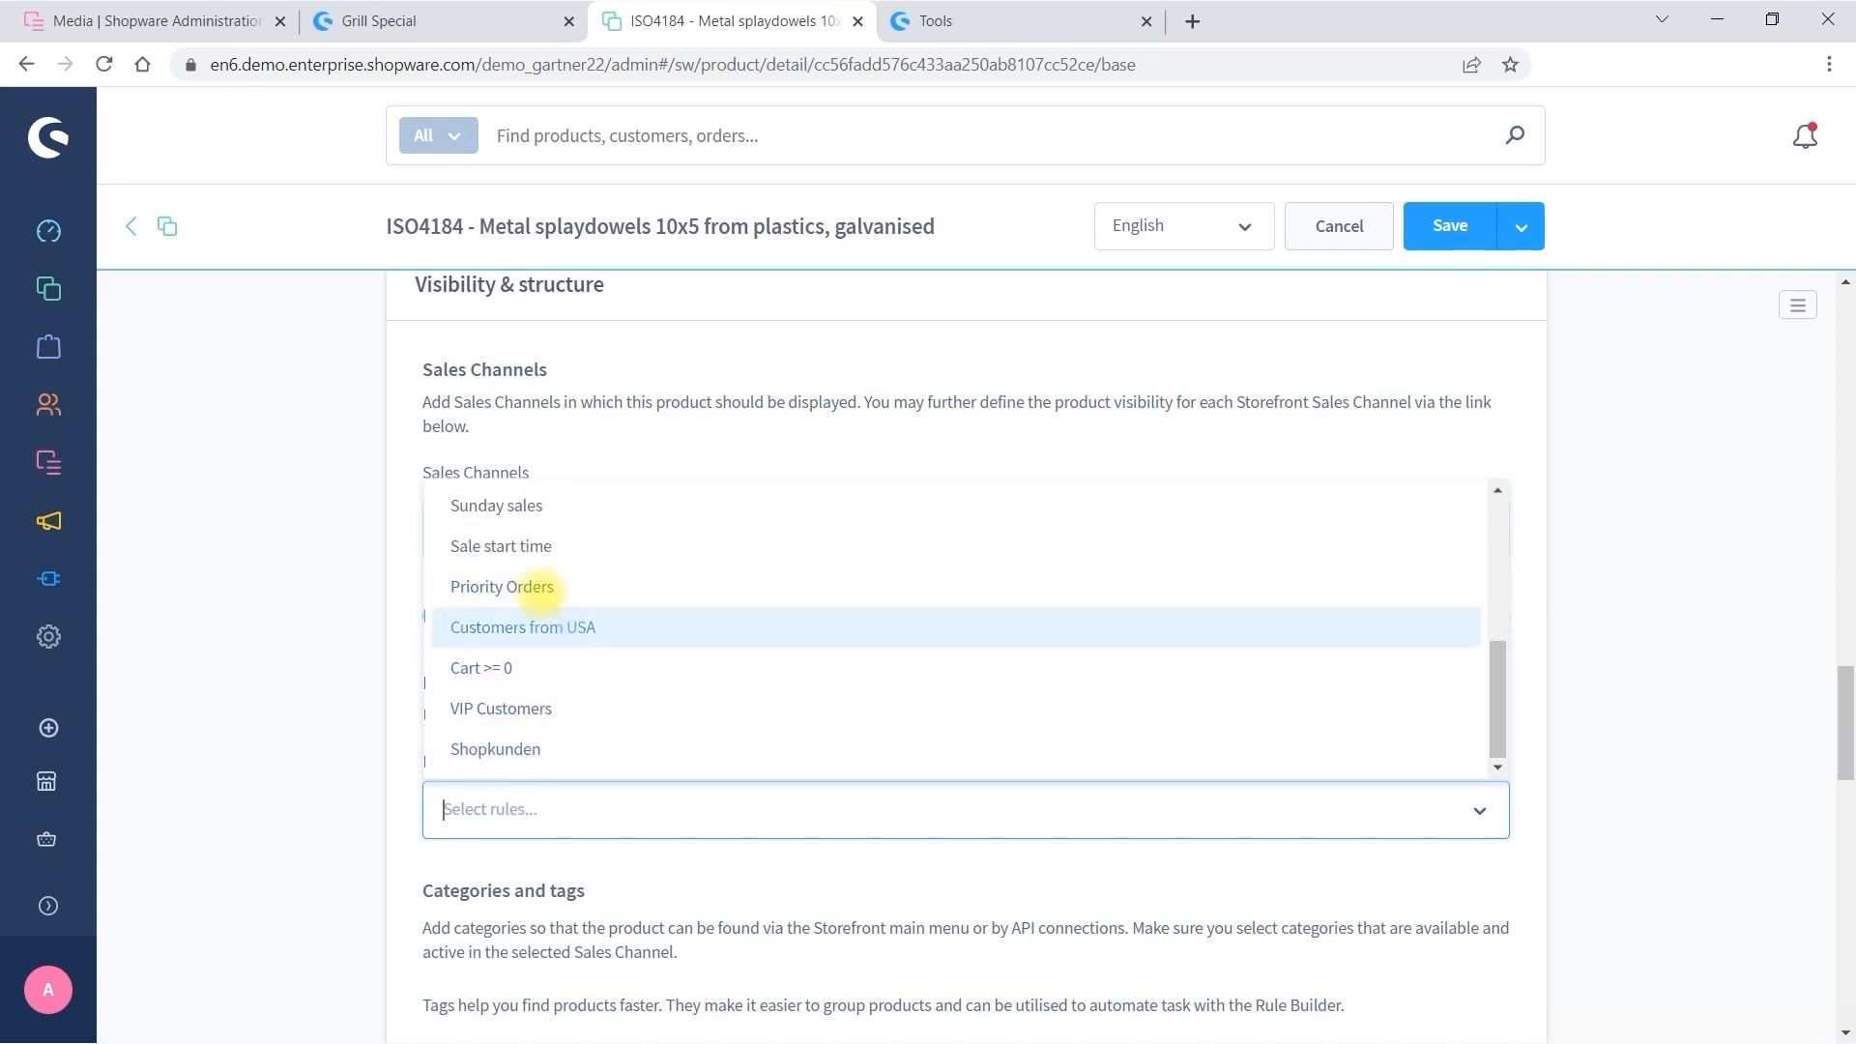
pyautogui.click(483, 546)
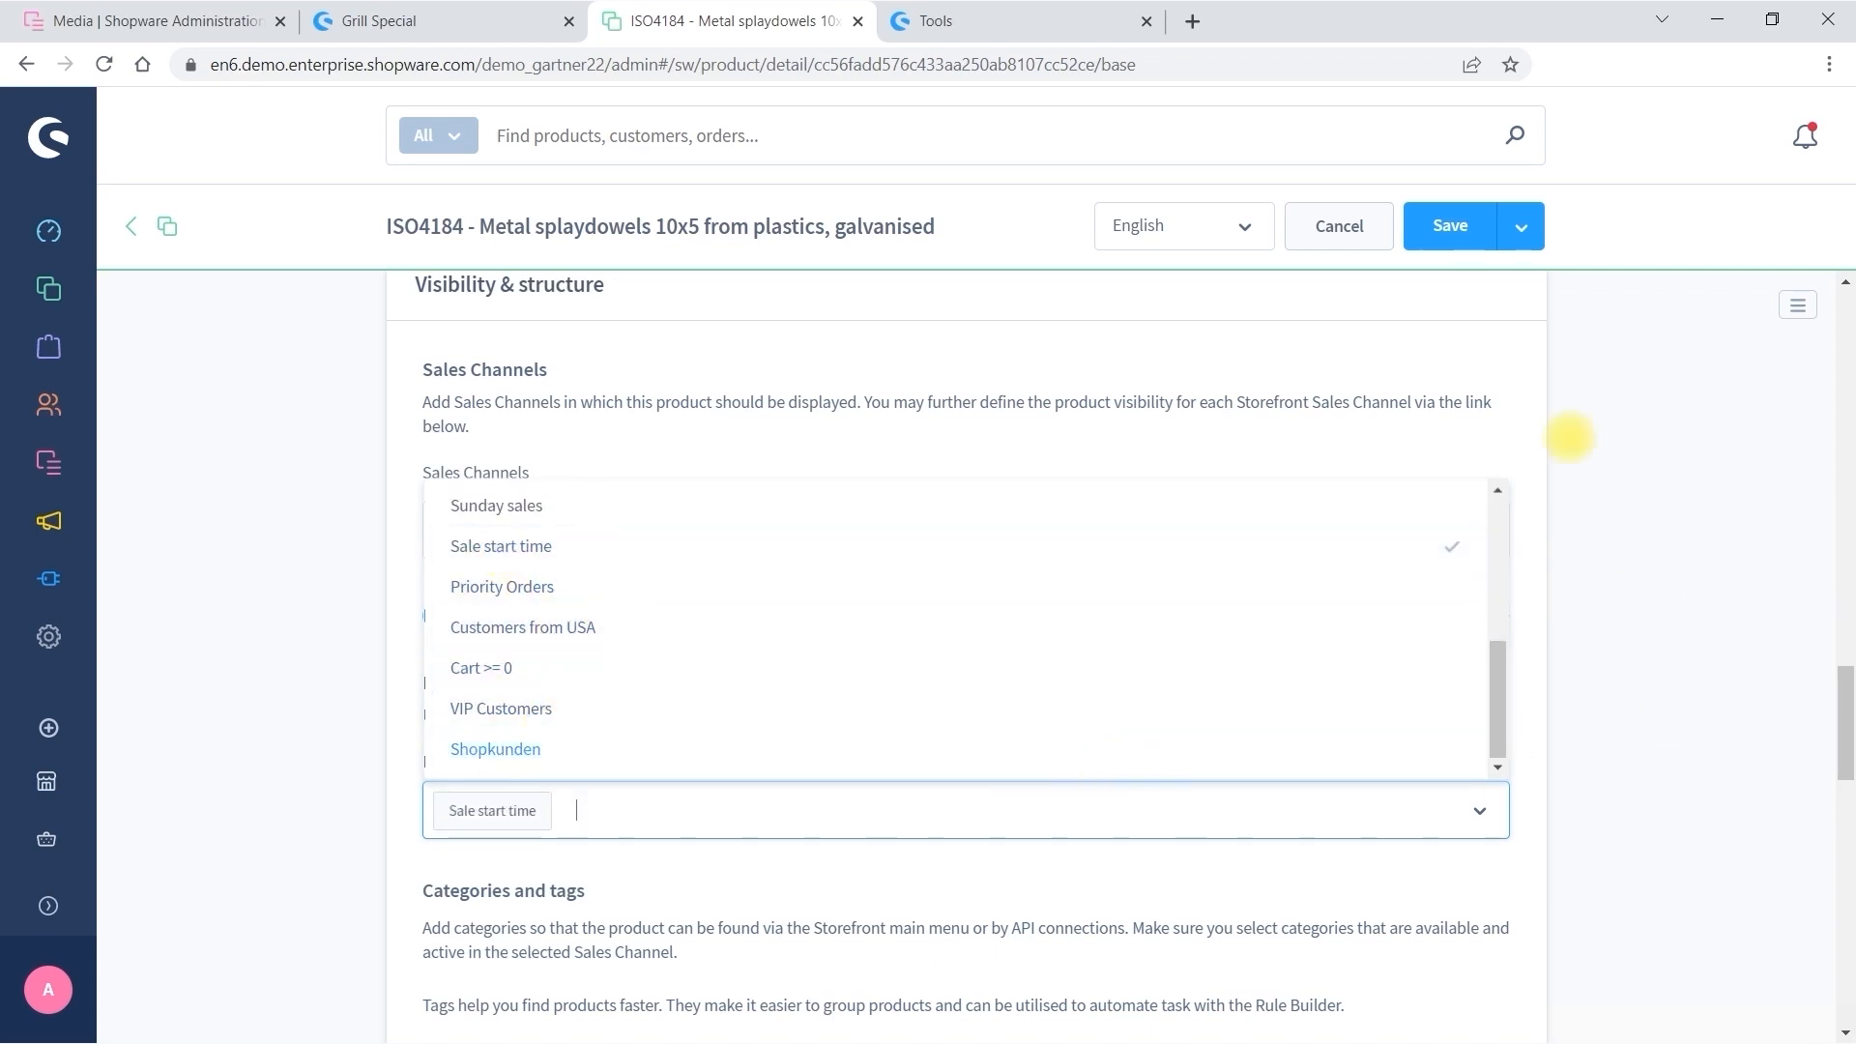
pyautogui.click(1451, 226)
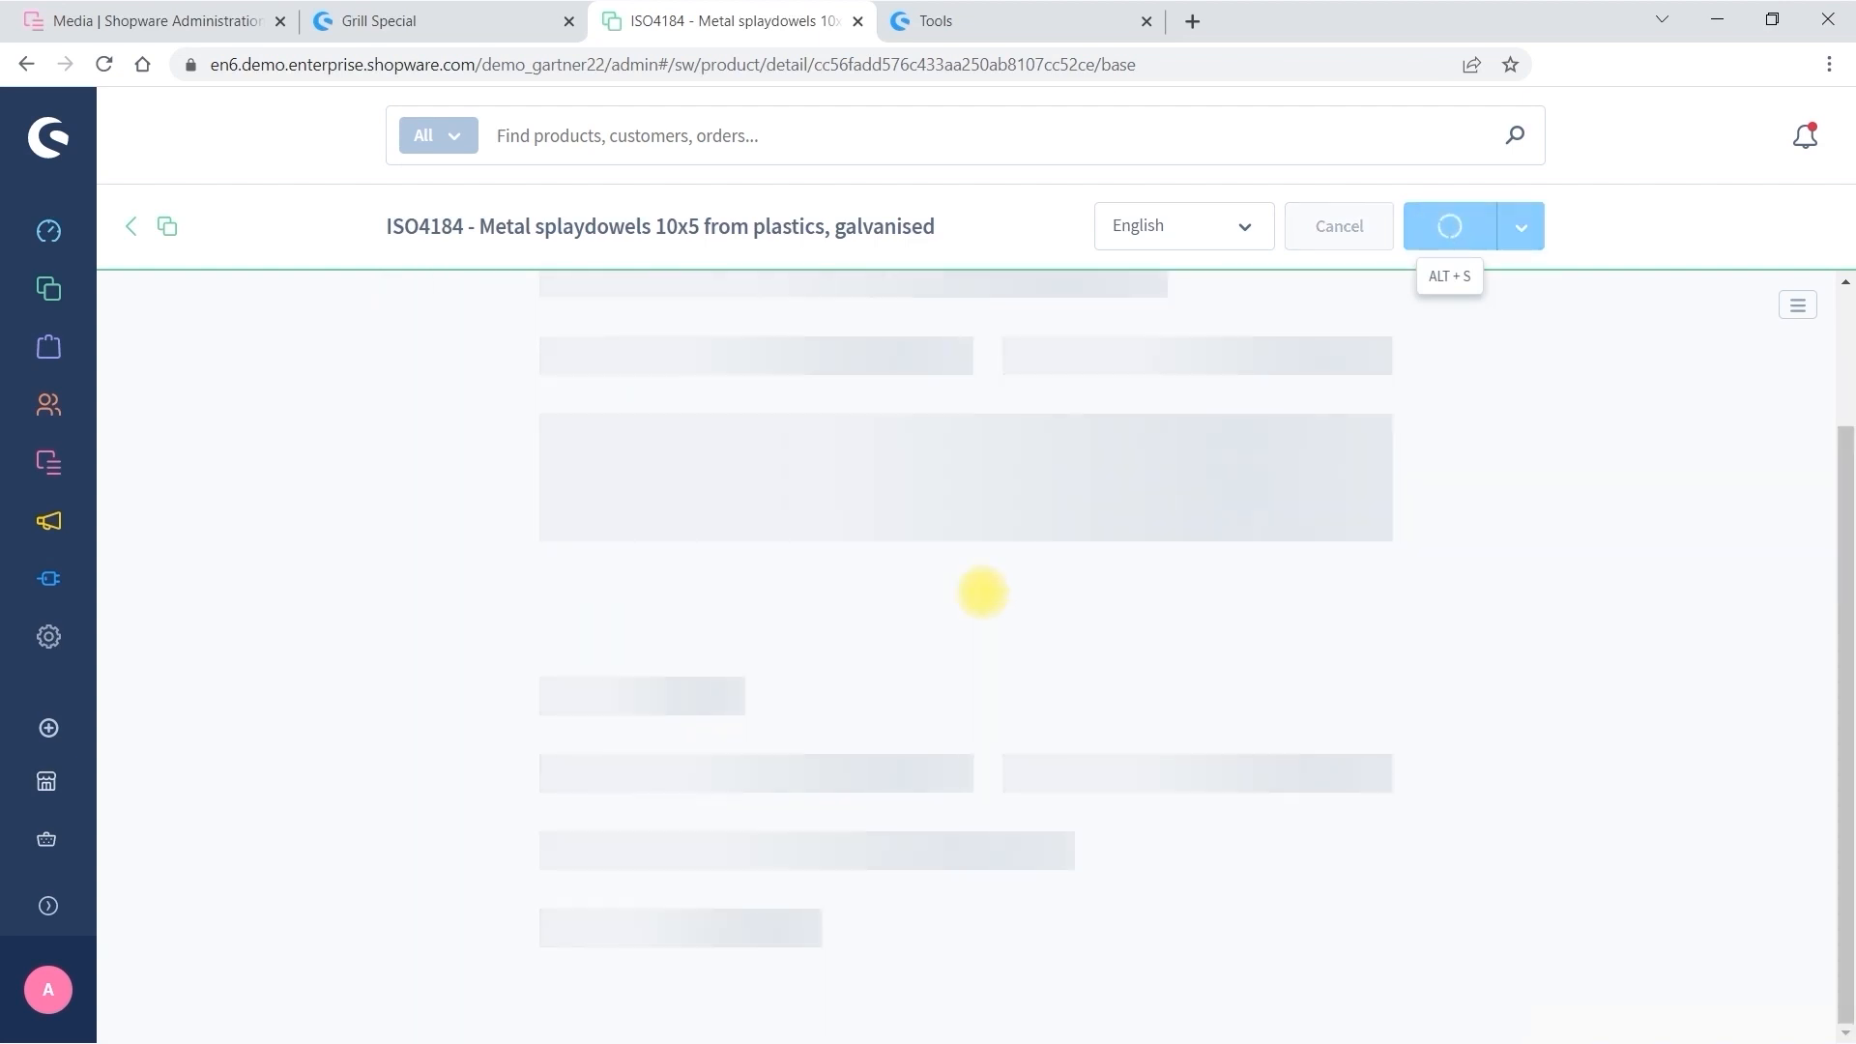
pyautogui.scroll(5, 846, 739)
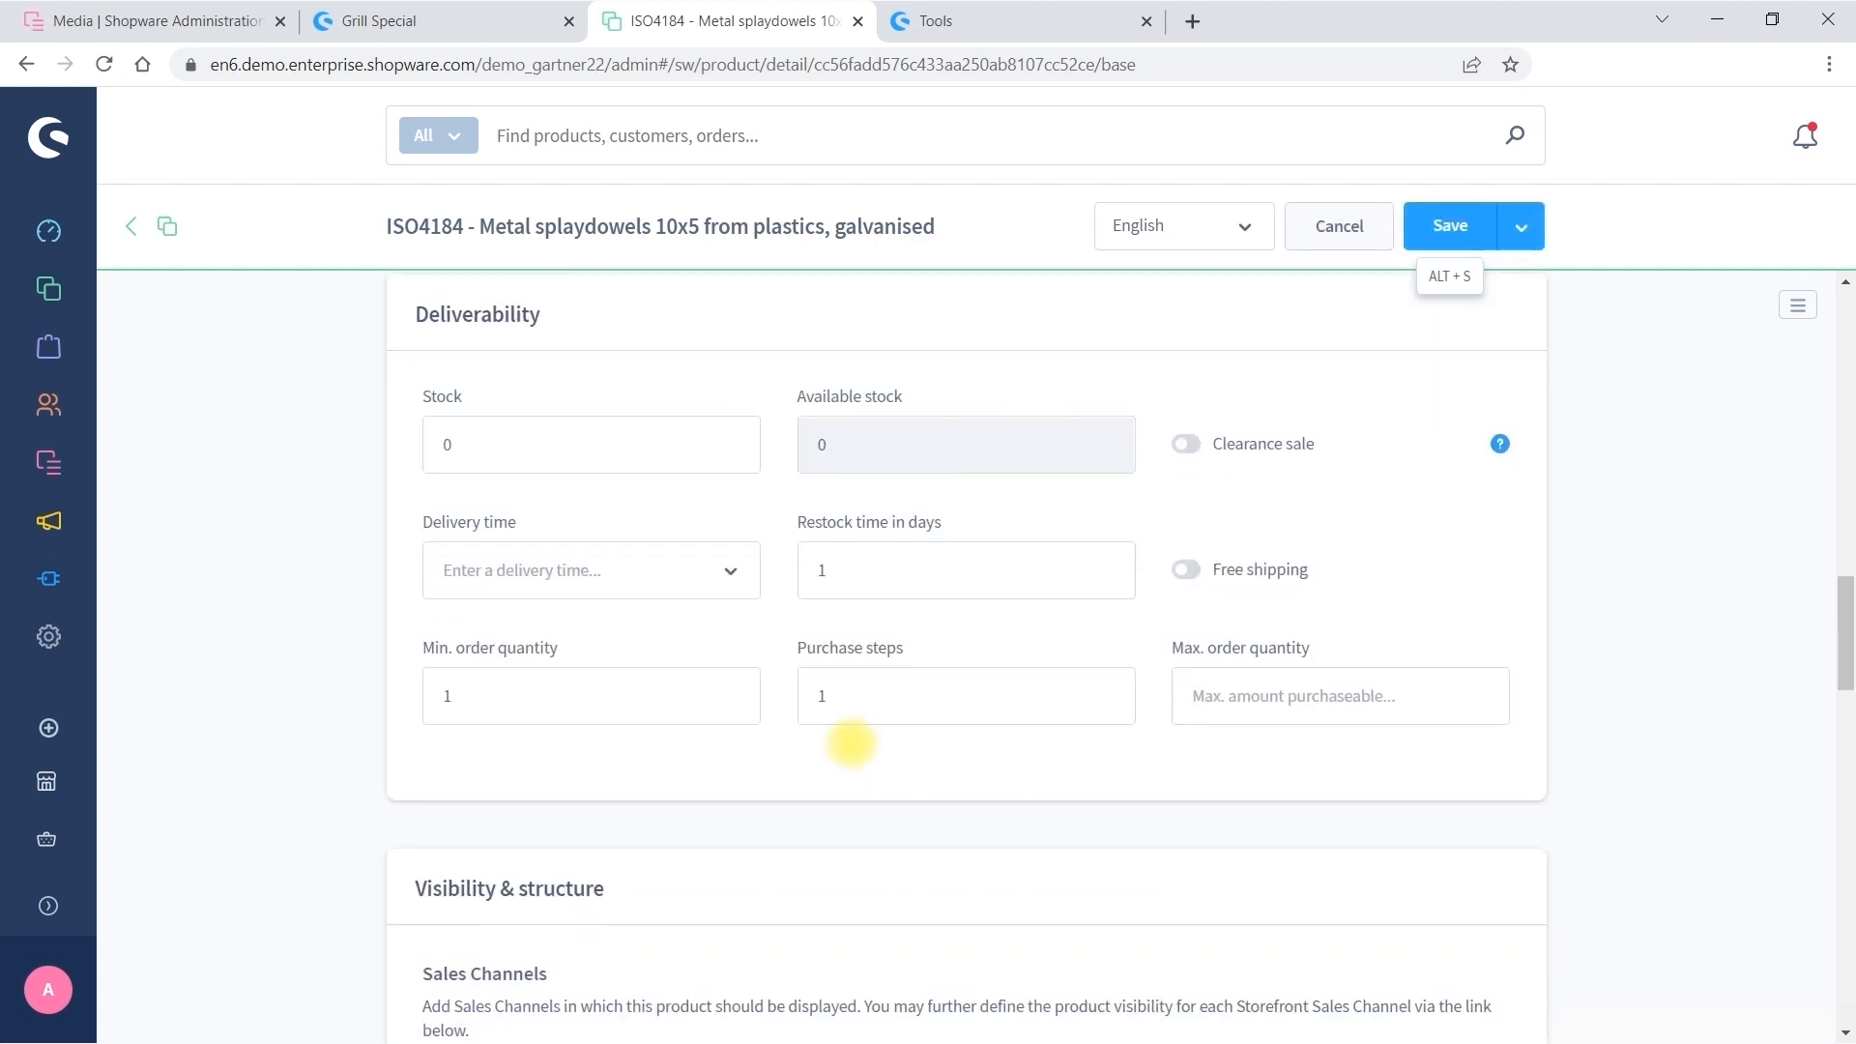
# Open the Spring Sale category, verify its Rules field shows Sale start time, and save it.
pyautogui.moveTo(48, 289)
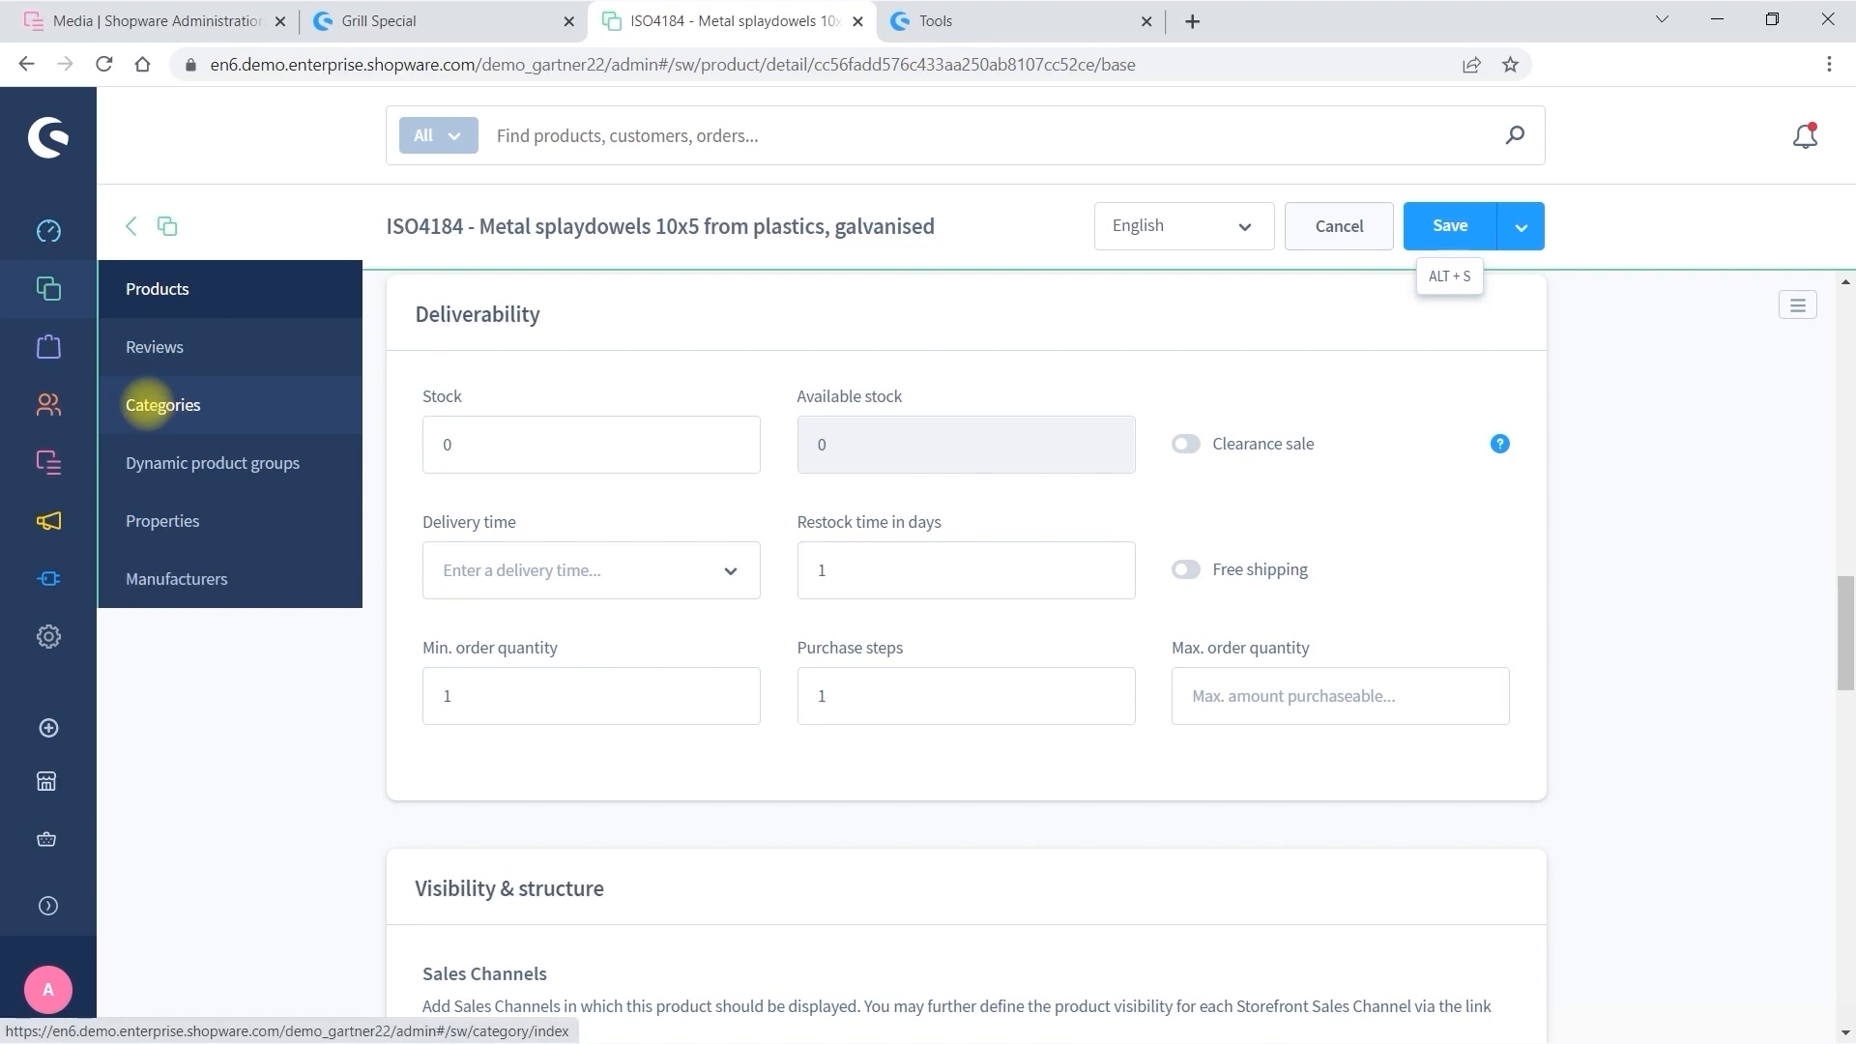
pyautogui.click(147, 404)
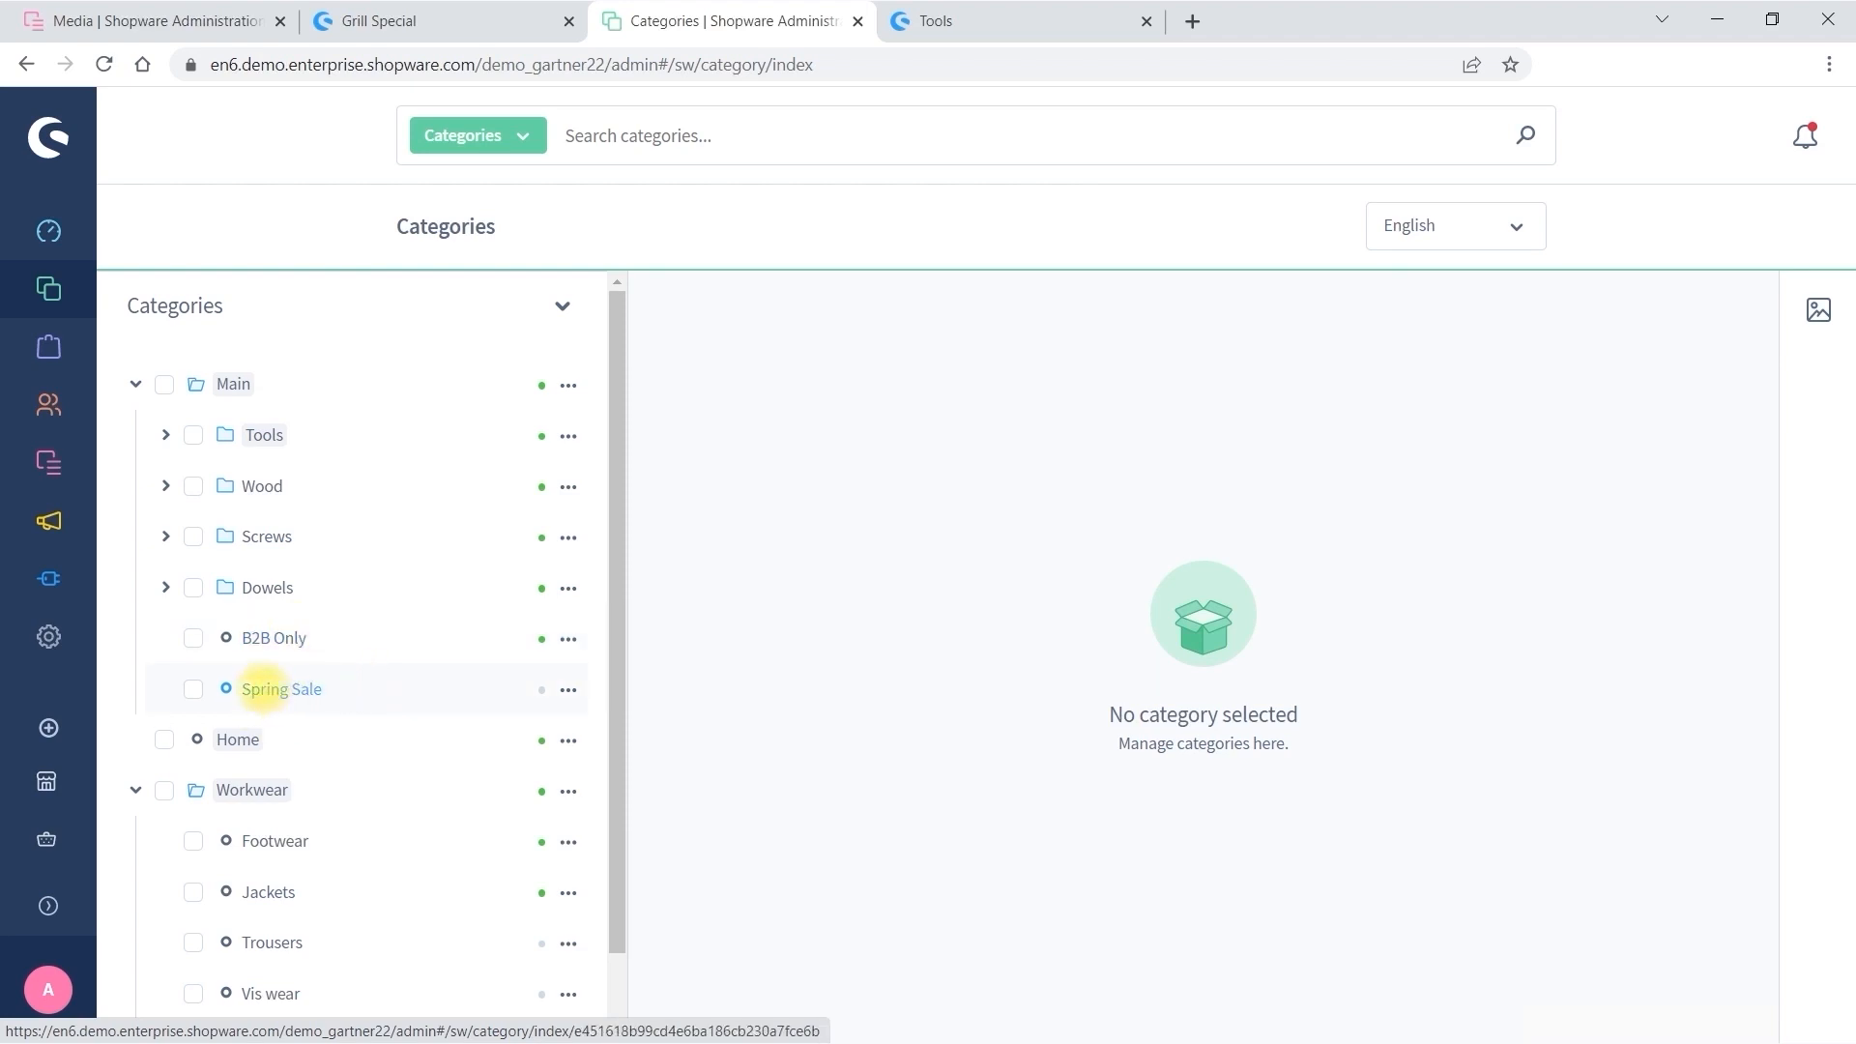
pyautogui.click(263, 688)
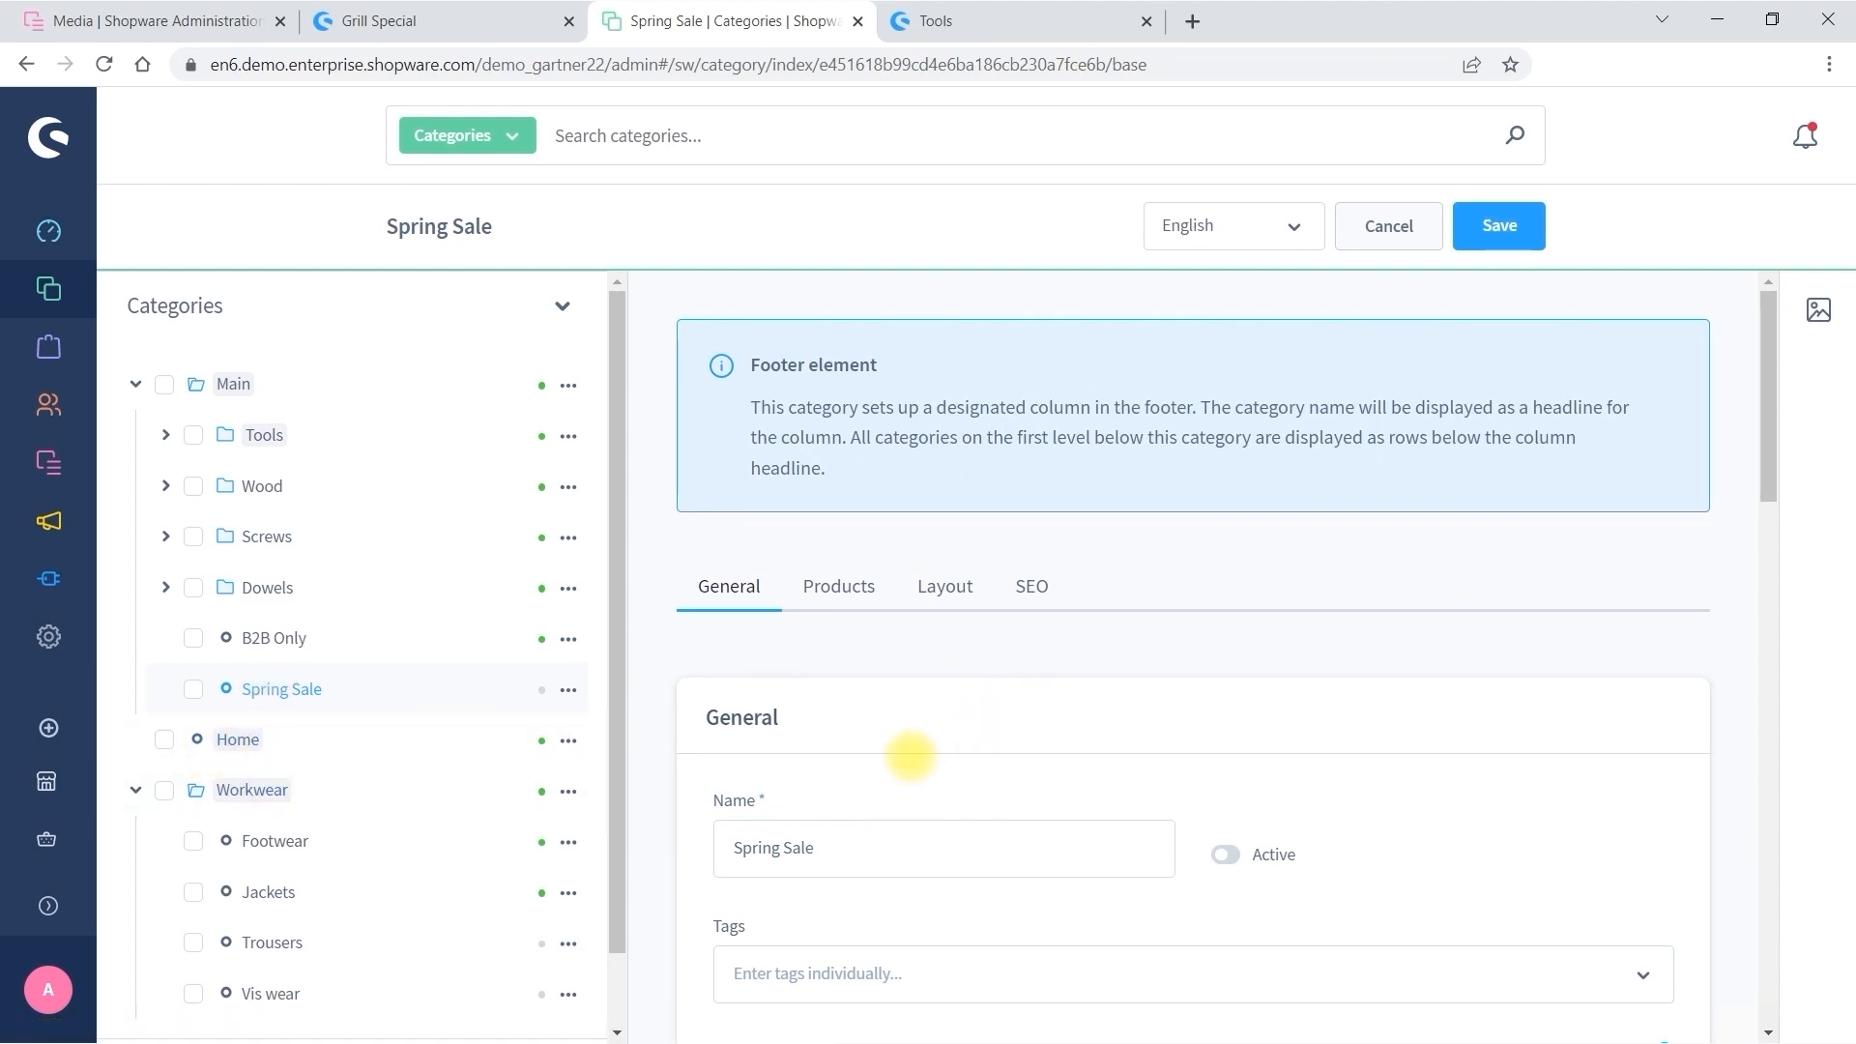
pyautogui.scroll(-8, 891, 753)
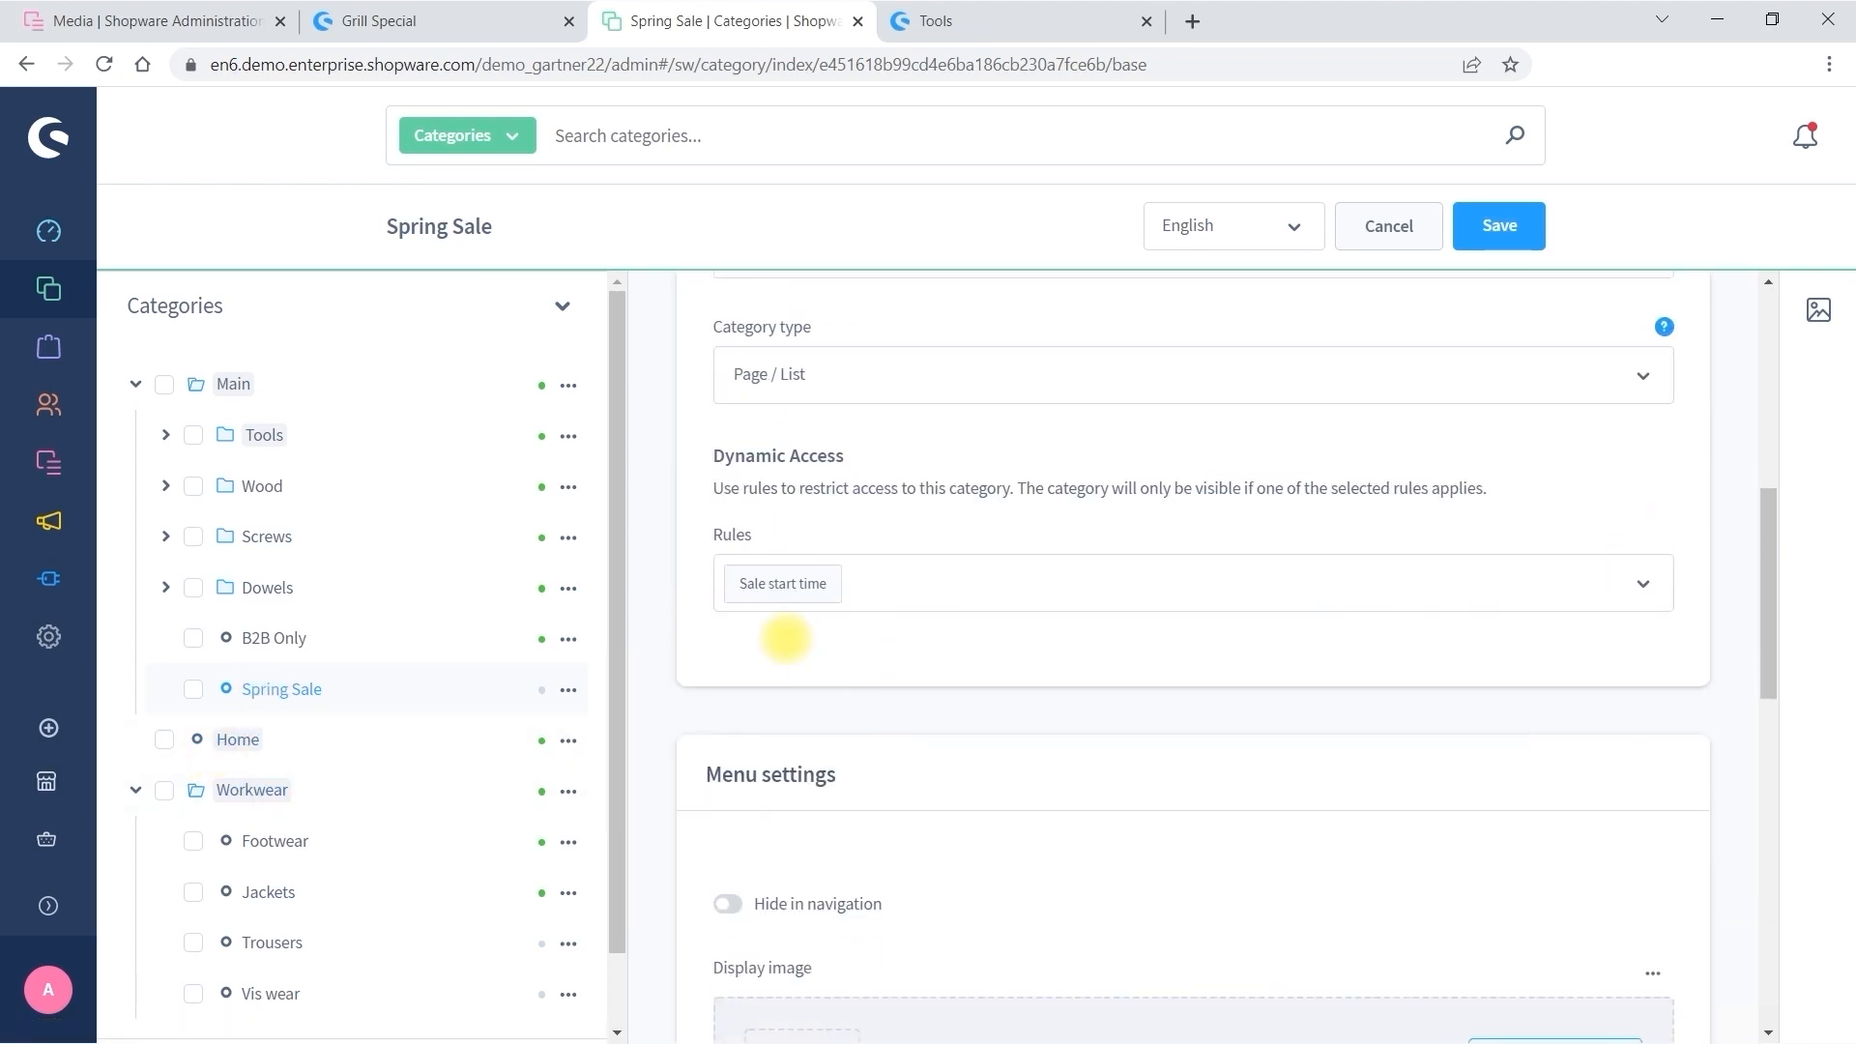
pyautogui.click(774, 583)
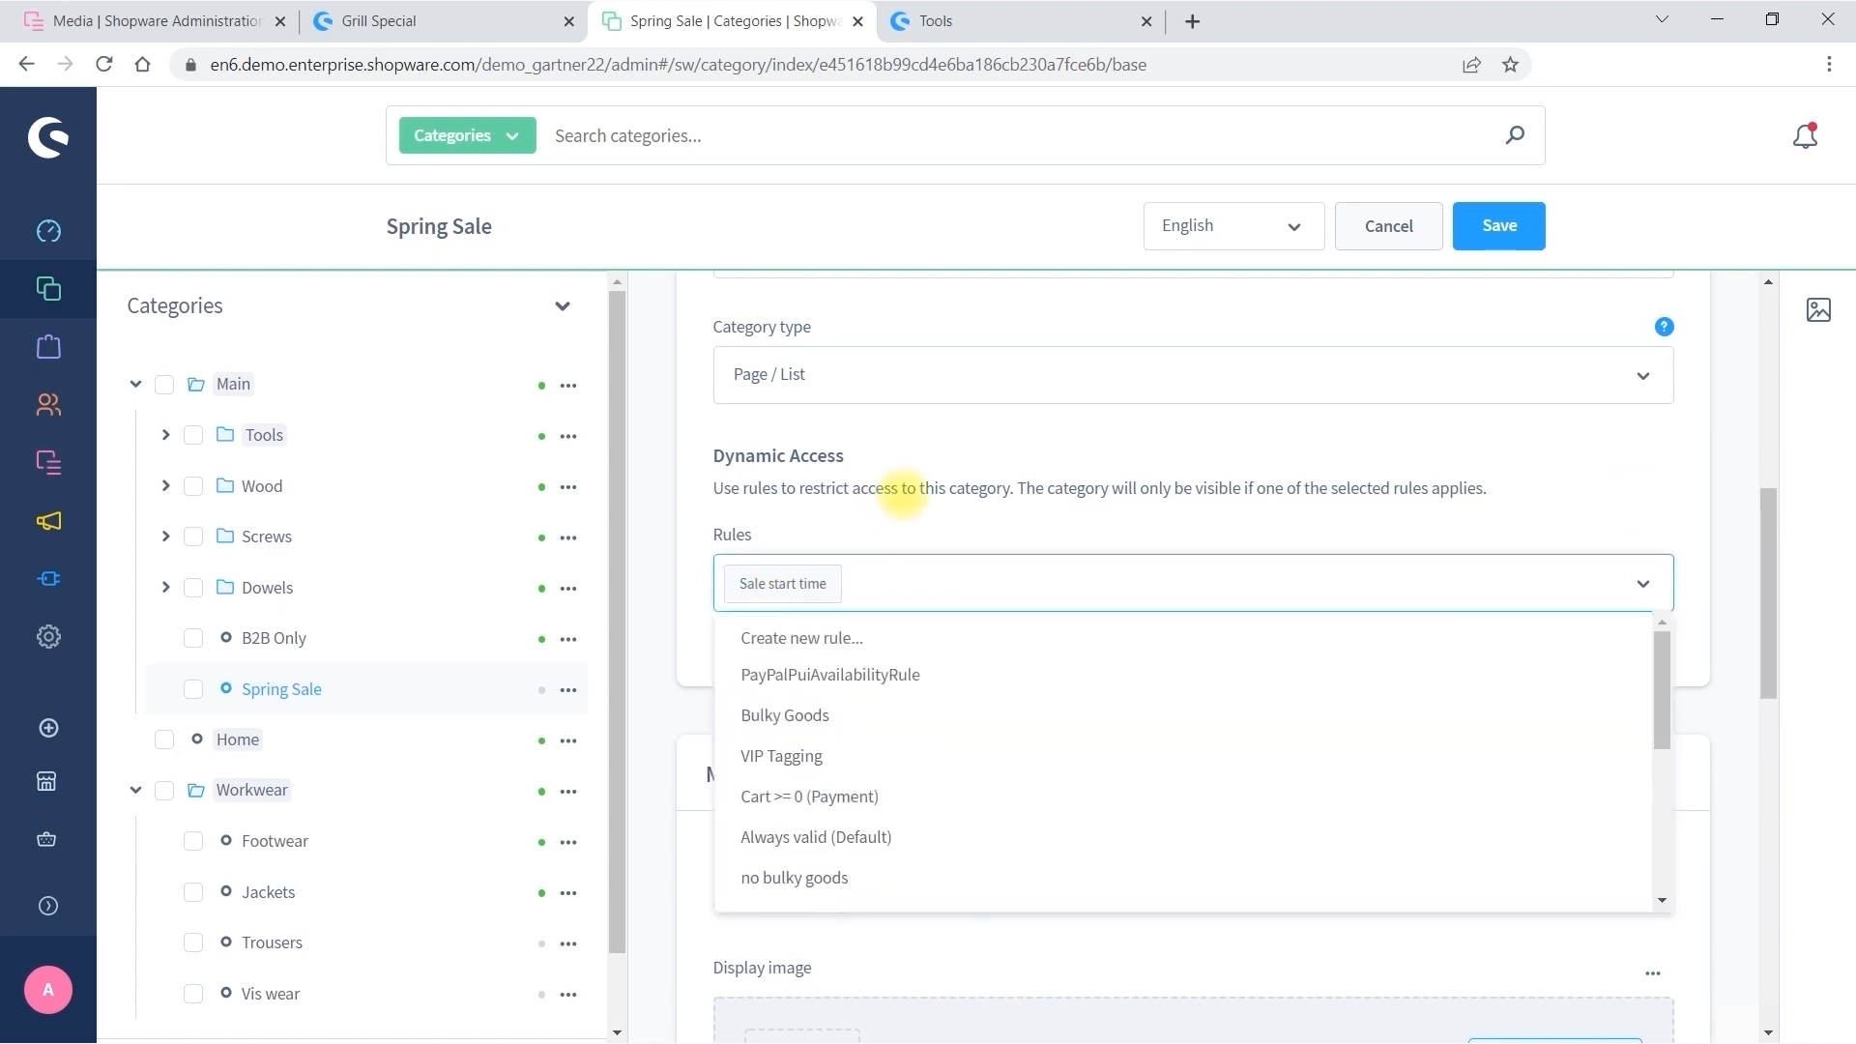
pyautogui.click(857, 466)
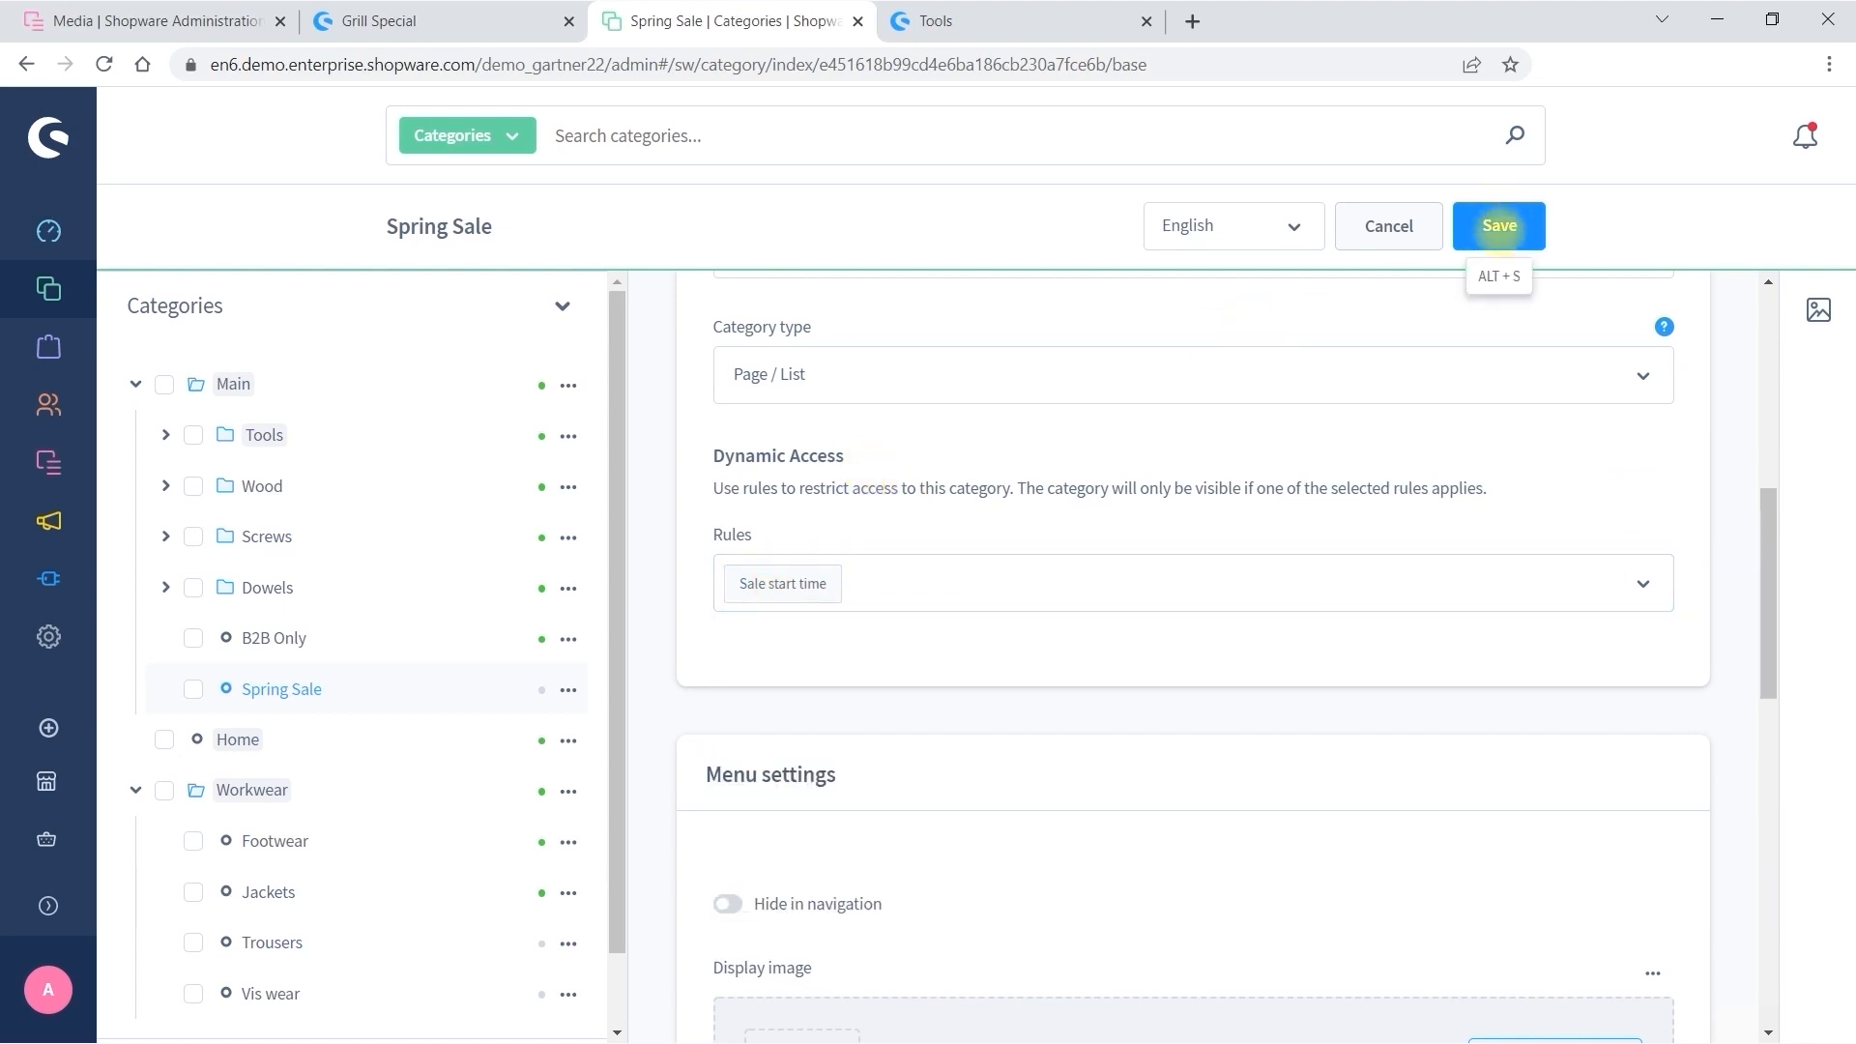
pyautogui.click(1502, 218)
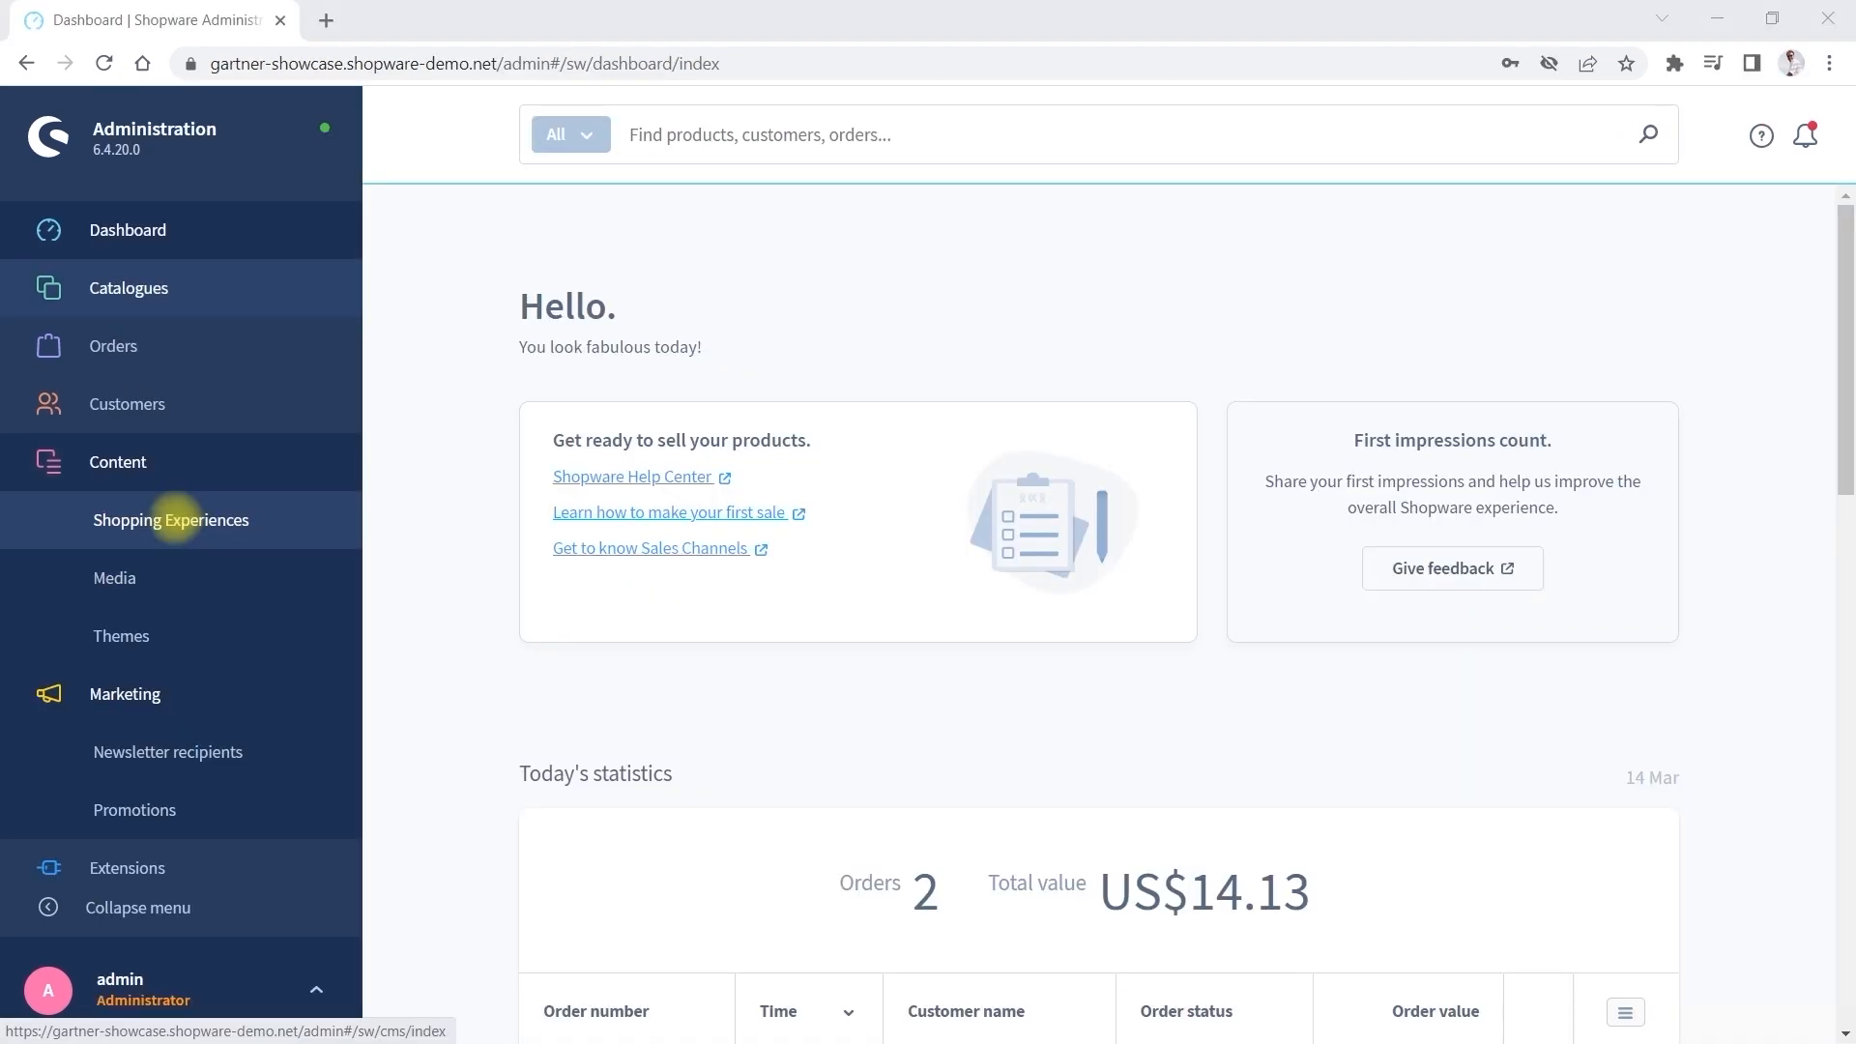
# Open the New Listing Page layout from the Shopping Experiences list in the editor.
pyautogui.click(174, 521)
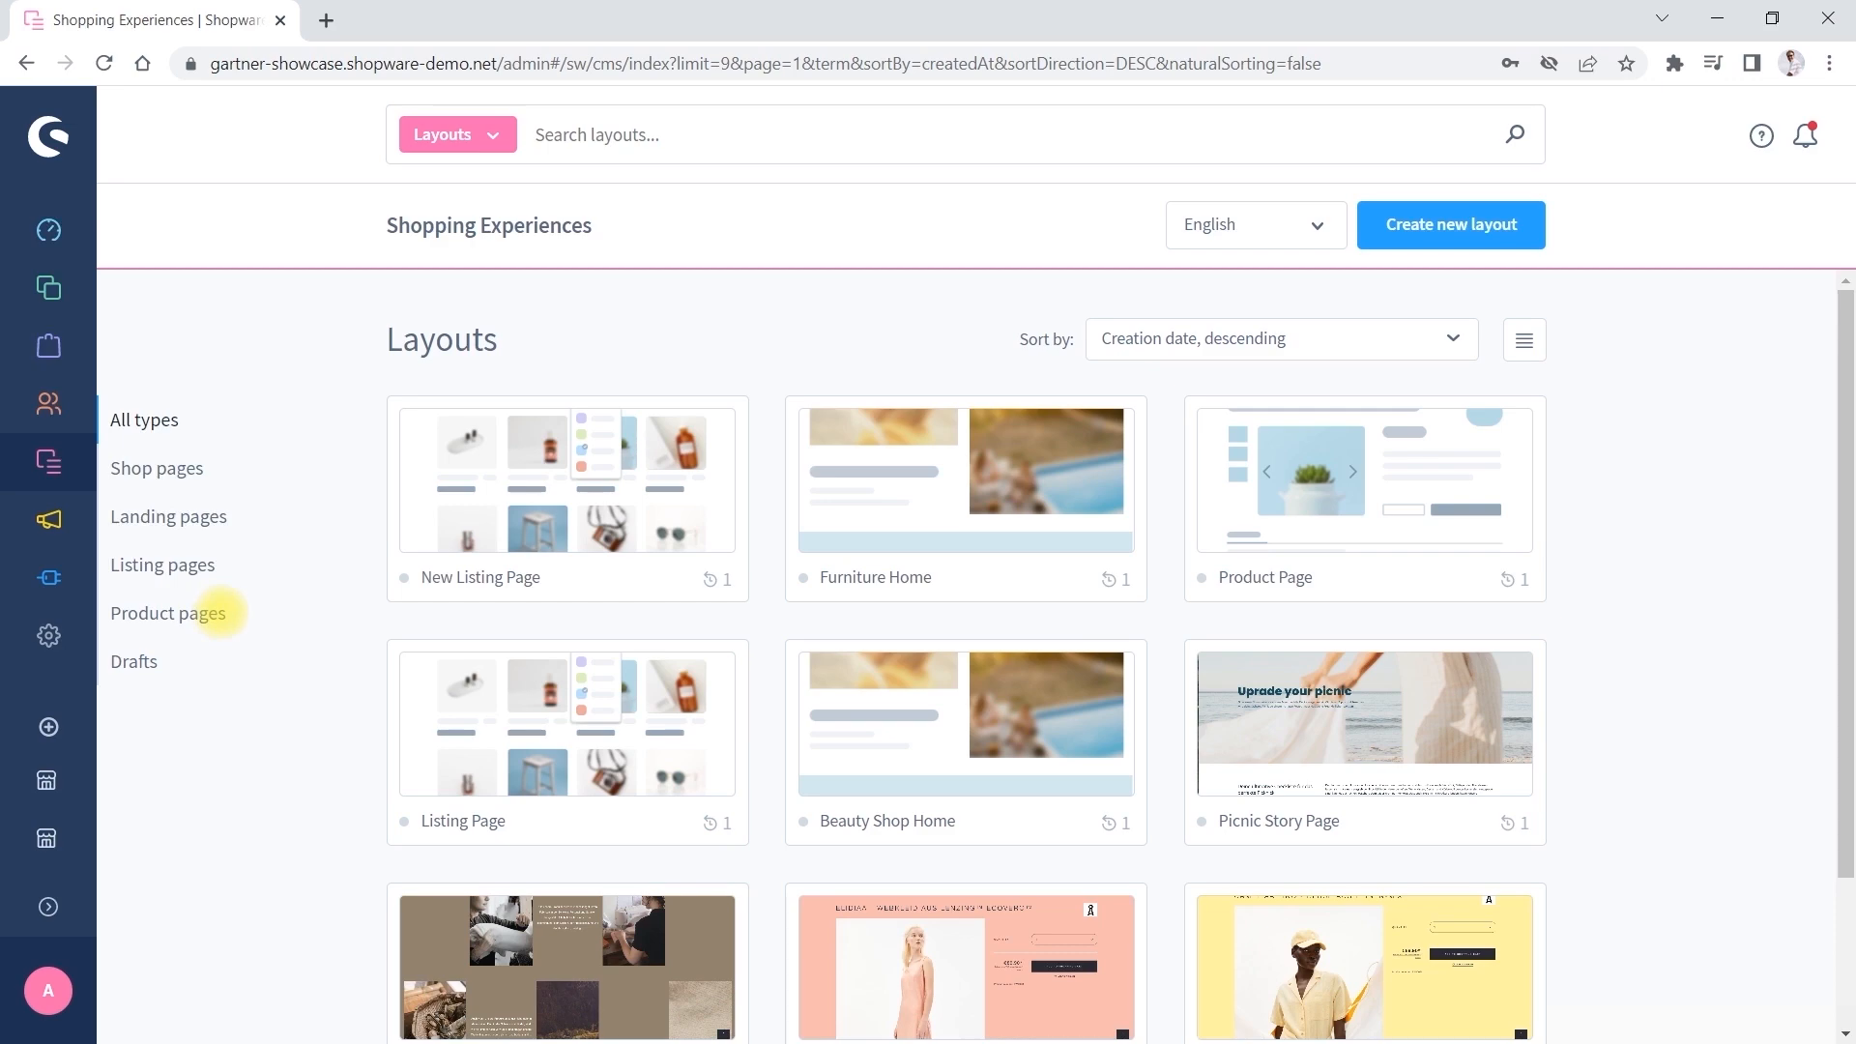
pyautogui.click(580, 527)
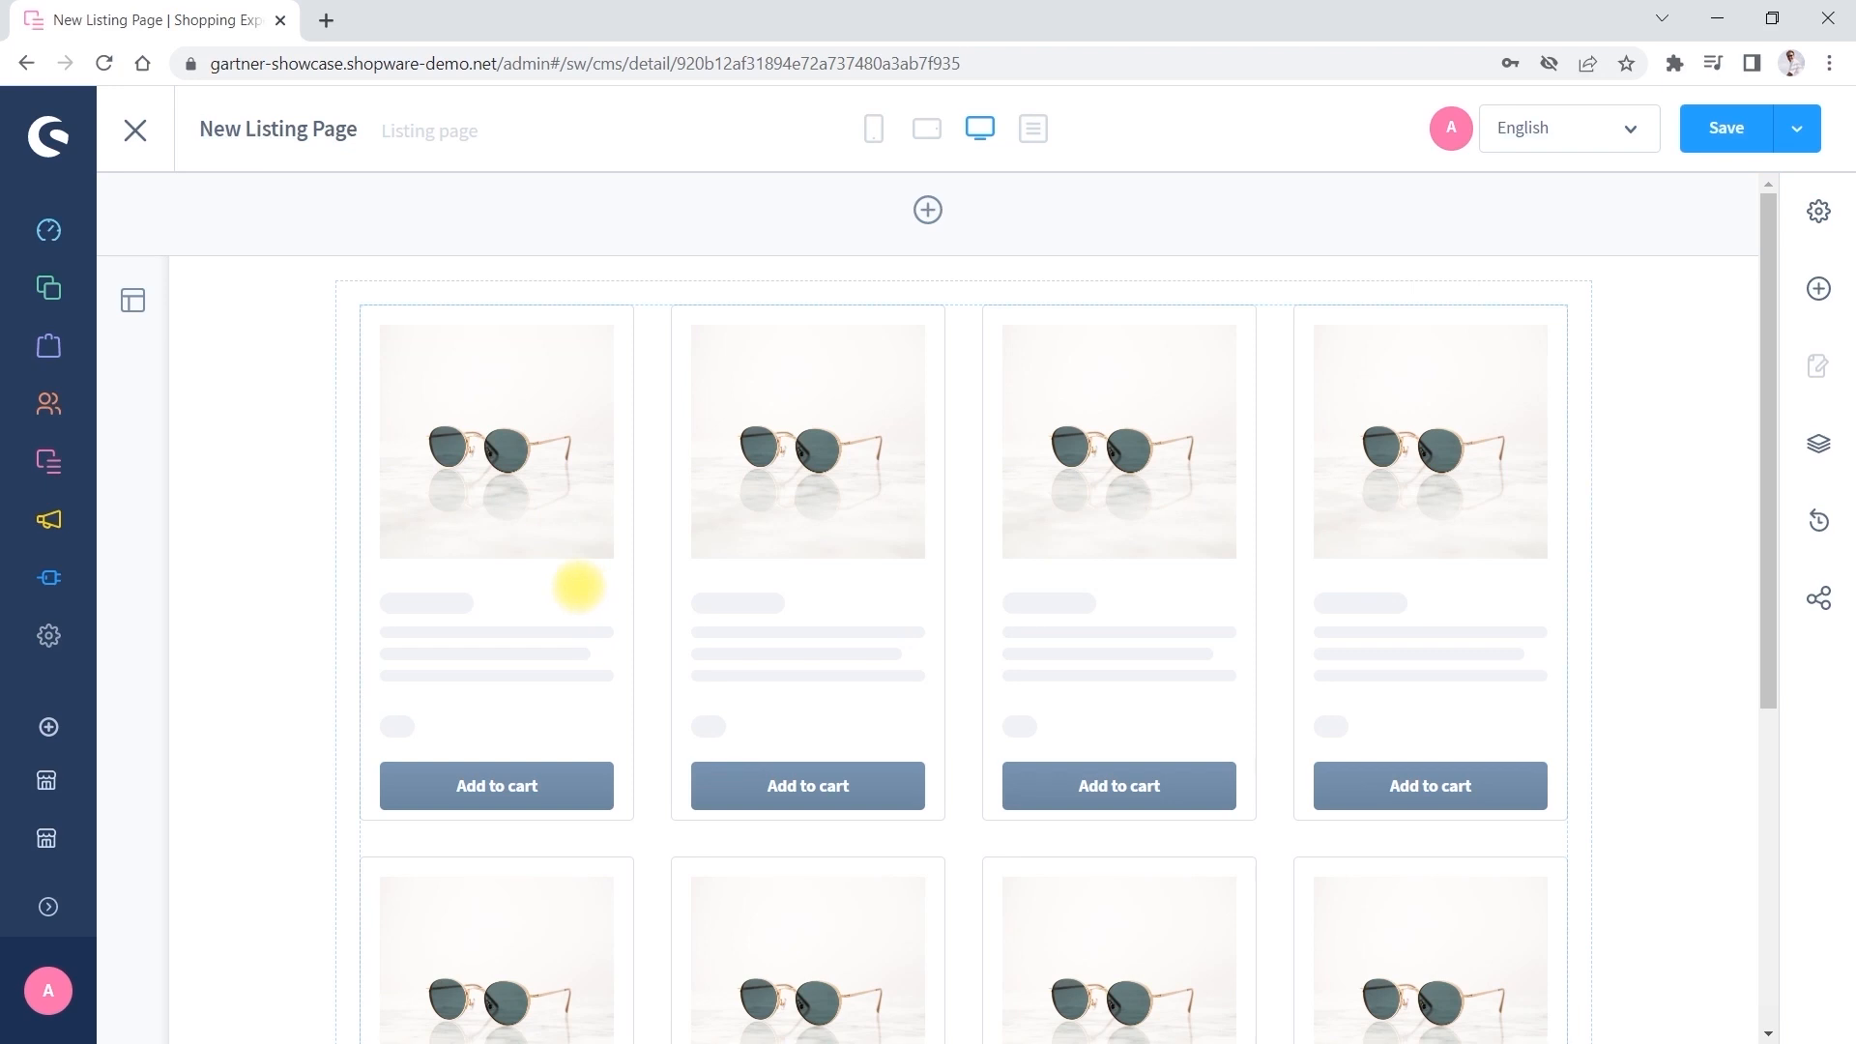
# Add a full-width section above the product grid and place a Text block in it.
pyautogui.scroll(-2, 578, 586)
pyautogui.scroll(2, 578, 585)
pyautogui.click(924, 207)
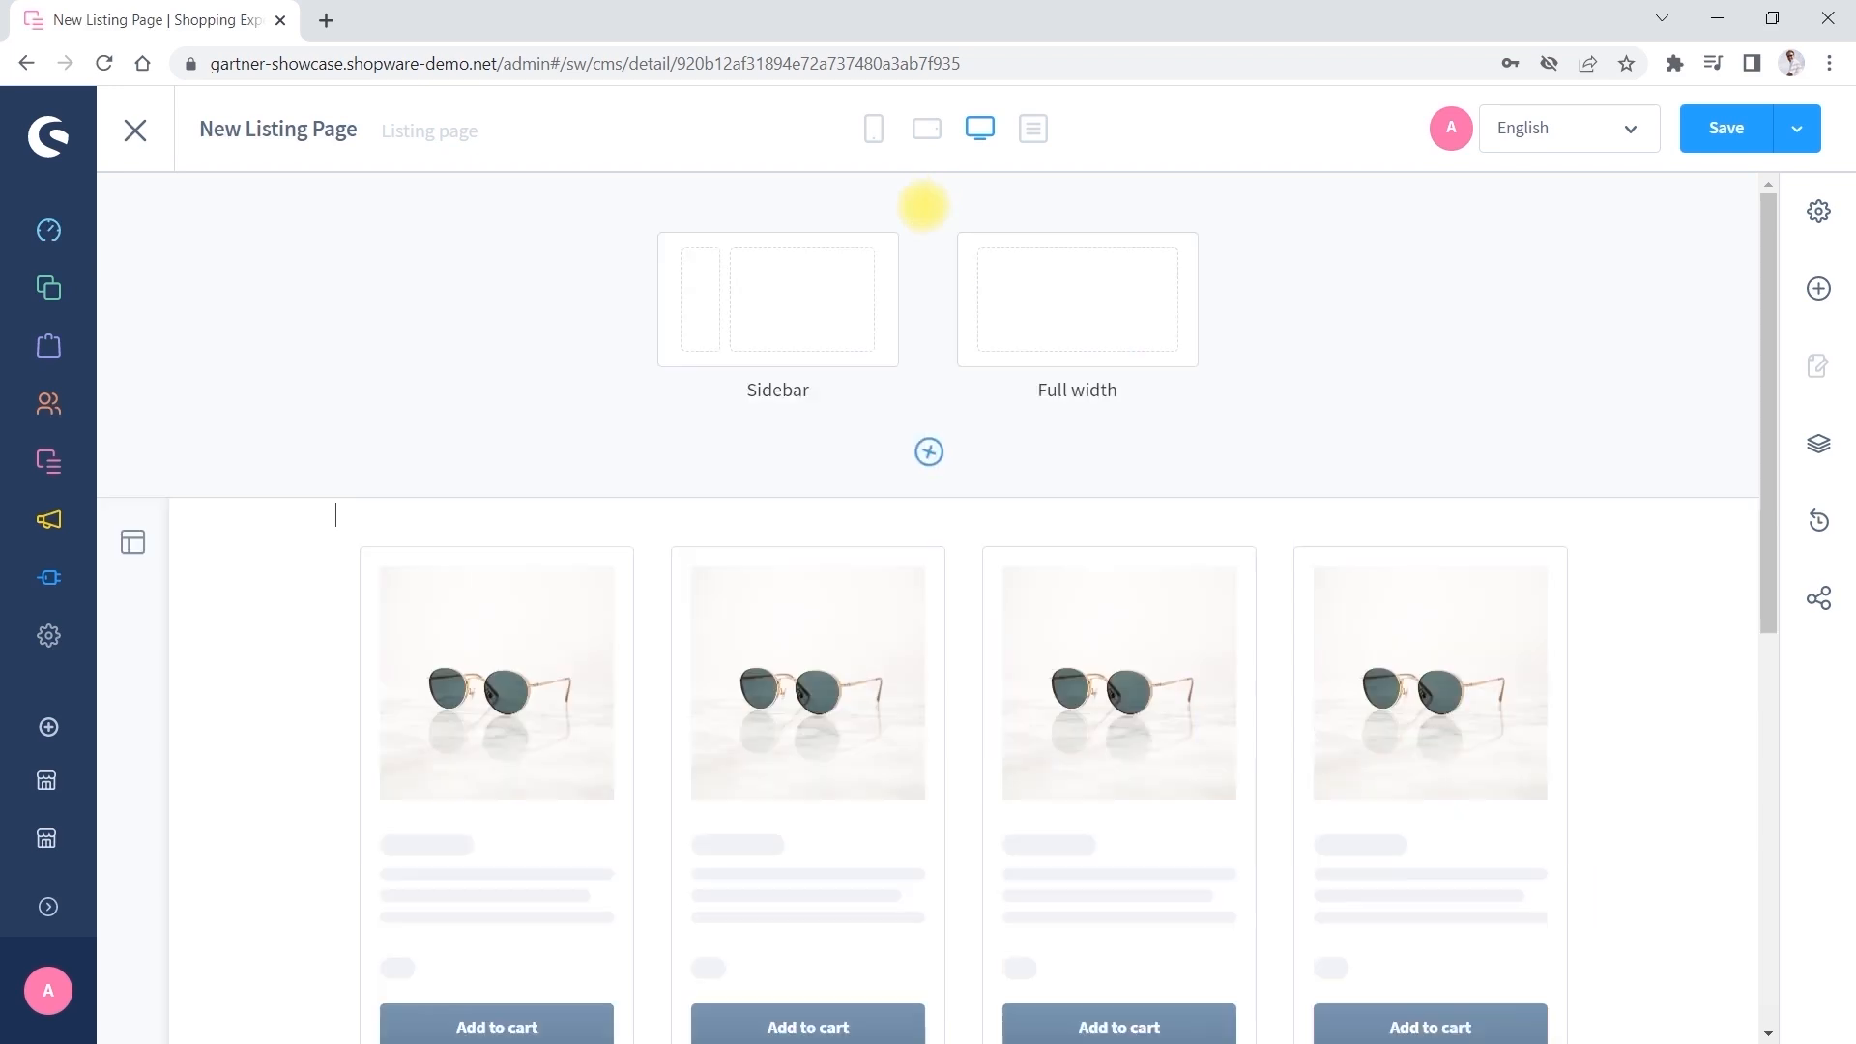
pyautogui.click(1061, 338)
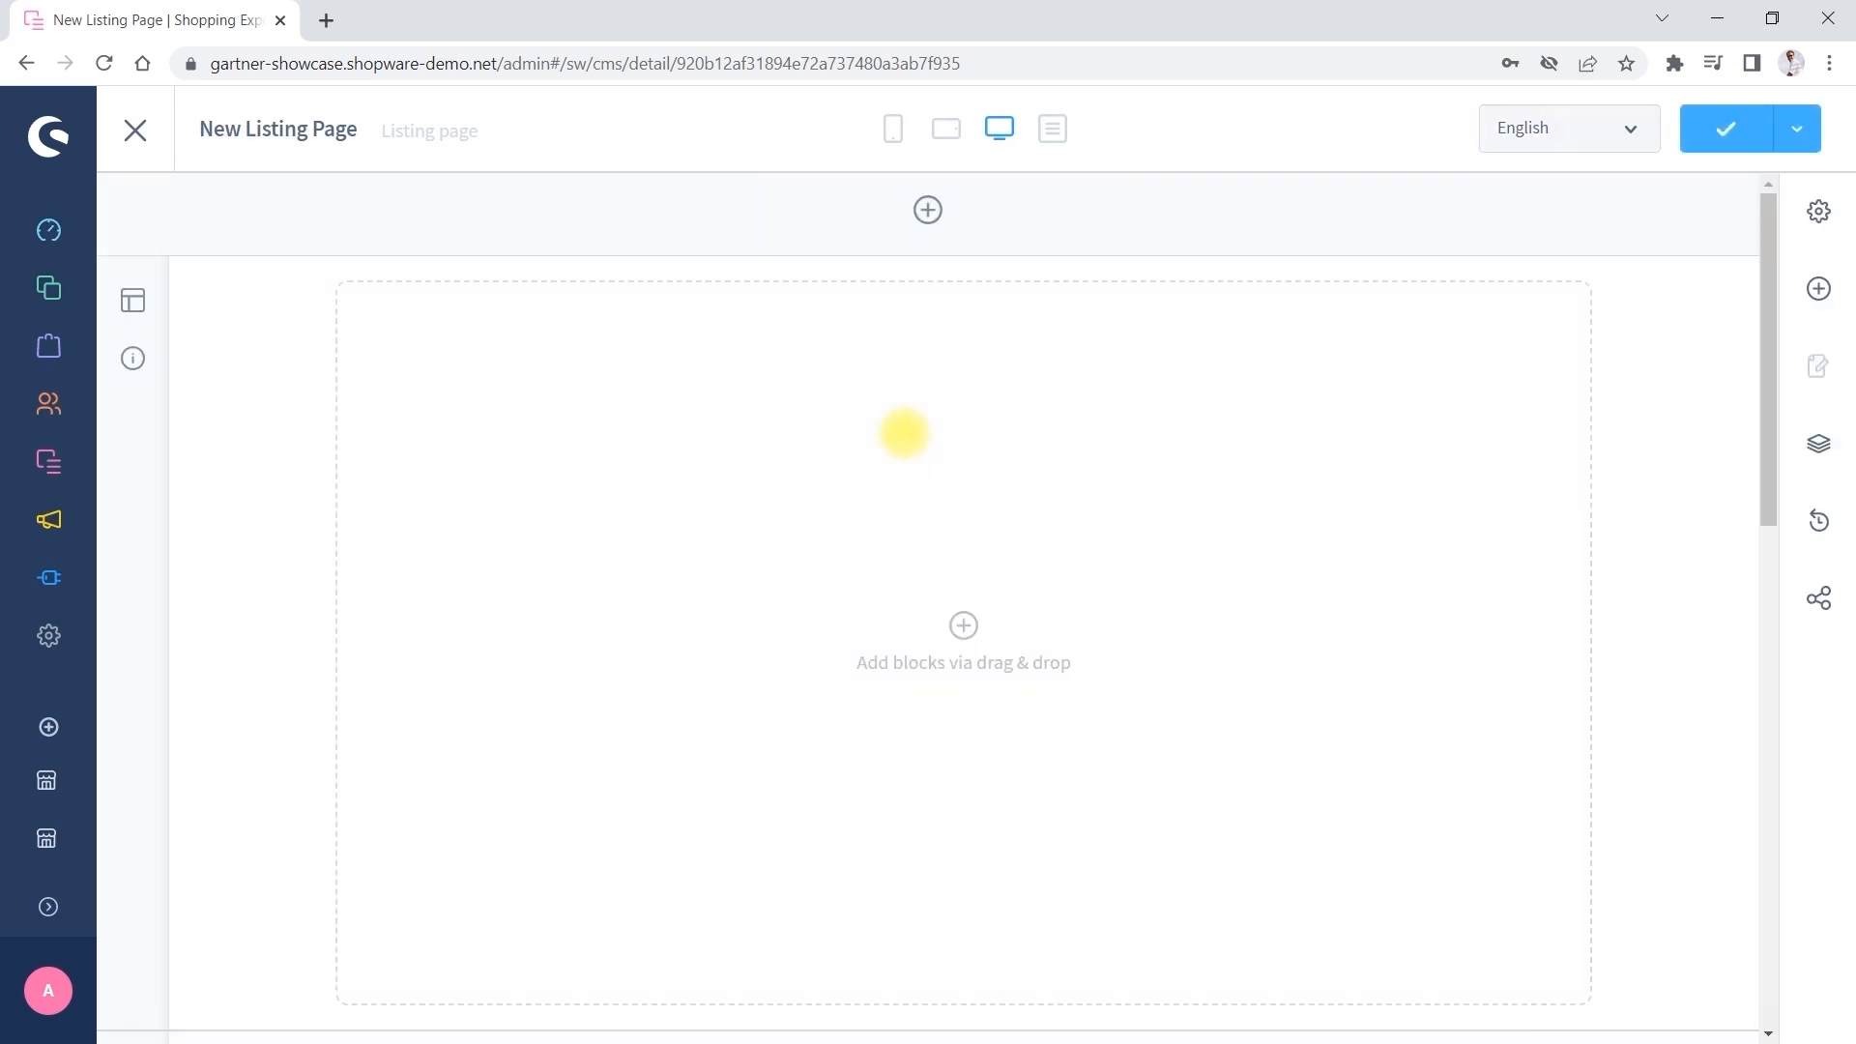
pyautogui.click(1820, 211)
pyautogui.click(1335, 288)
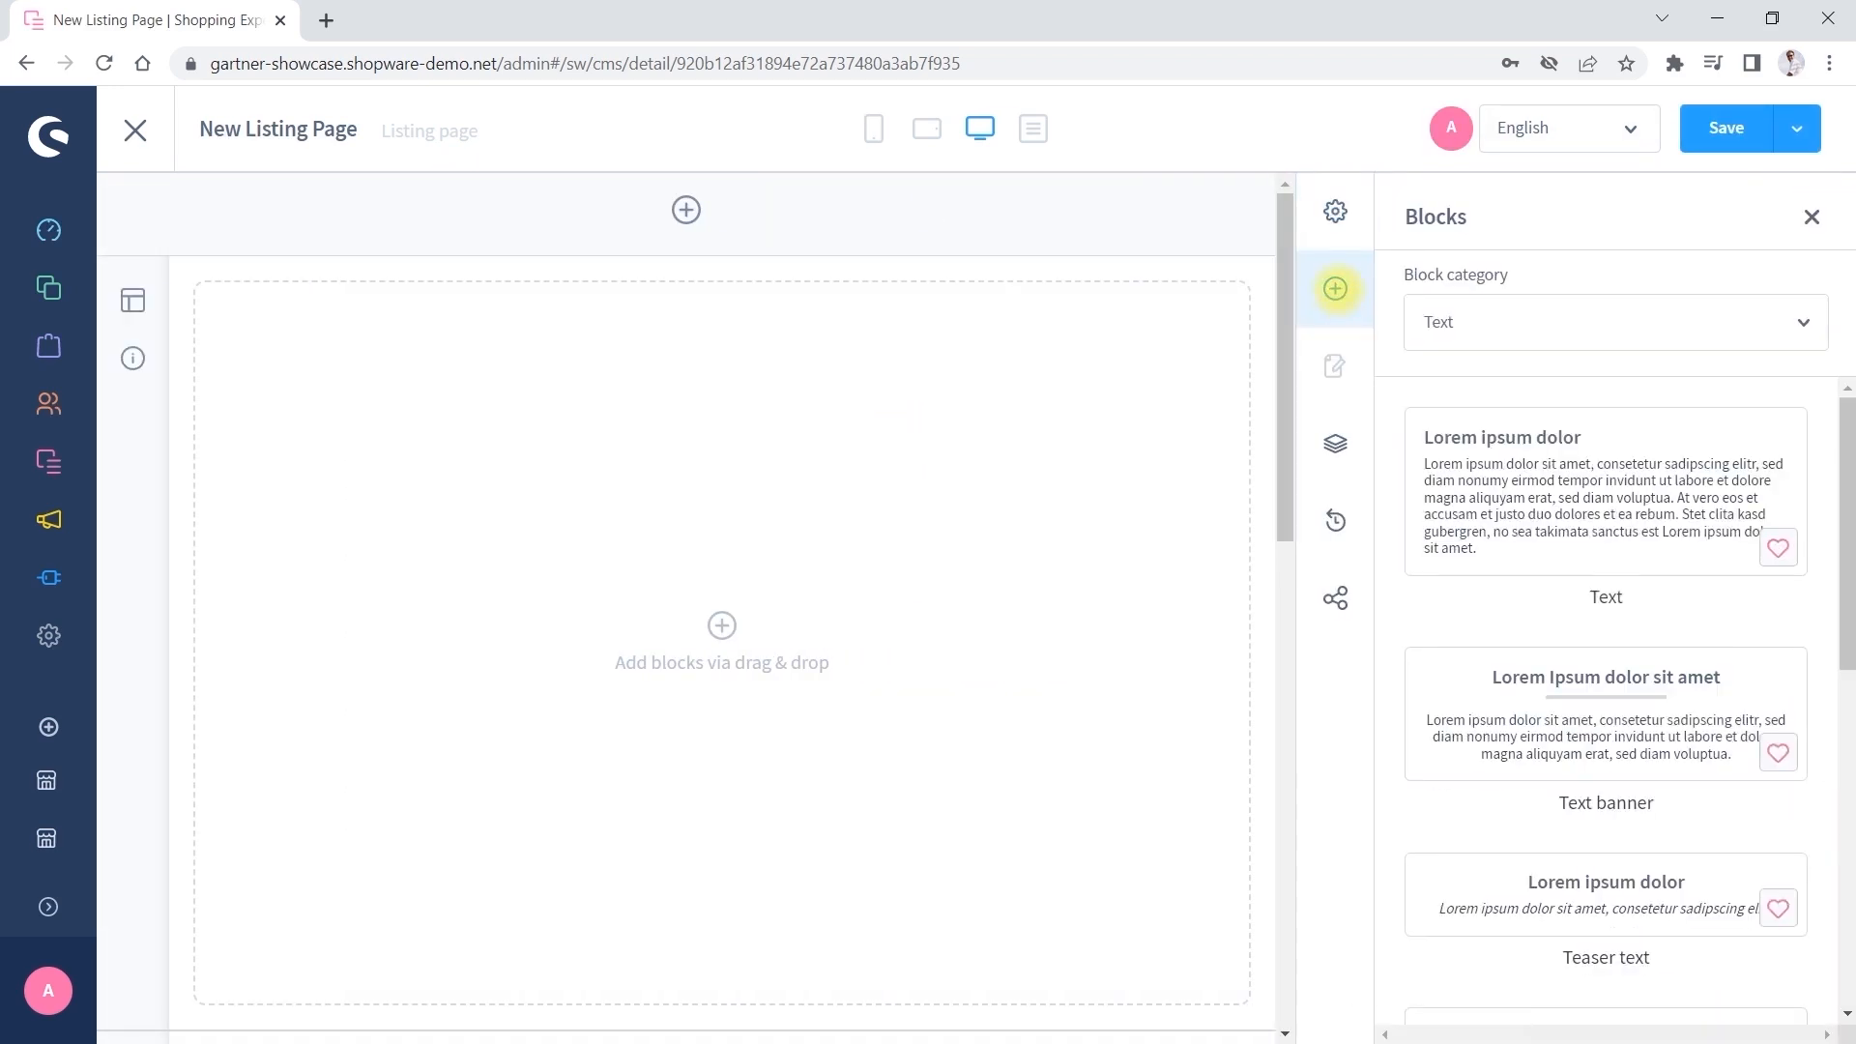
pyautogui.moveTo(1579, 512); pyautogui.dragTo(829, 519)
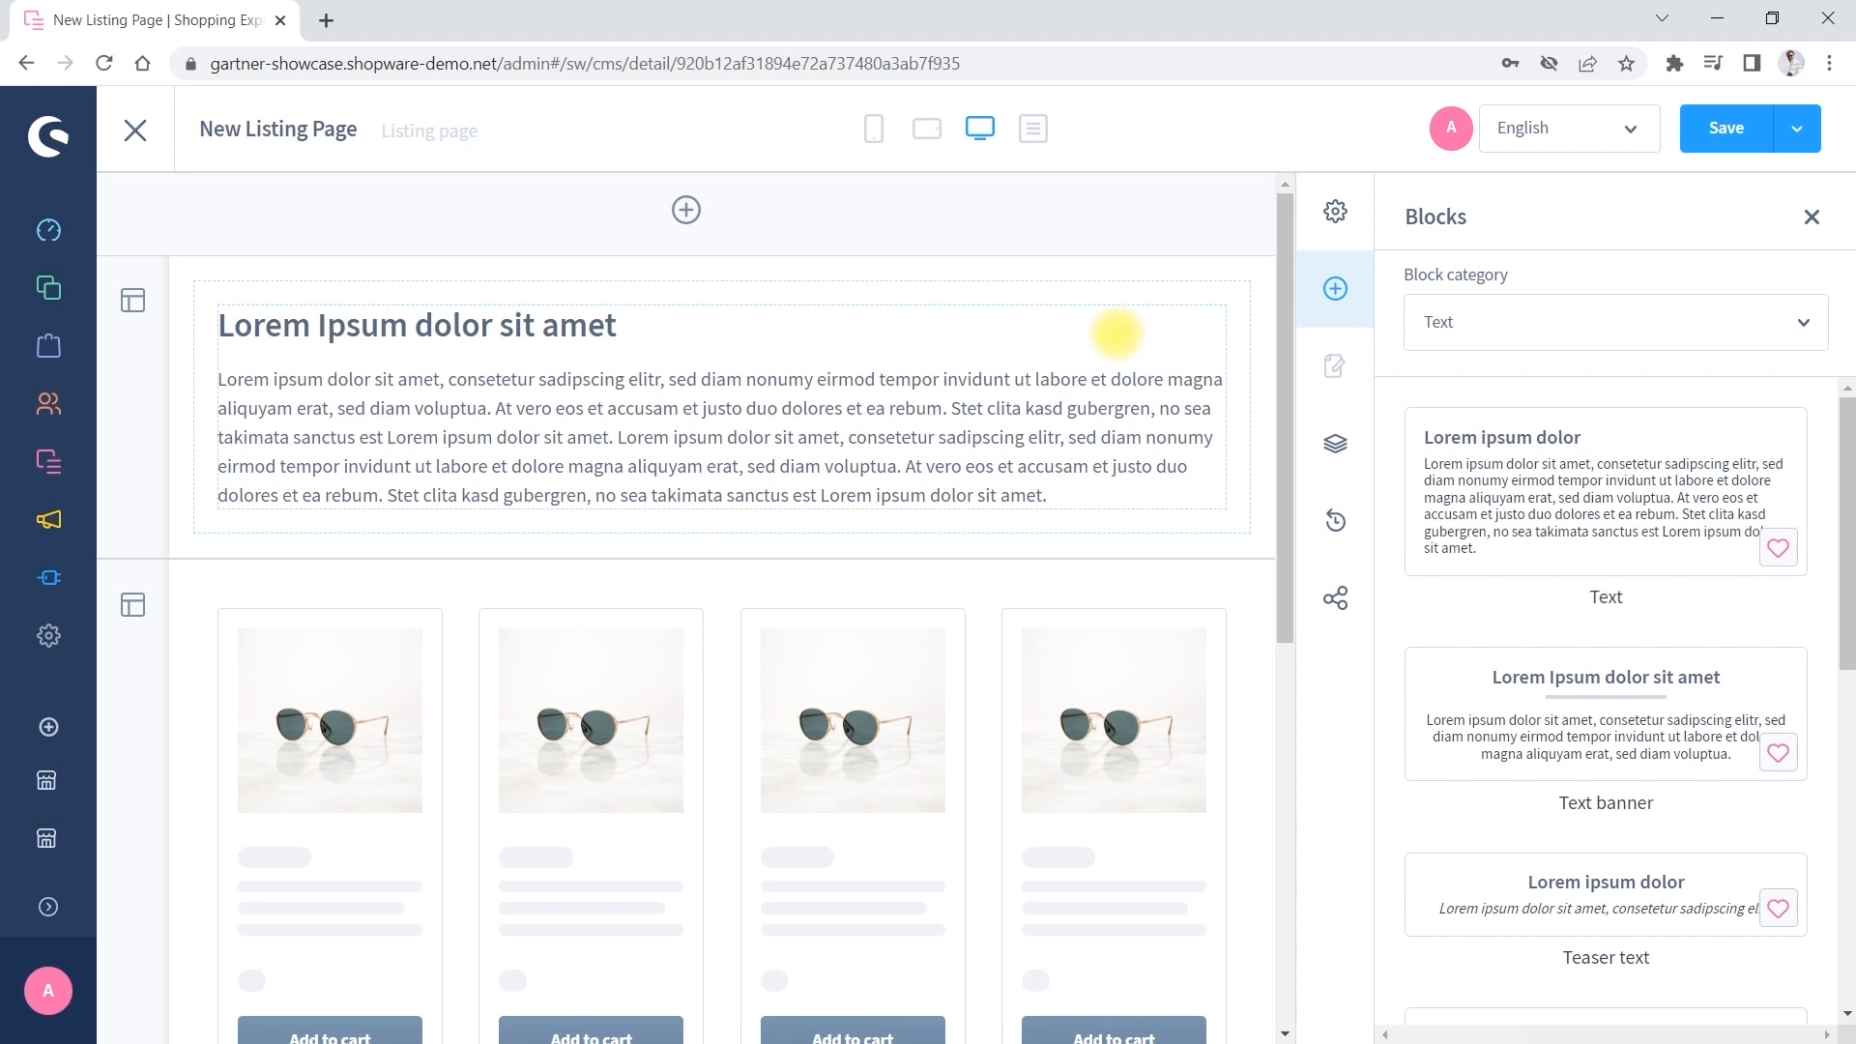
# Map the text element's content to category.description and confirm its settings.
pyautogui.click(1114, 330)
pyautogui.click(1164, 327)
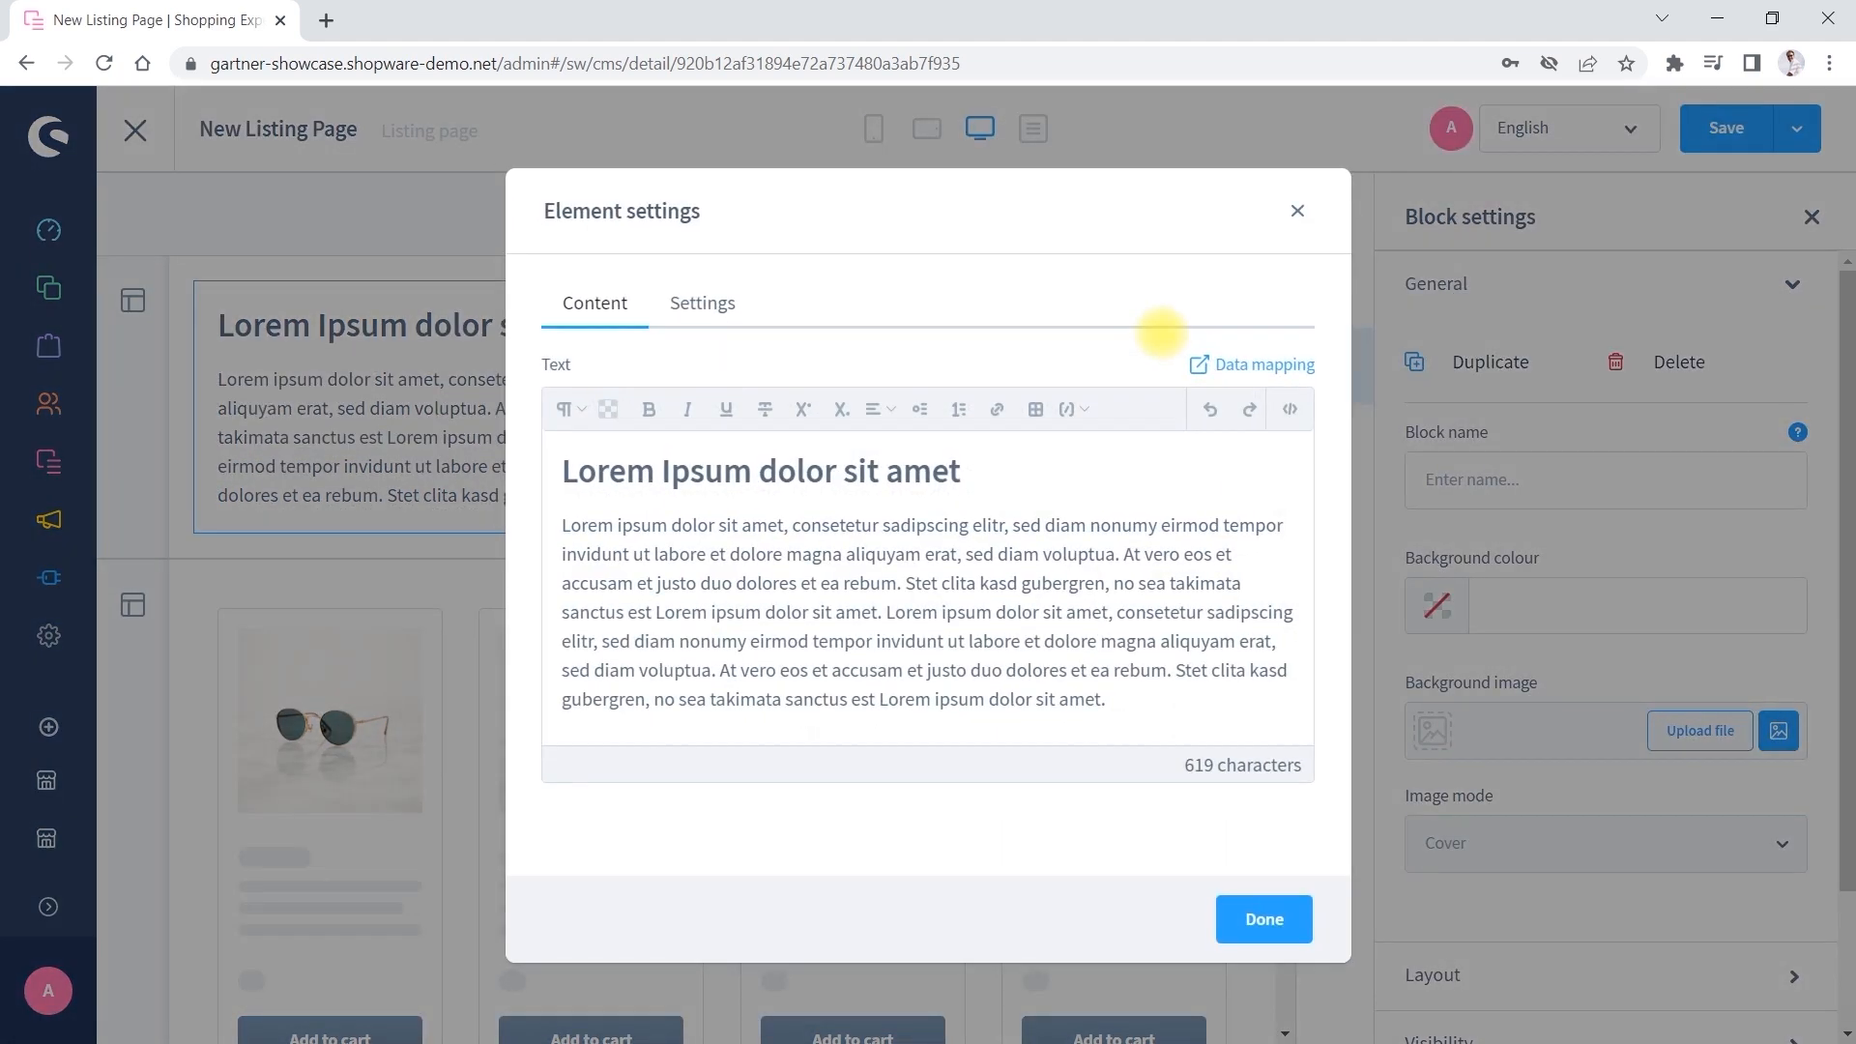
pyautogui.click(1248, 364)
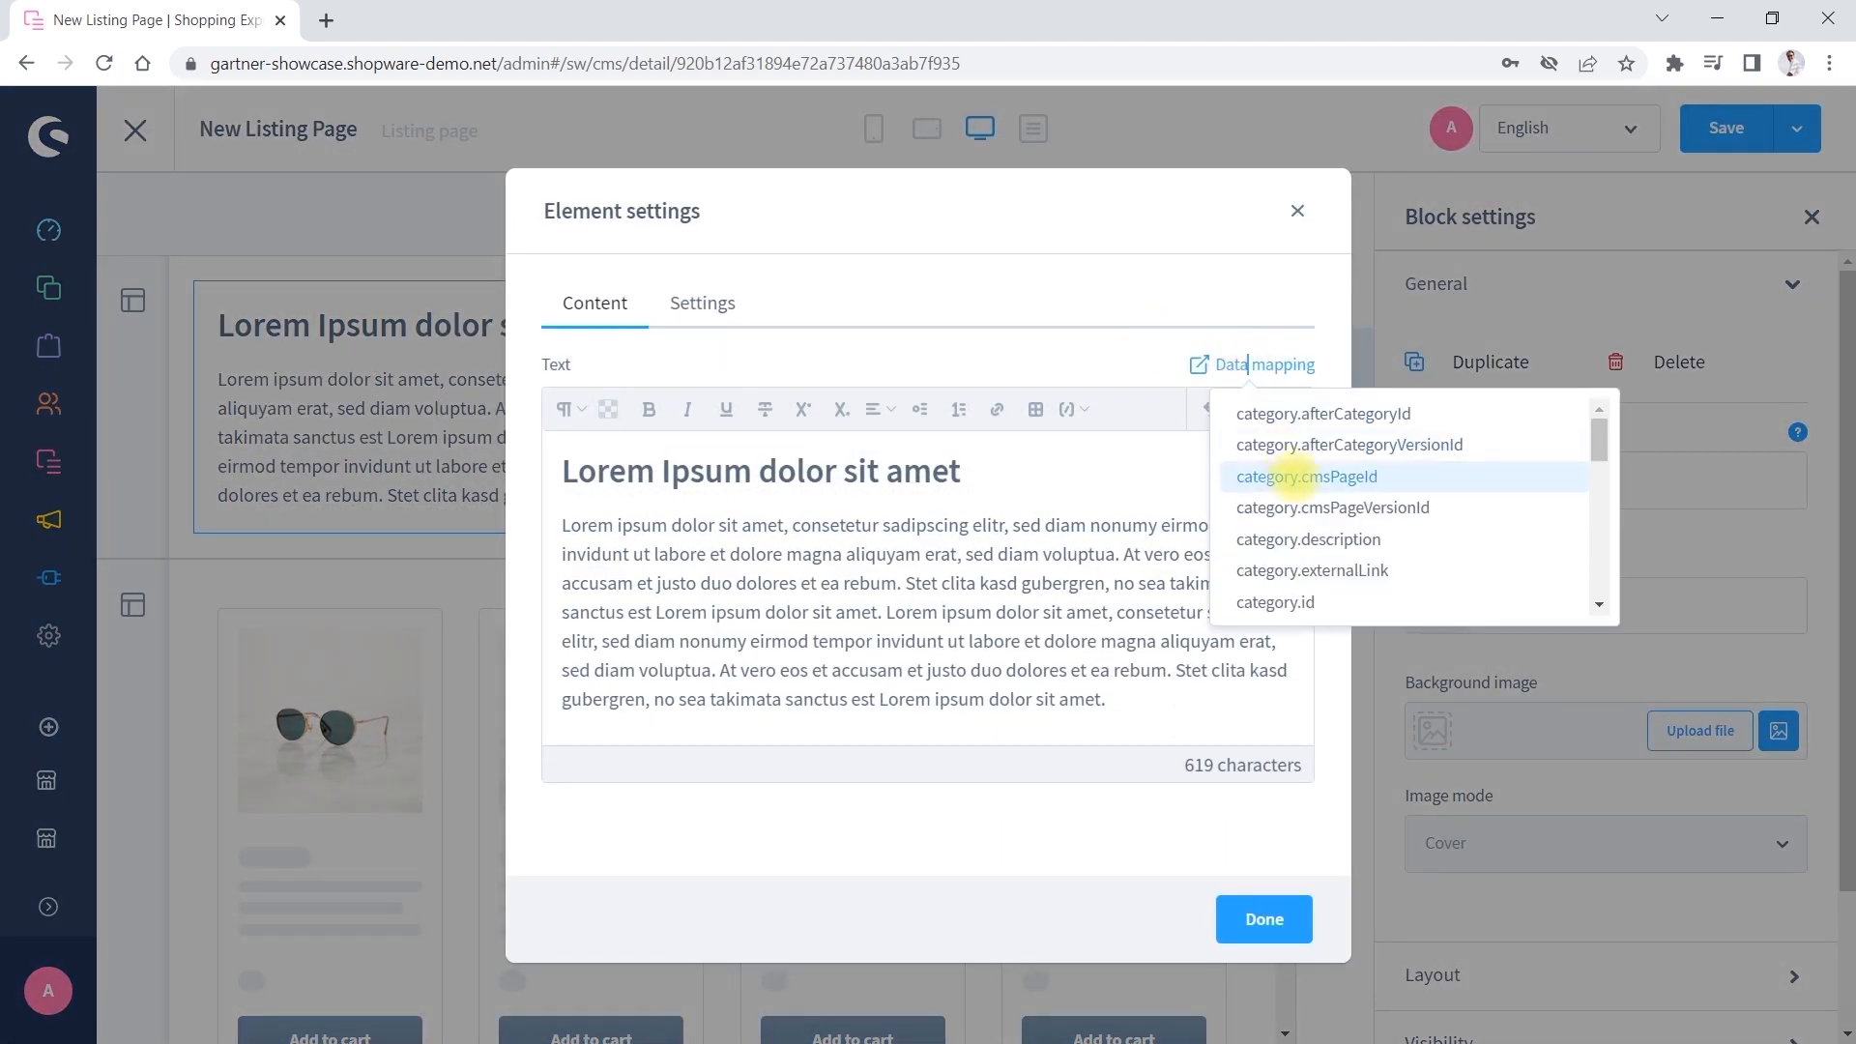
pyautogui.scroll(-5, 1296, 548)
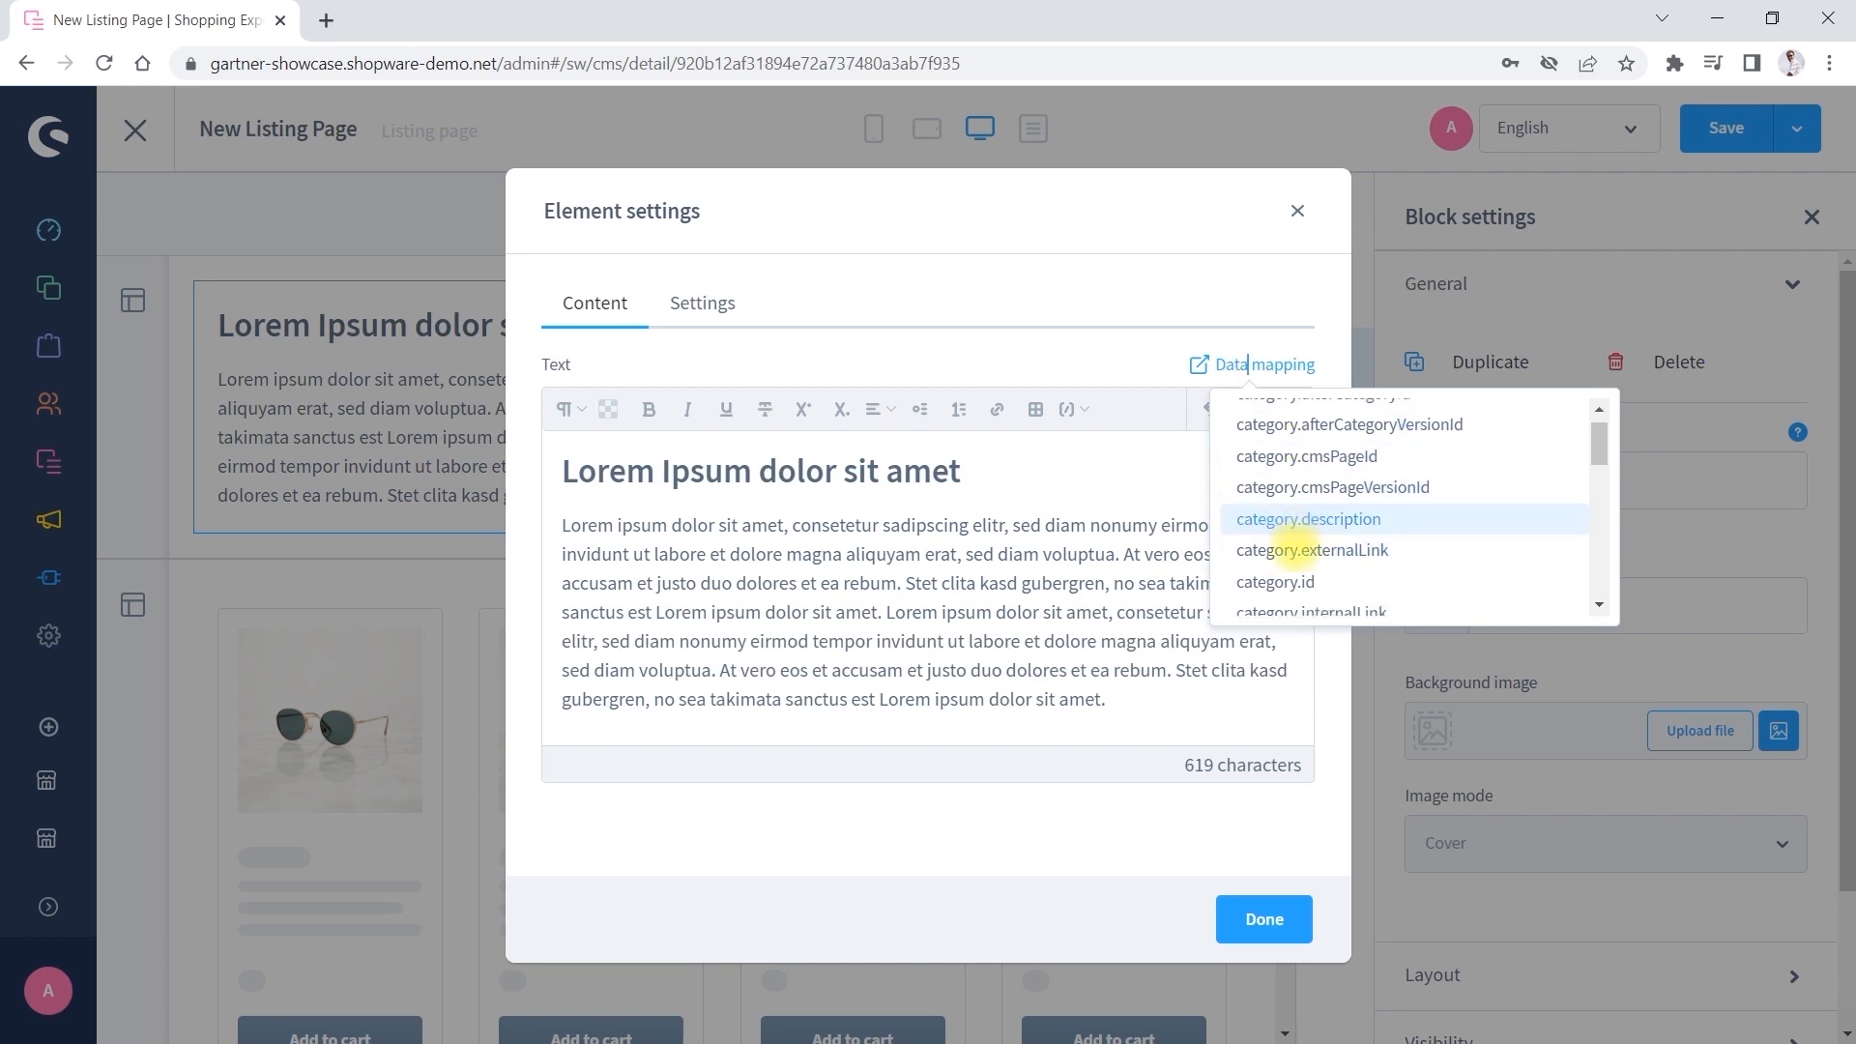
pyautogui.scroll(5, 1295, 548)
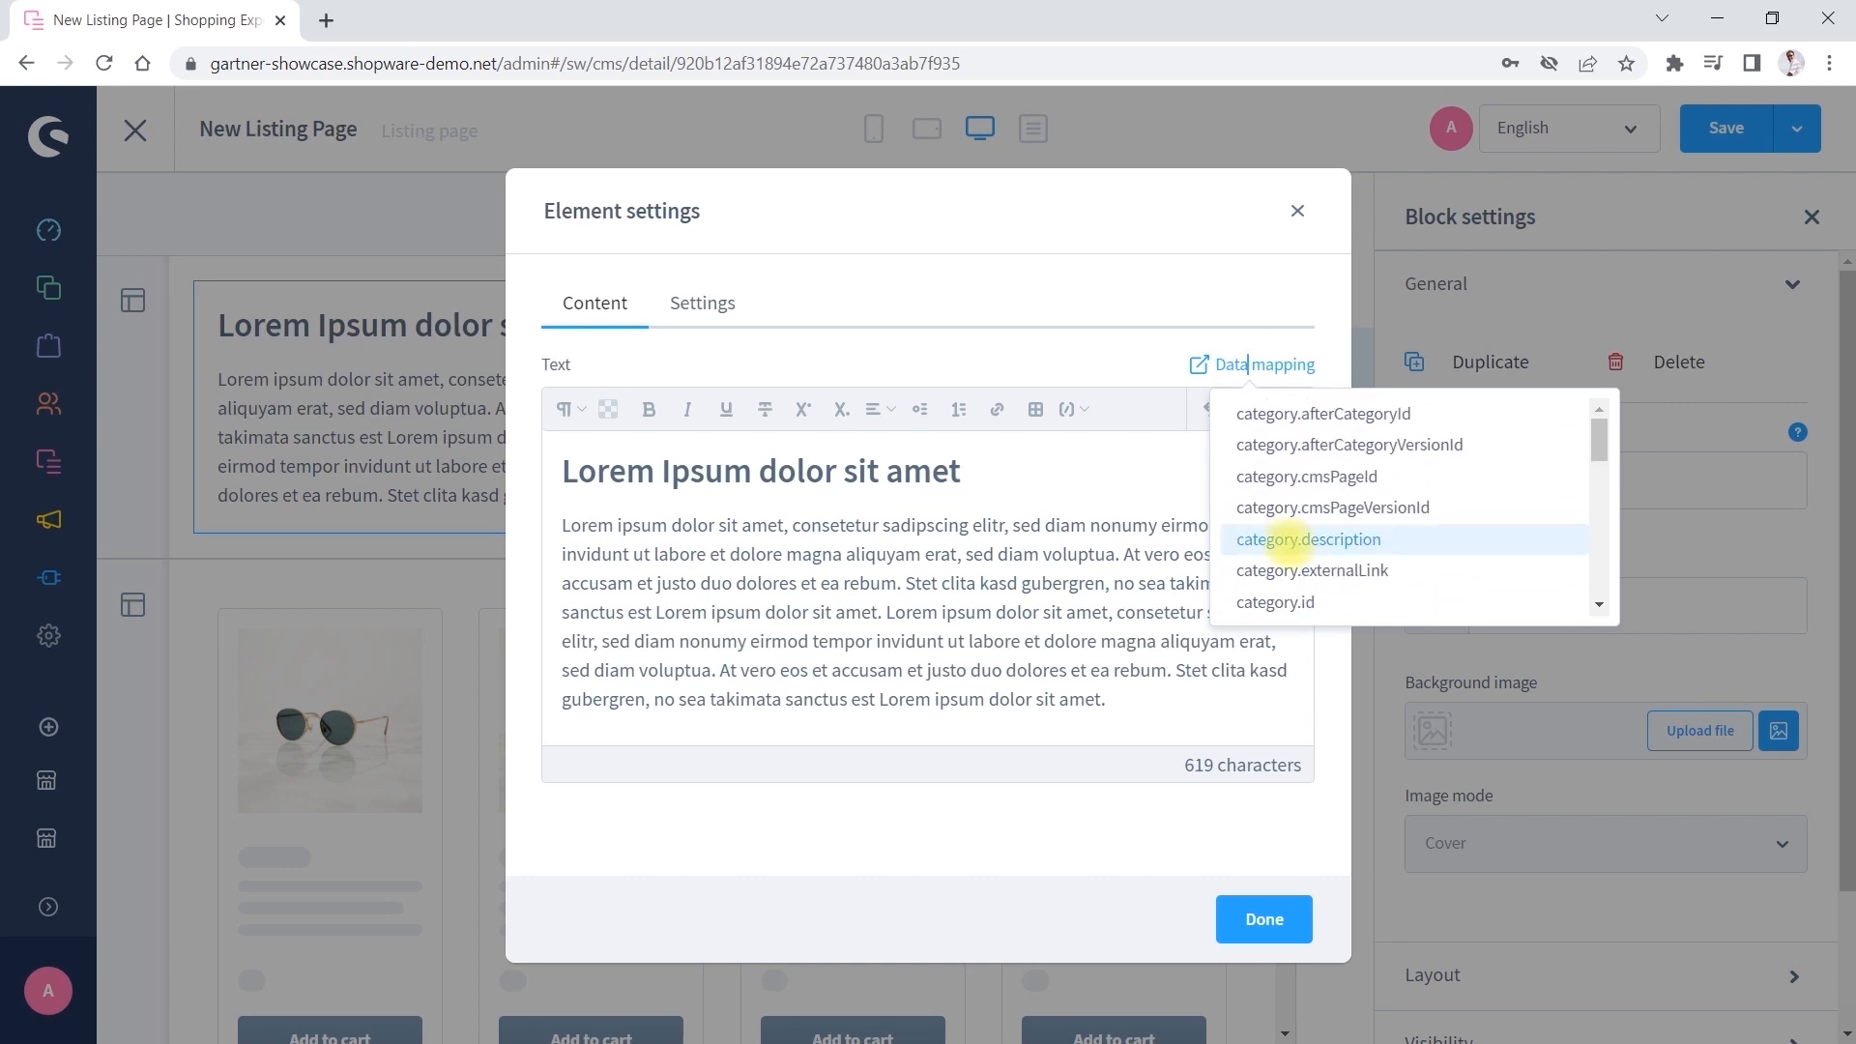
pyautogui.scroll(-10, 1286, 538)
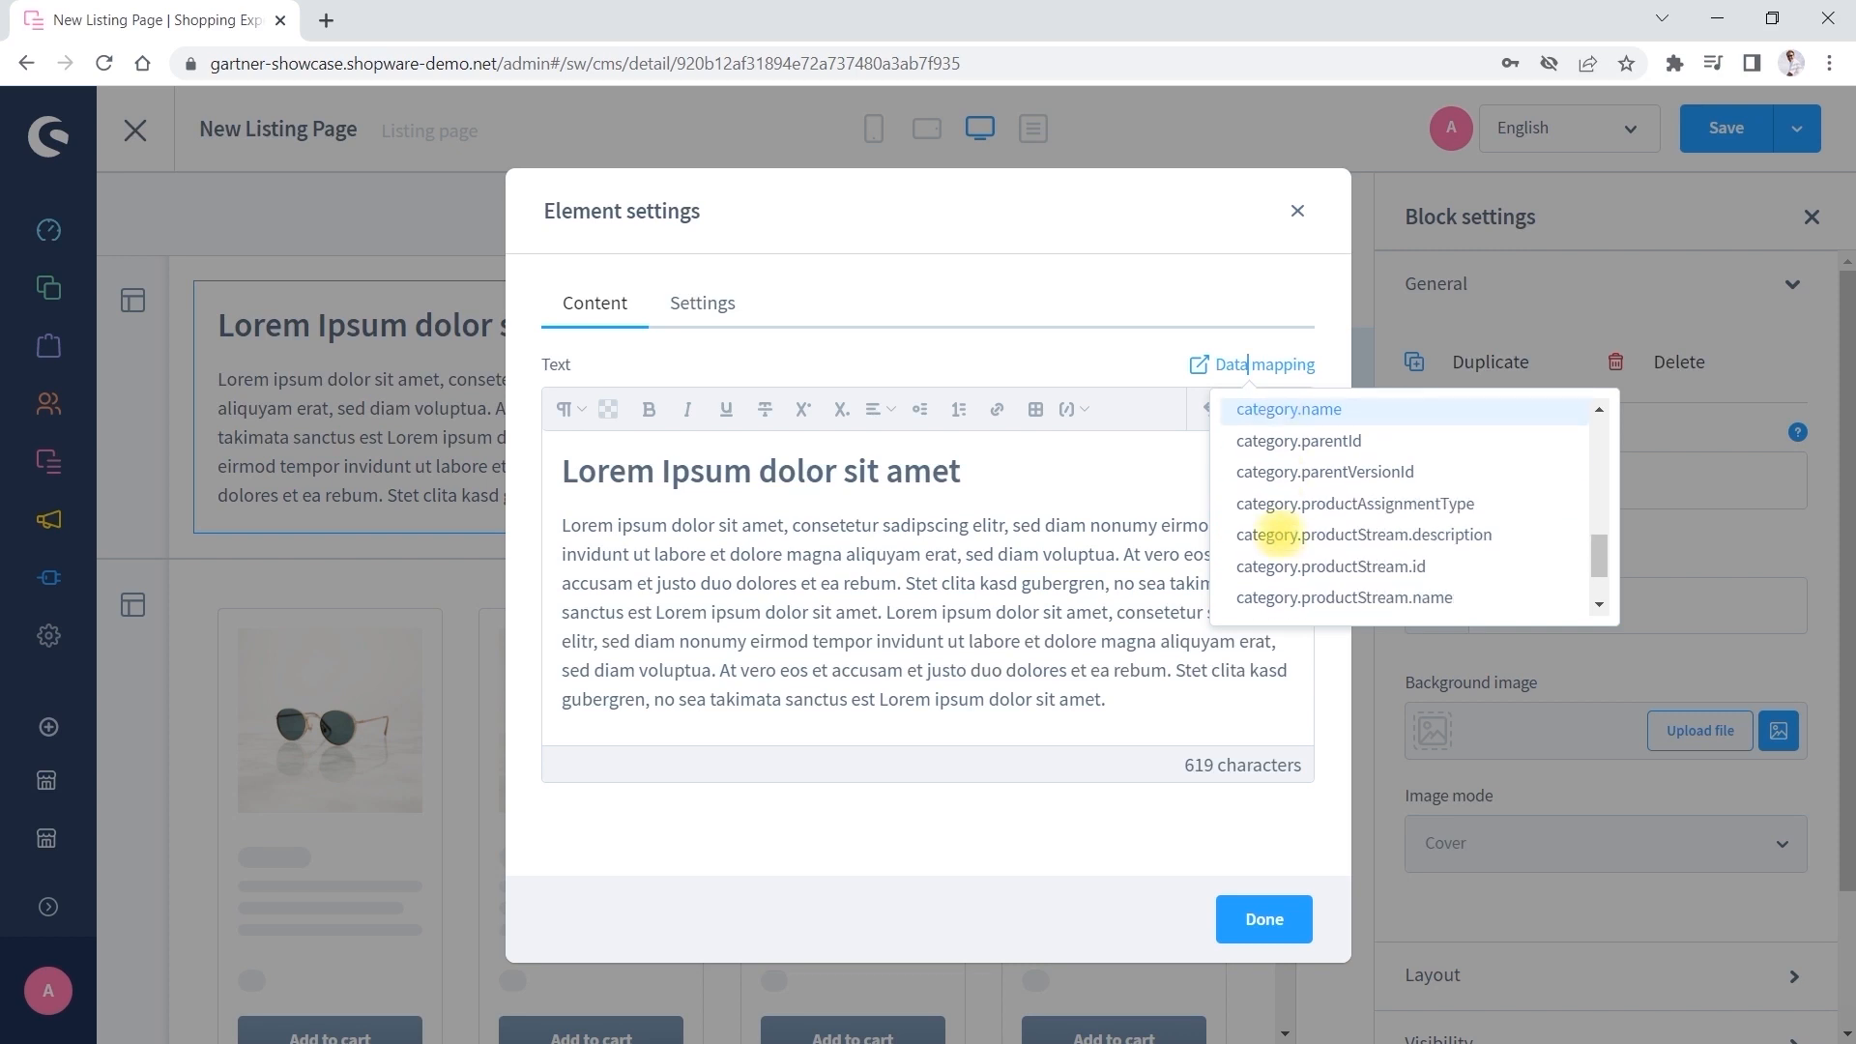
pyautogui.scroll(6, 1284, 522)
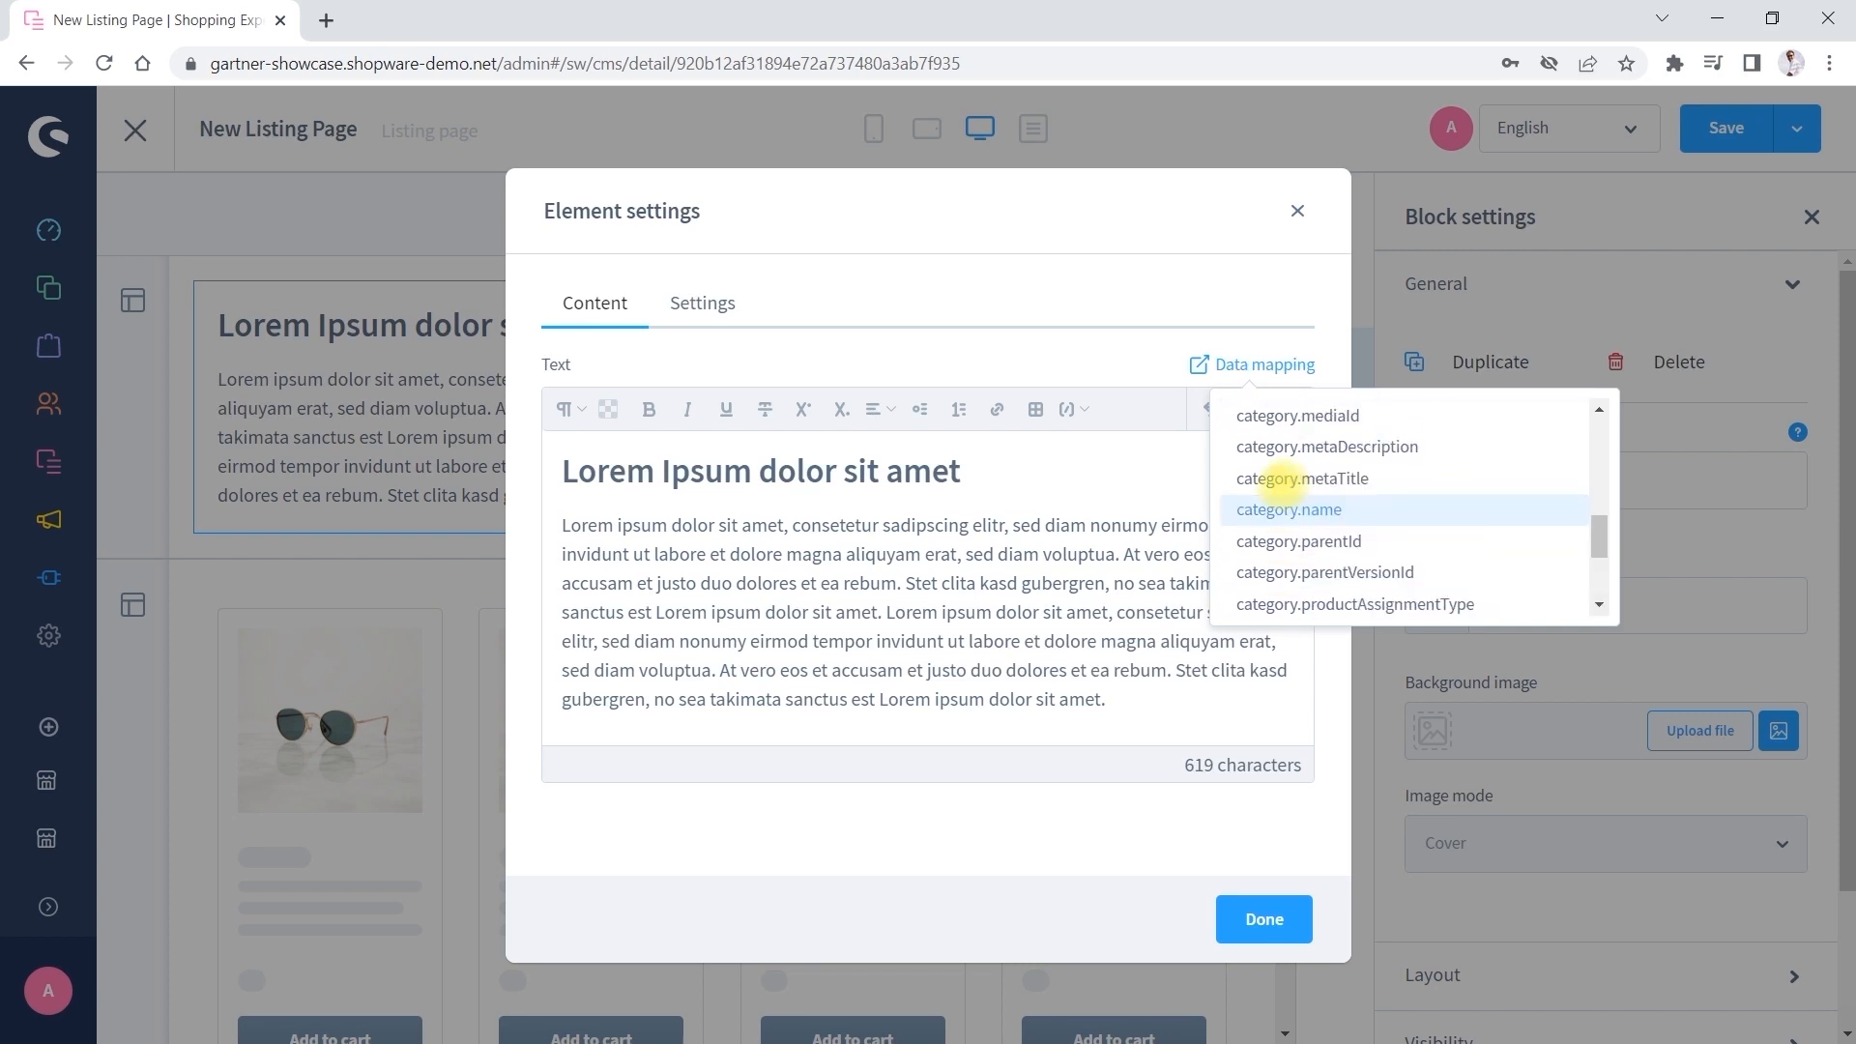
pyautogui.scroll(3, 1278, 484)
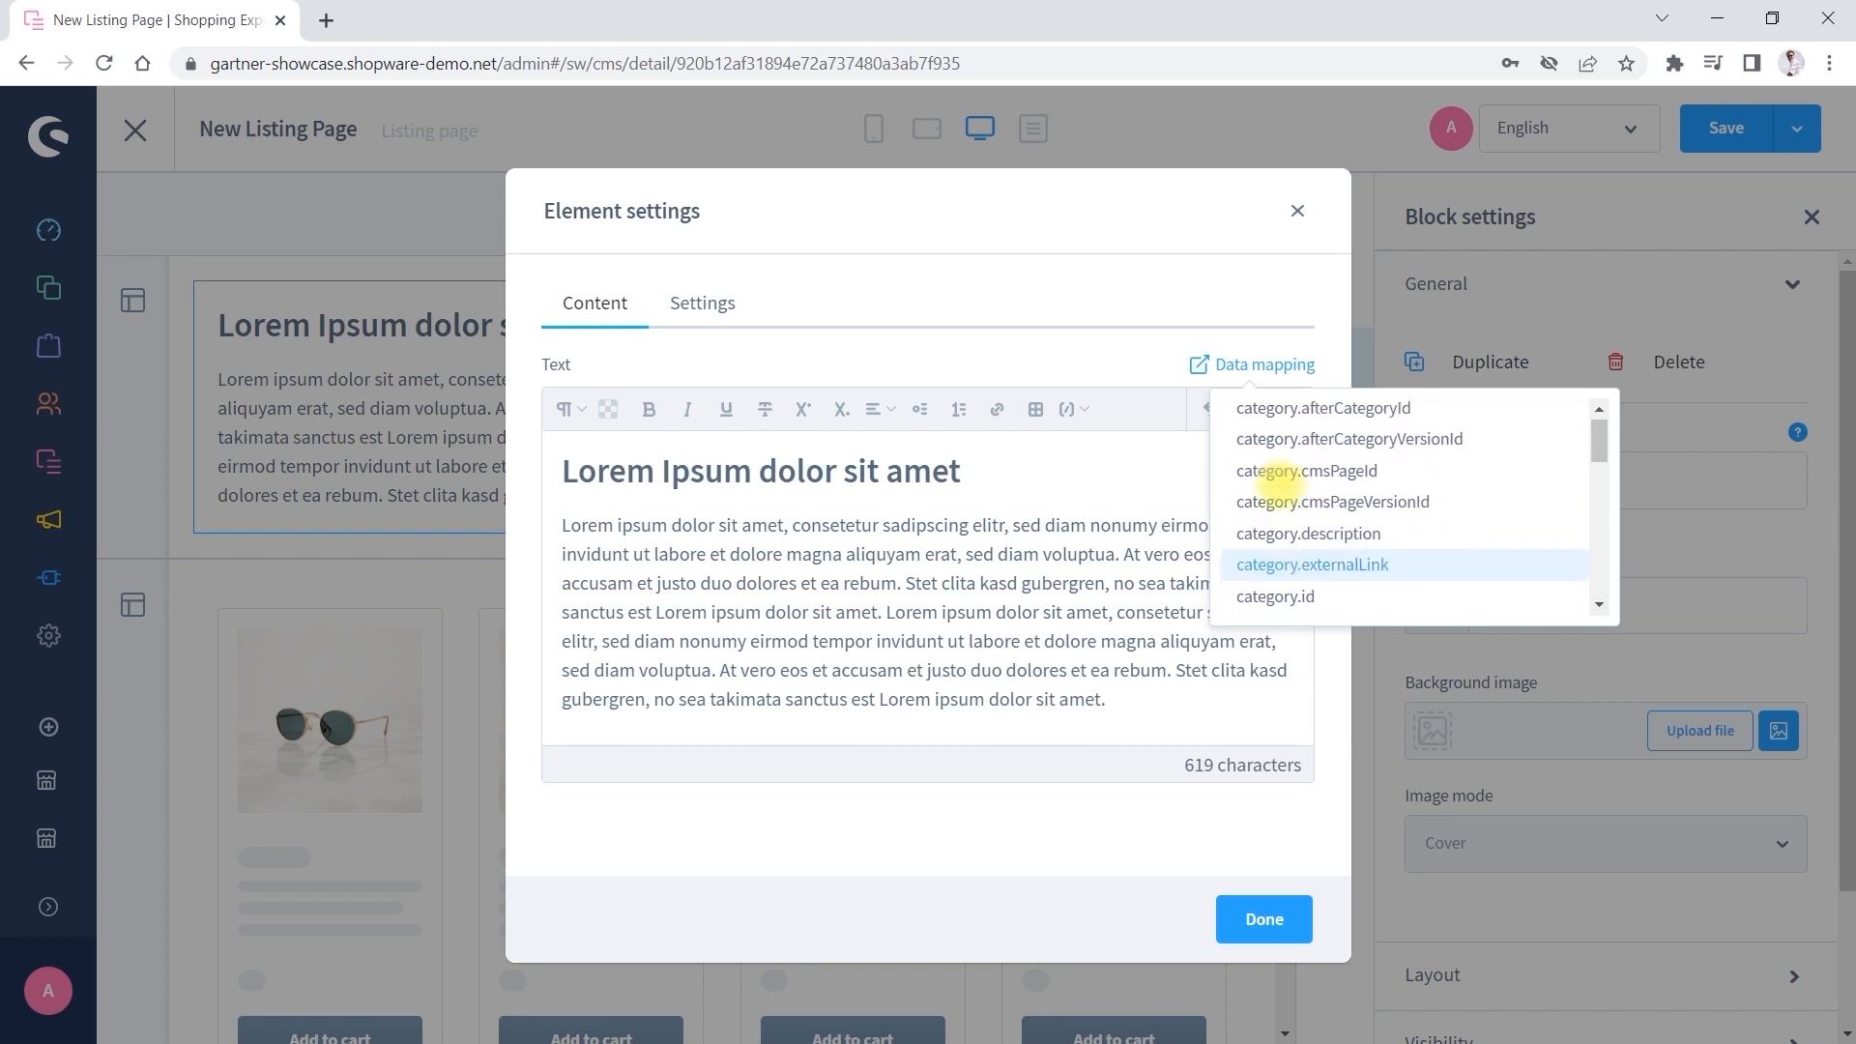
pyautogui.scroll(-10, 1278, 485)
pyautogui.scroll(10, 1286, 503)
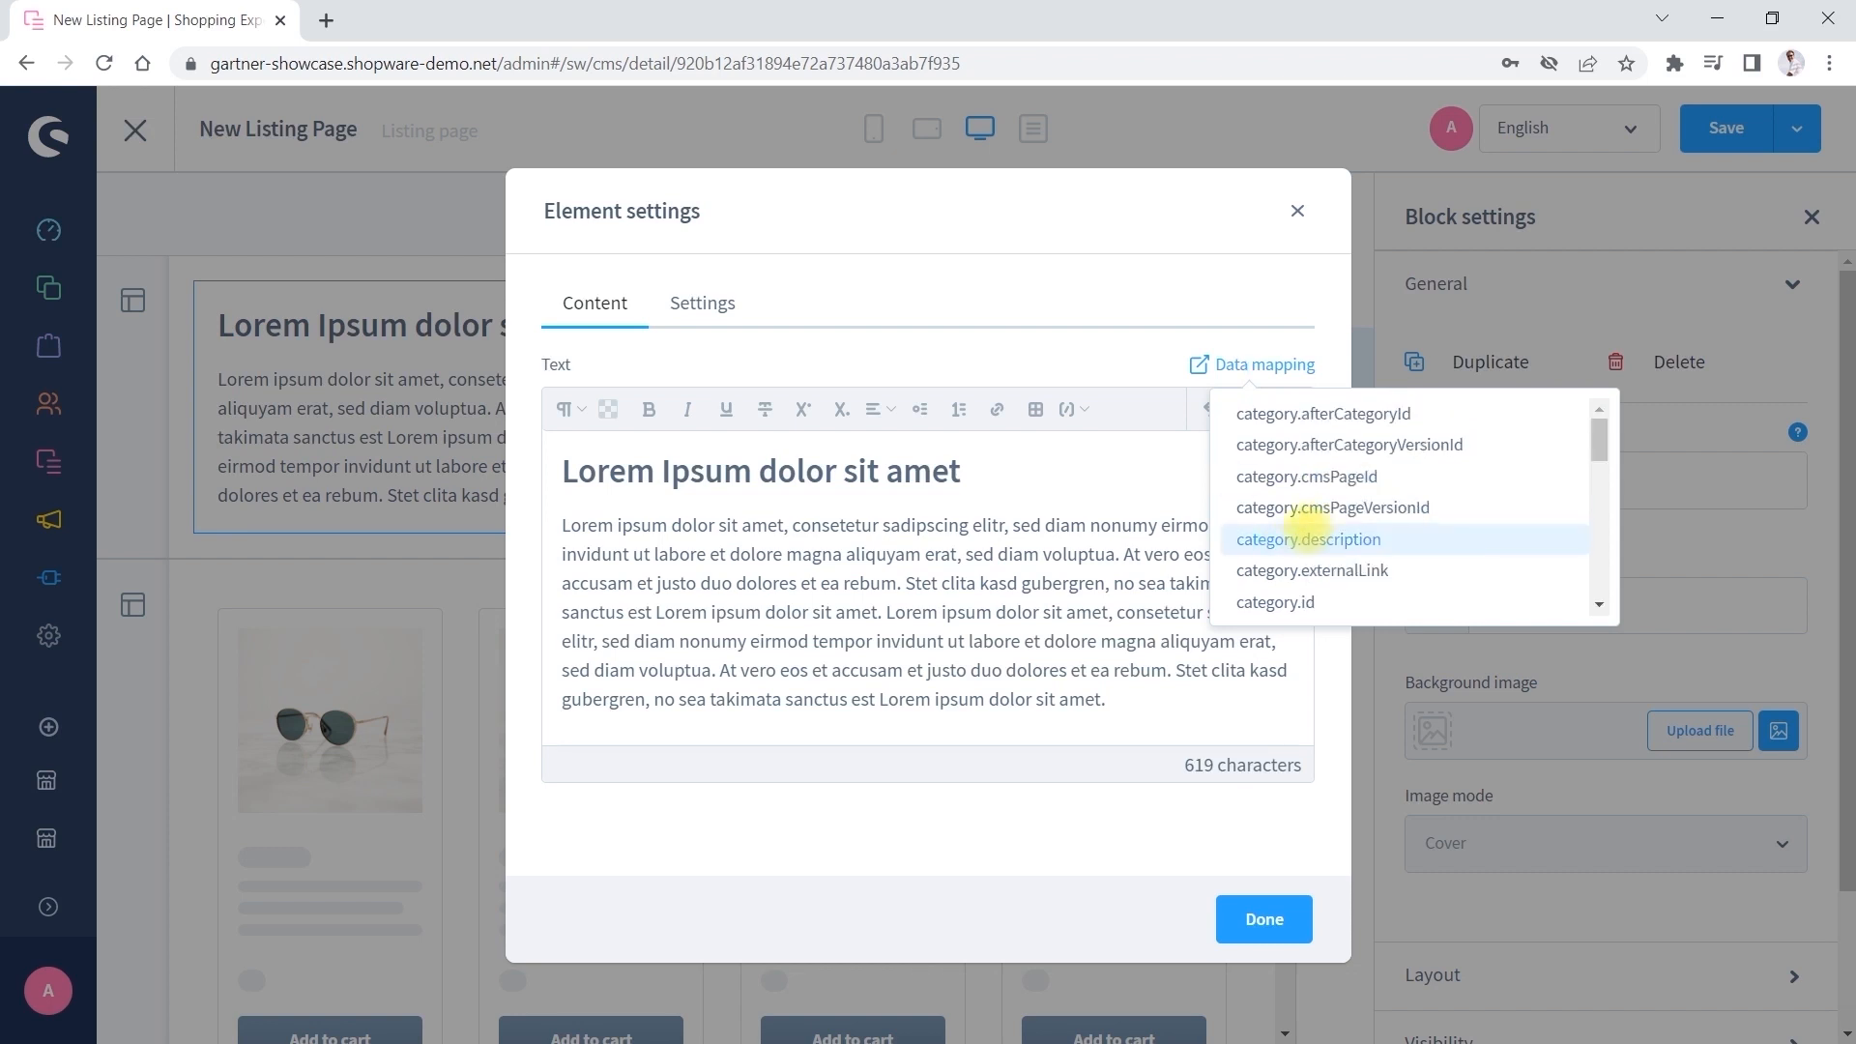
pyautogui.click(1307, 538)
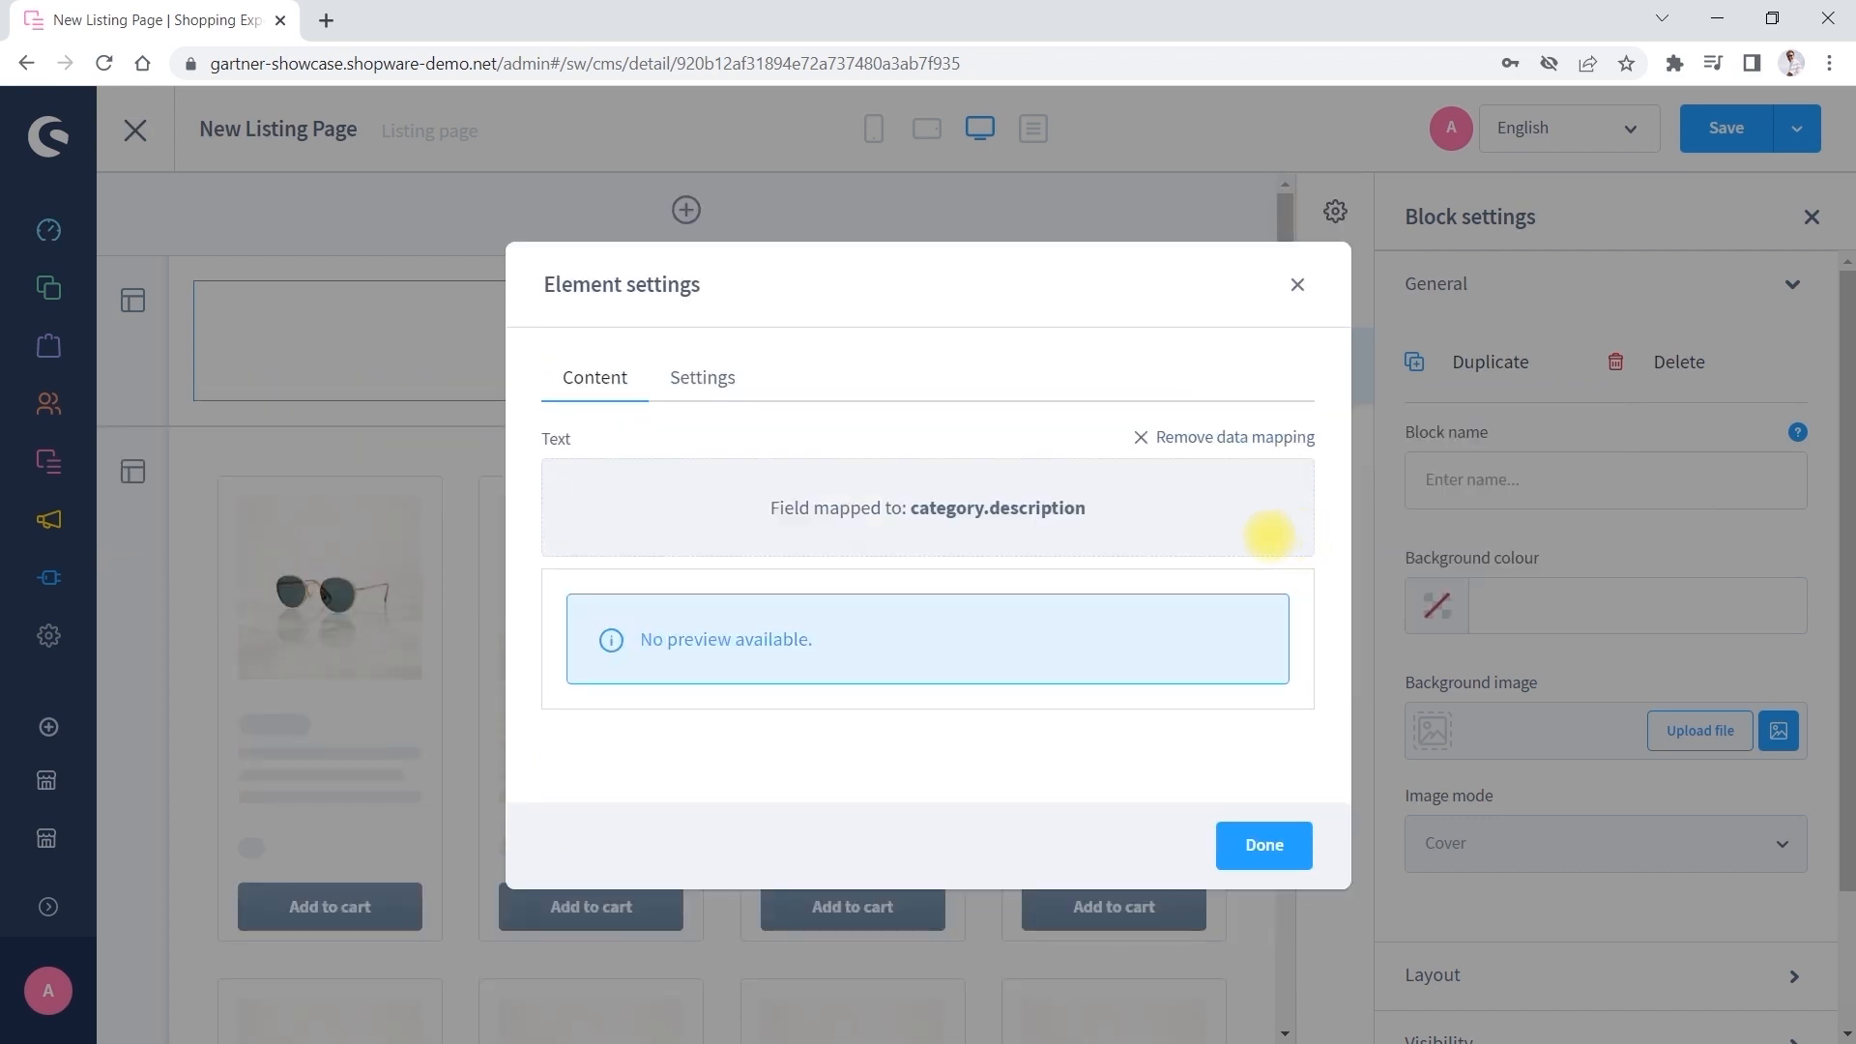
pyautogui.click(1265, 839)
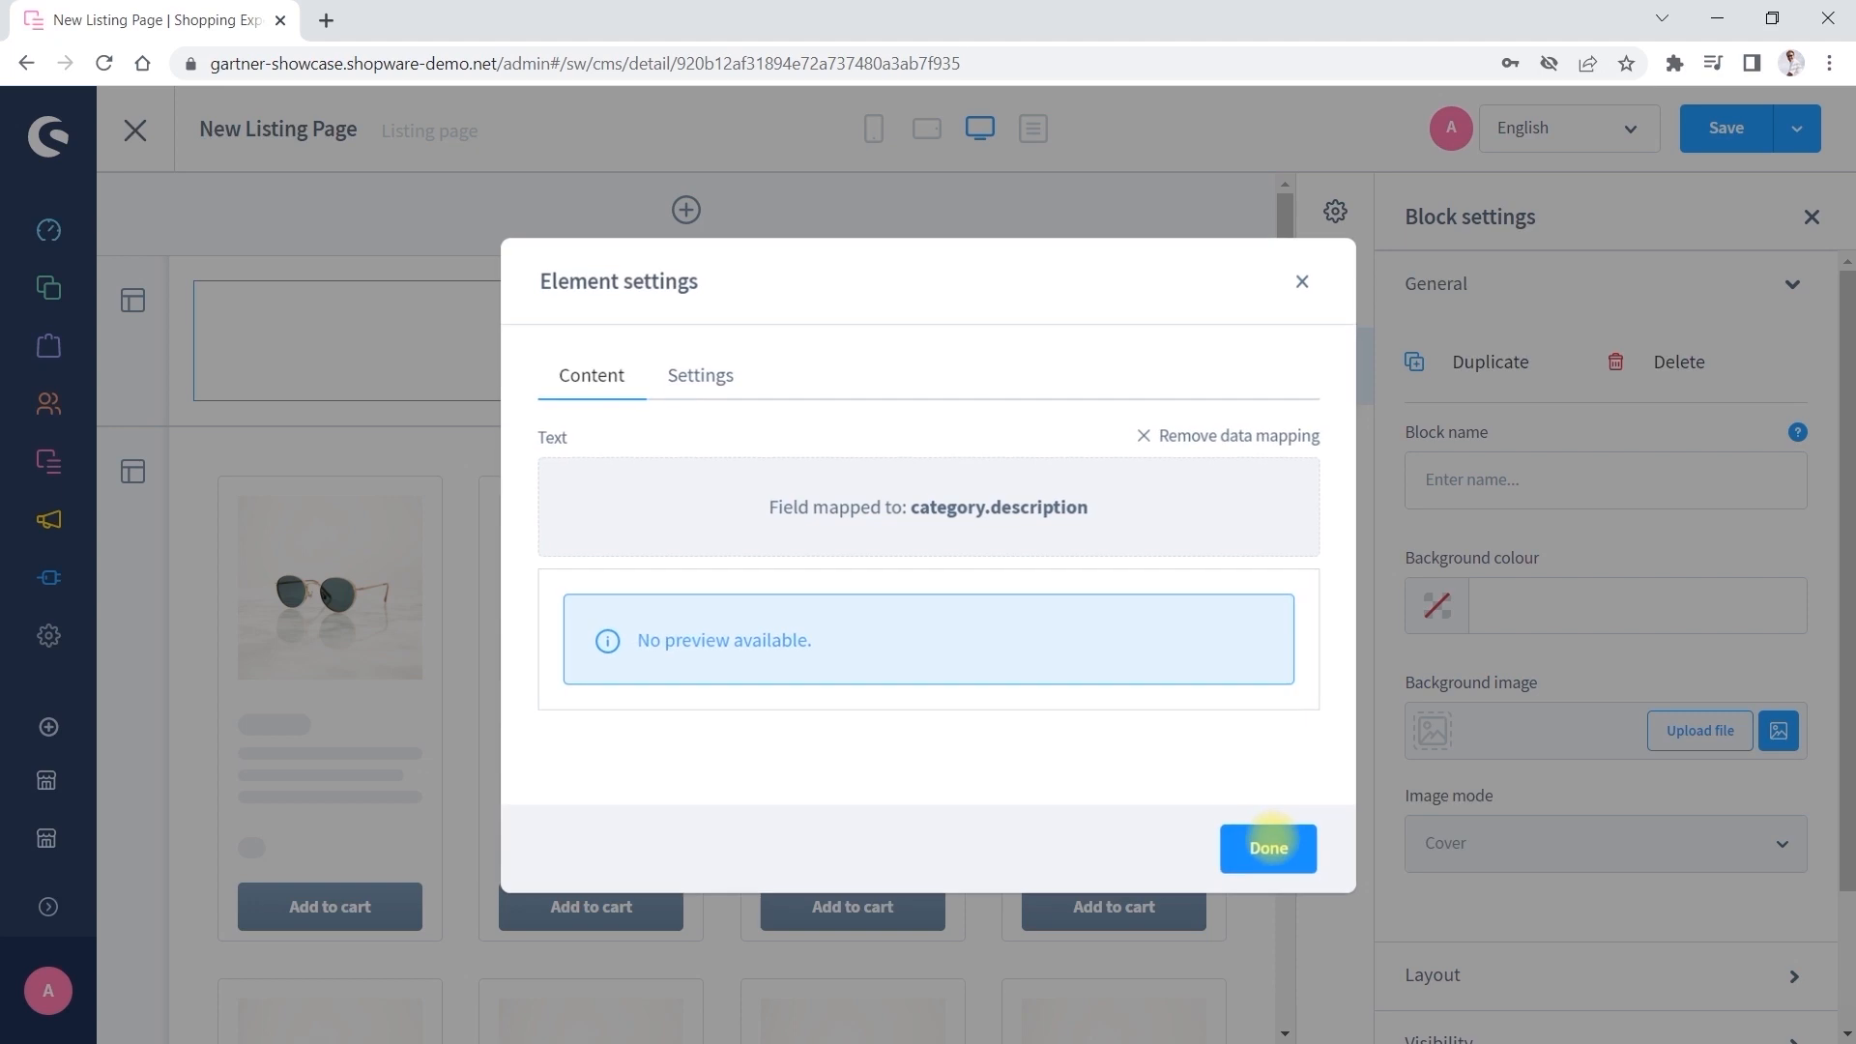
pyautogui.click(685, 209)
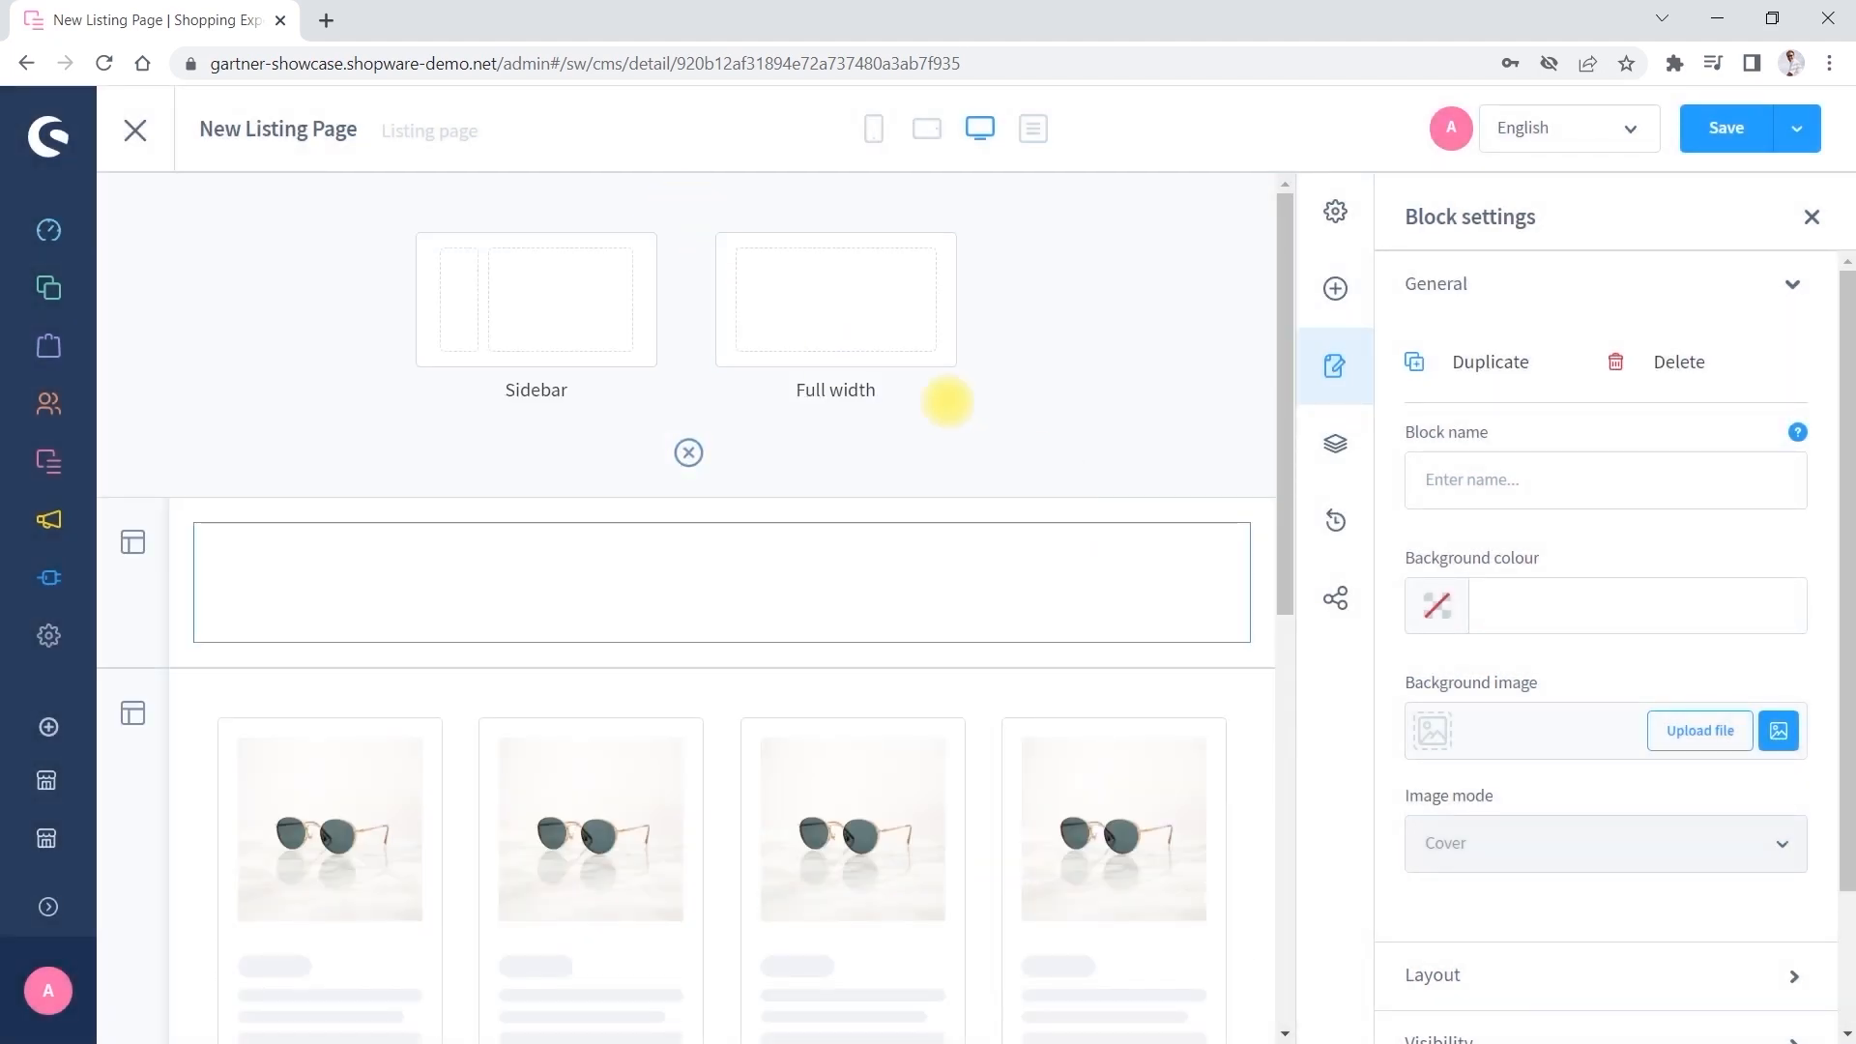
# Add another full-width section and place an Image, boxed block from the Images blocks.
pyautogui.click(874, 311)
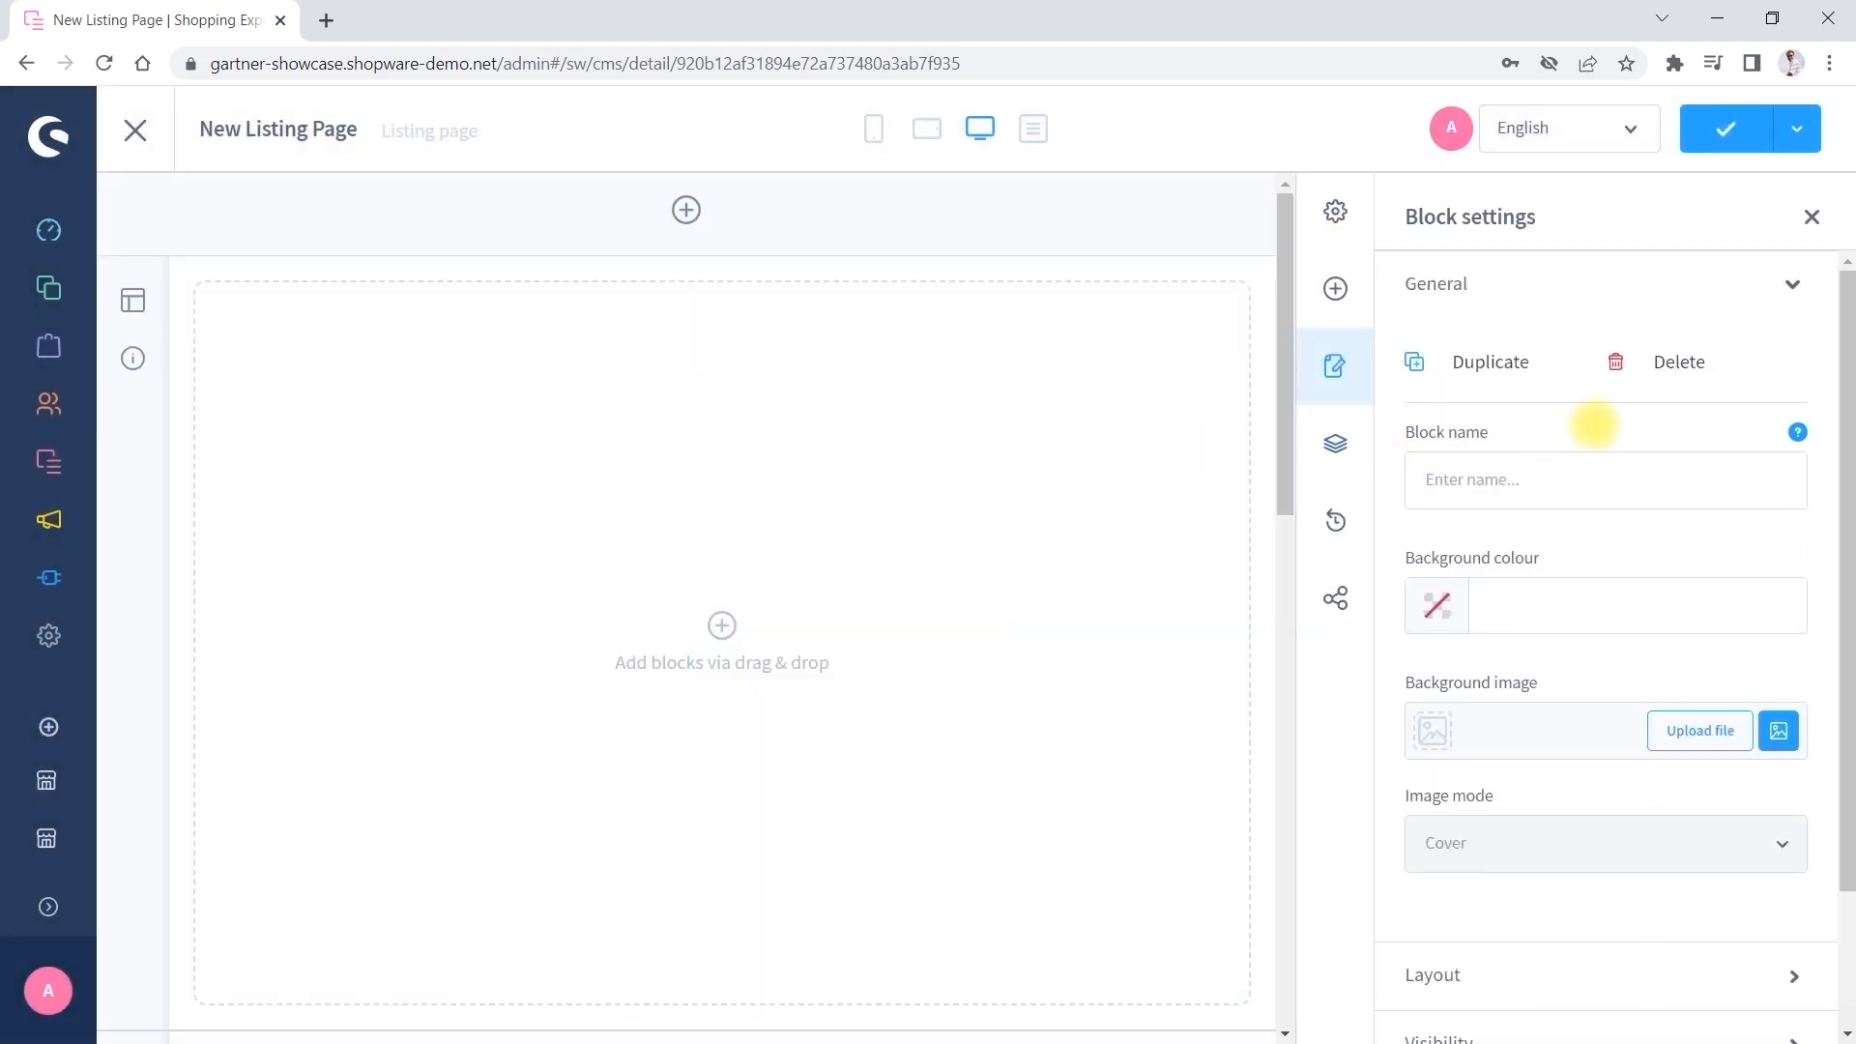
pyautogui.click(1335, 287)
pyautogui.click(1484, 321)
pyautogui.click(1450, 402)
pyautogui.moveTo(1524, 431); pyautogui.dragTo(741, 573)
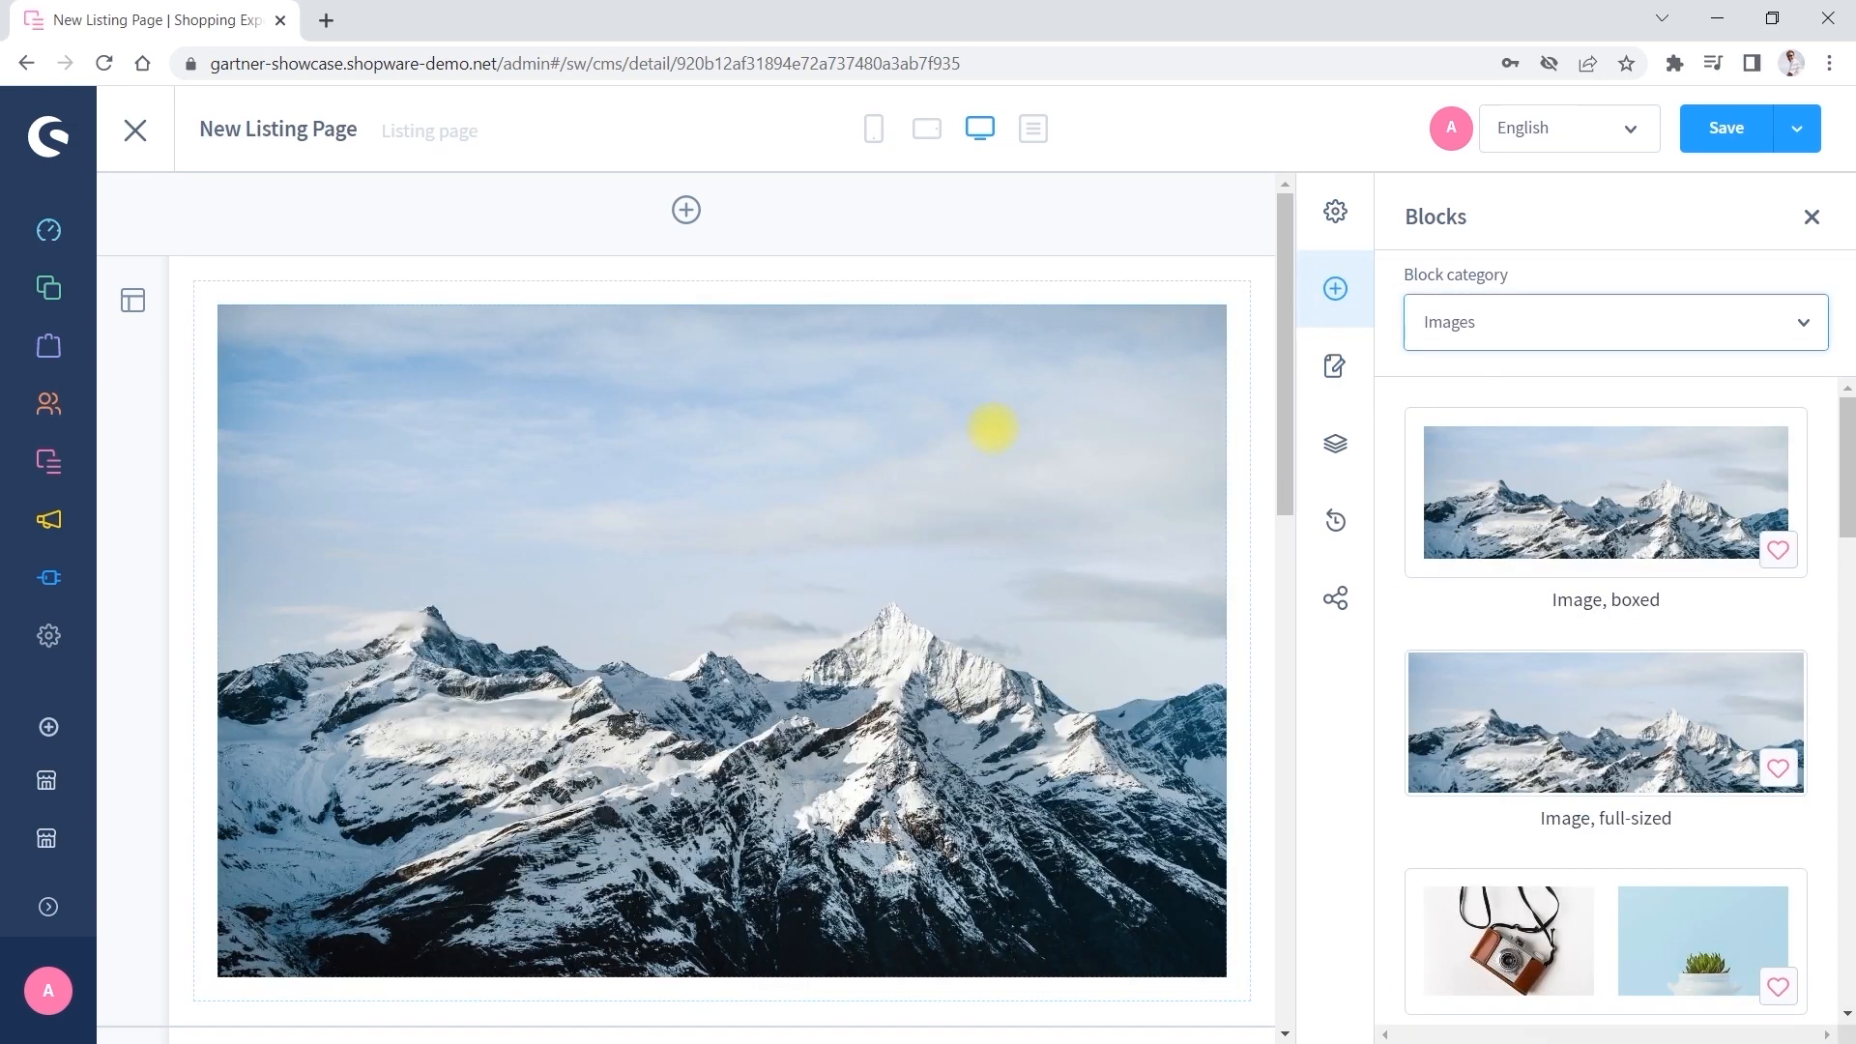
# Map the image element to category.media.
pyautogui.click(993, 427)
pyautogui.click(1160, 327)
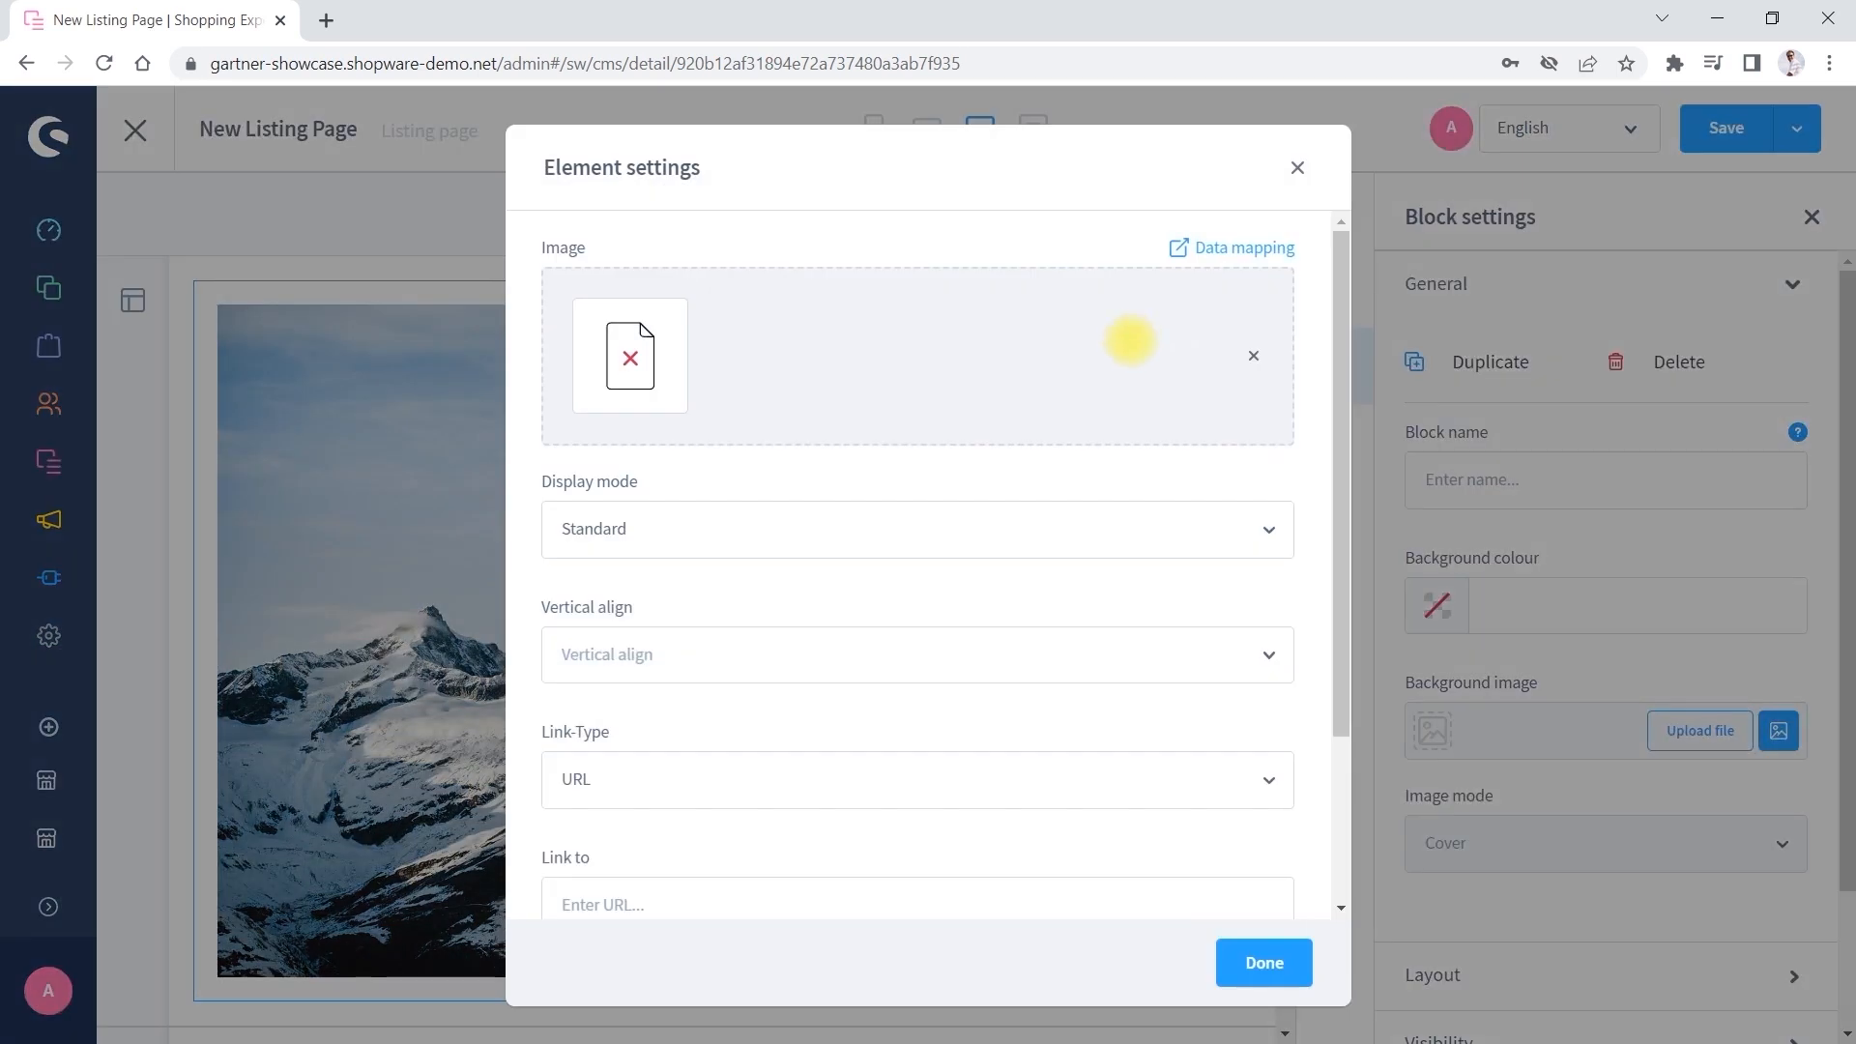
pyautogui.click(1208, 248)
pyautogui.click(1224, 293)
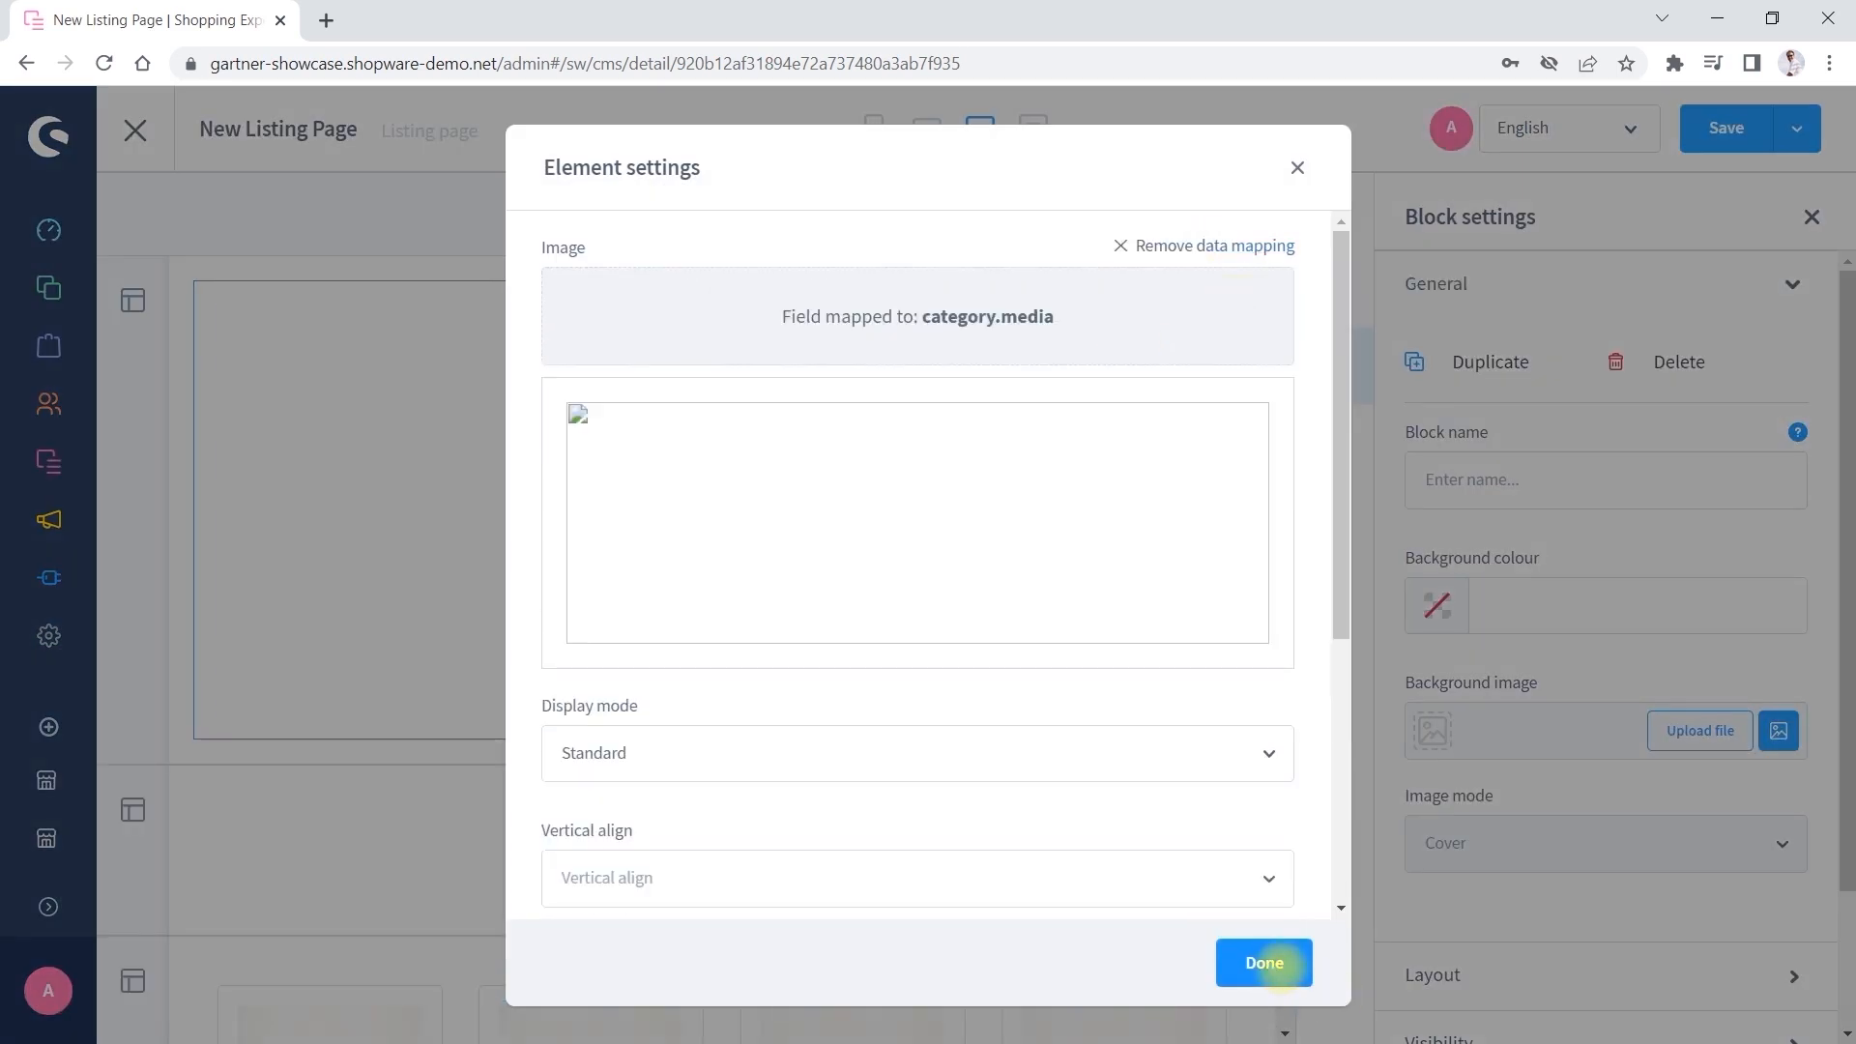